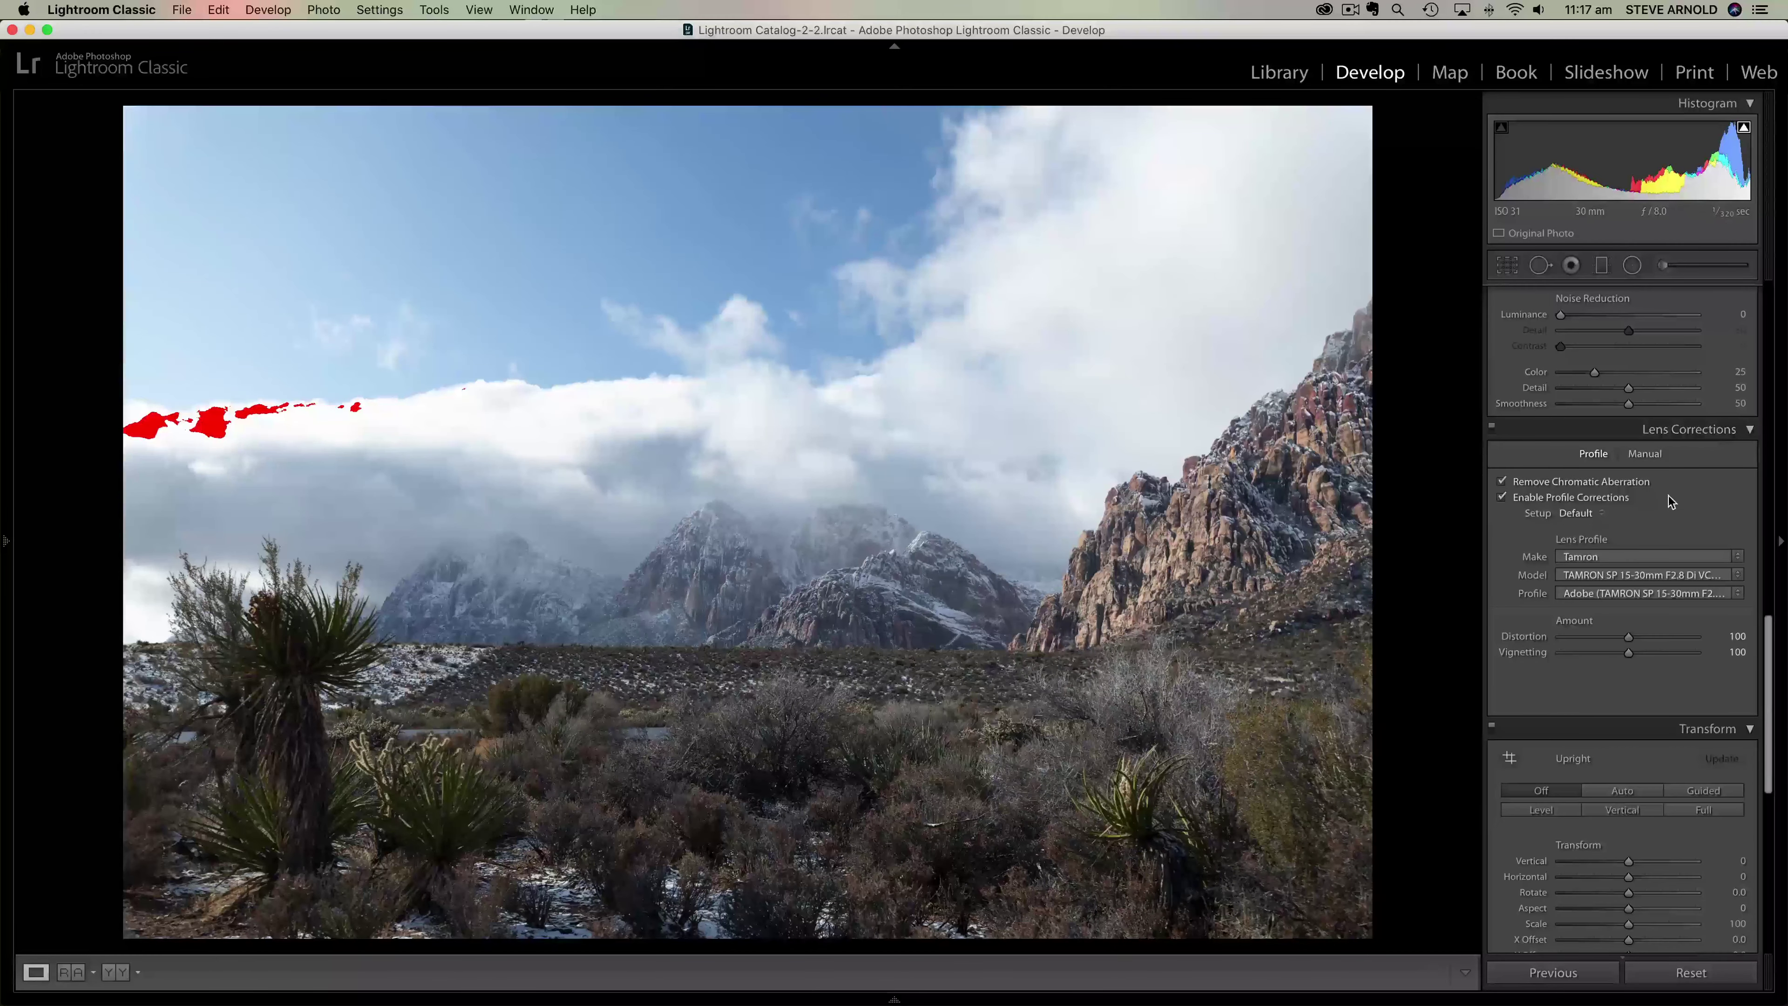
# Step: Scroll the Develop panels to review the Tamron lens profile and chromatic aberration corrections
pyautogui.scroll(20, 1671, 501)
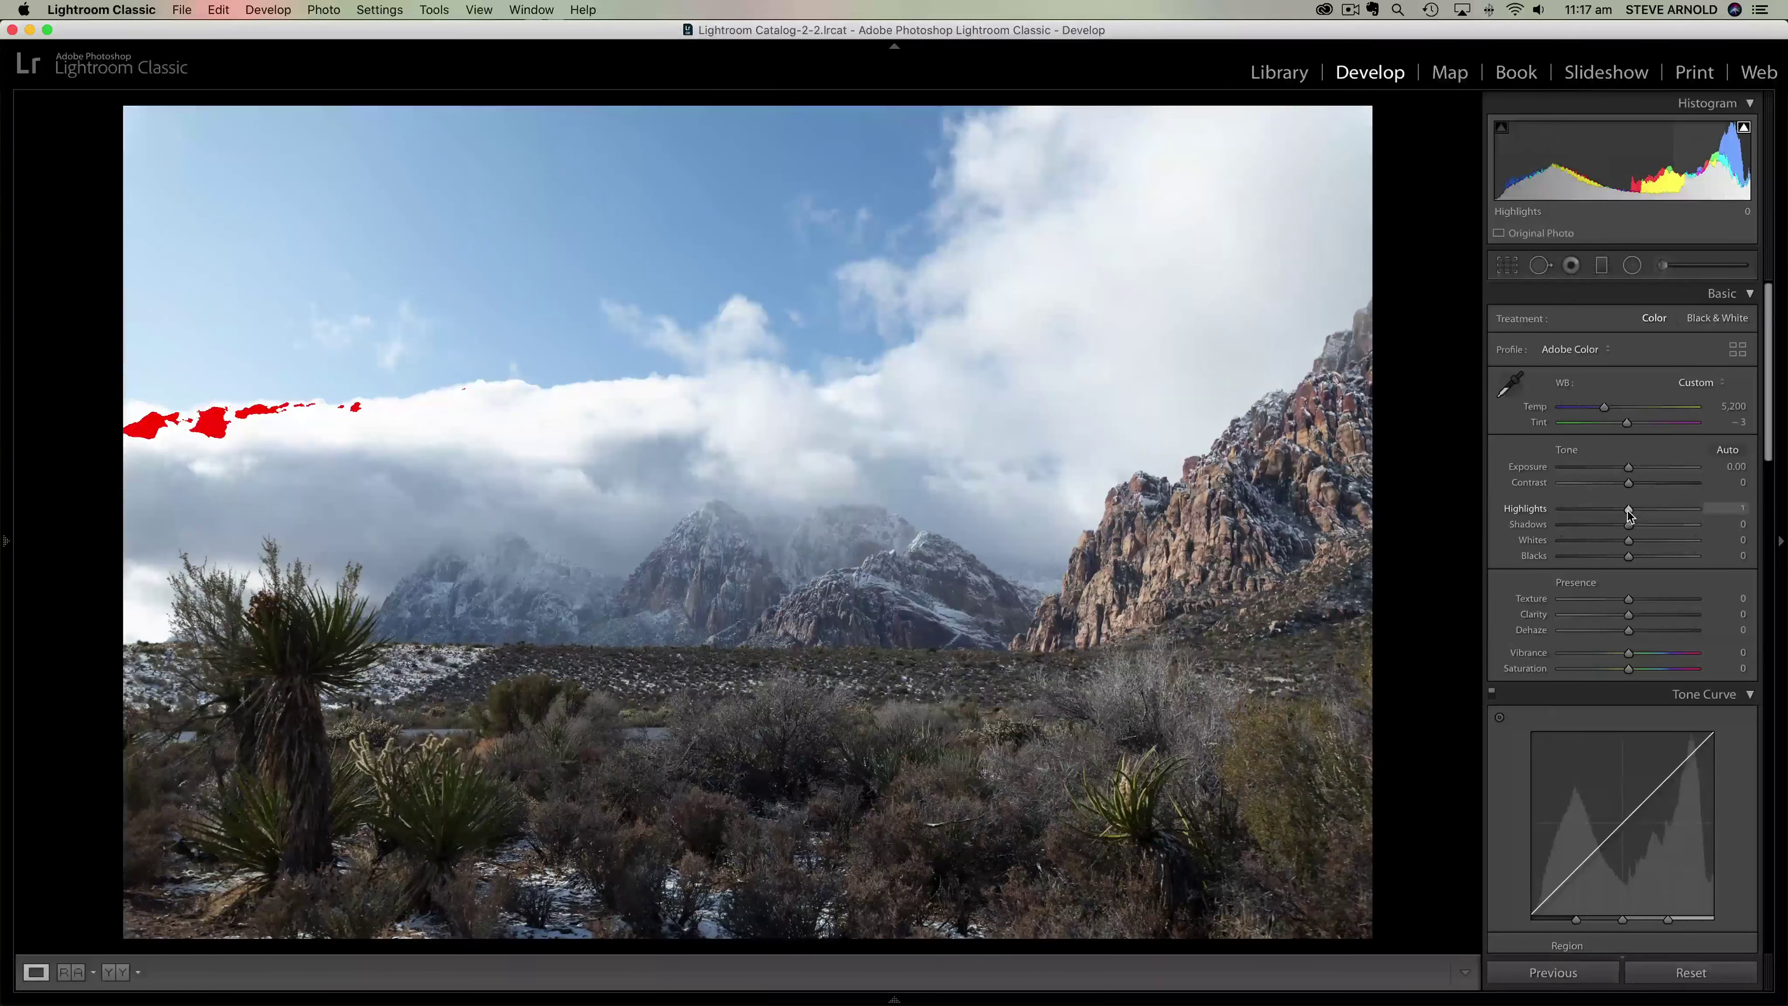
# Step: Set Highlights to -65 and Blacks to +40, then switch to the Crop Overlay tool
pyautogui.moveTo(1628, 517); pyautogui.dragTo(1590, 517)
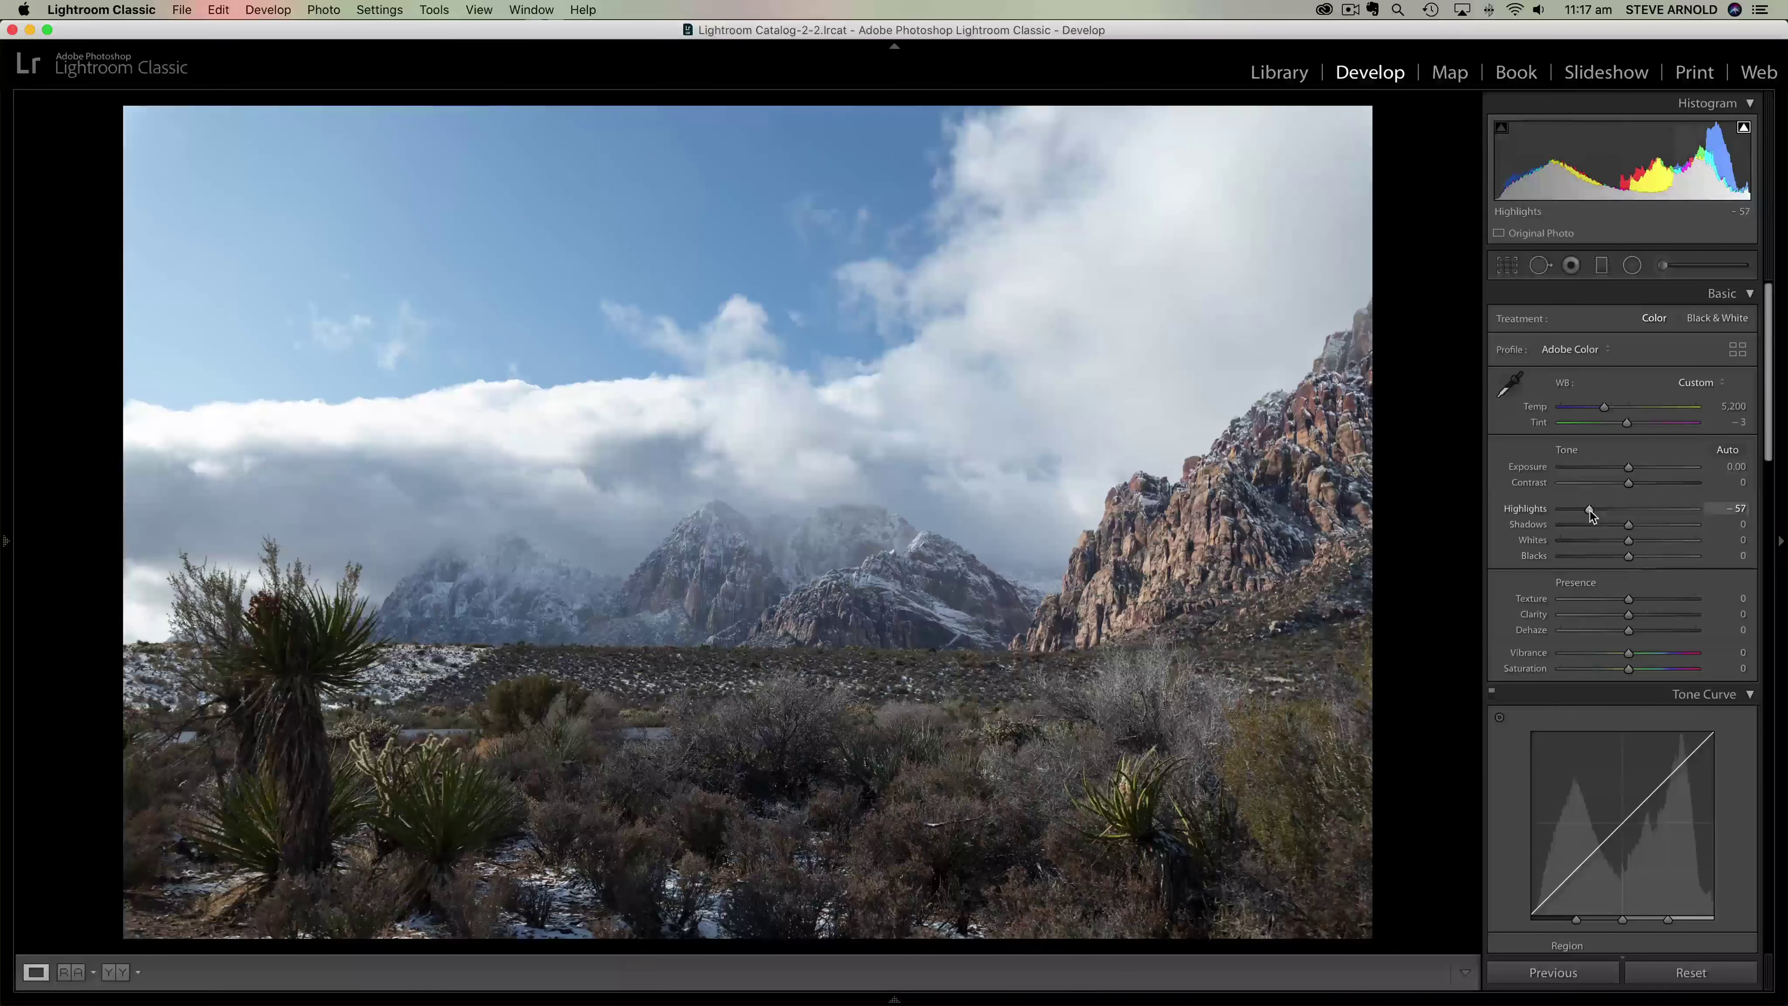
pyautogui.moveTo(1590, 510); pyautogui.dragTo(1581, 510)
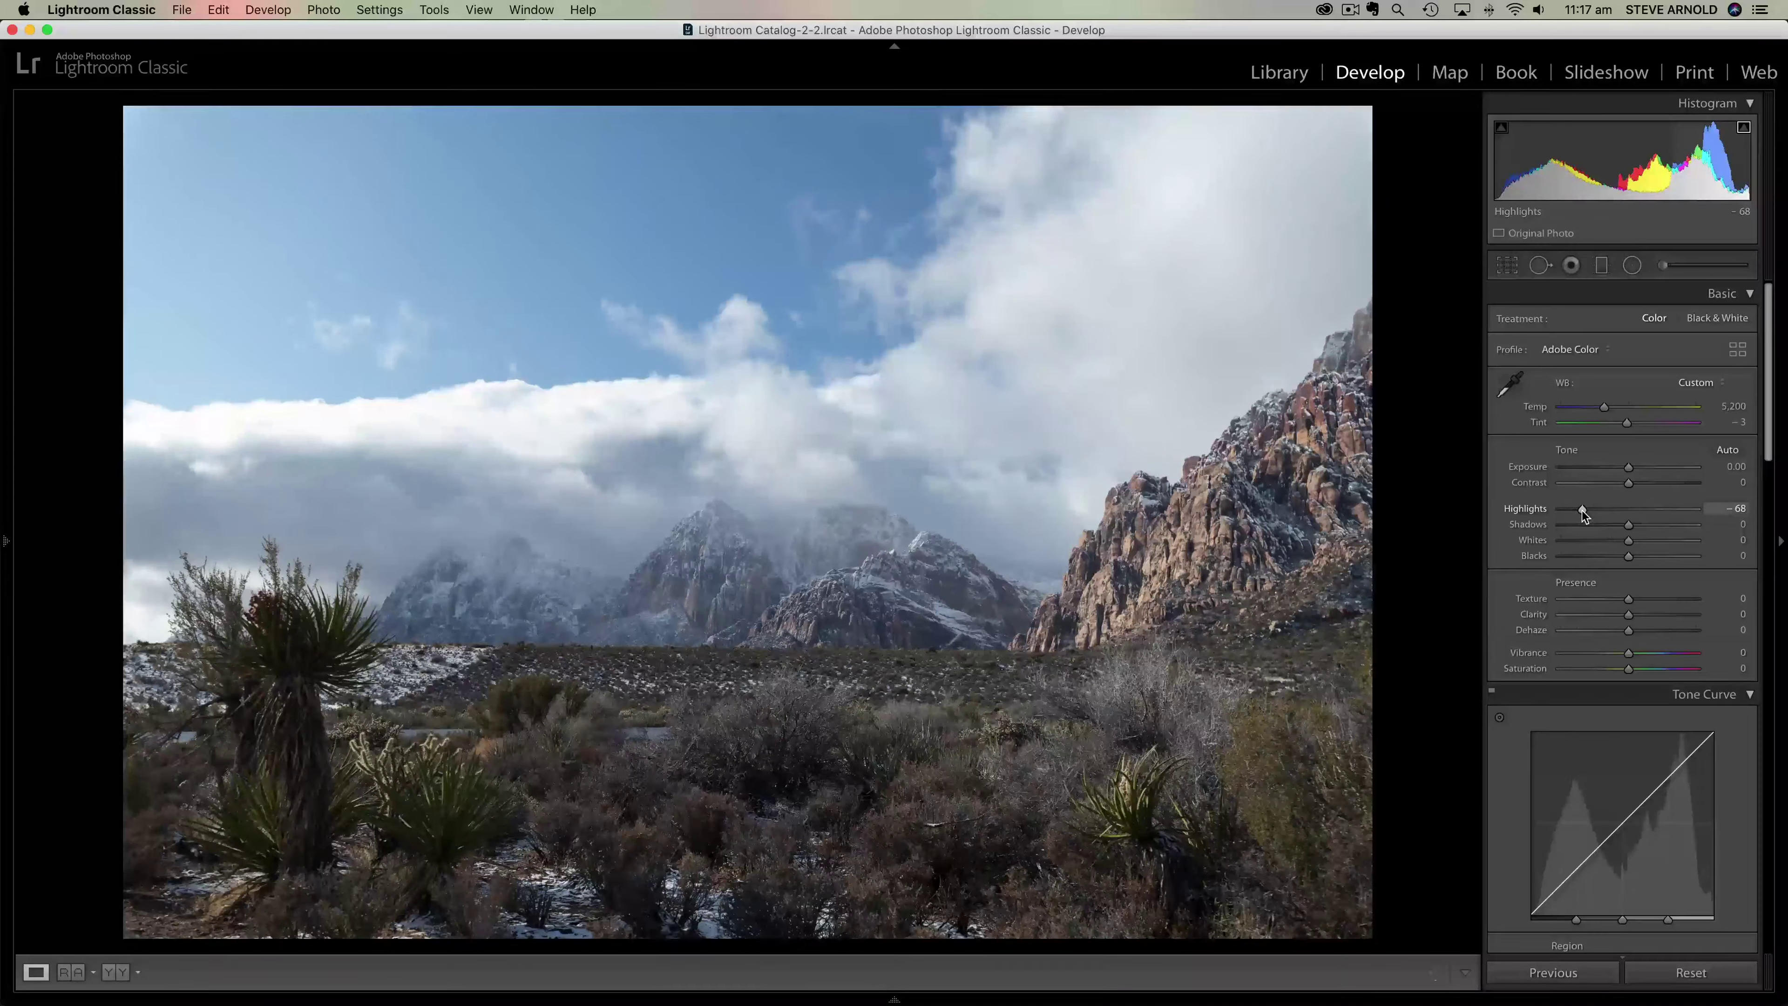
pyautogui.moveTo(1581, 510); pyautogui.dragTo(1584, 510)
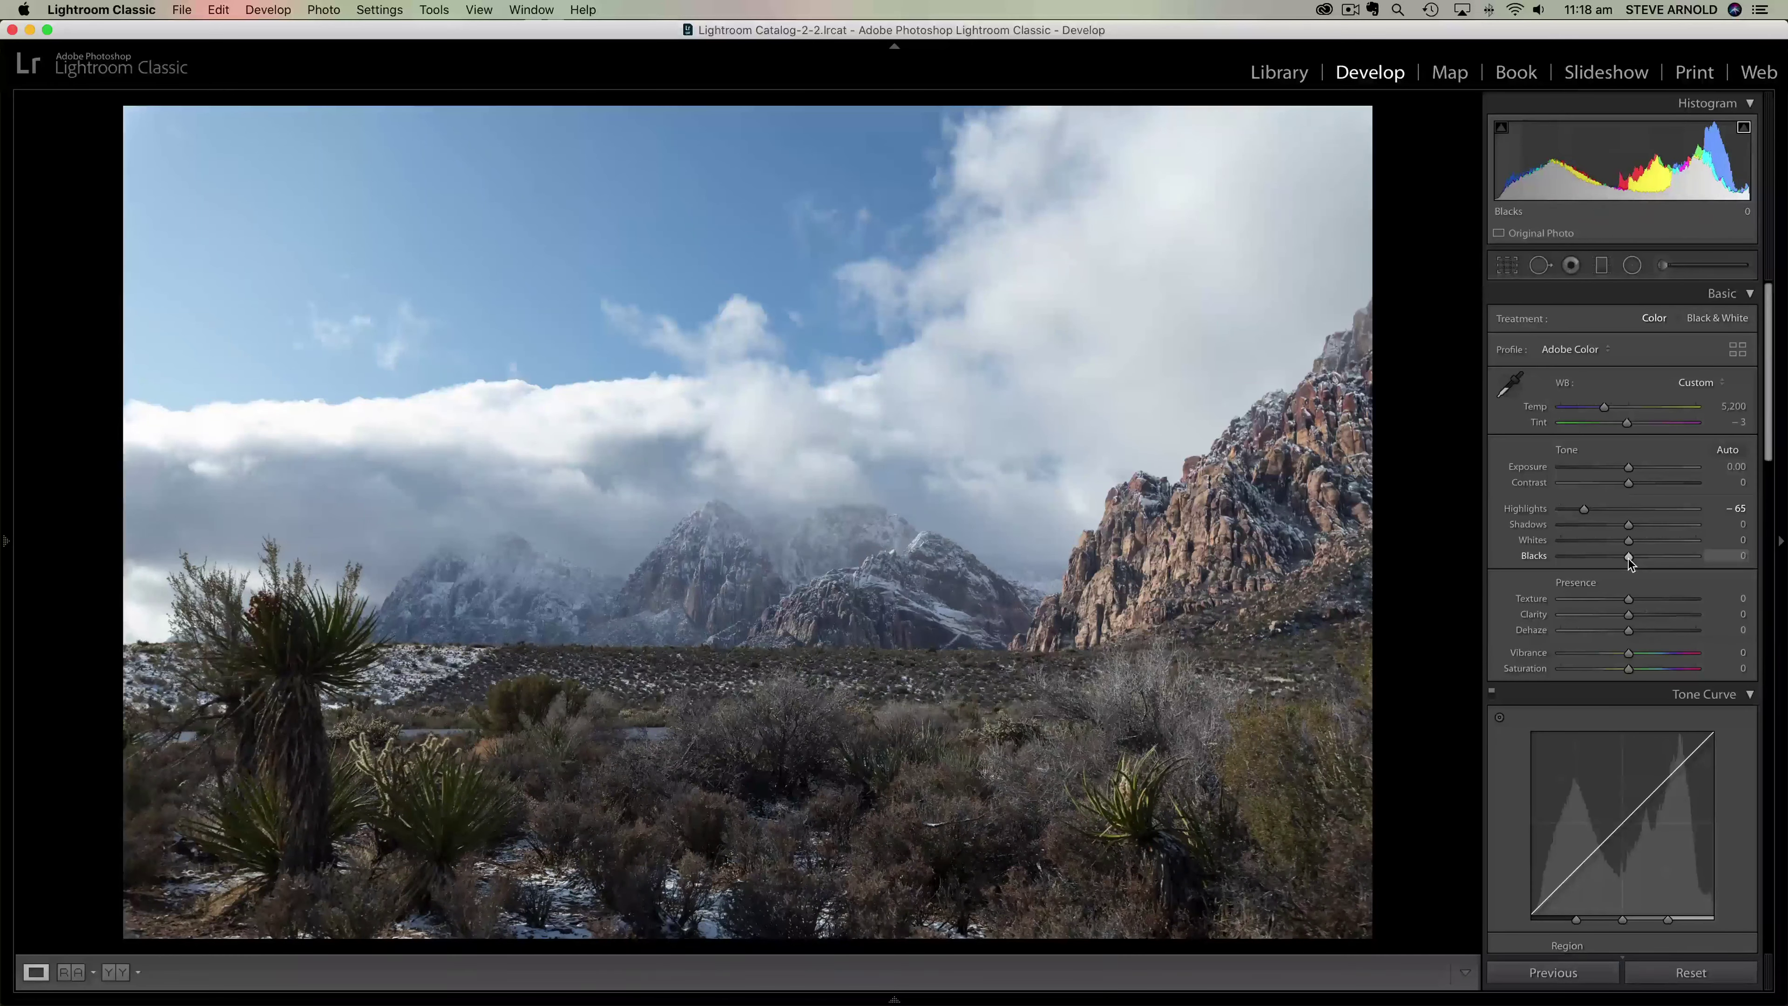
pyautogui.moveTo(1633, 559); pyautogui.dragTo(1656, 559)
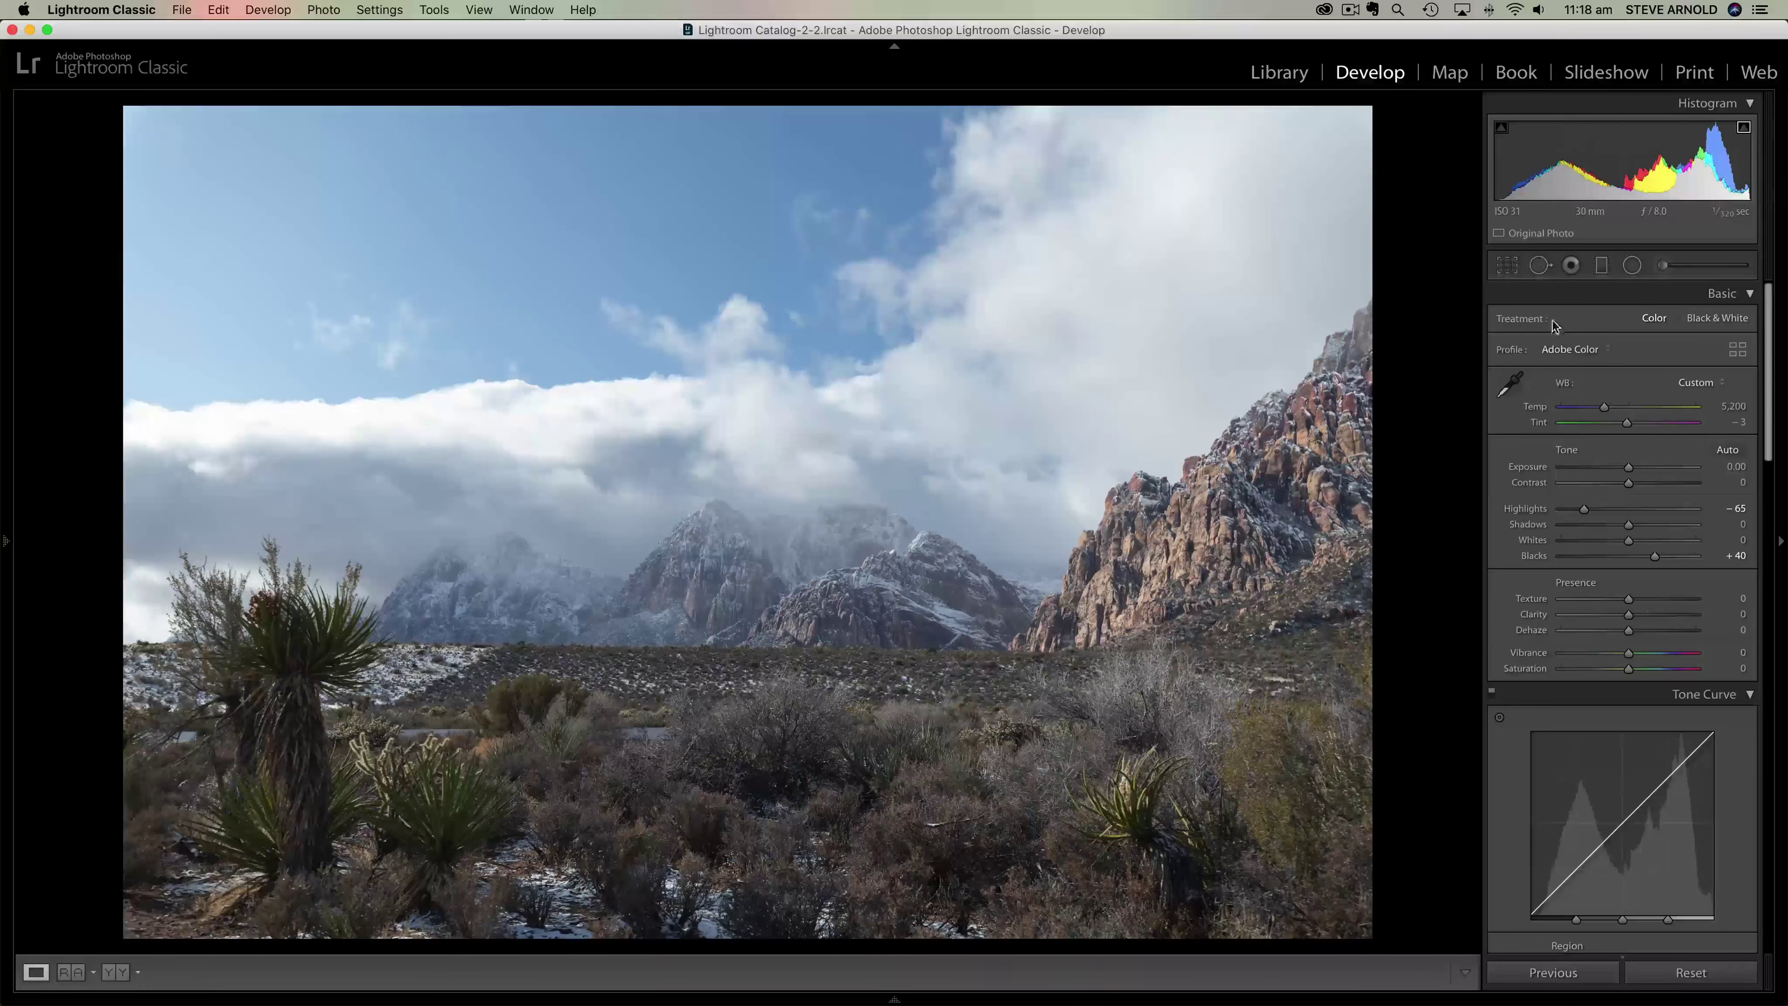
pyautogui.click(1507, 266)
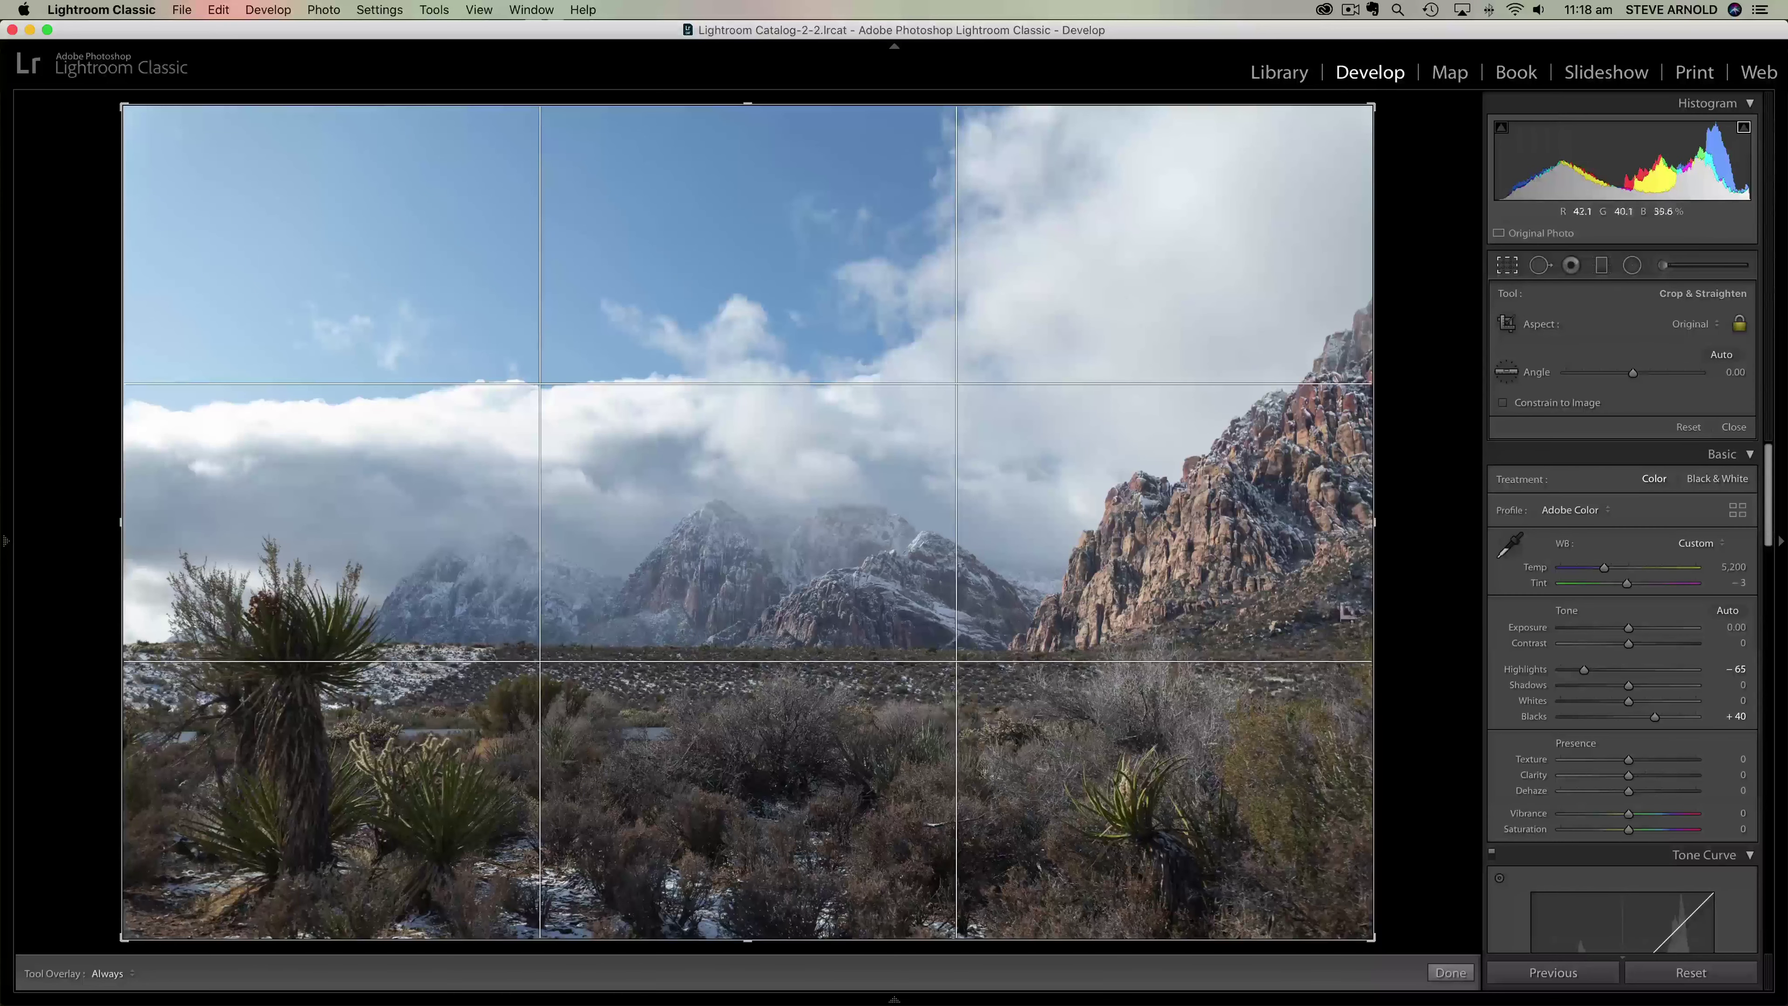
# Step: Try several rotations, reset Angle to 0.00, and close the crop with the photo uncropped
pyautogui.moveTo(1394, 591); pyautogui.dragTo(1396, 585)
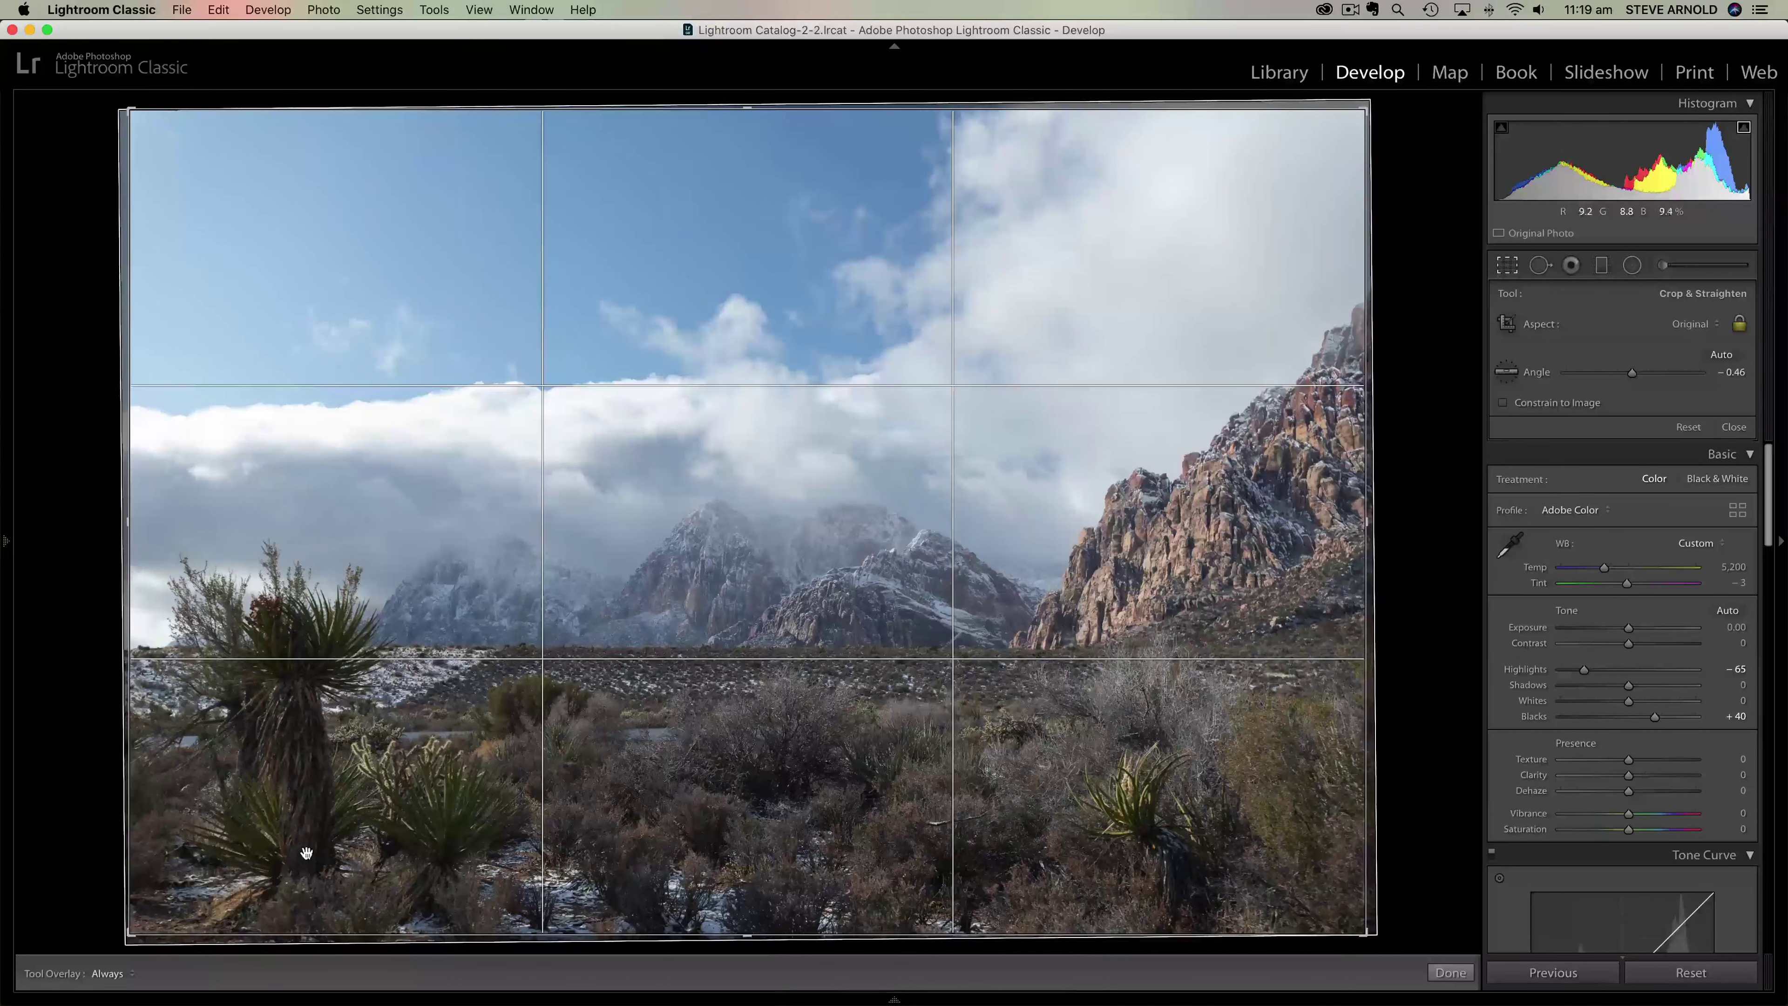
pyautogui.moveTo(1432, 631); pyautogui.dragTo(1430, 640)
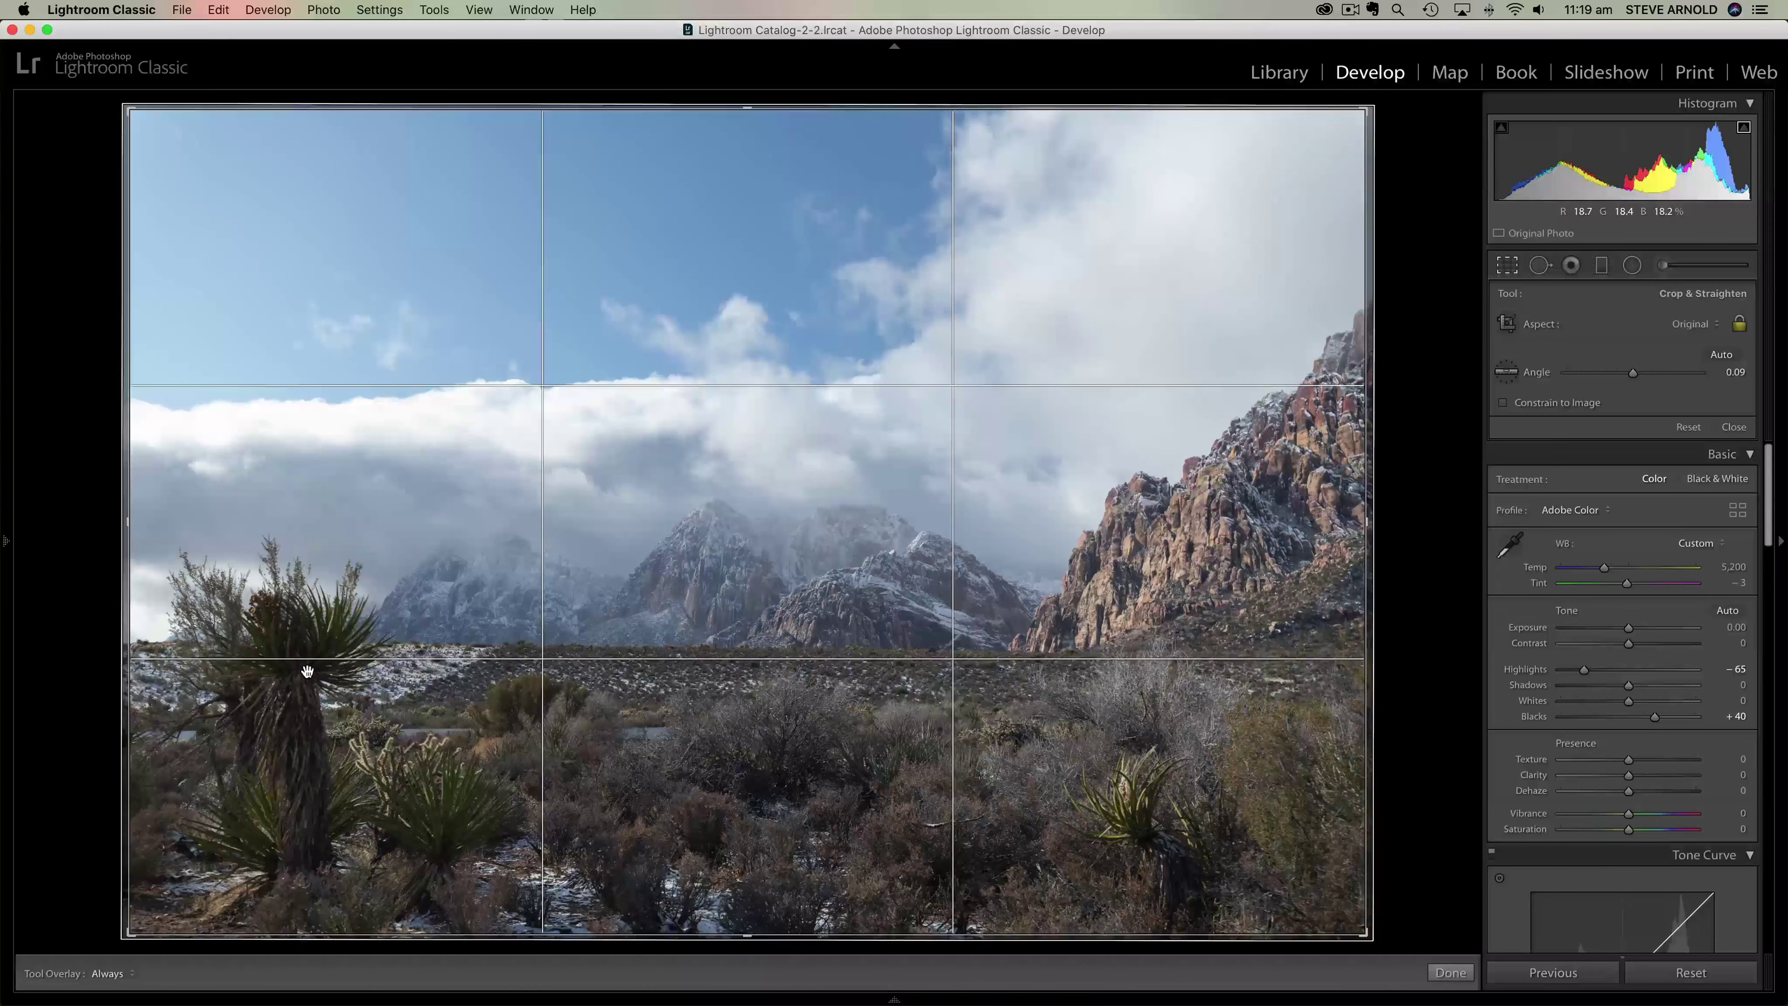
pyautogui.moveTo(1437, 660); pyautogui.dragTo(1447, 681)
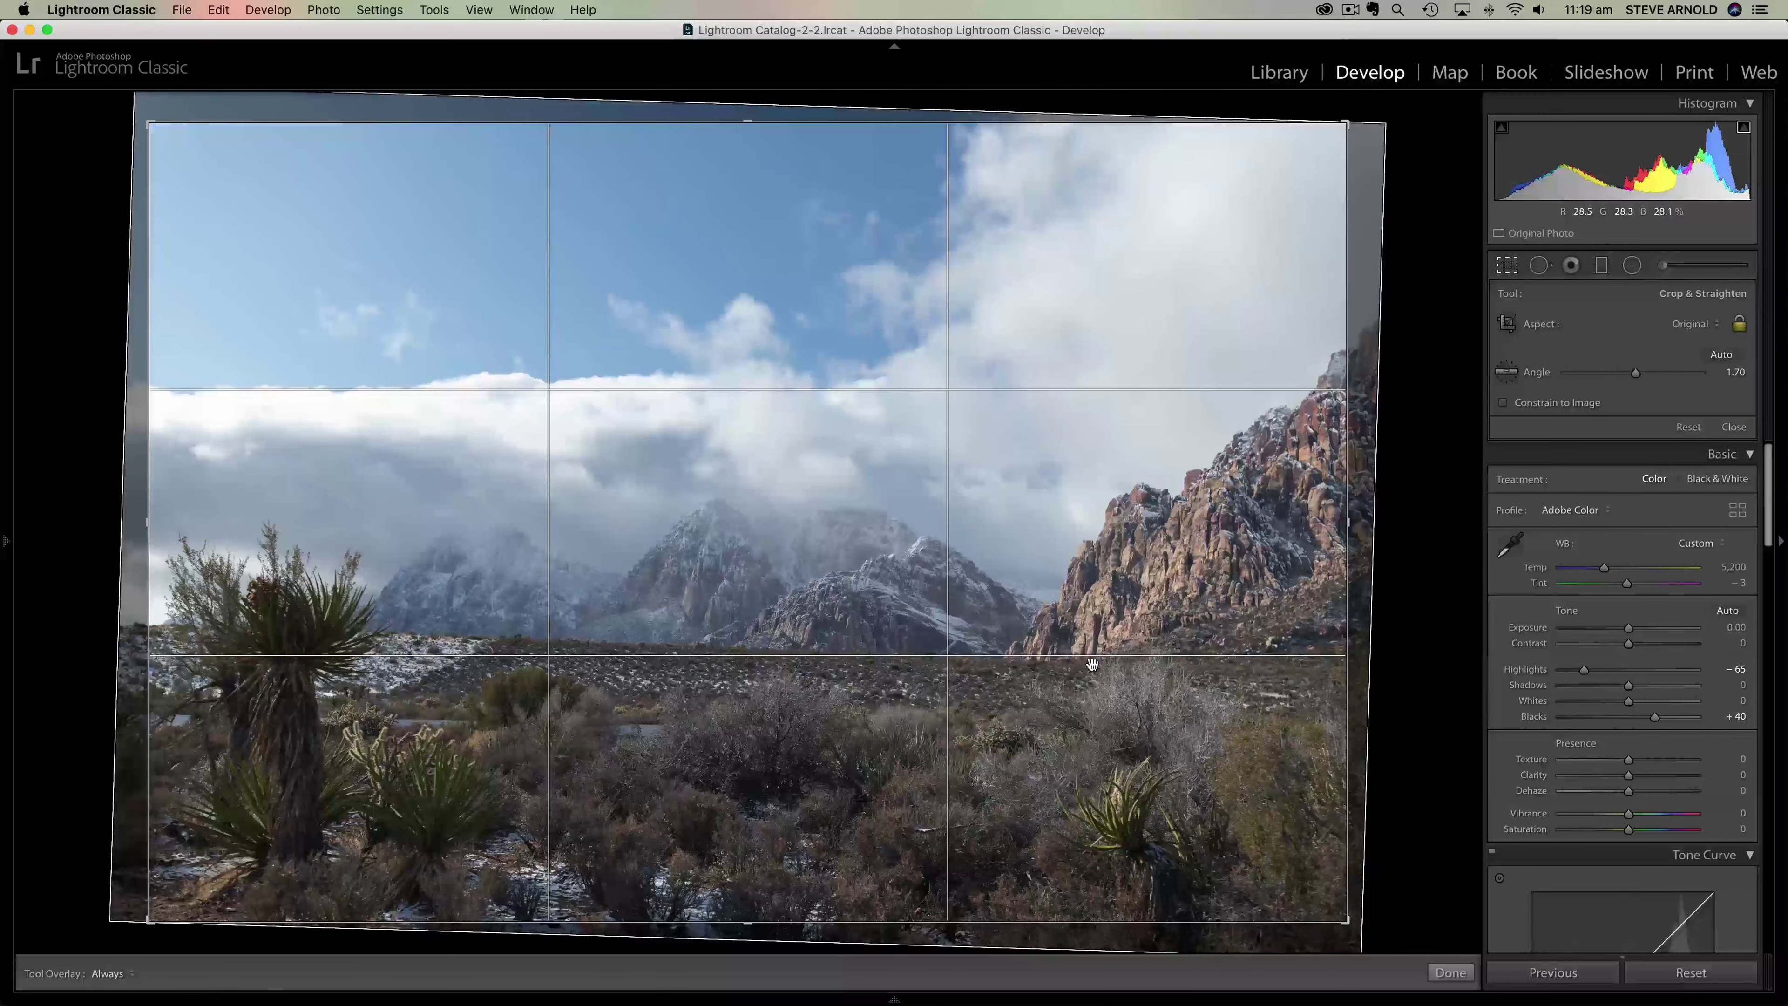
pyautogui.moveTo(1404, 673); pyautogui.dragTo(1425, 639)
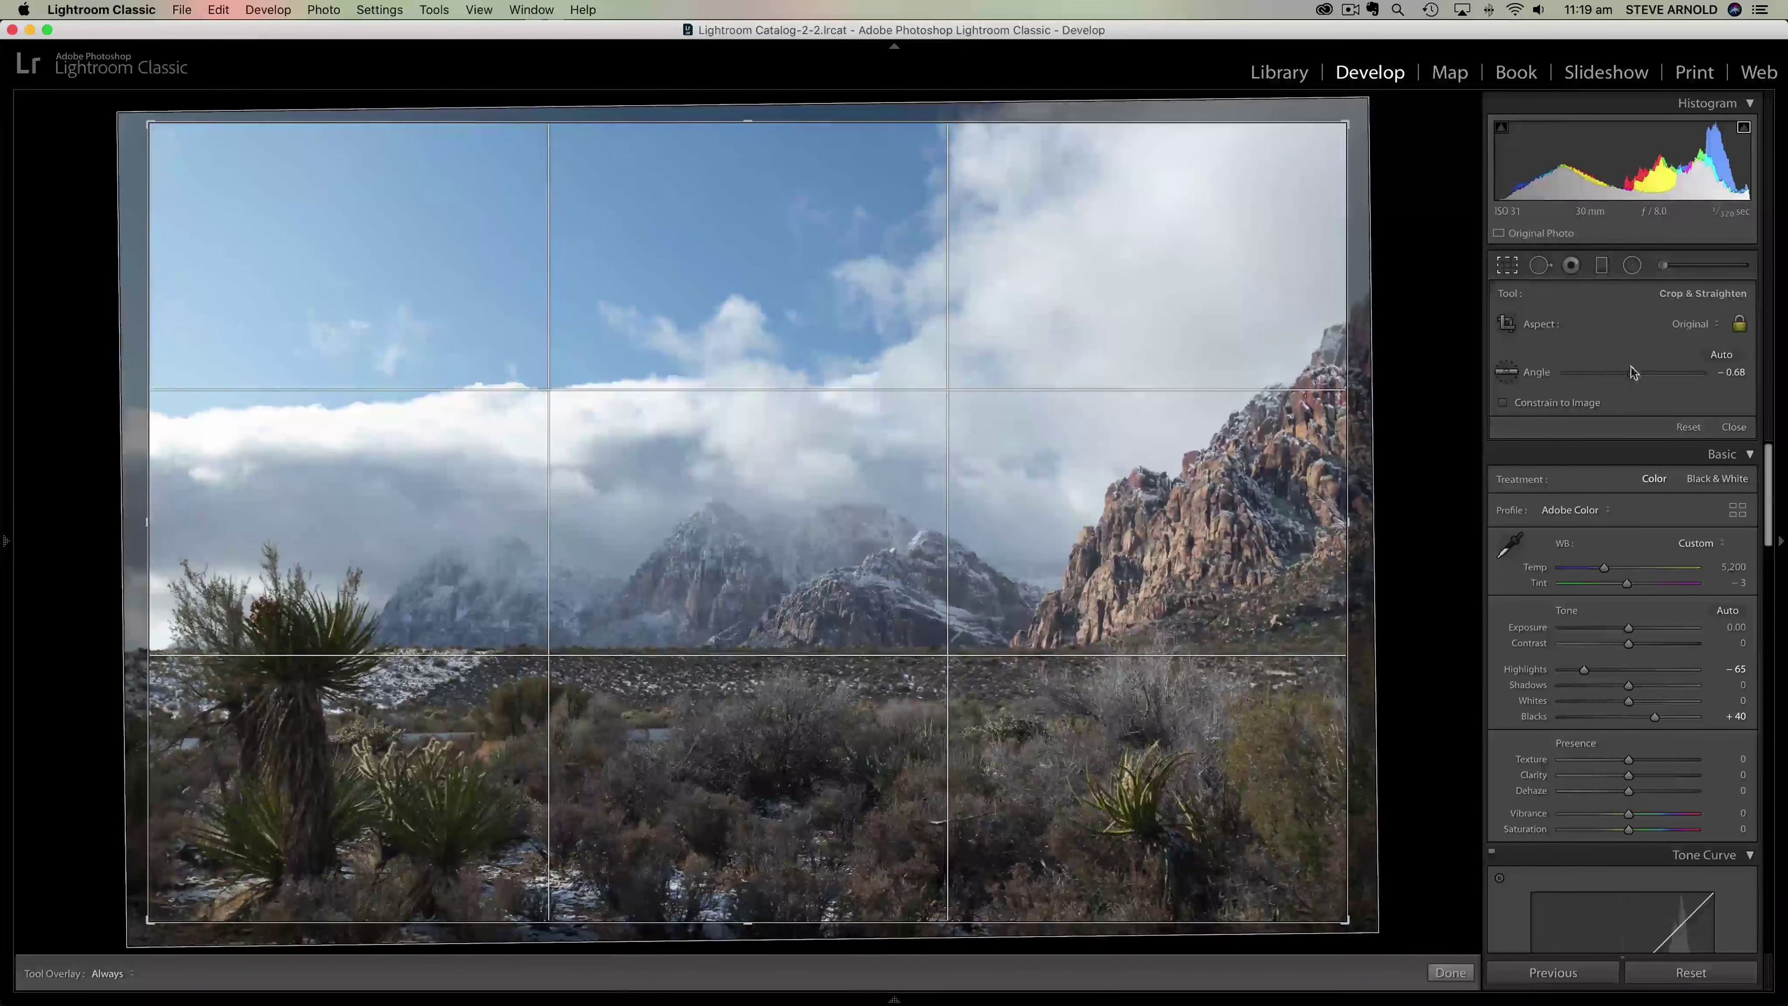
pyautogui.click(1688, 427)
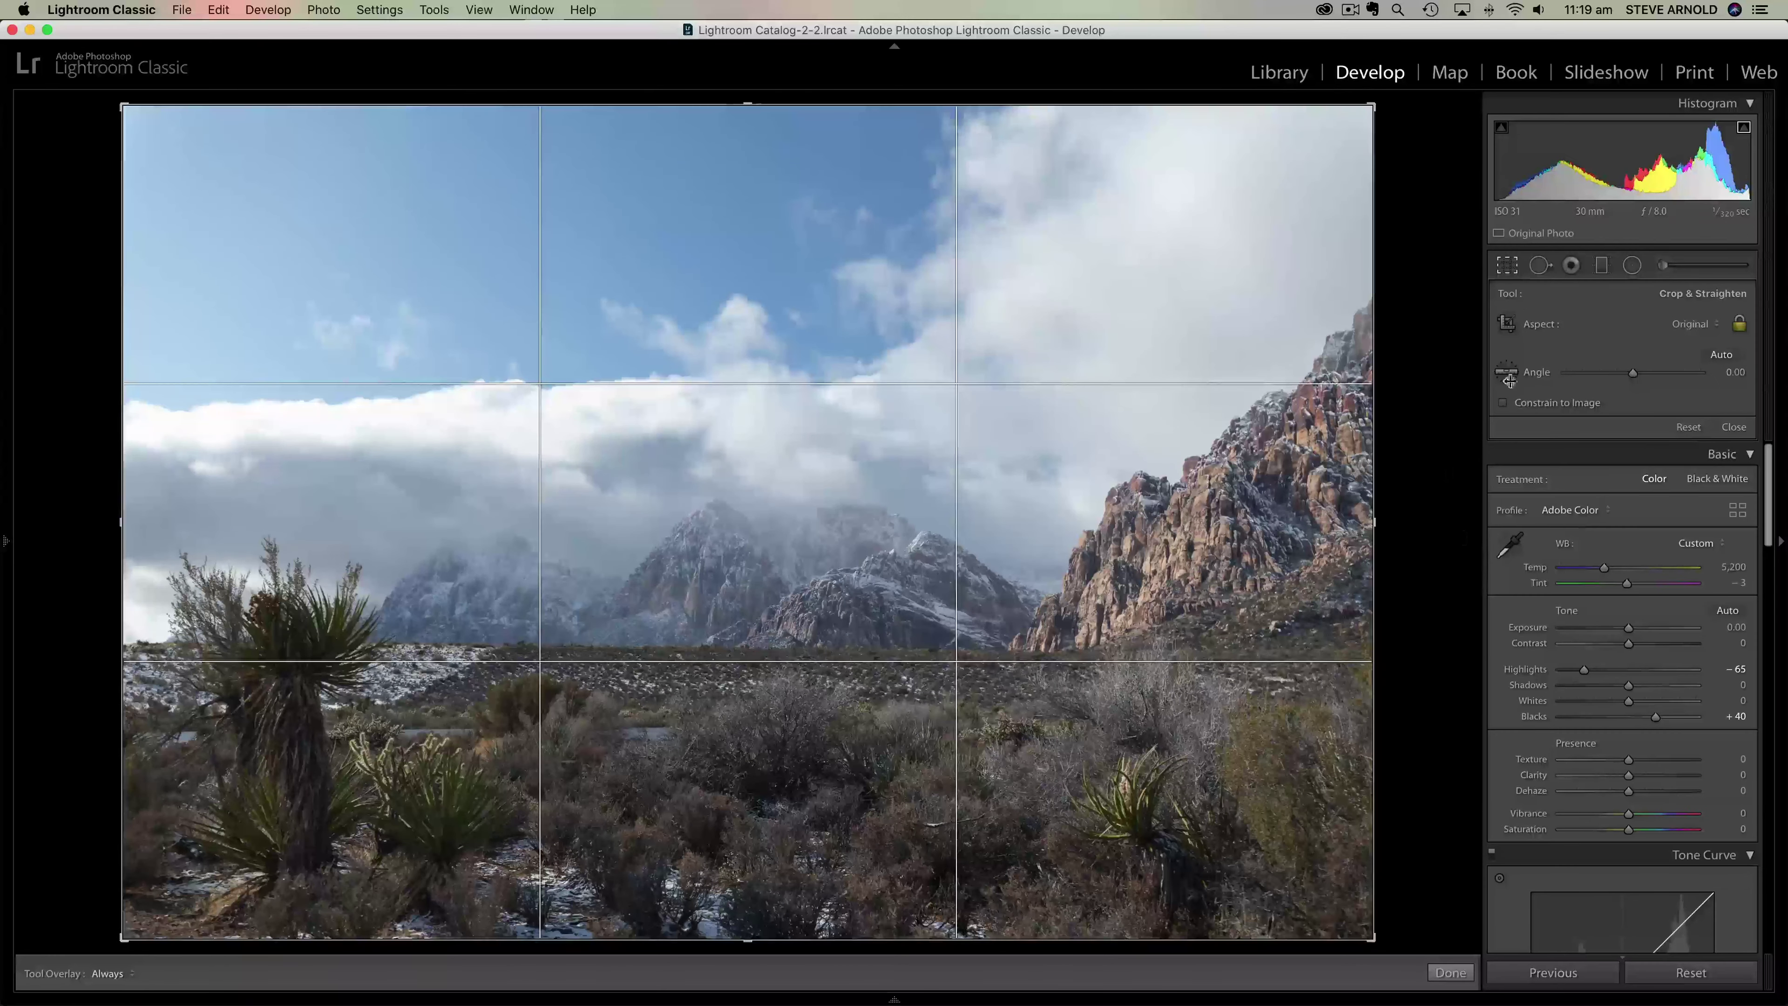
pyautogui.click(1508, 267)
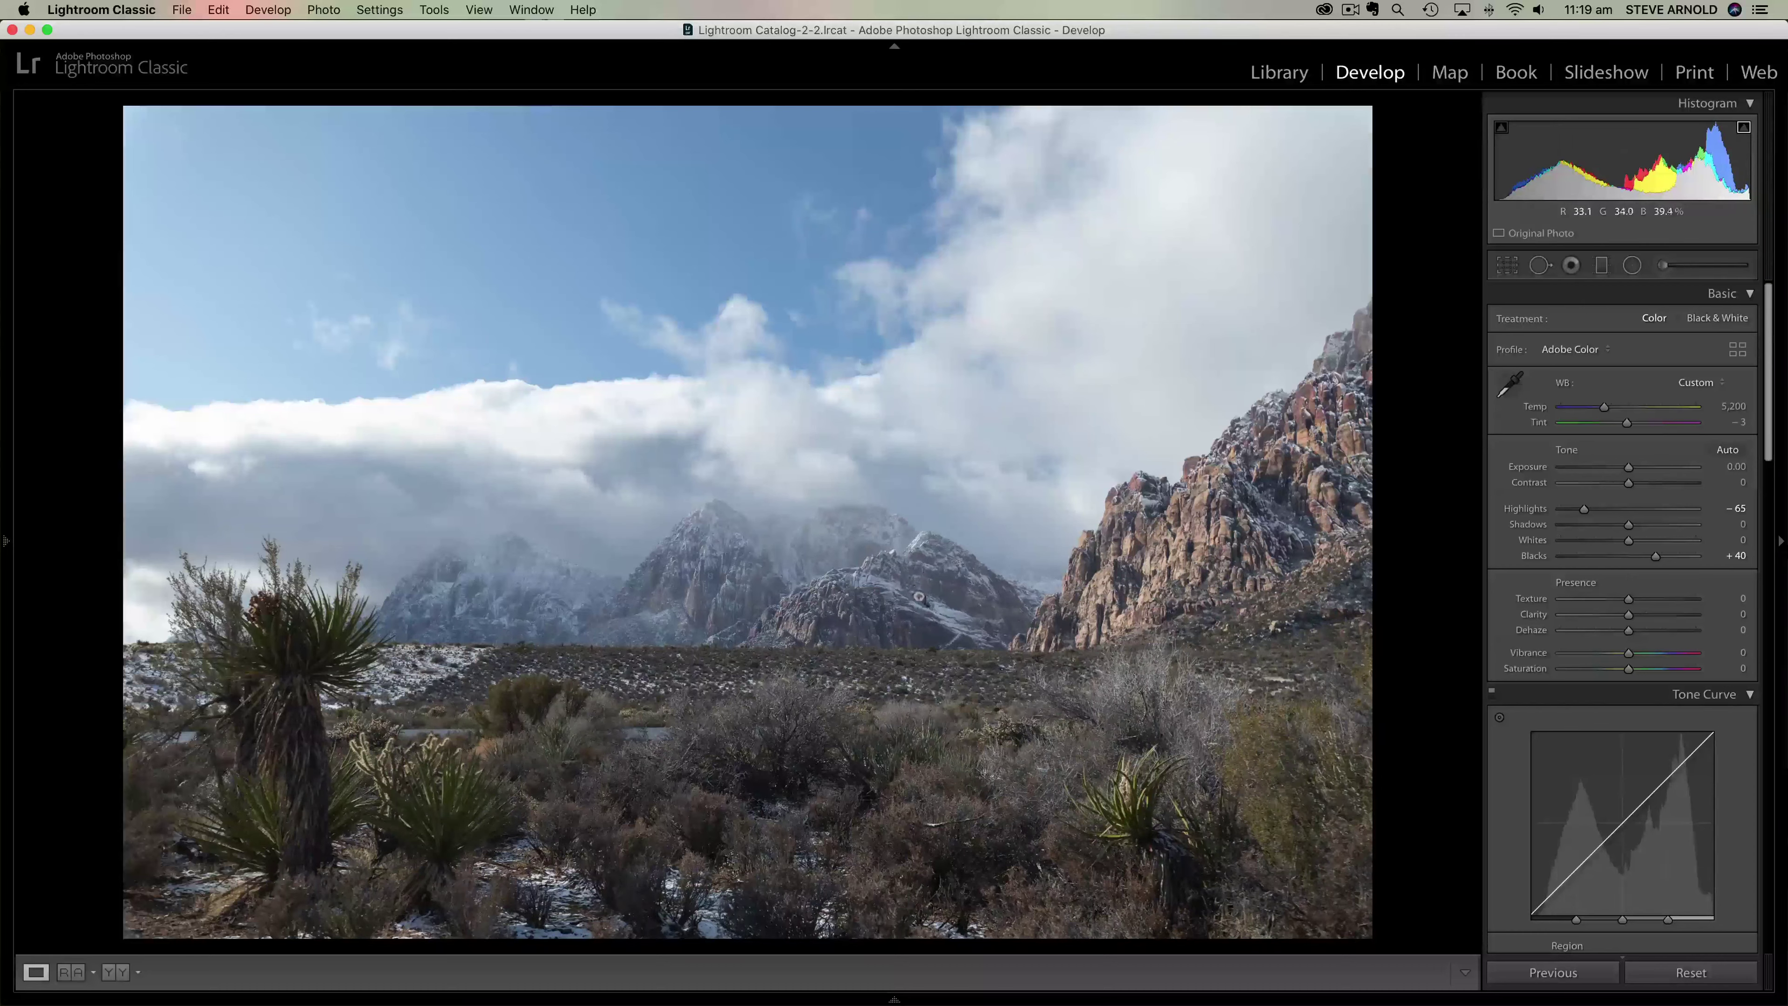
# Step: Send the photo to Photoshop through Edit In > Edit in Adobe Photoshop 2020
pyautogui.rightClick(928, 615)
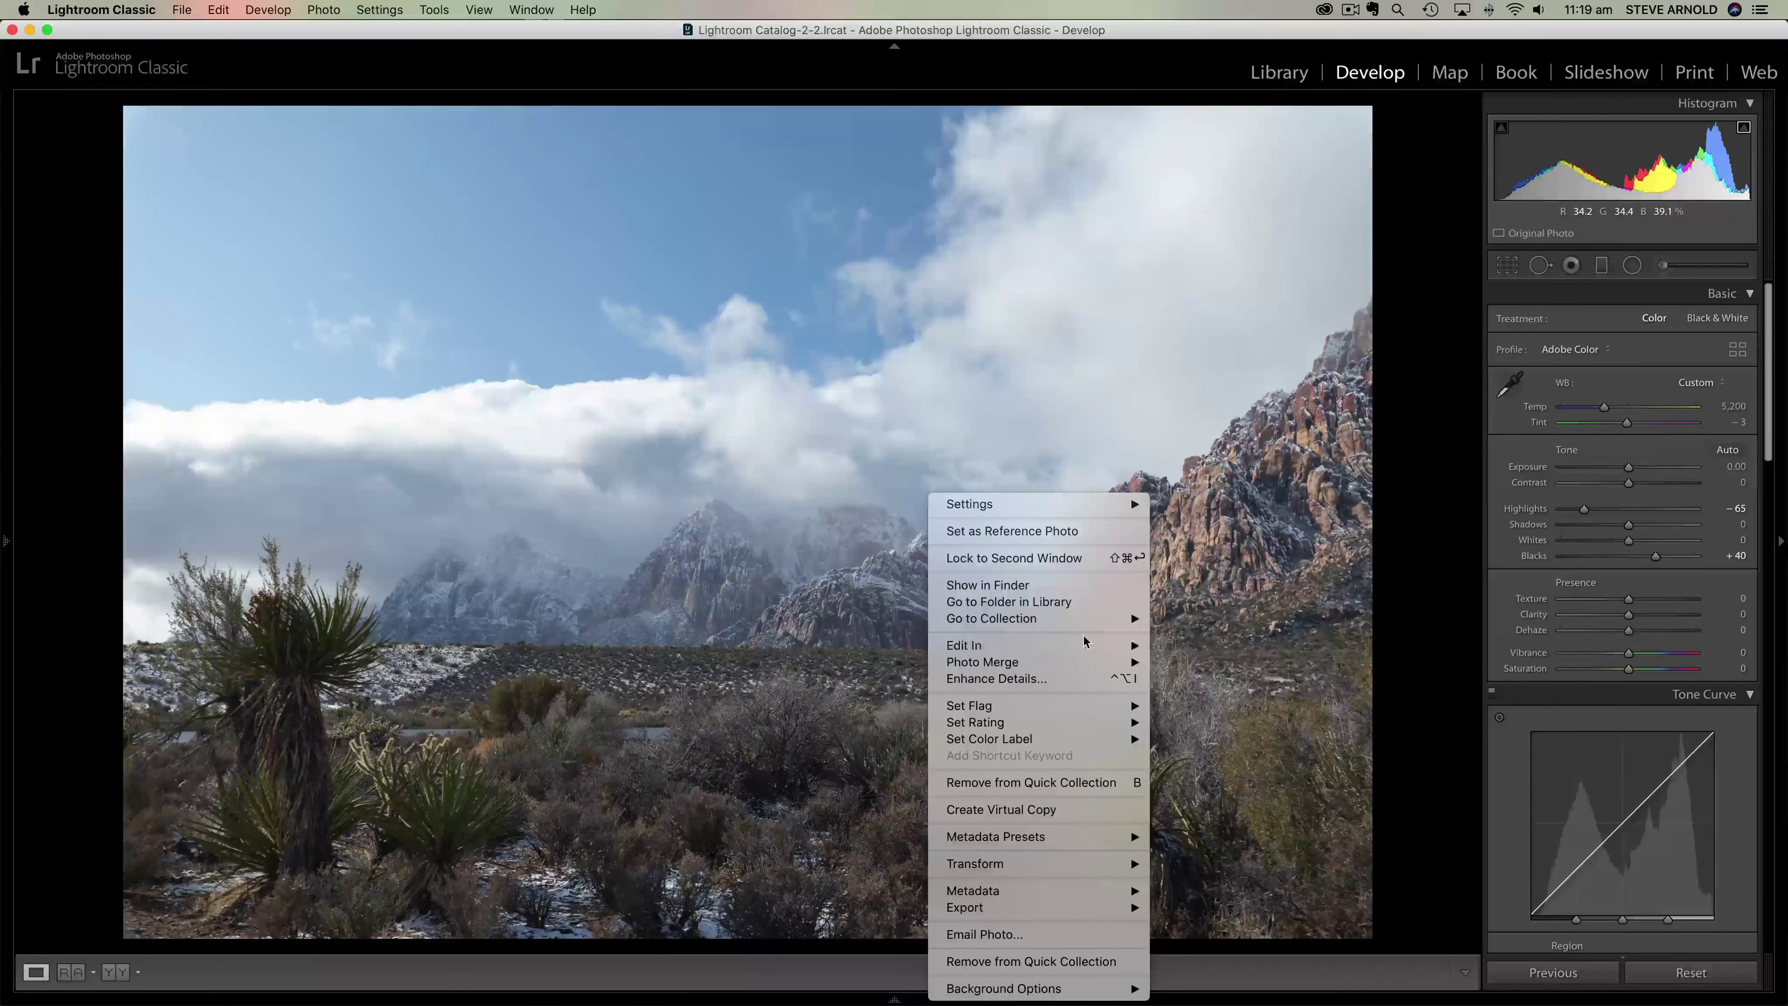
pyautogui.moveTo(1086, 643)
pyautogui.click(1228, 645)
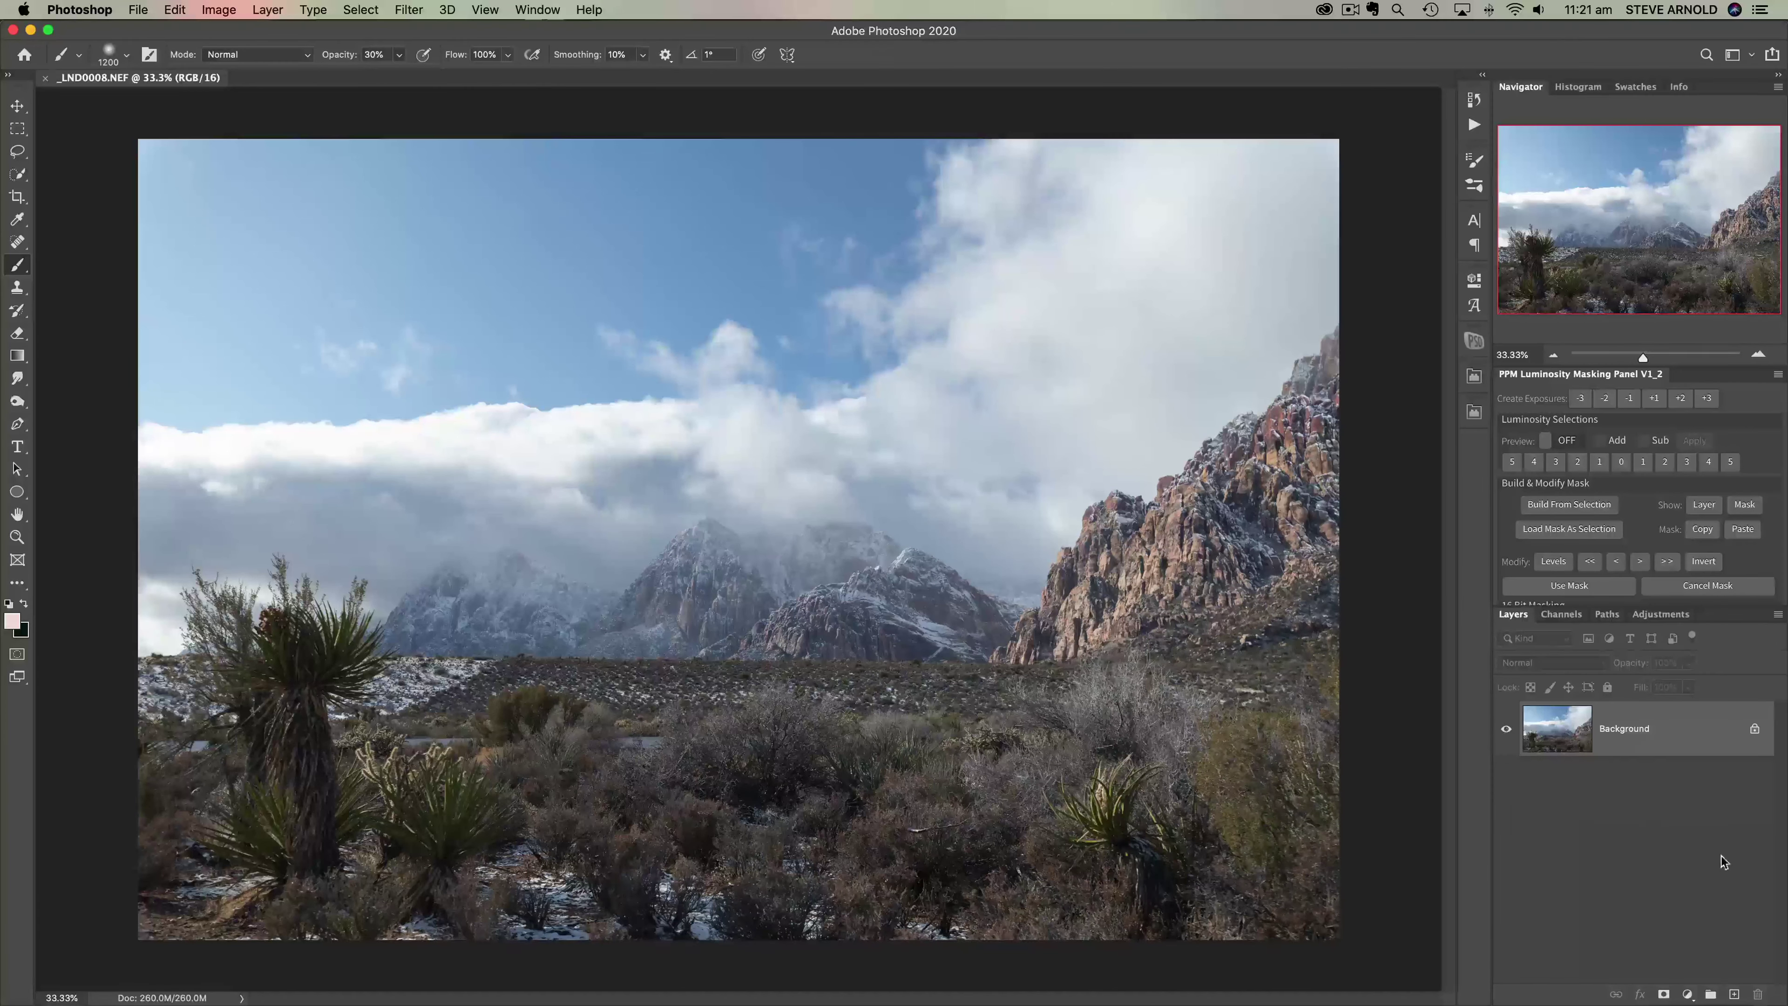
# Step: On a new layer, paint a sampled light grey haze across the mountains with a 1300 px brush
pyautogui.click(1735, 995)
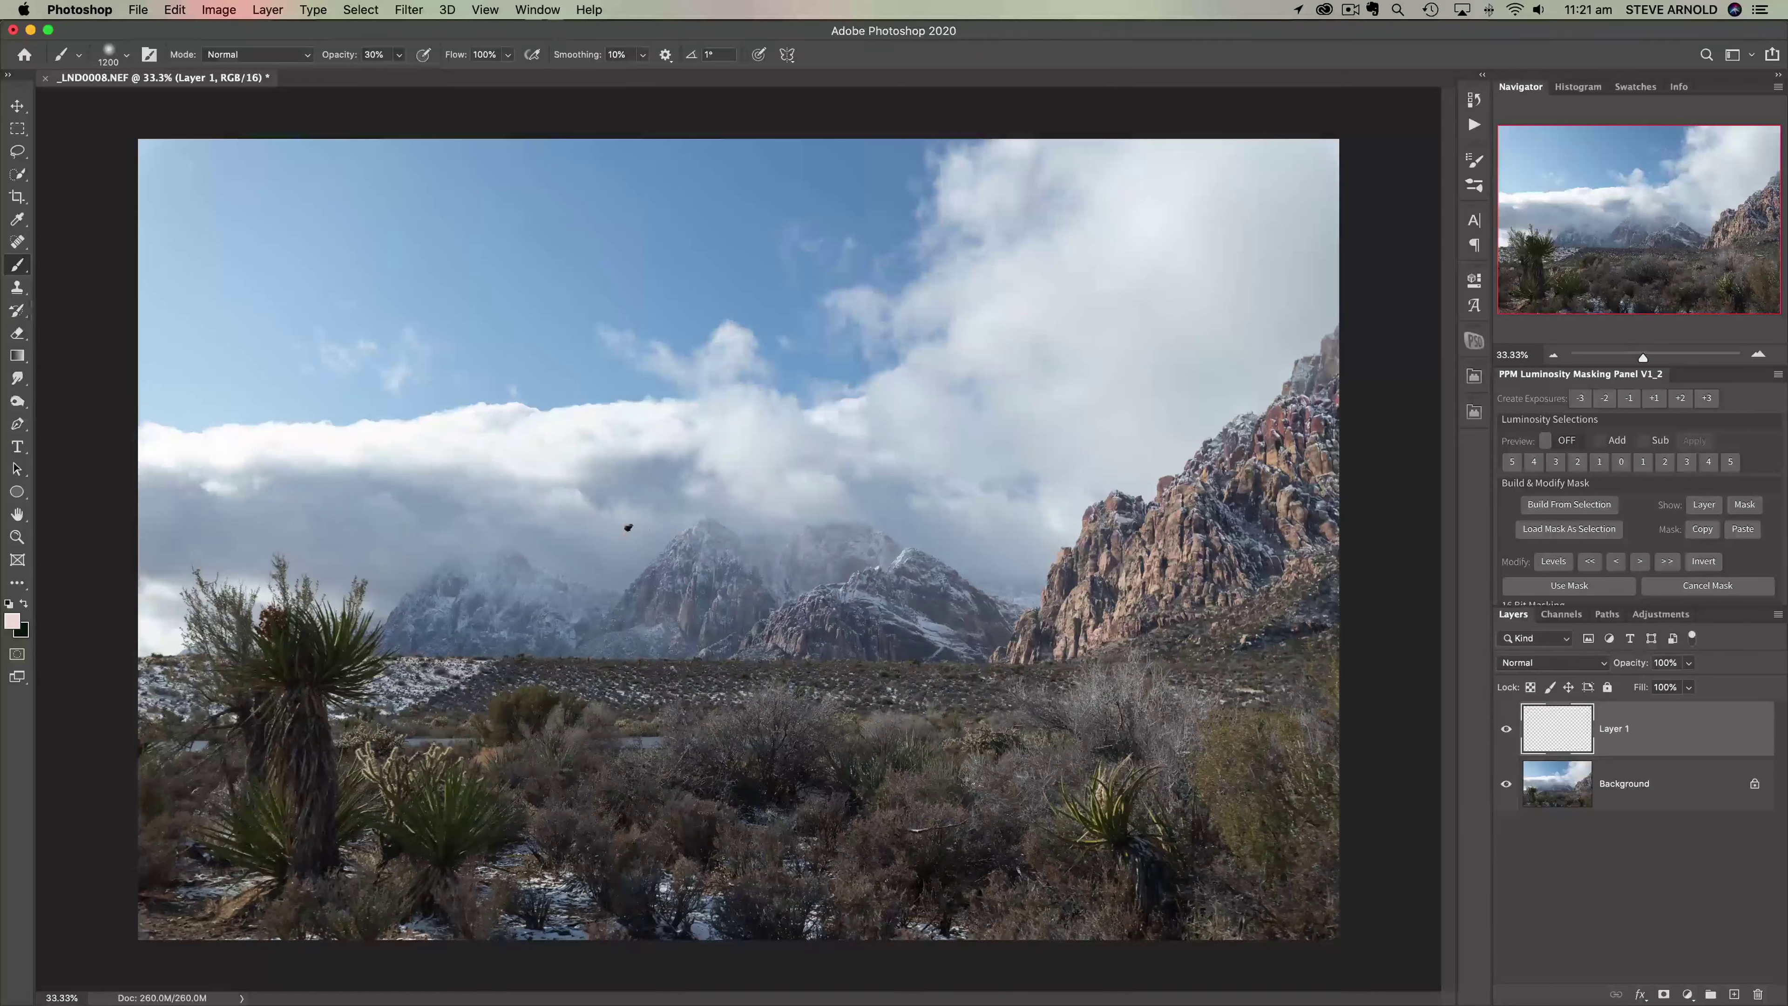
pyautogui.keyDown('alt'); pyautogui.click(277, 587); pyautogui.keyUp('alt')
pyautogui.press(']')
pyautogui.moveTo(465, 581); pyautogui.dragTo(1032, 579)
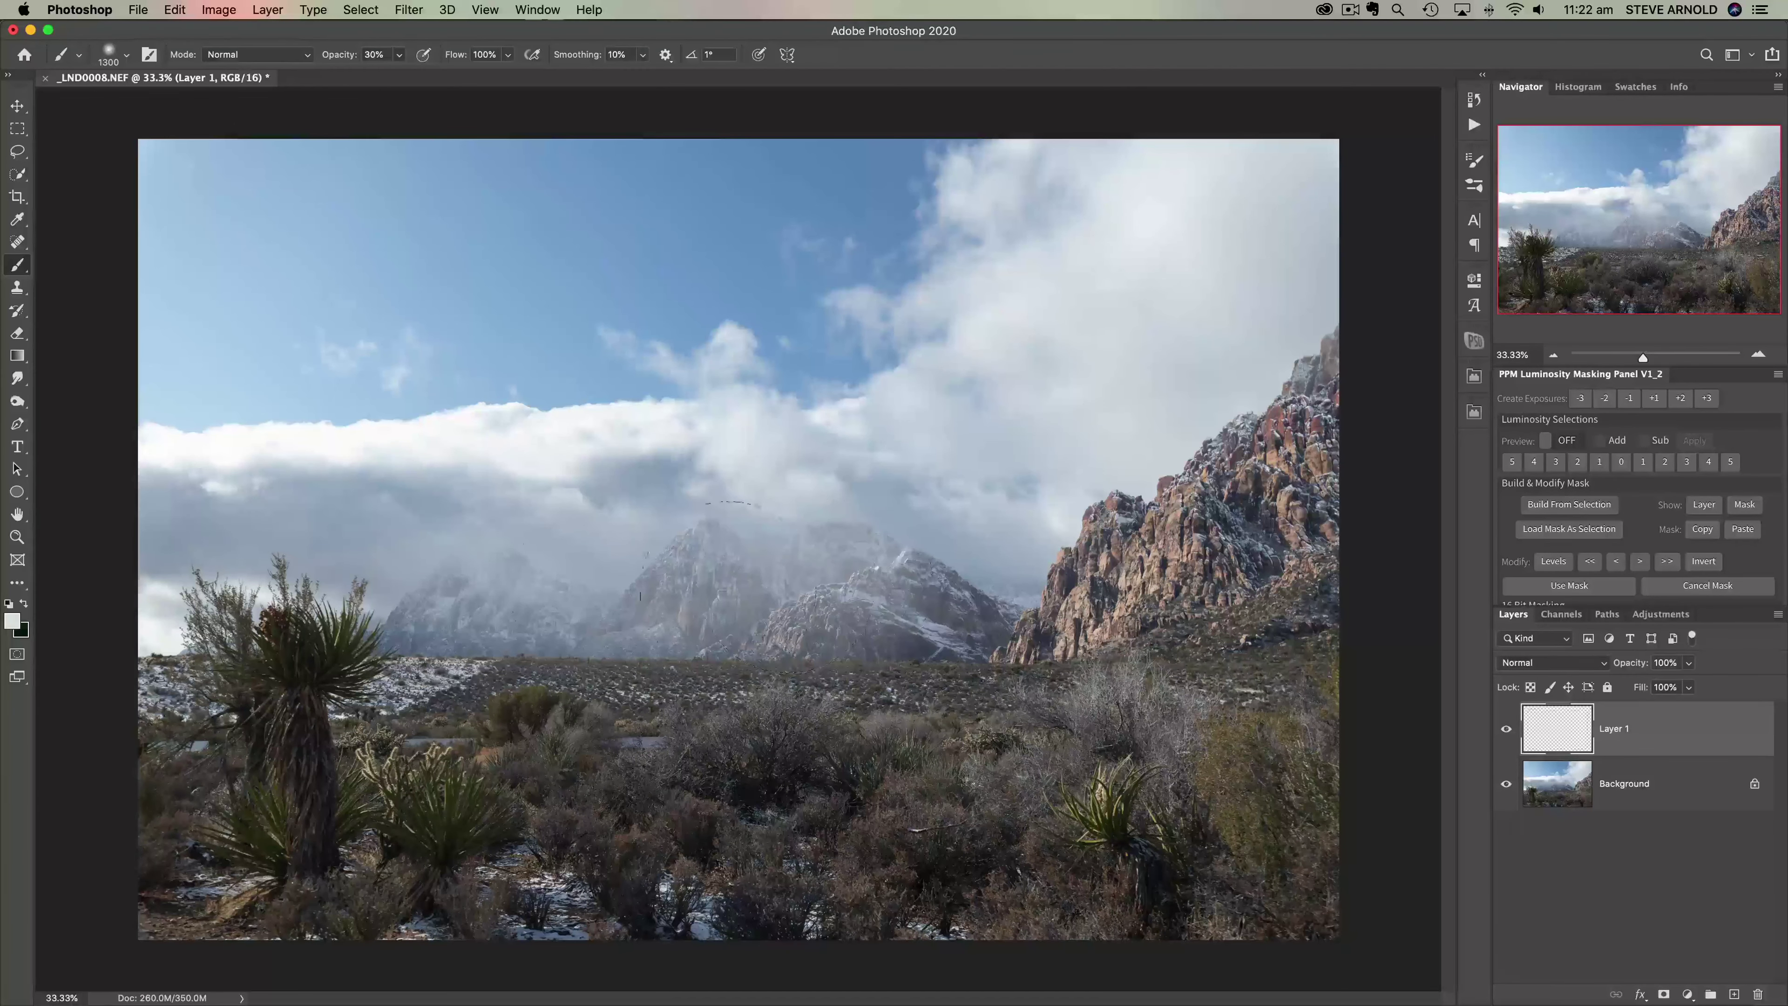
# Step: Lower the haze layer's opacity to 48%, toggling its visibility to compare
pyautogui.click(1506, 728)
pyautogui.click(1506, 729)
pyautogui.moveTo(1637, 669)
pyautogui.mouseDown()
pyautogui.moveTo(1605, 670)
pyautogui.moveTo(1623, 670)
pyautogui.mouseUp()
pyautogui.click(1506, 729)
pyautogui.click(1506, 730)
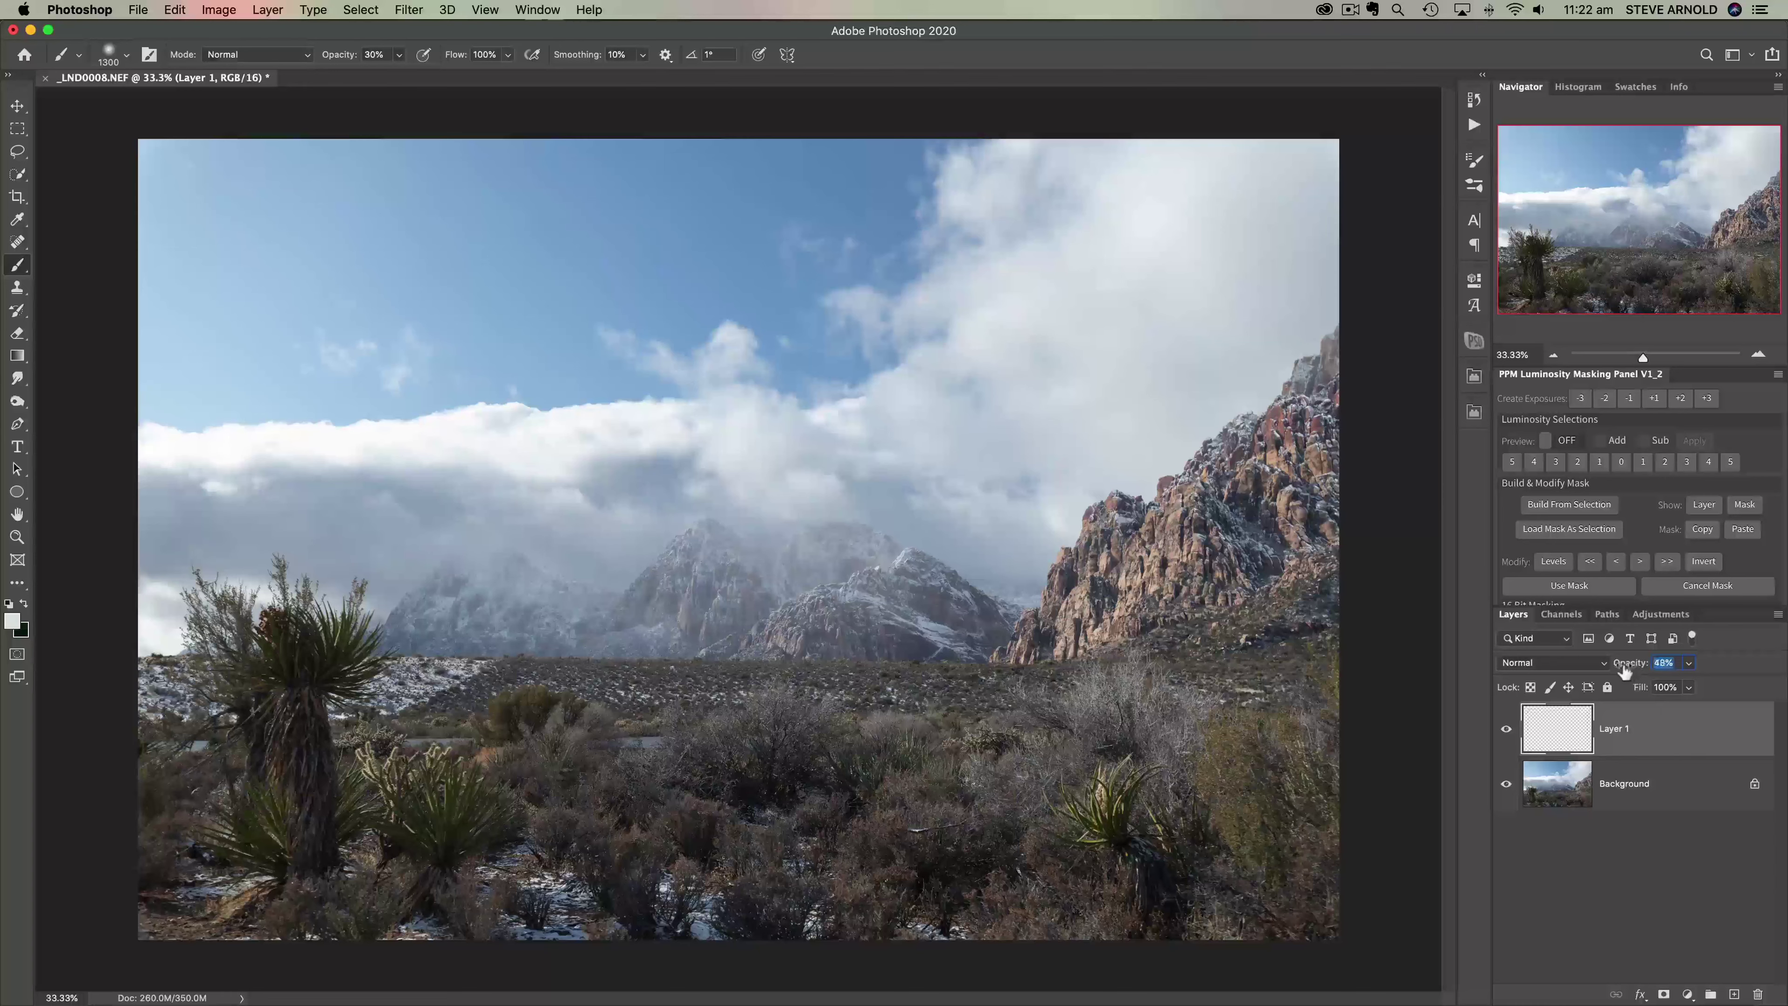
pyautogui.click(1506, 730)
pyautogui.click(1506, 730)
# Step: Add a Curves adjustment layer and lift its midtone point from input 116 to output 135
pyautogui.click(1688, 994)
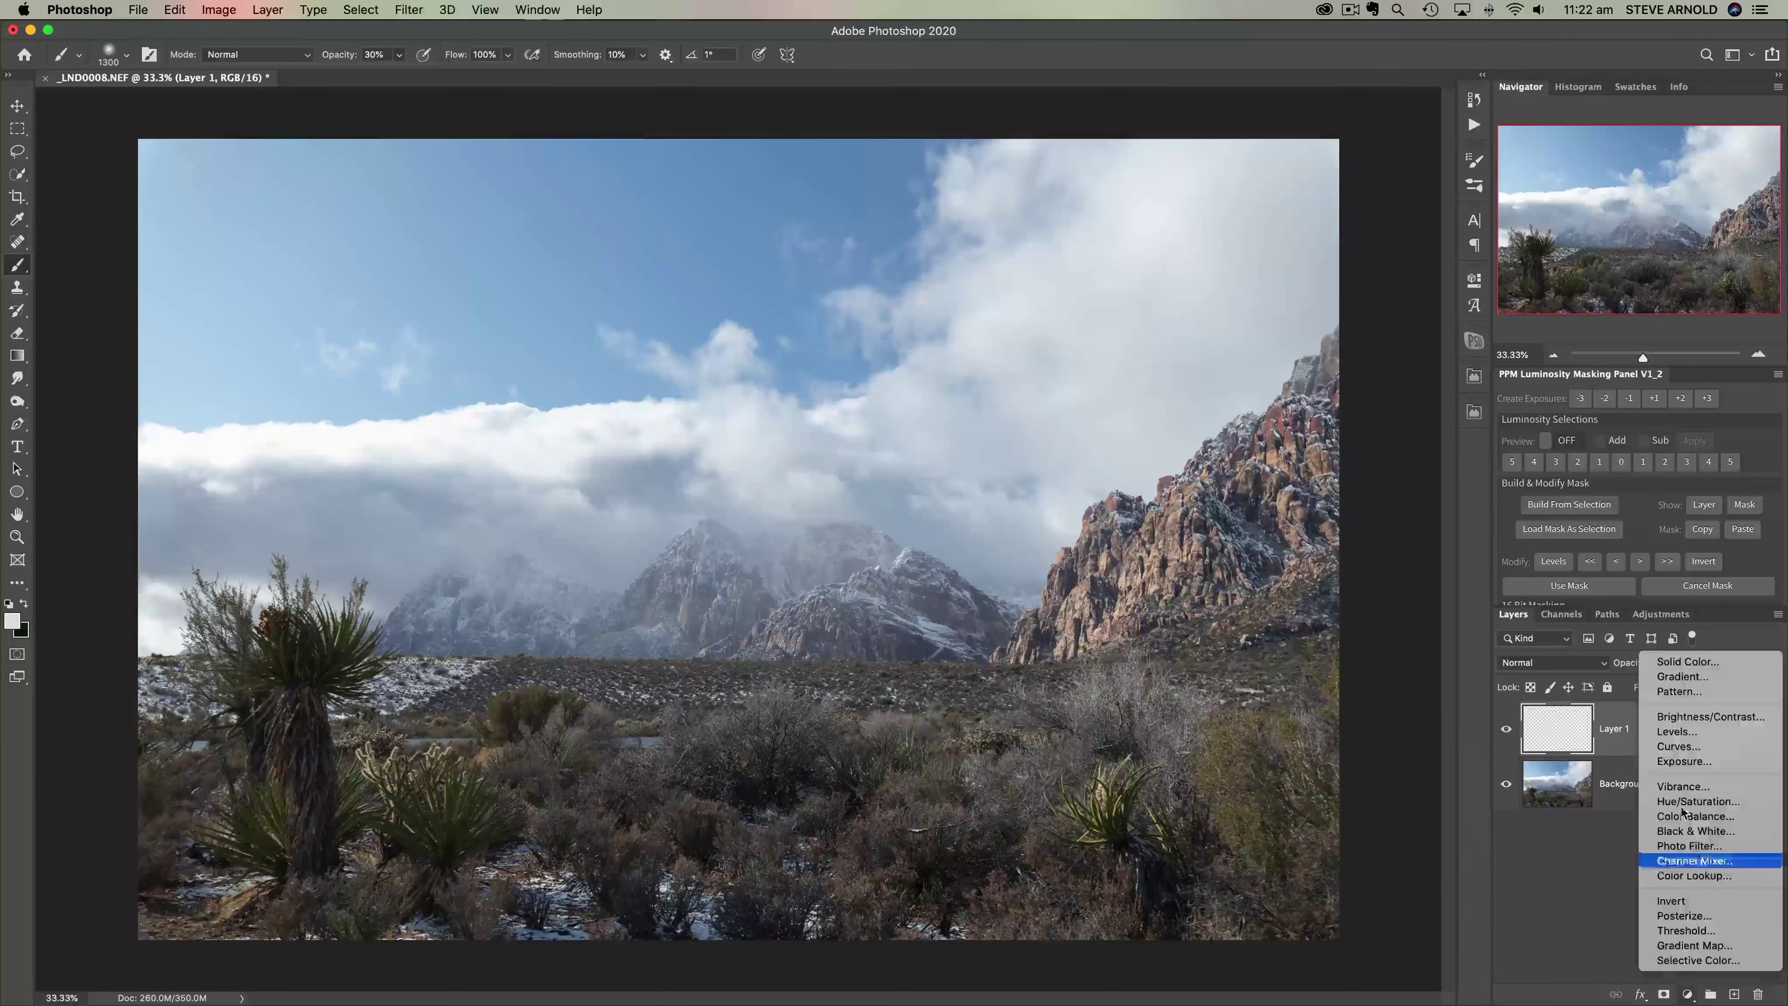
pyautogui.click(1686, 752)
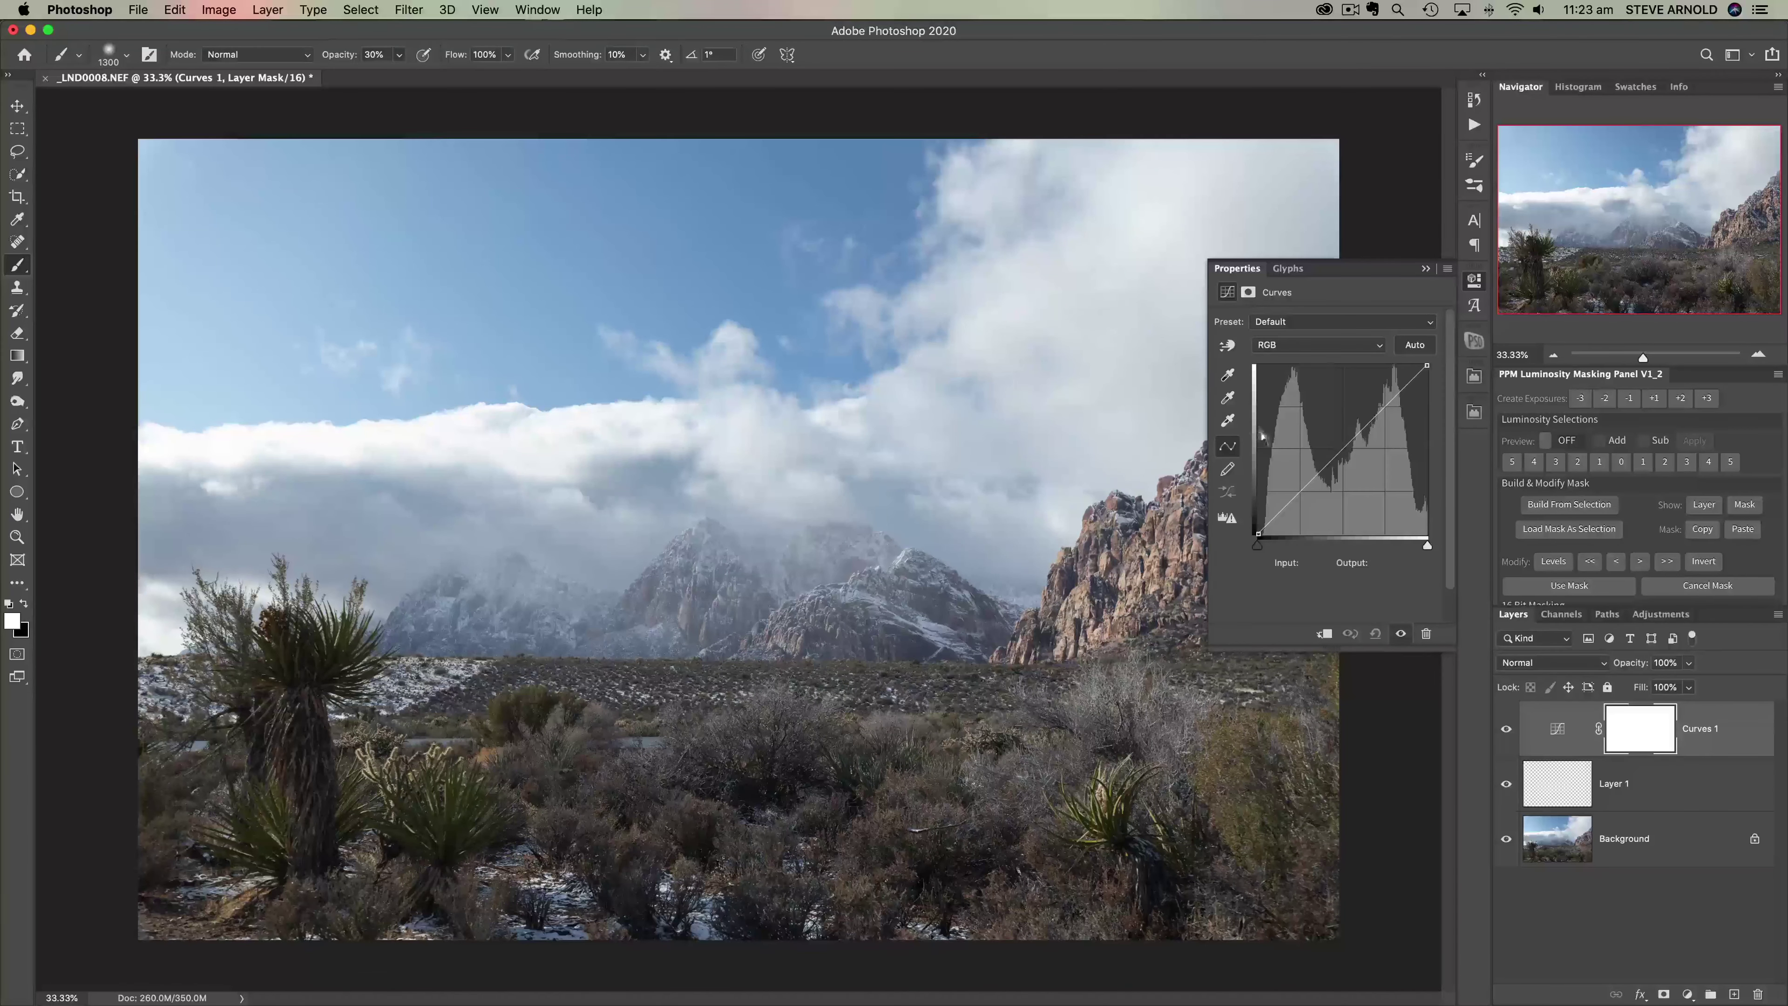
pyautogui.click(1336, 456)
pyautogui.moveTo(1336, 456); pyautogui.dragTo(1335, 444)
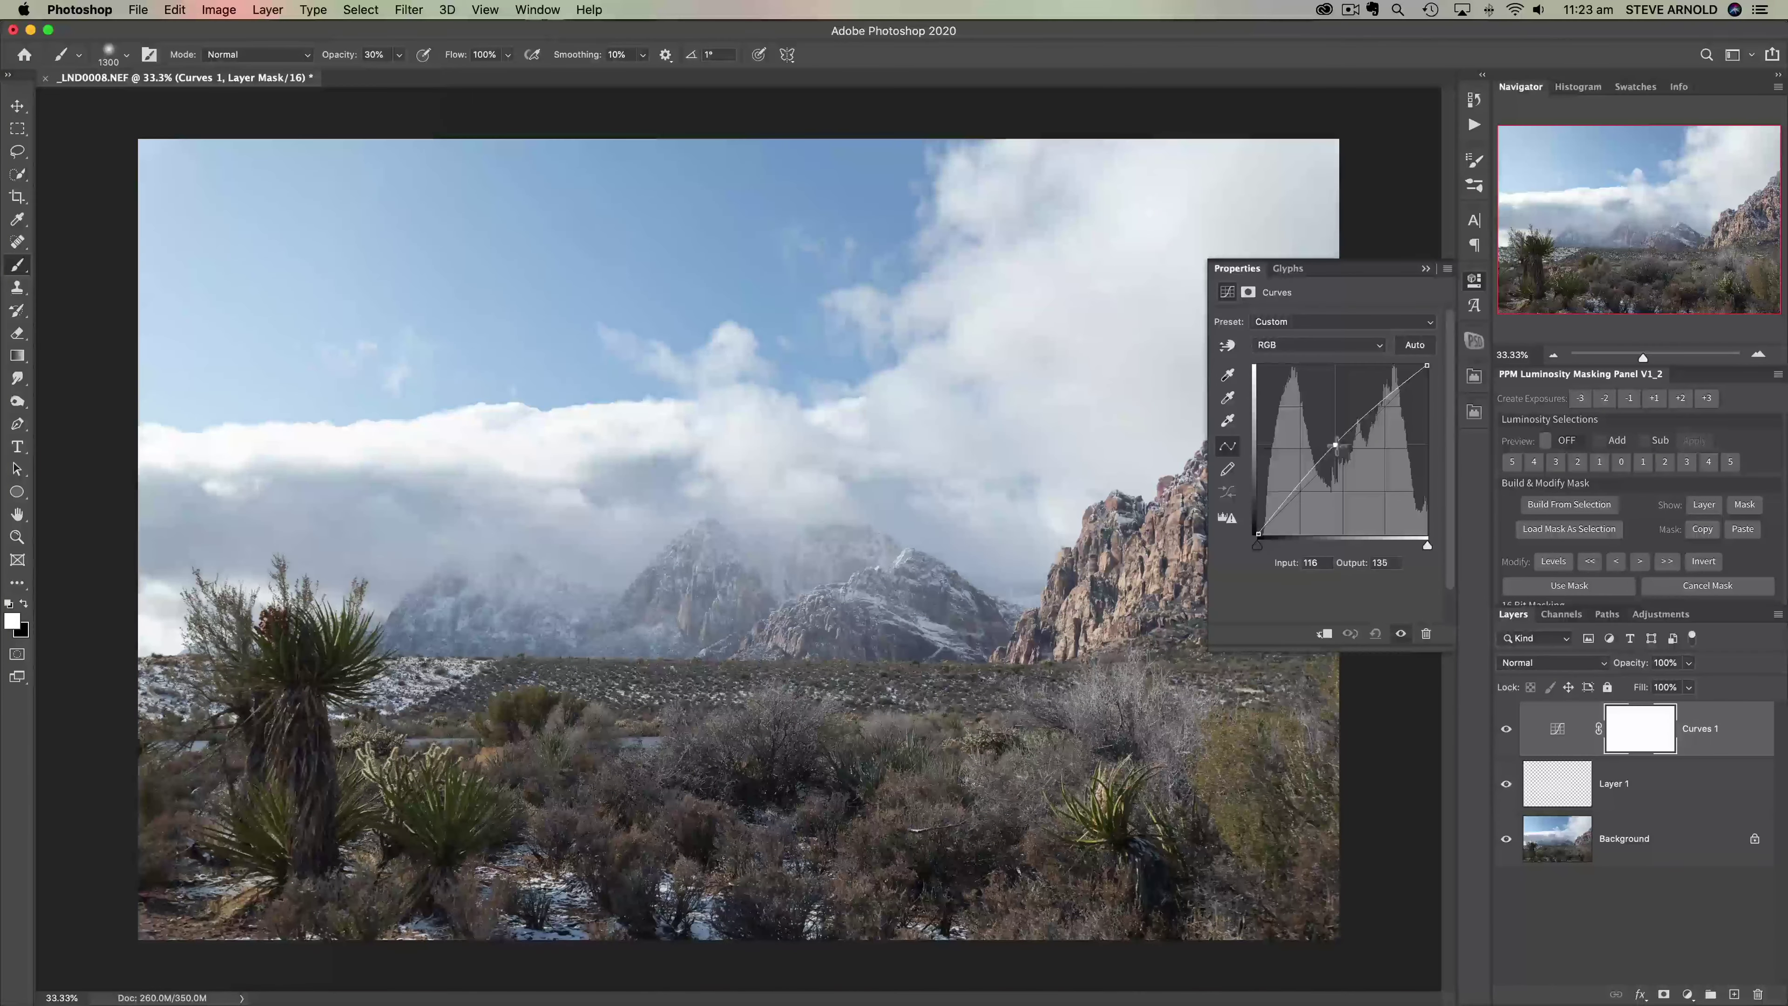
# Step: Invert the Curves 1 mask to black and paint white back across the mountains and low clouds
pyautogui.click(1636, 732)
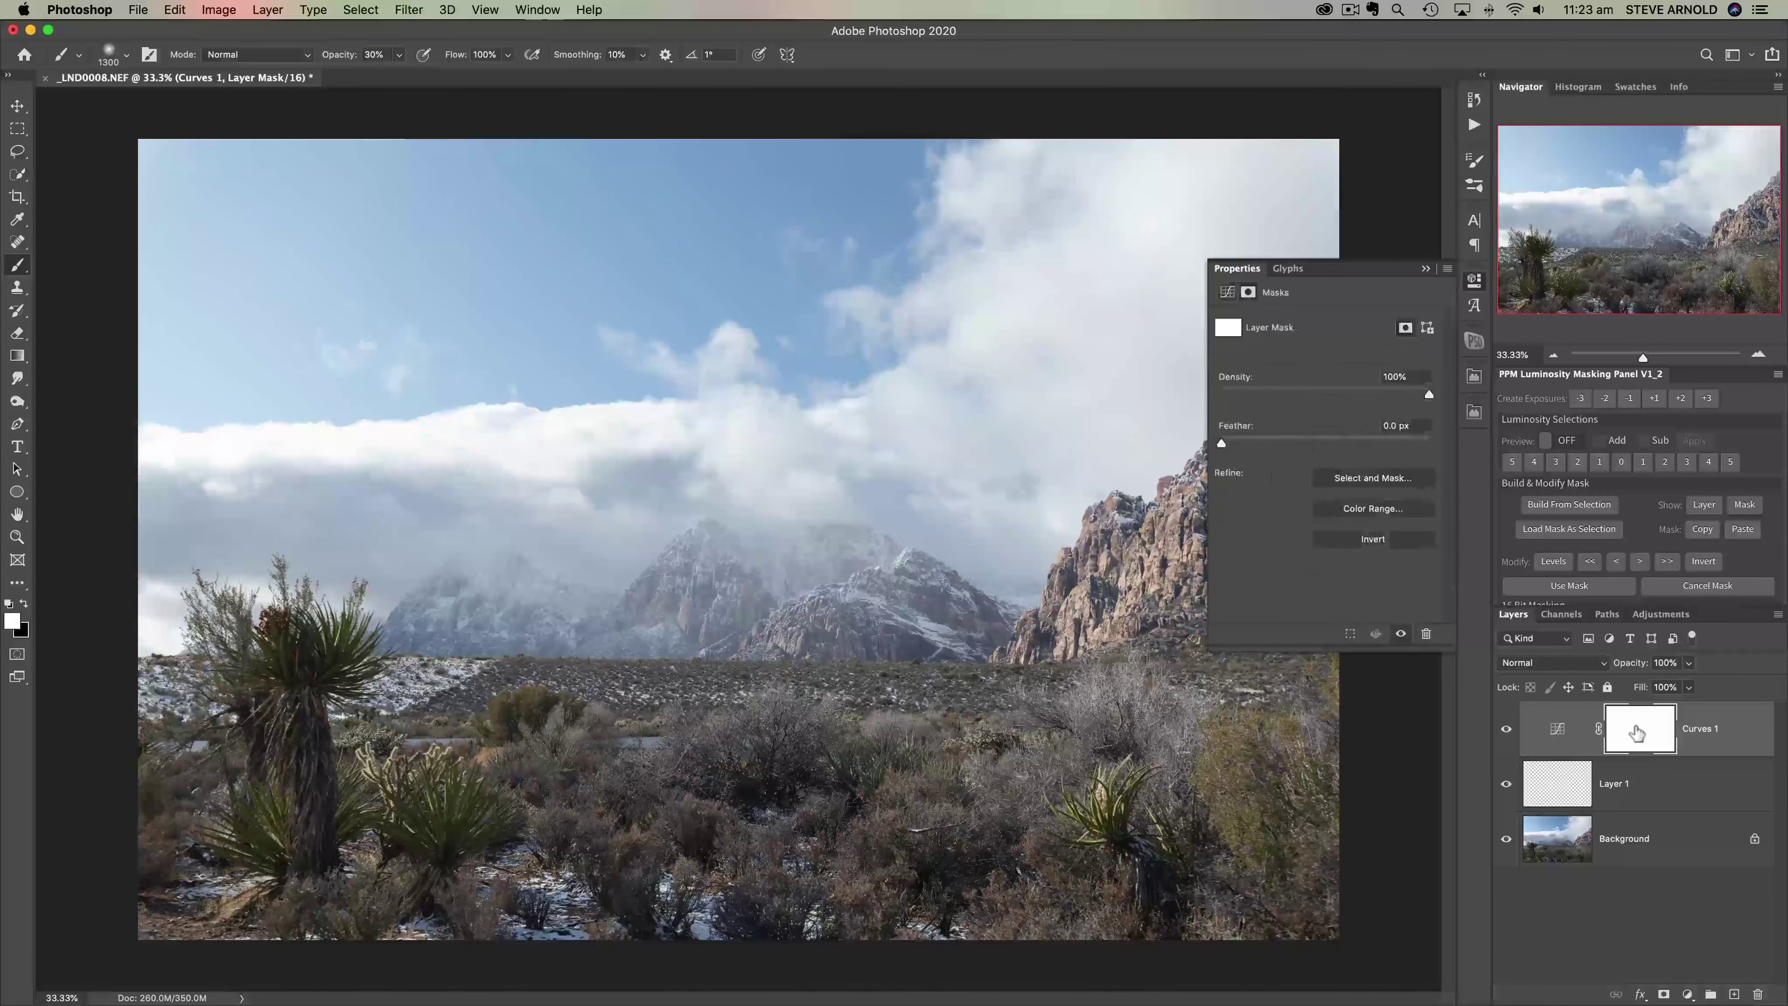
pyautogui.press('super+i')
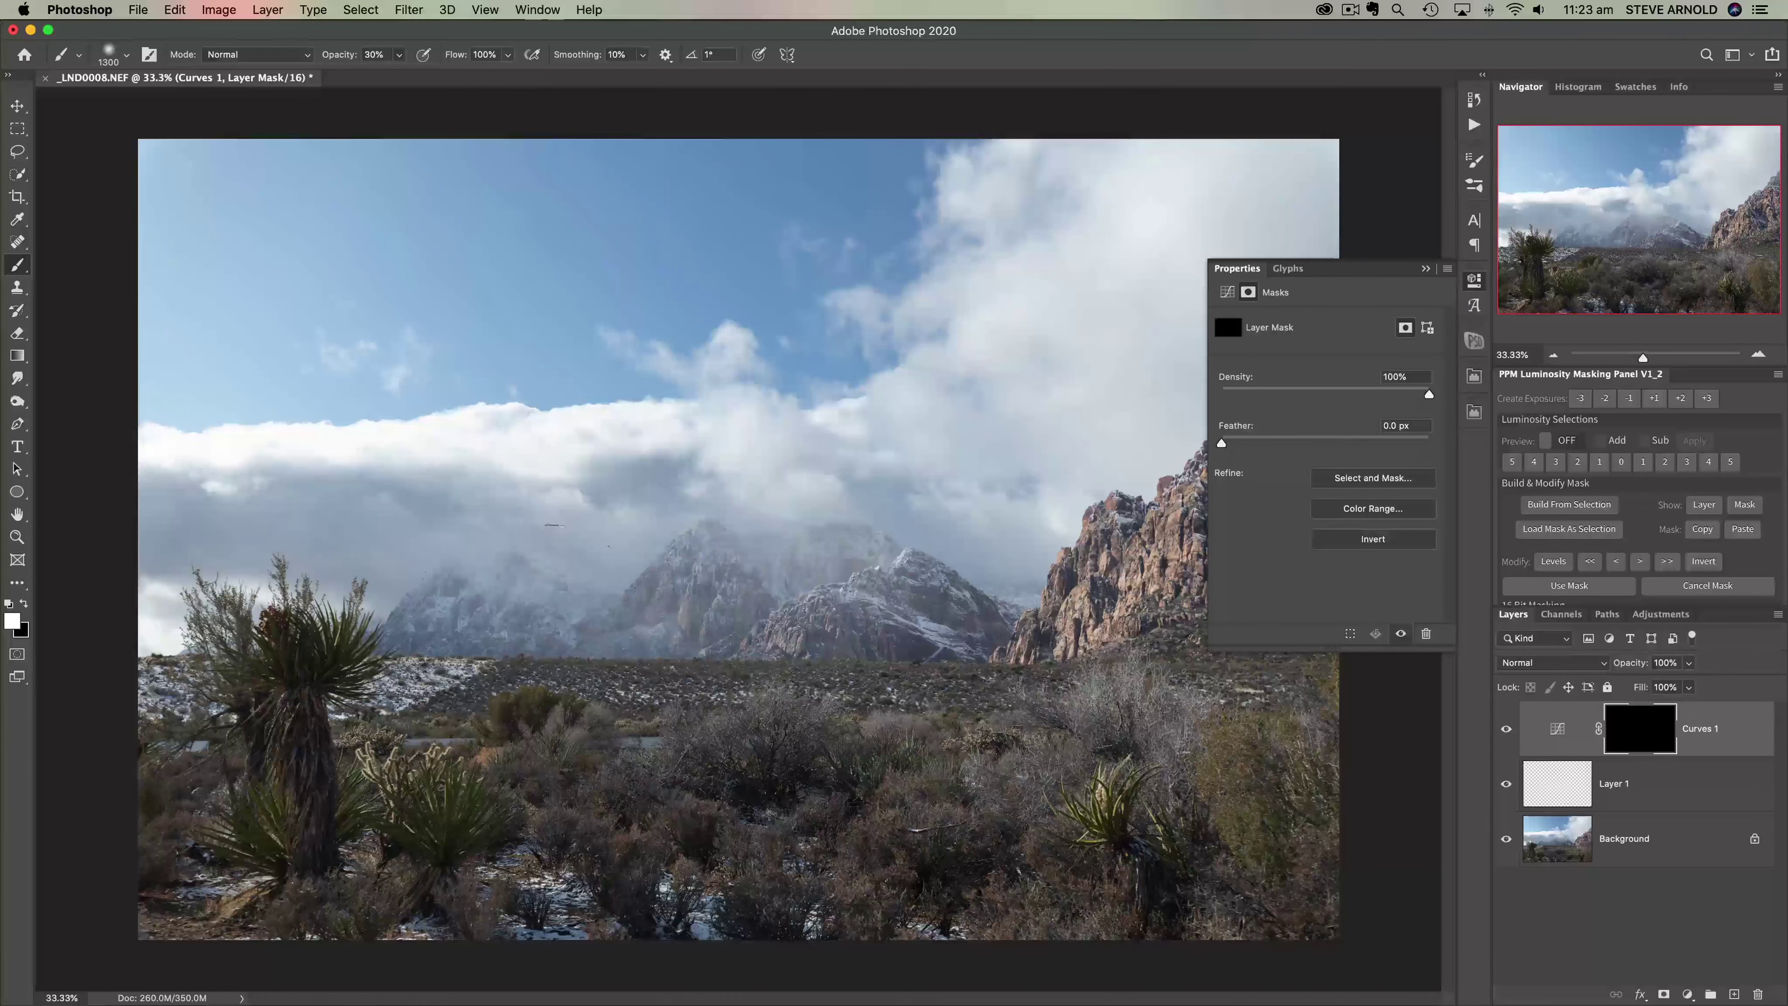
pyautogui.moveTo(554, 613); pyautogui.dragTo(915, 606)
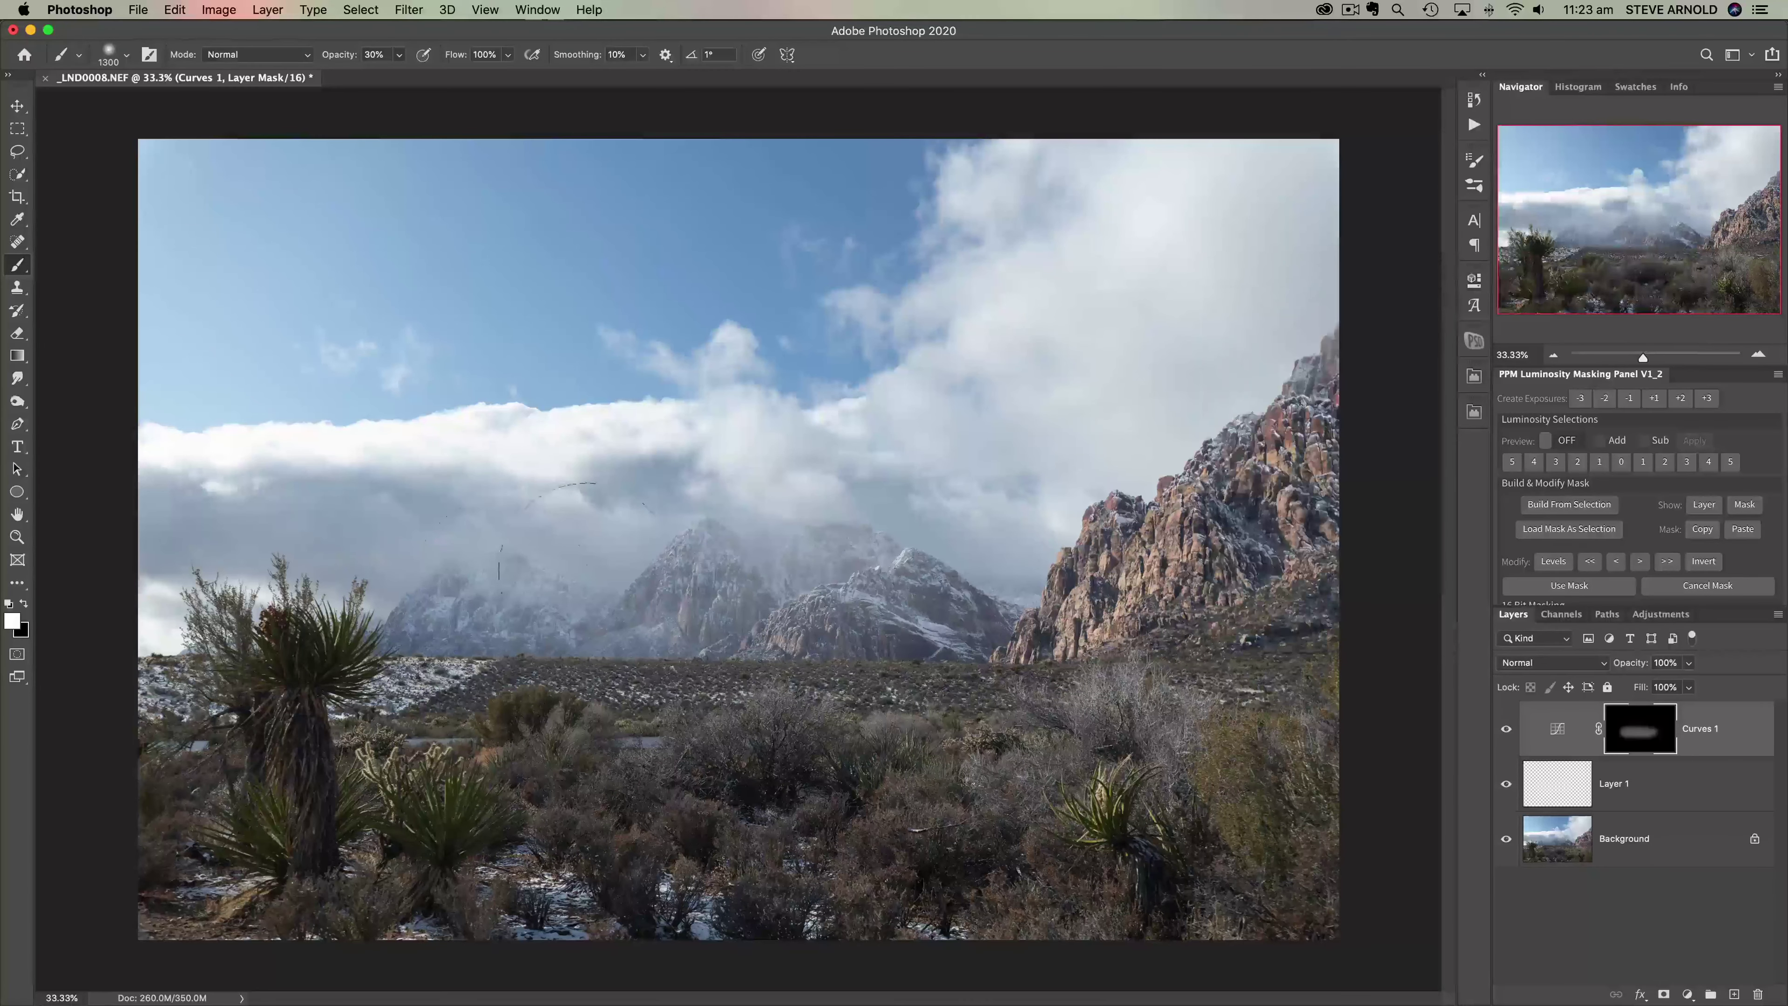
pyautogui.moveTo(440, 613); pyautogui.dragTo(1239, 634)
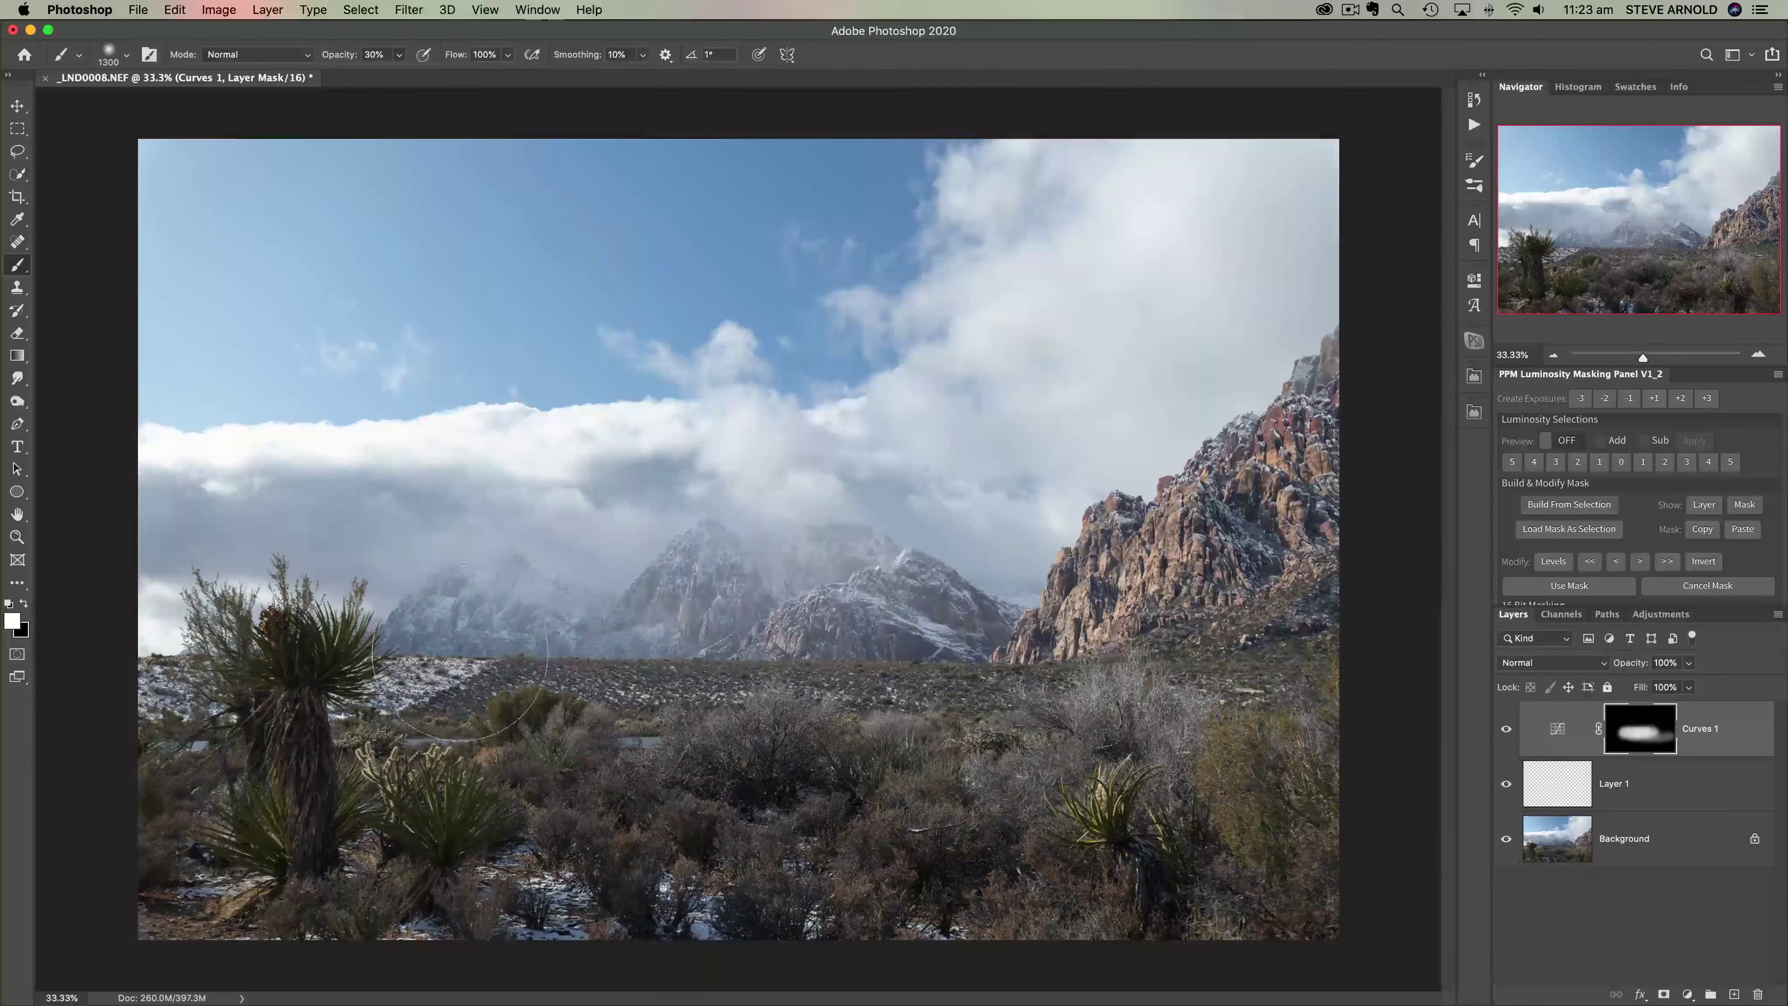
# Step: Toggle Curves 1 and Layer 1 on and off to compare their effect
pyautogui.click(1506, 729)
pyautogui.click(1511, 736)
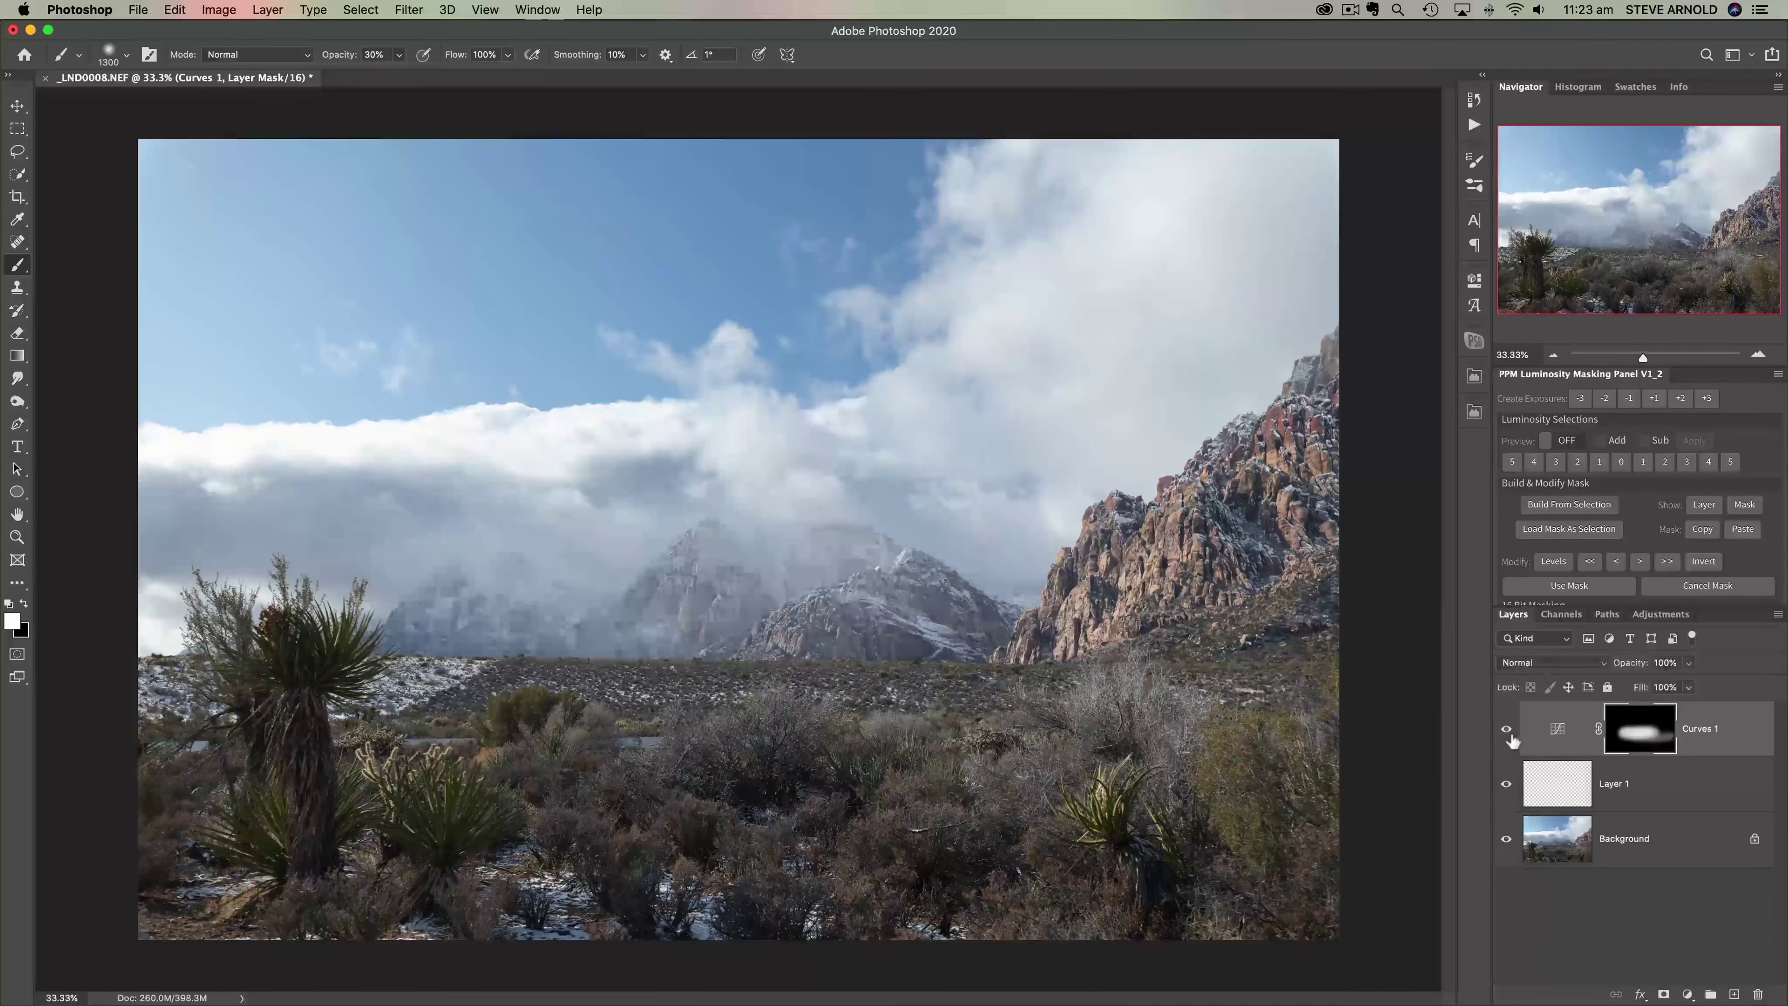
pyautogui.click(1509, 736)
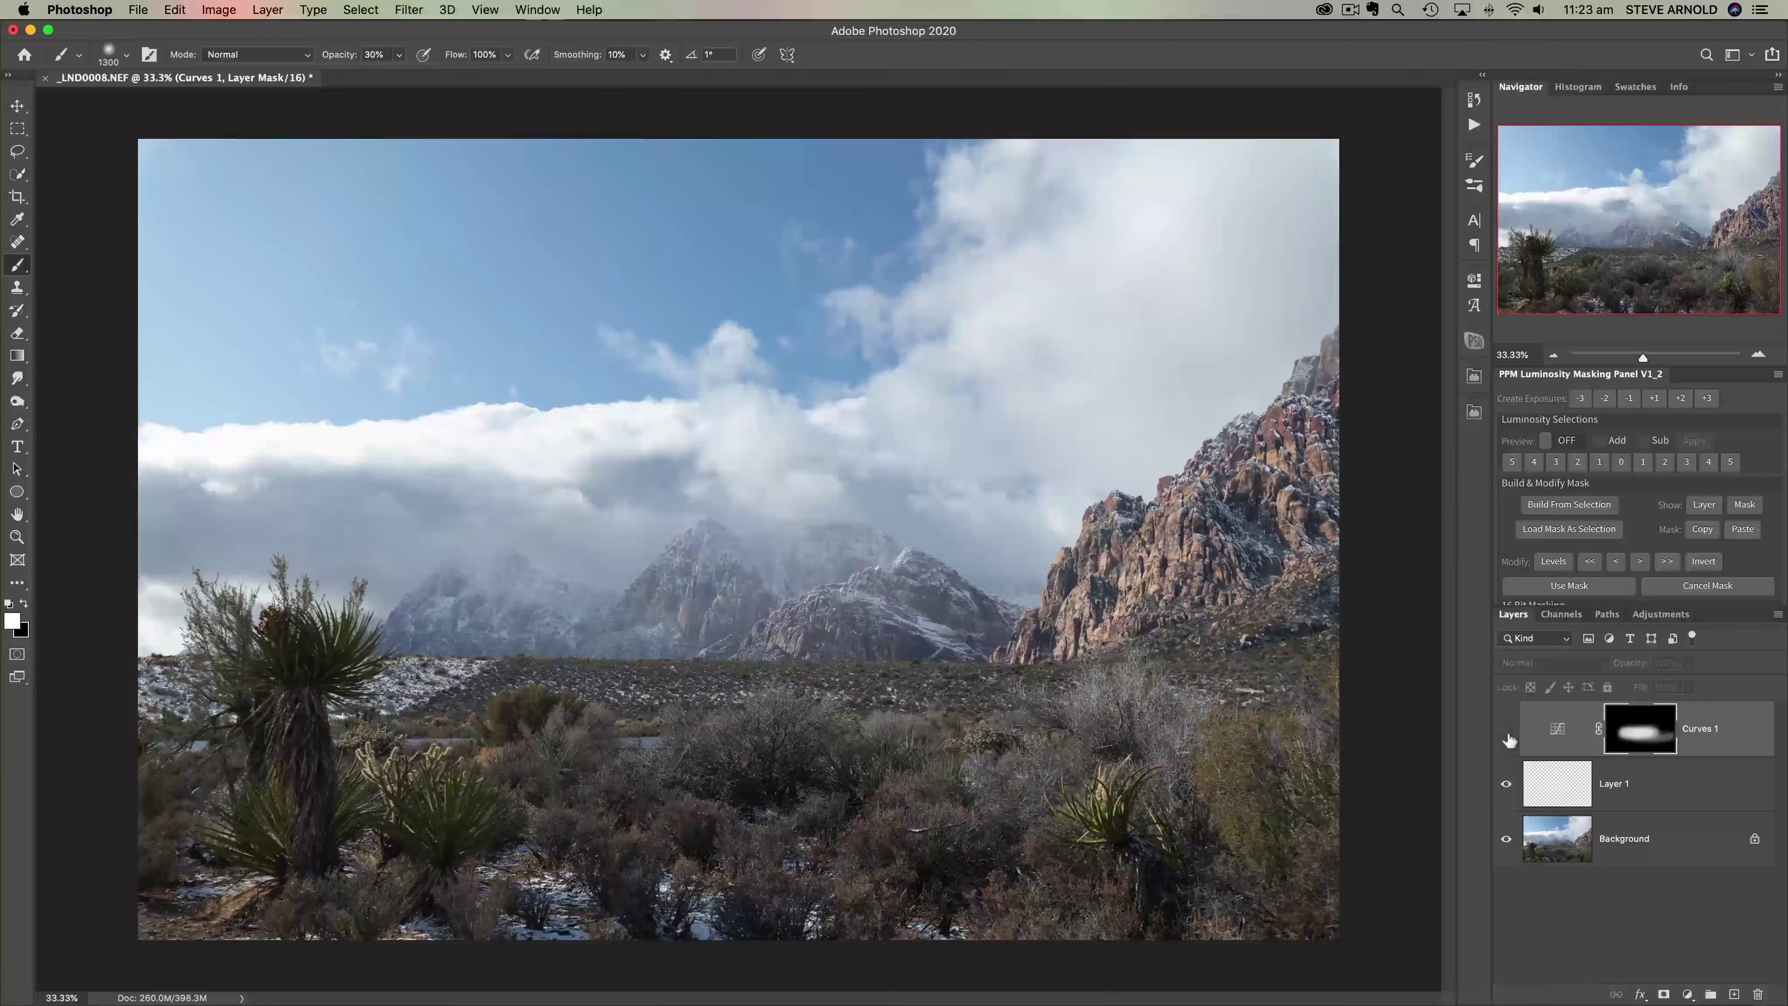
pyautogui.click(1508, 736)
pyautogui.click(1504, 782)
pyautogui.click(1506, 785)
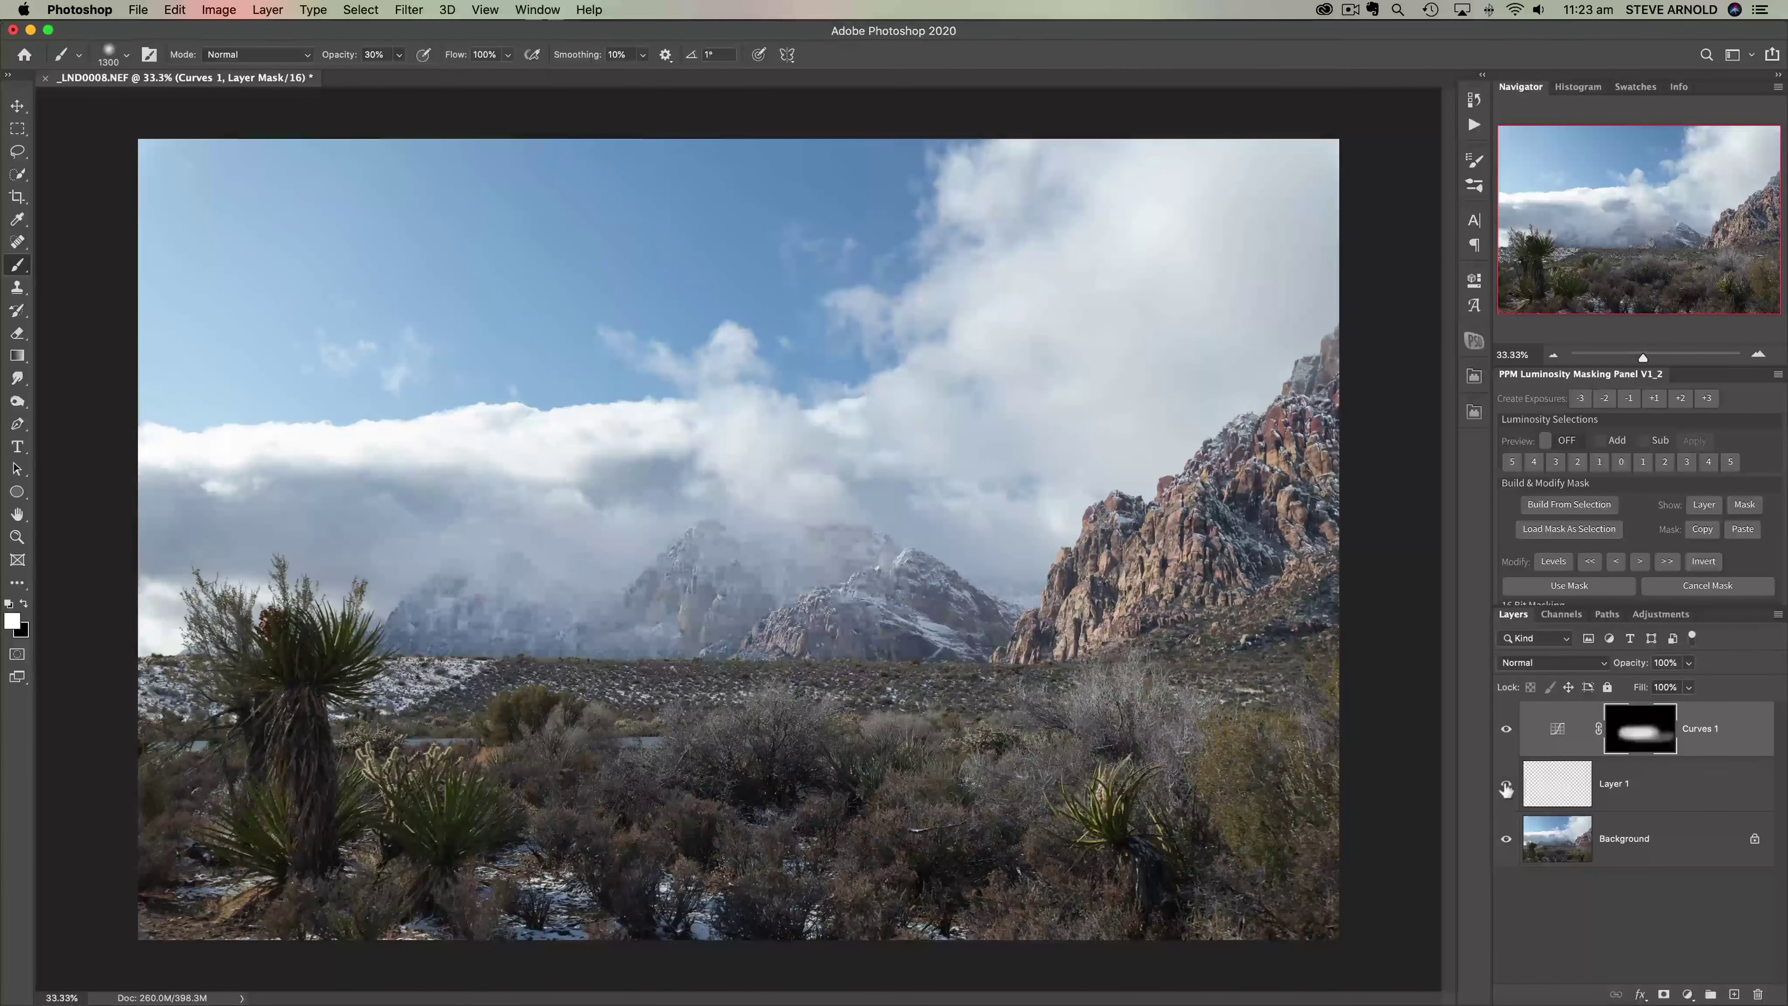
pyautogui.click(1506, 787)
pyautogui.click(1503, 782)
# Step: Recheck Curves 1 with and without its brightening, then add a second Curves adjustment layer
pyautogui.click(1557, 793)
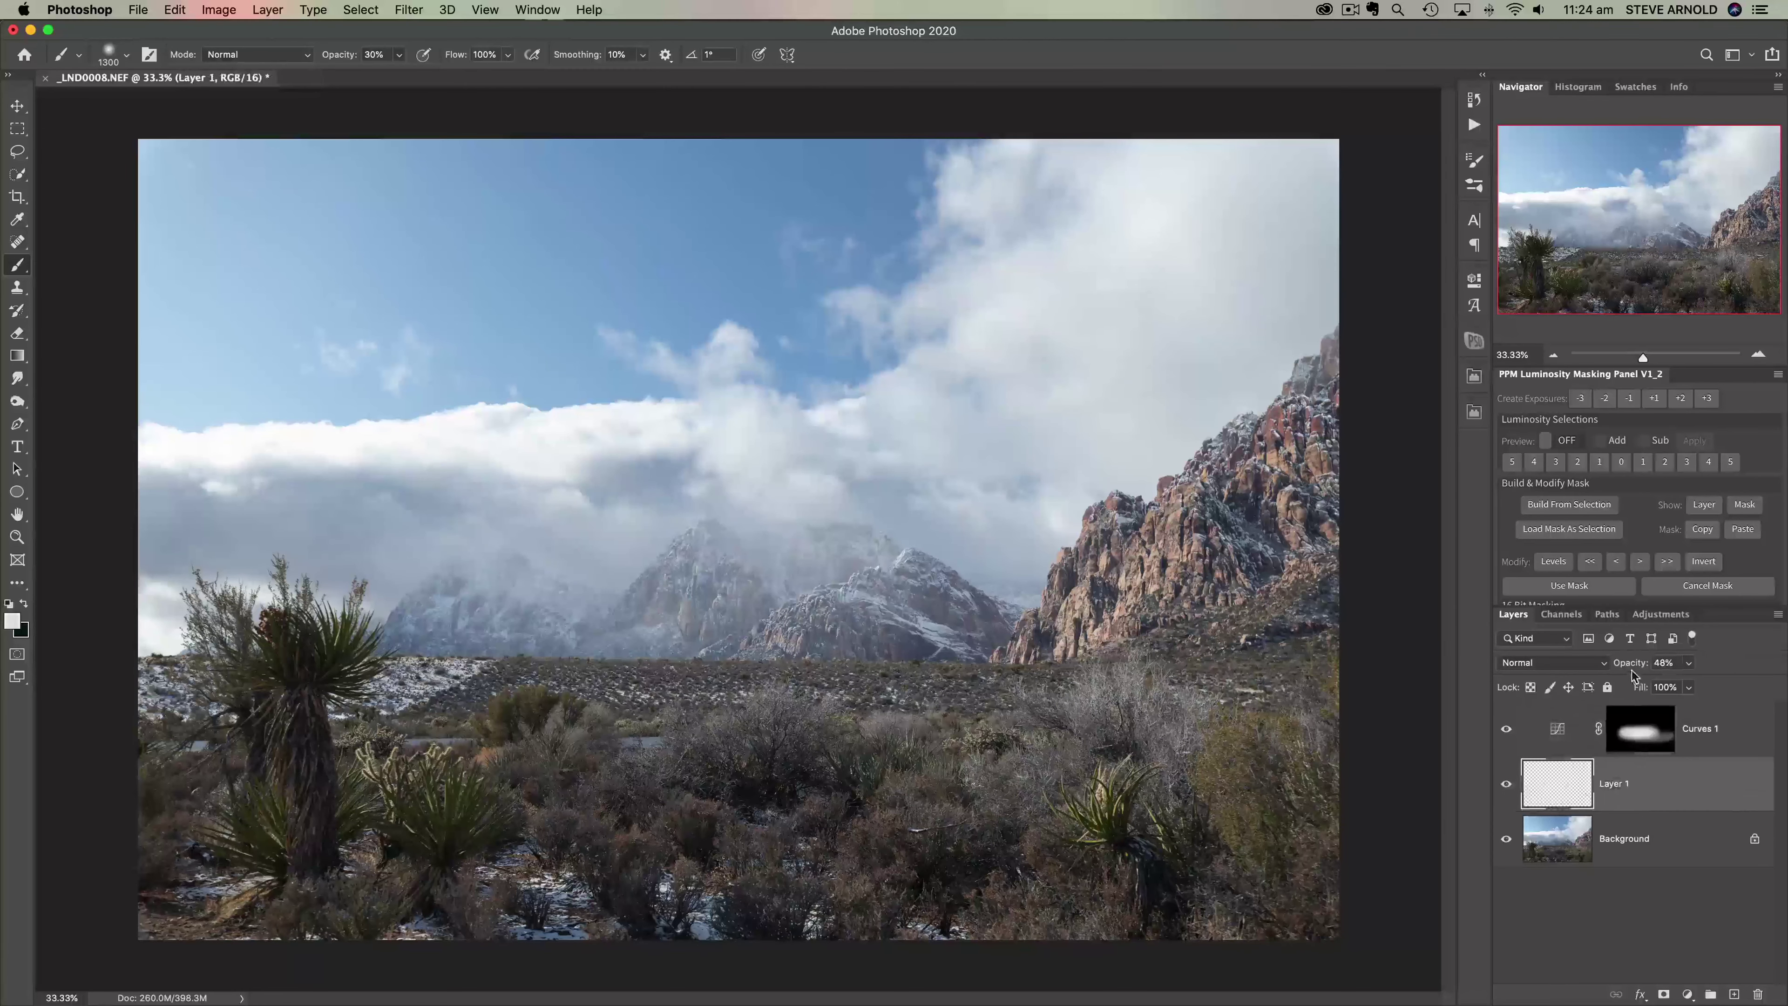
pyautogui.click(1514, 736)
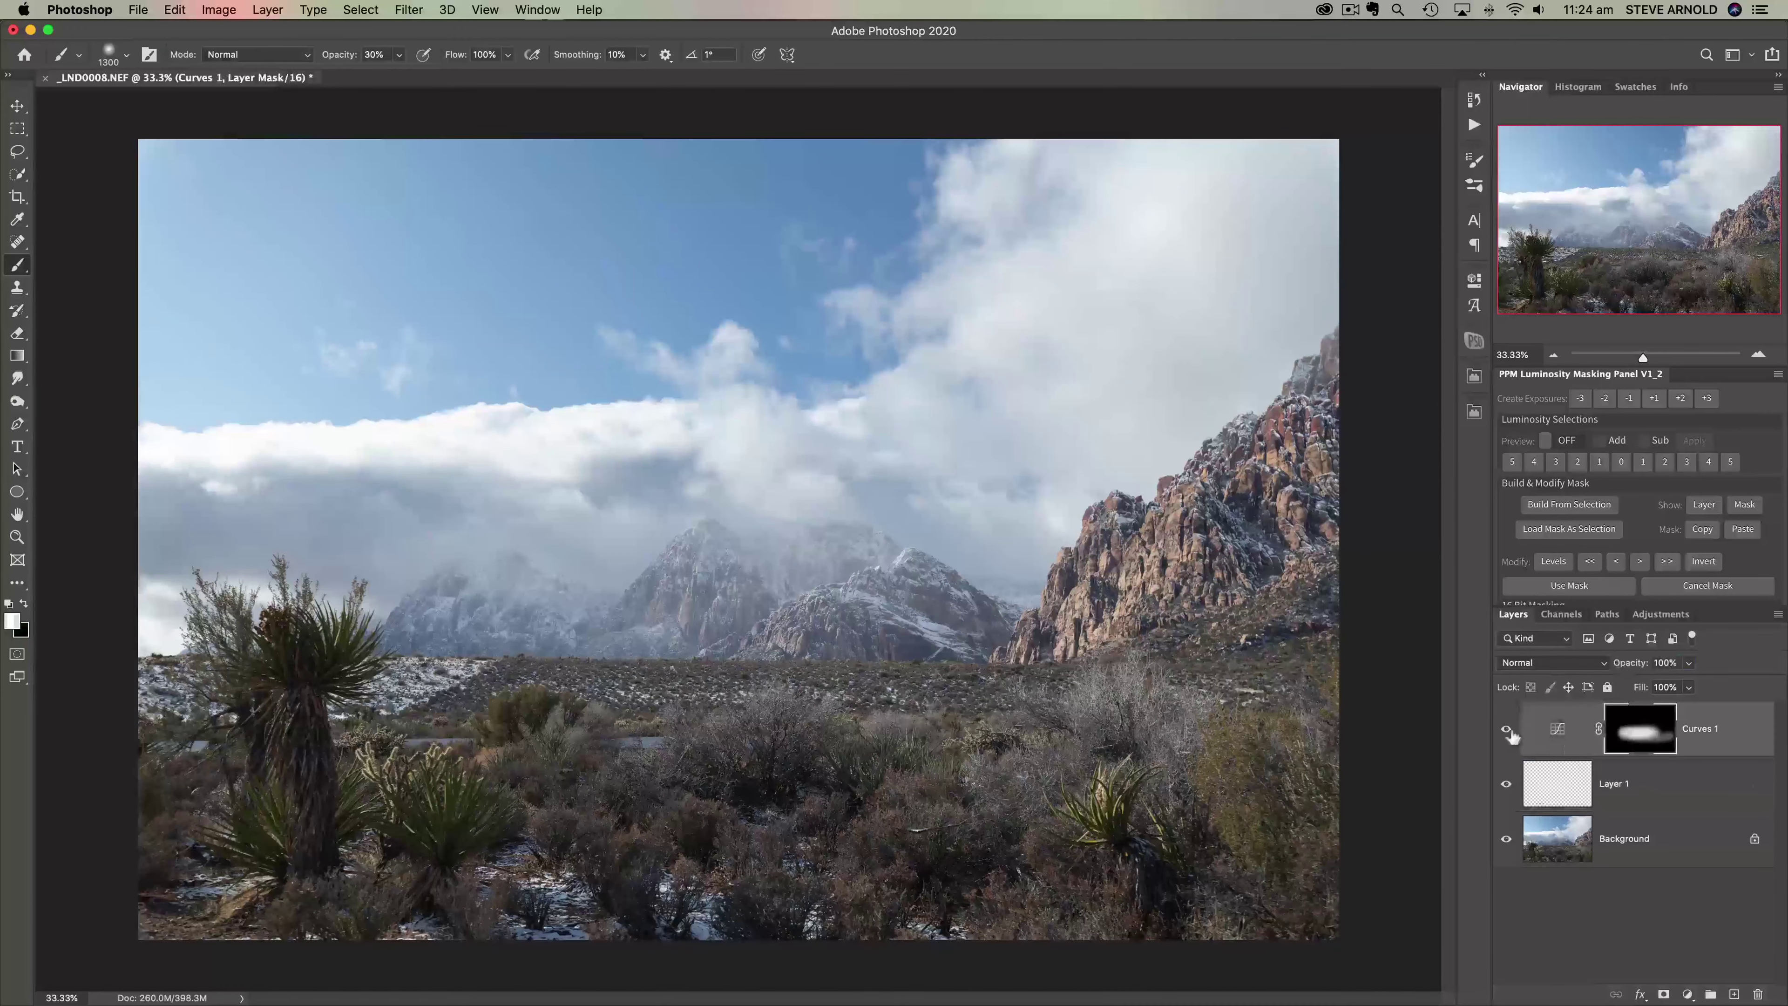
pyautogui.click(1510, 733)
pyautogui.click(1507, 729)
pyautogui.click(1507, 729)
pyautogui.click(1507, 730)
pyautogui.click(1687, 995)
pyautogui.click(1689, 747)
# Step: Pull the Curves 2 midtone down from 124 to 107, leaving its mask white
pyautogui.moveTo(1341, 453); pyautogui.dragTo(1340, 463)
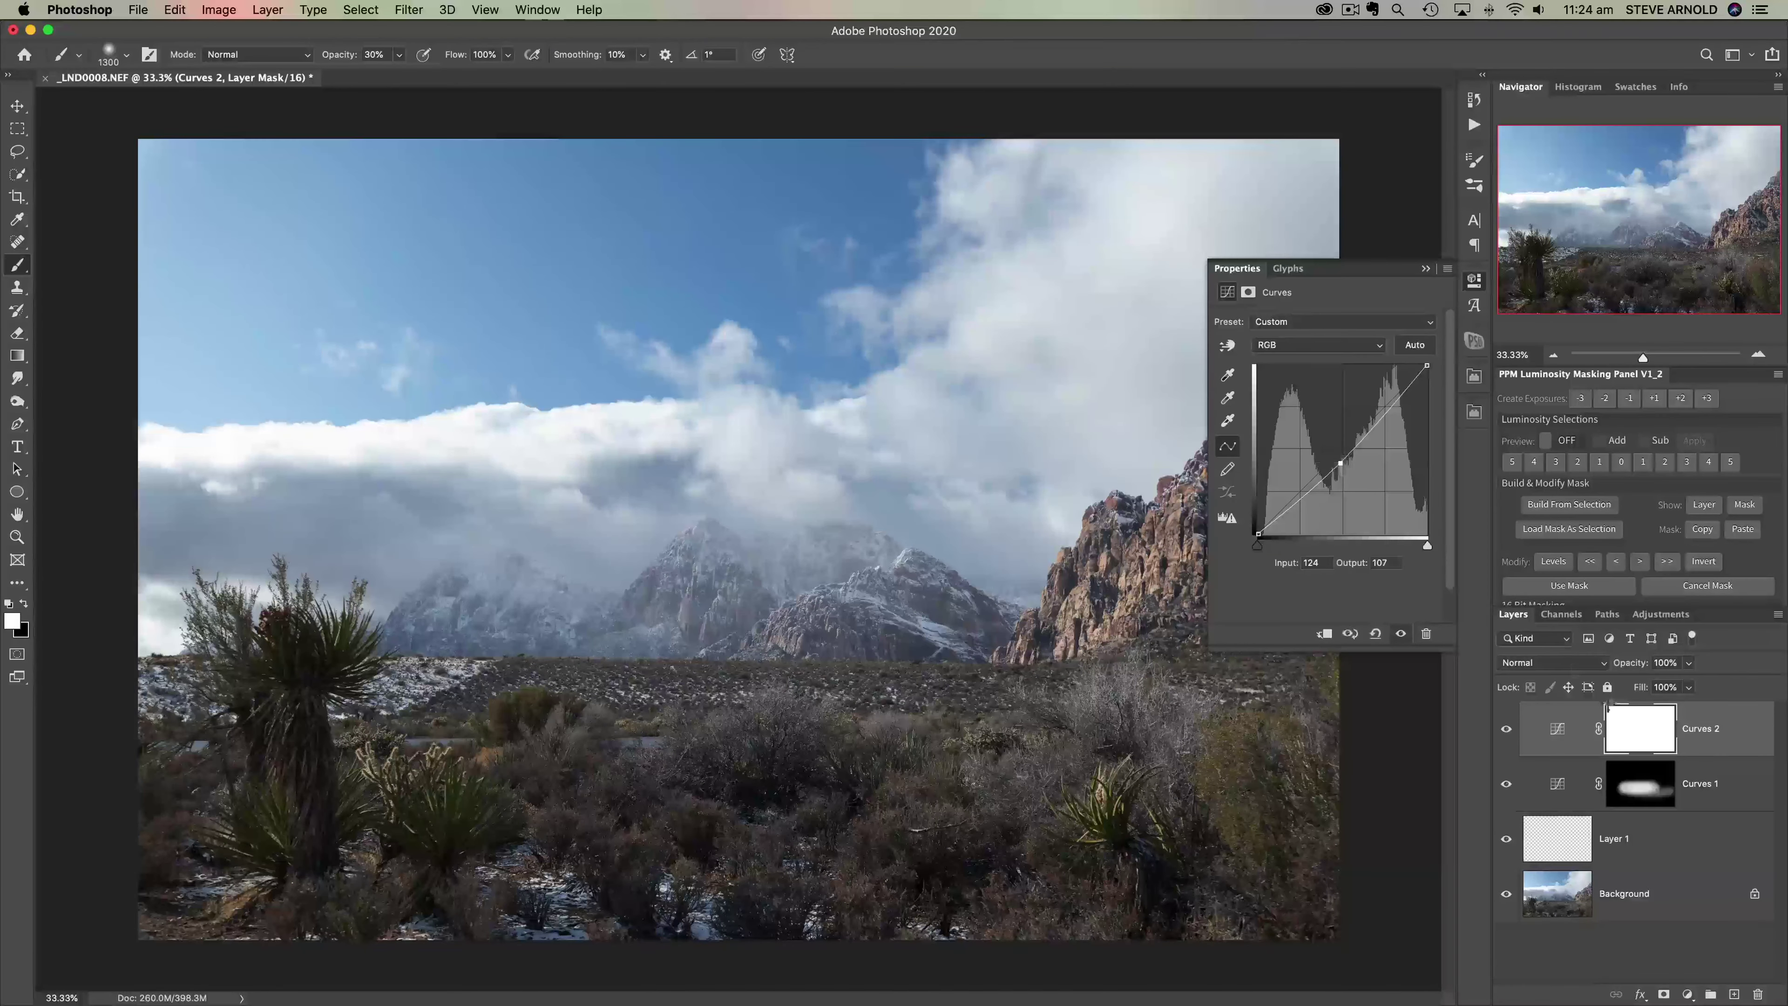
pyautogui.click(1645, 738)
pyautogui.press('super+i')
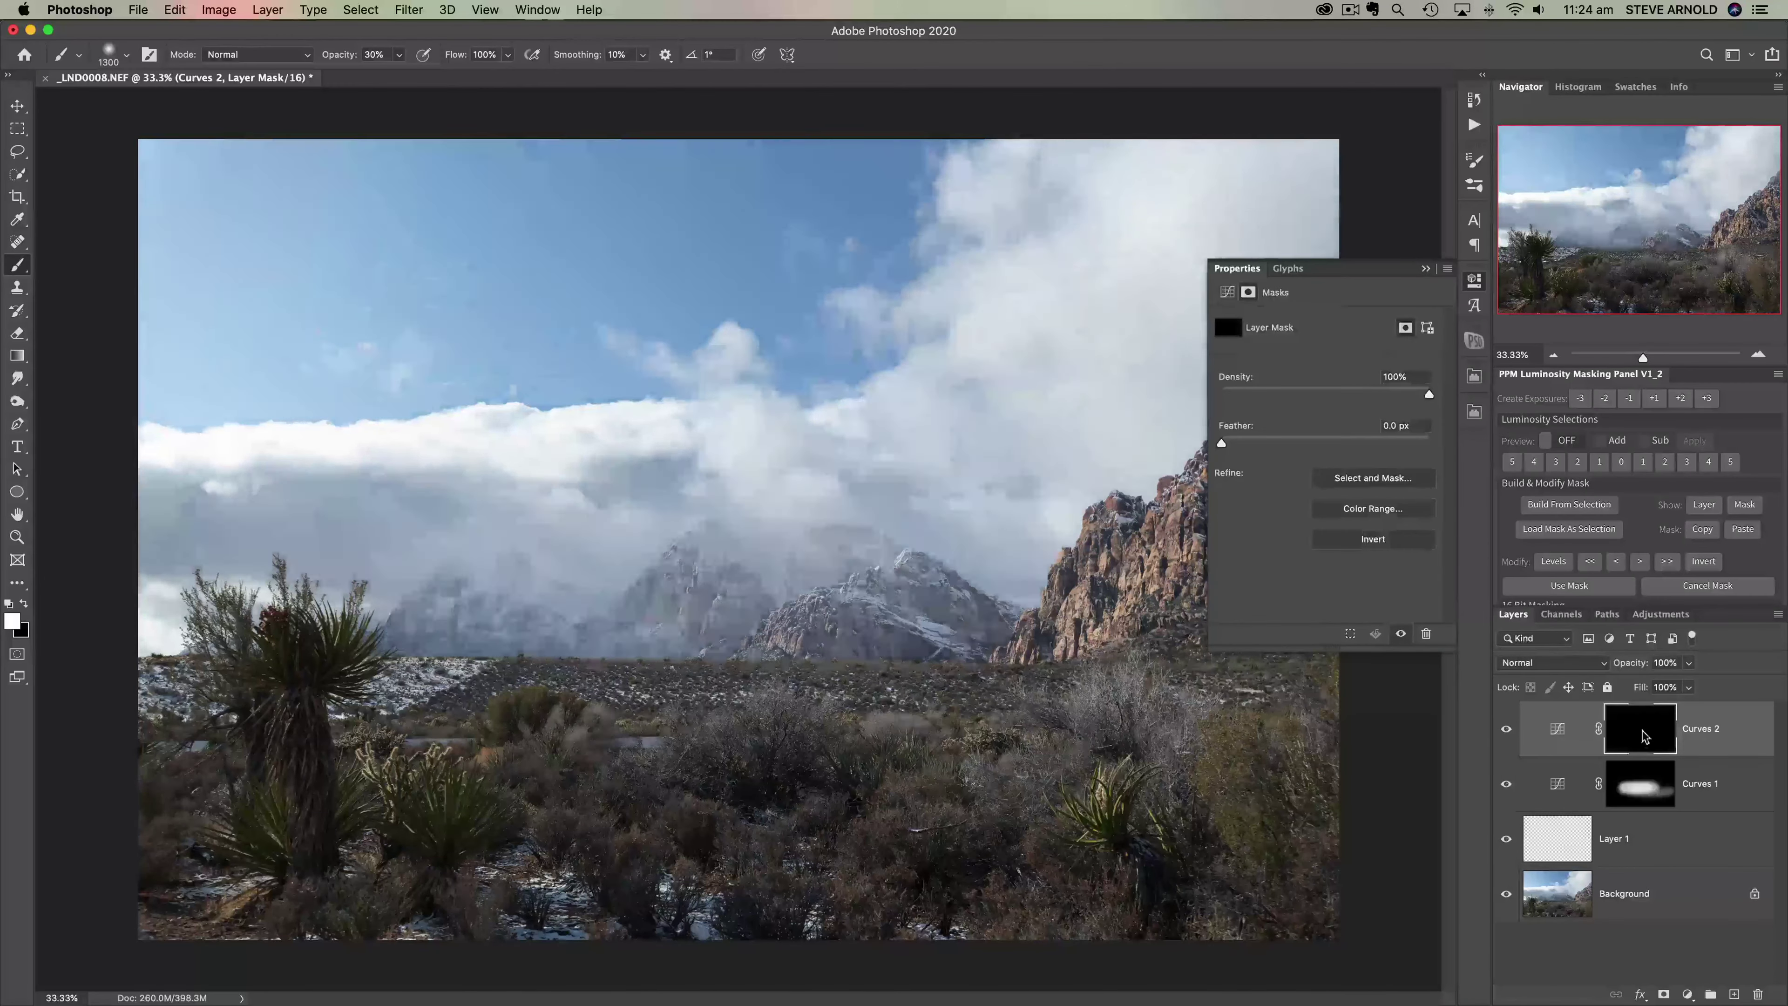
pyautogui.click(1472, 281)
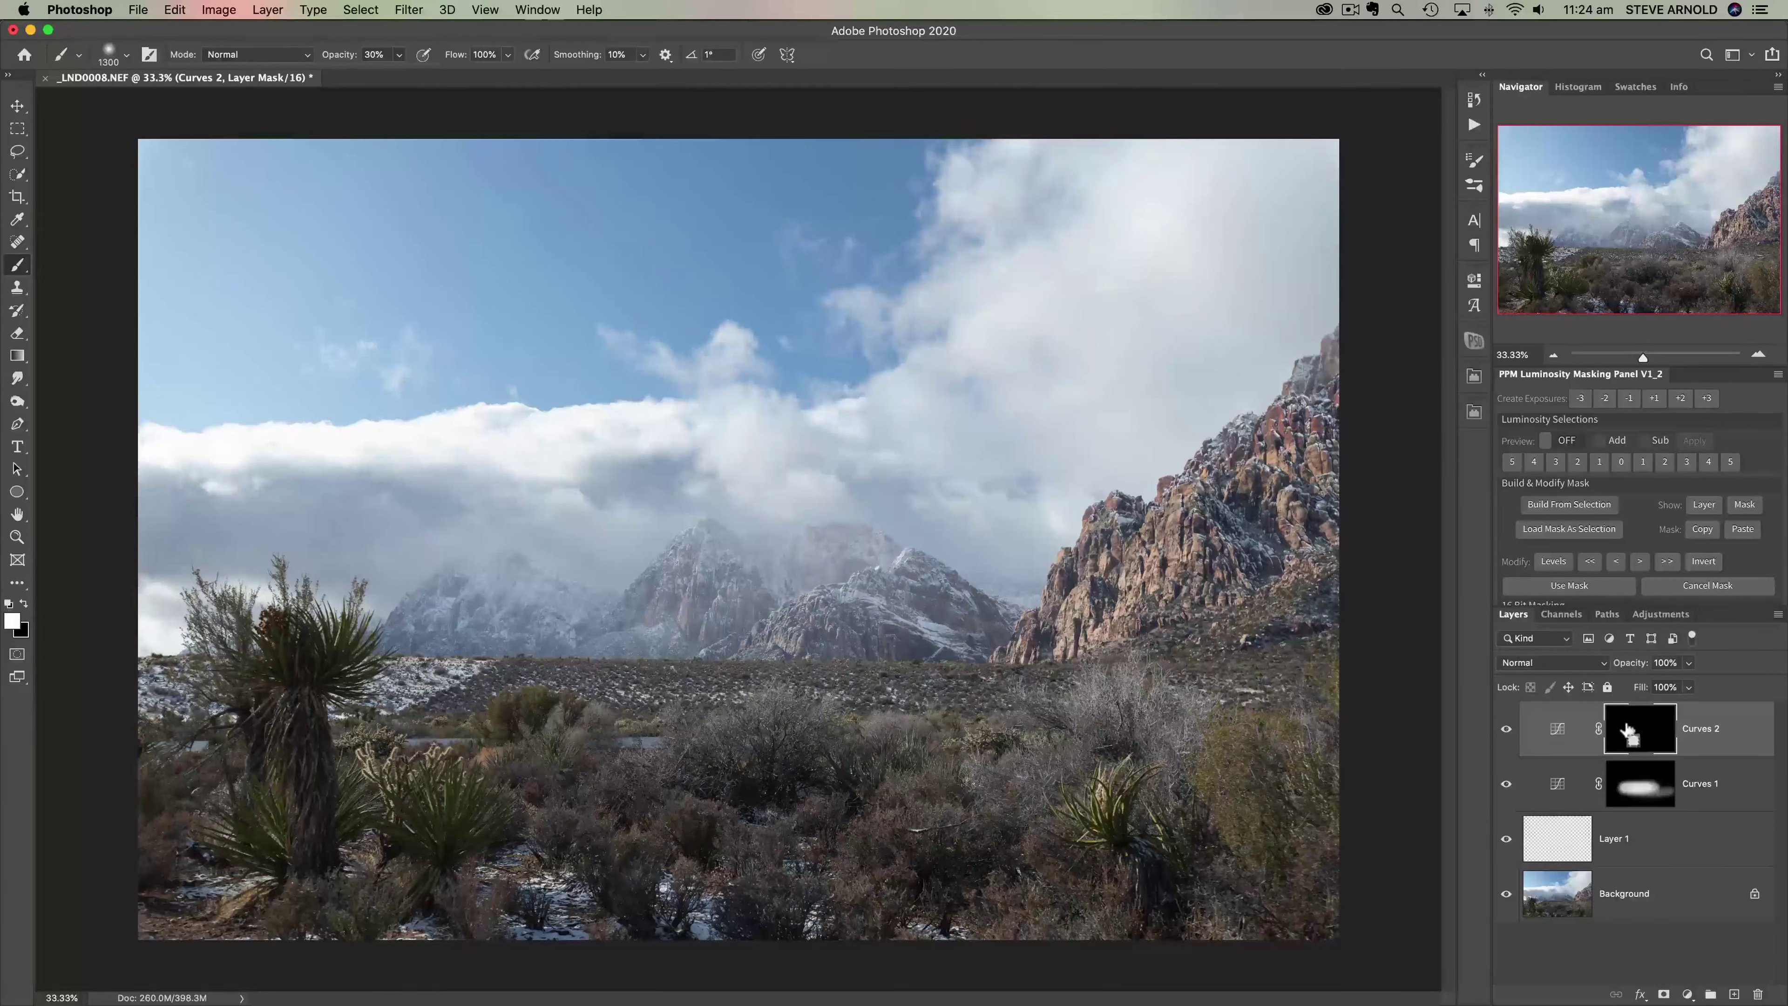
pyautogui.press('super+i')
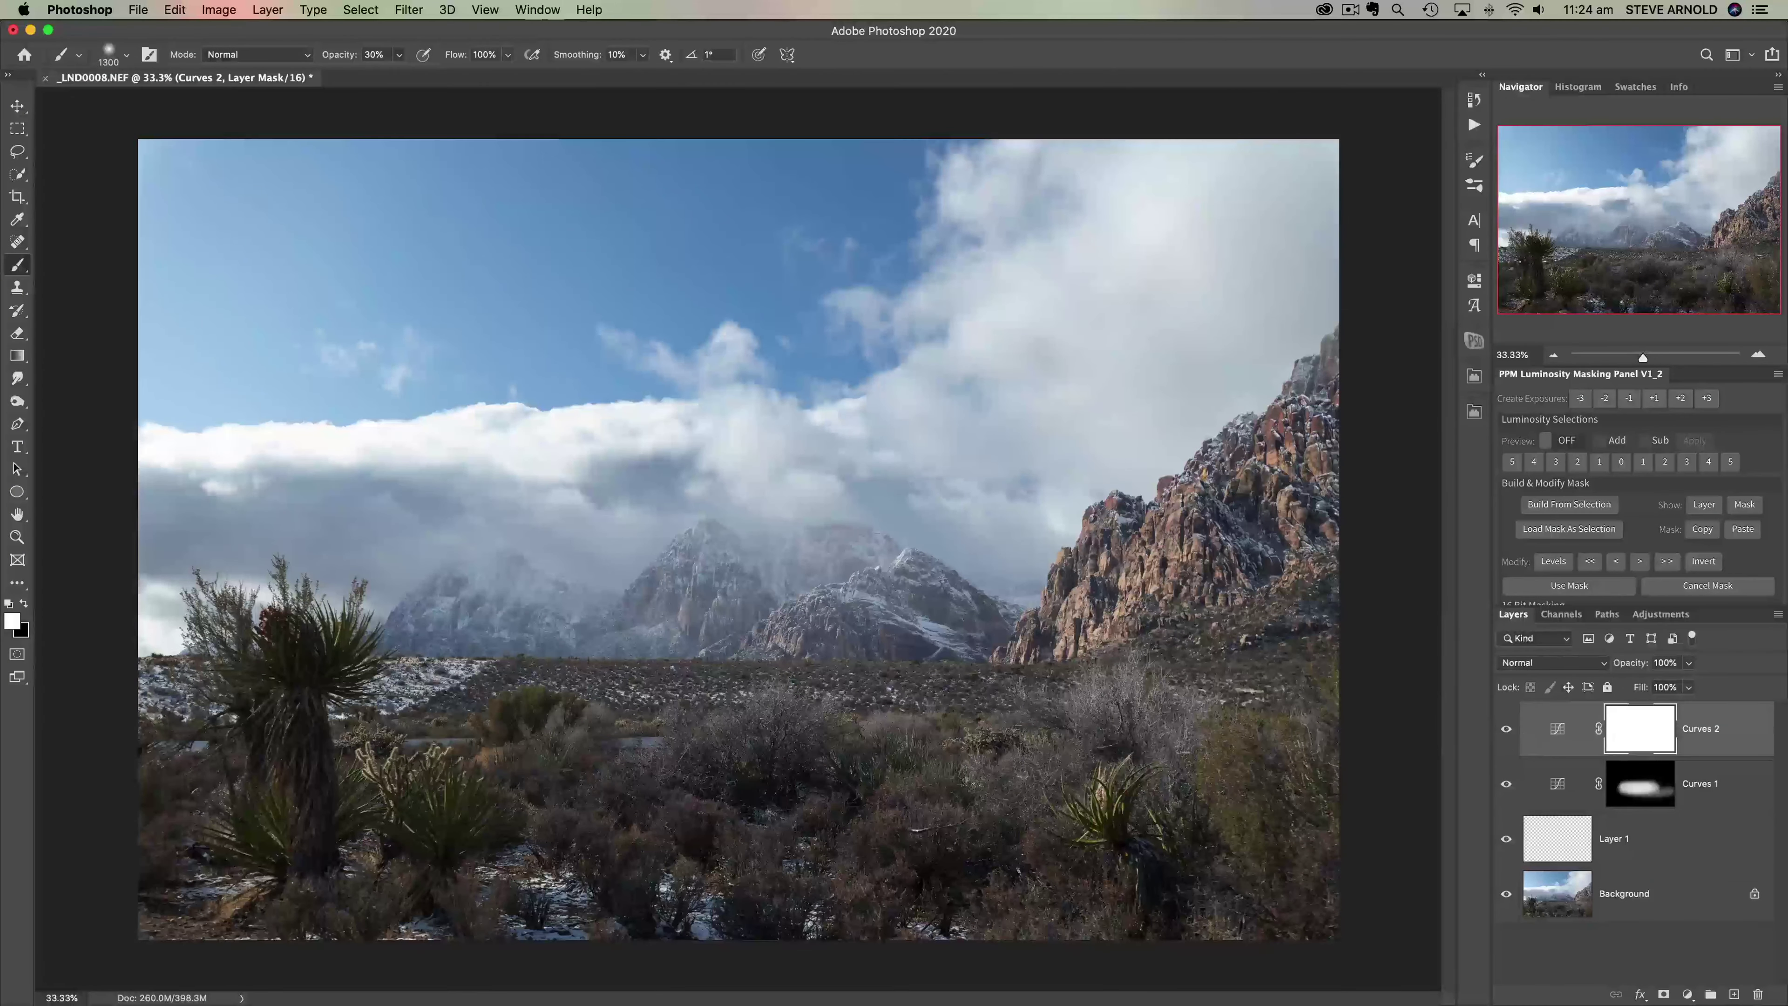
# Step: Paint black on the Curves 2 mask across the central mountains and clouds with an 1800 px brush
pyautogui.press(']')
pyautogui.press(']')
pyautogui.press(']')
pyautogui.press(']')
pyautogui.press(']')
pyautogui.press(']')
pyautogui.click(24, 603)
pyautogui.moveTo(838, 626)
pyautogui.mouseDown()
pyautogui.moveTo(479, 613)
pyautogui.moveTo(880, 606)
pyautogui.mouseUp()
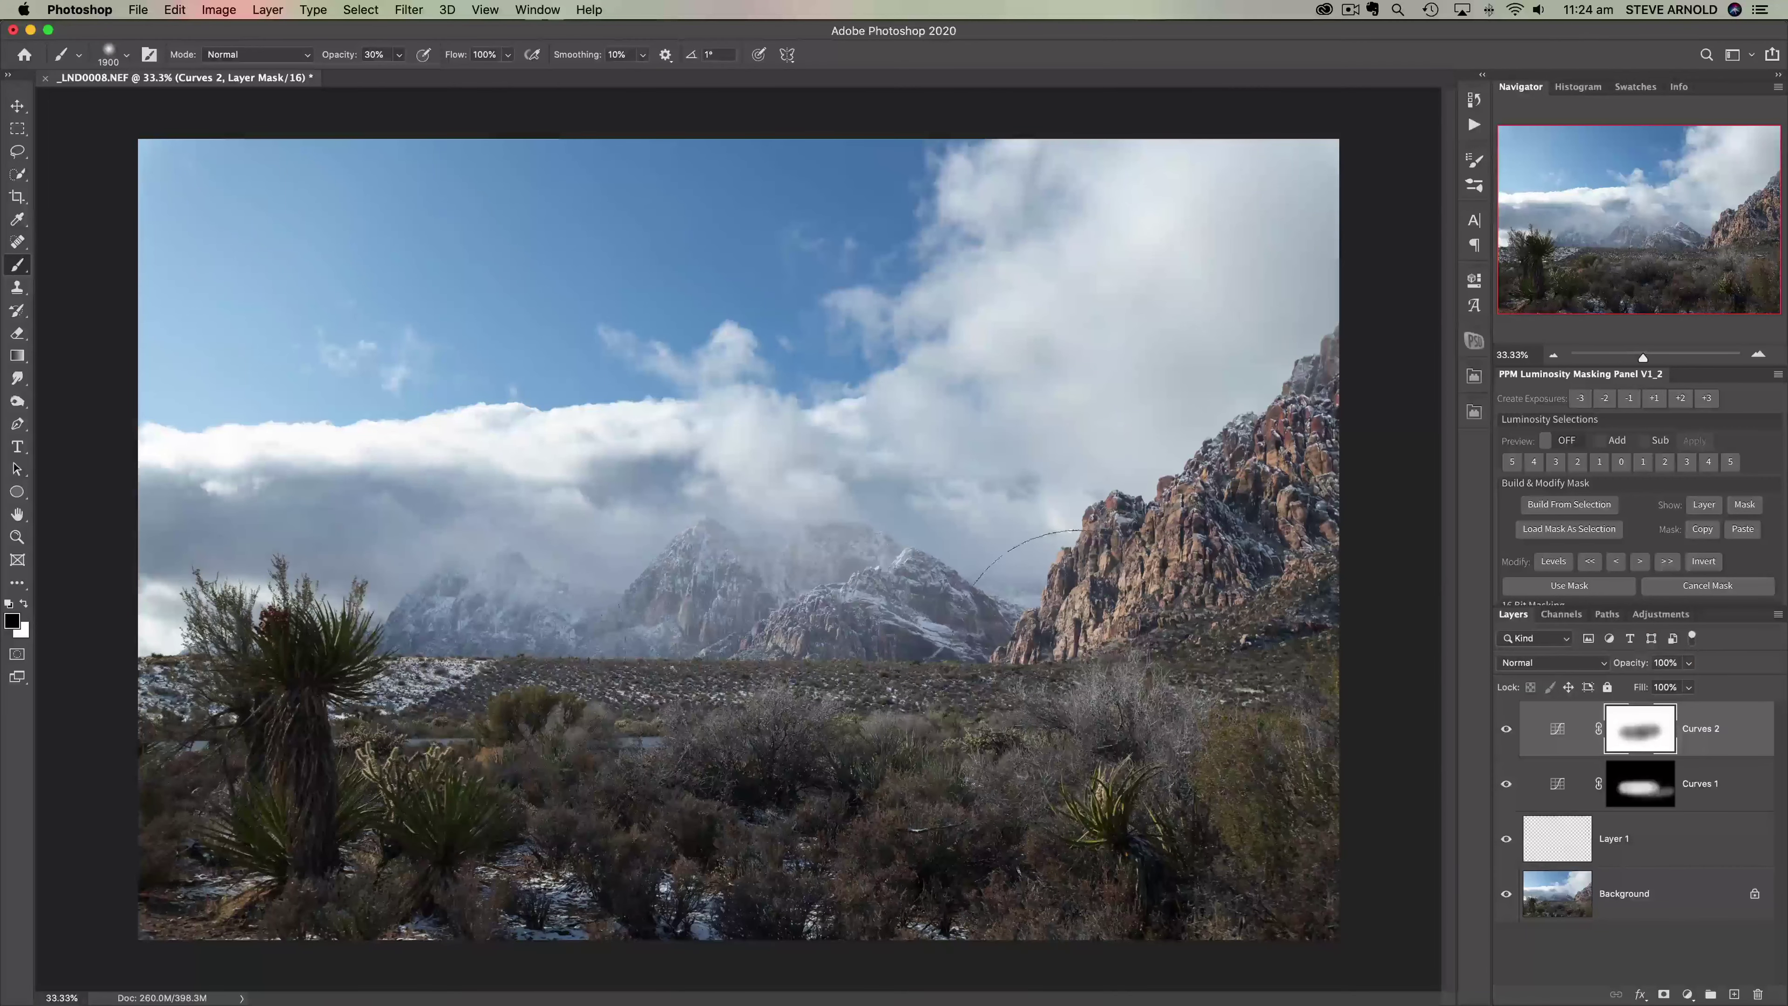
pyautogui.moveTo(774, 620)
pyautogui.mouseDown()
pyautogui.moveTo(619, 574)
pyautogui.moveTo(750, 693)
pyautogui.moveTo(1144, 574)
pyautogui.moveTo(645, 679)
pyautogui.moveTo(637, 702)
pyautogui.mouseUp()
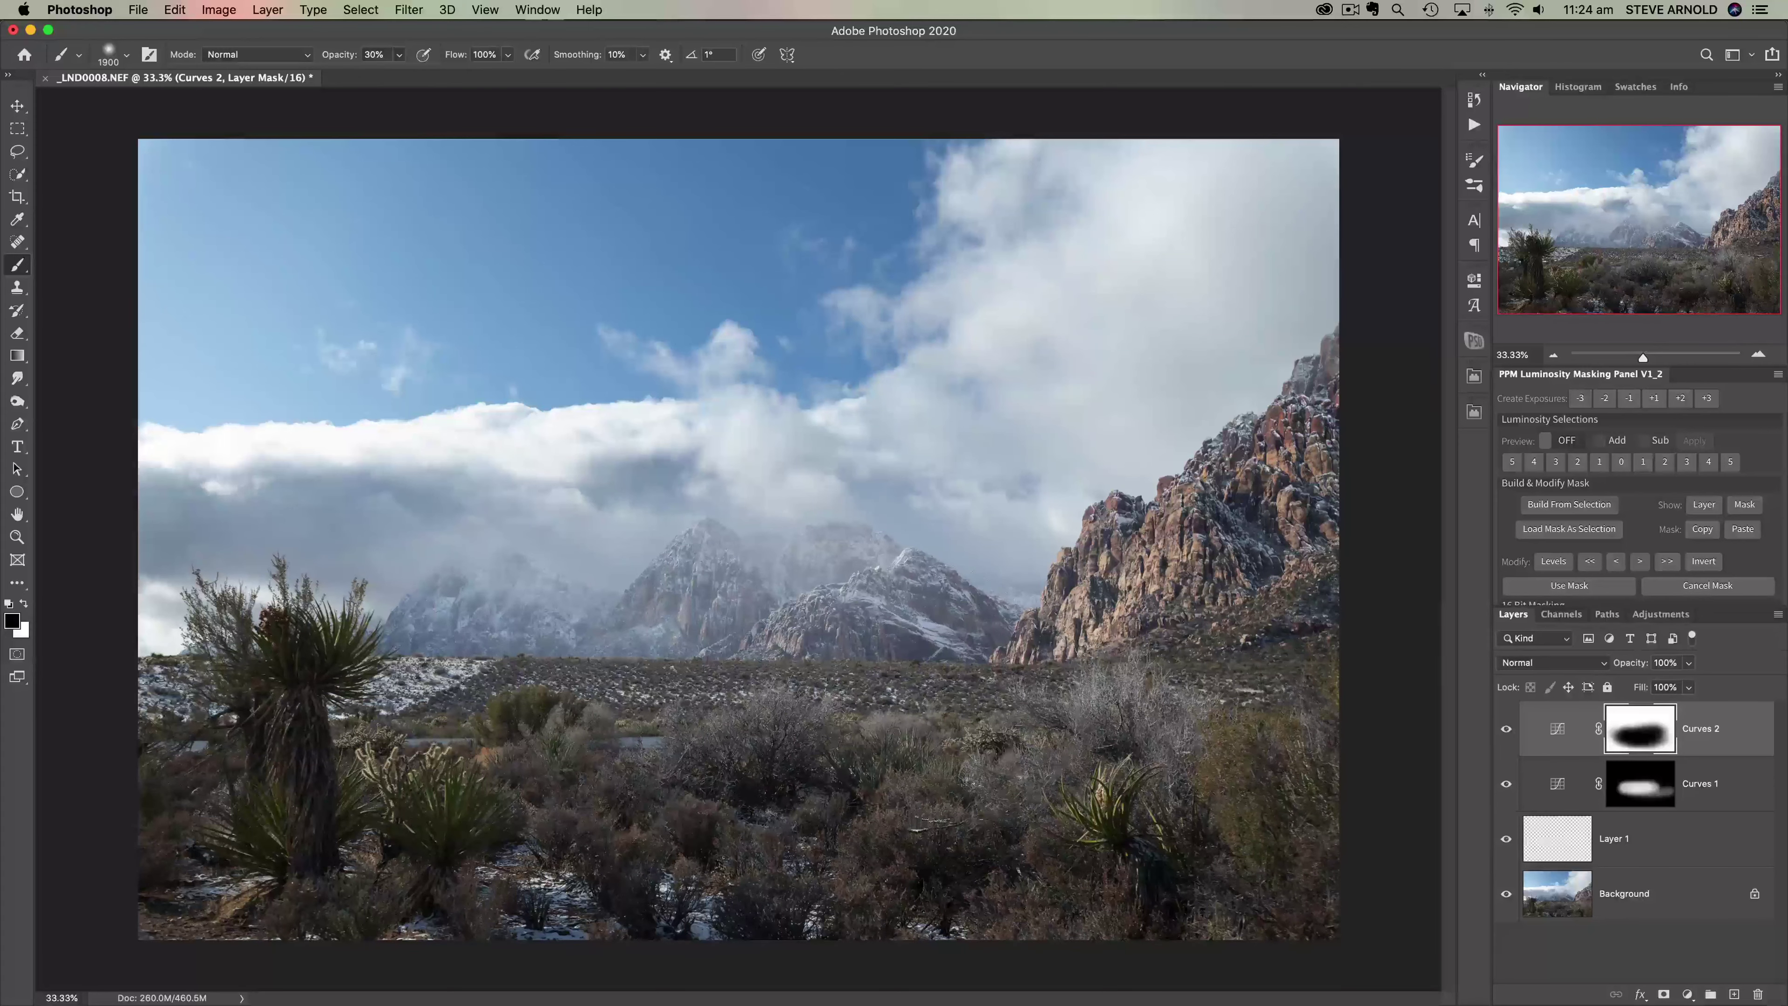
# Step: Toggle Curves 2 on and off to compare the darkening
pyautogui.click(1507, 726)
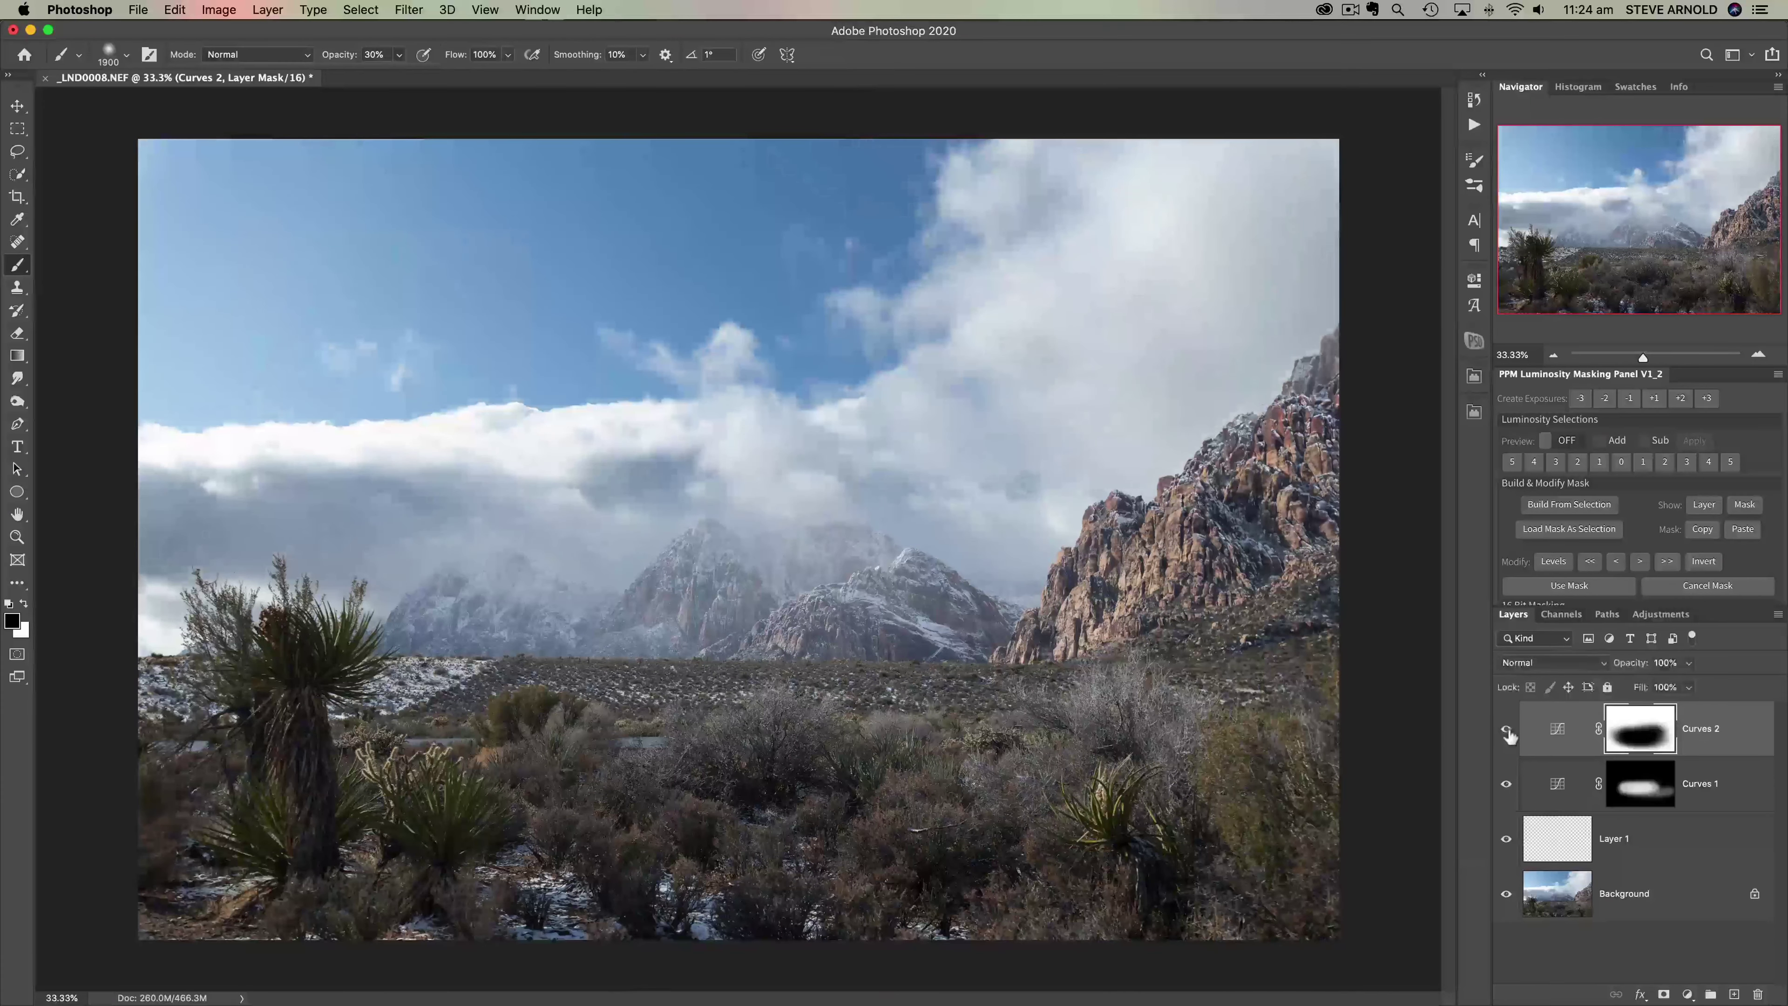
pyautogui.click(1507, 727)
pyautogui.click(1507, 726)
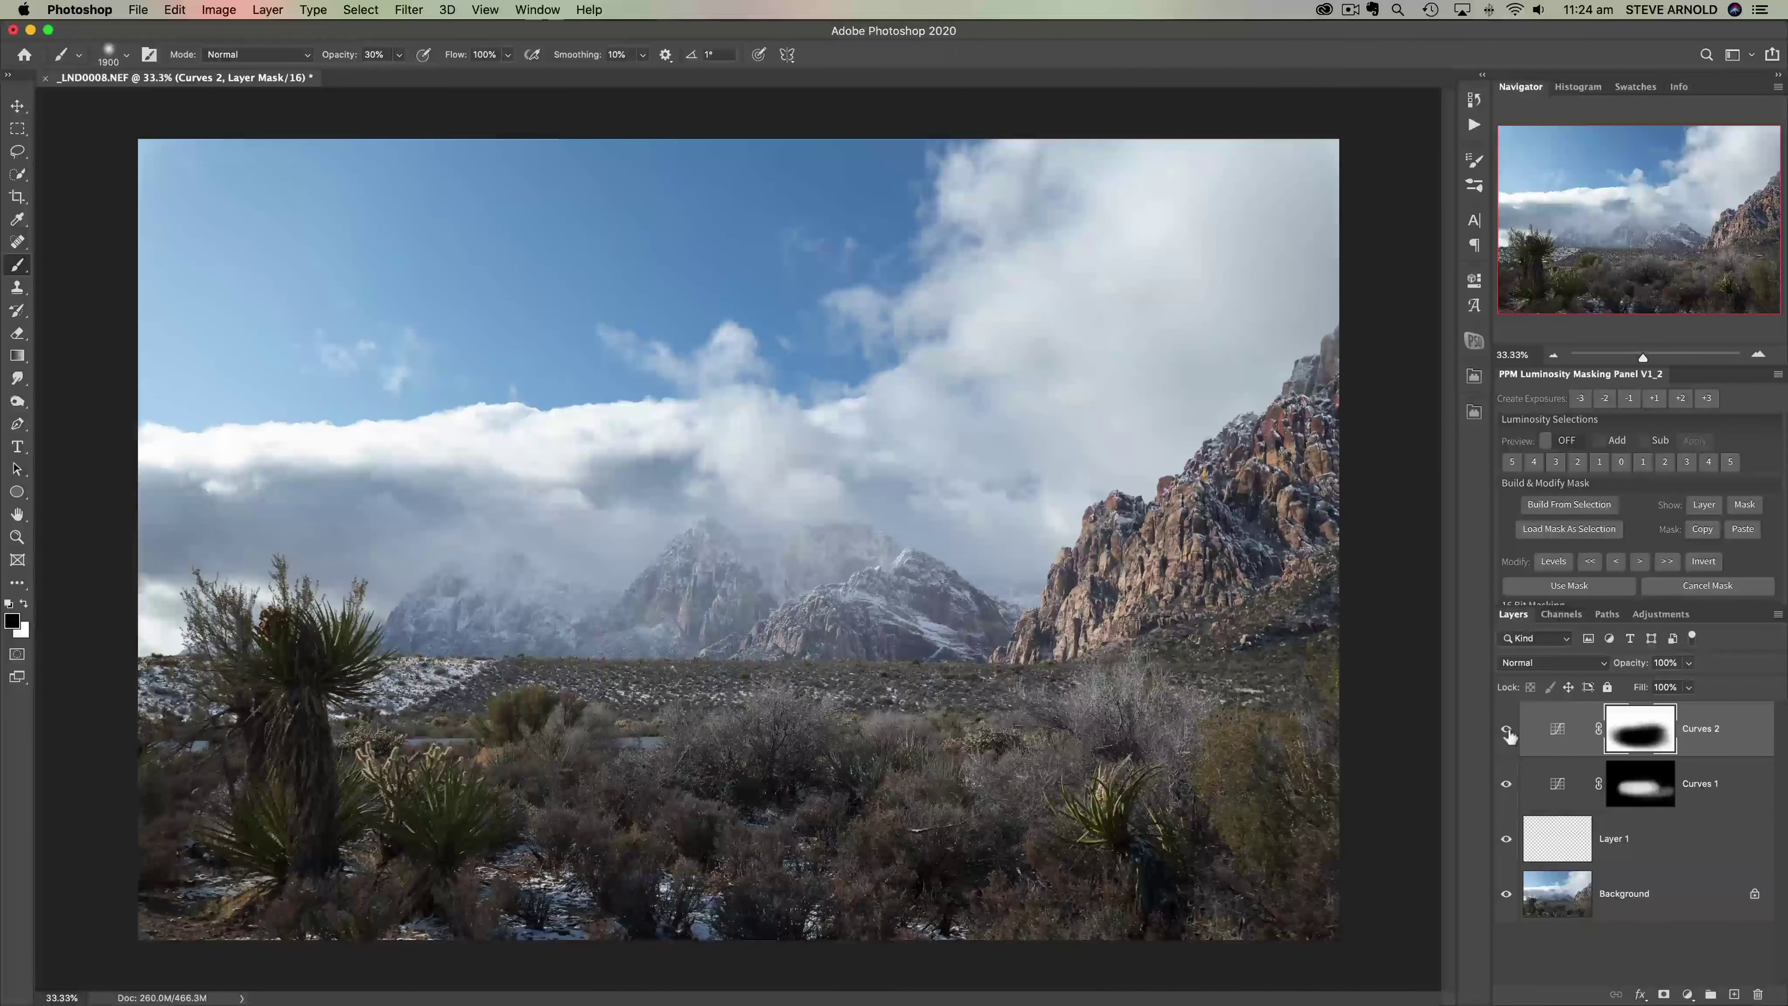
pyautogui.click(1507, 726)
pyautogui.click(1507, 729)
pyautogui.click(1507, 729)
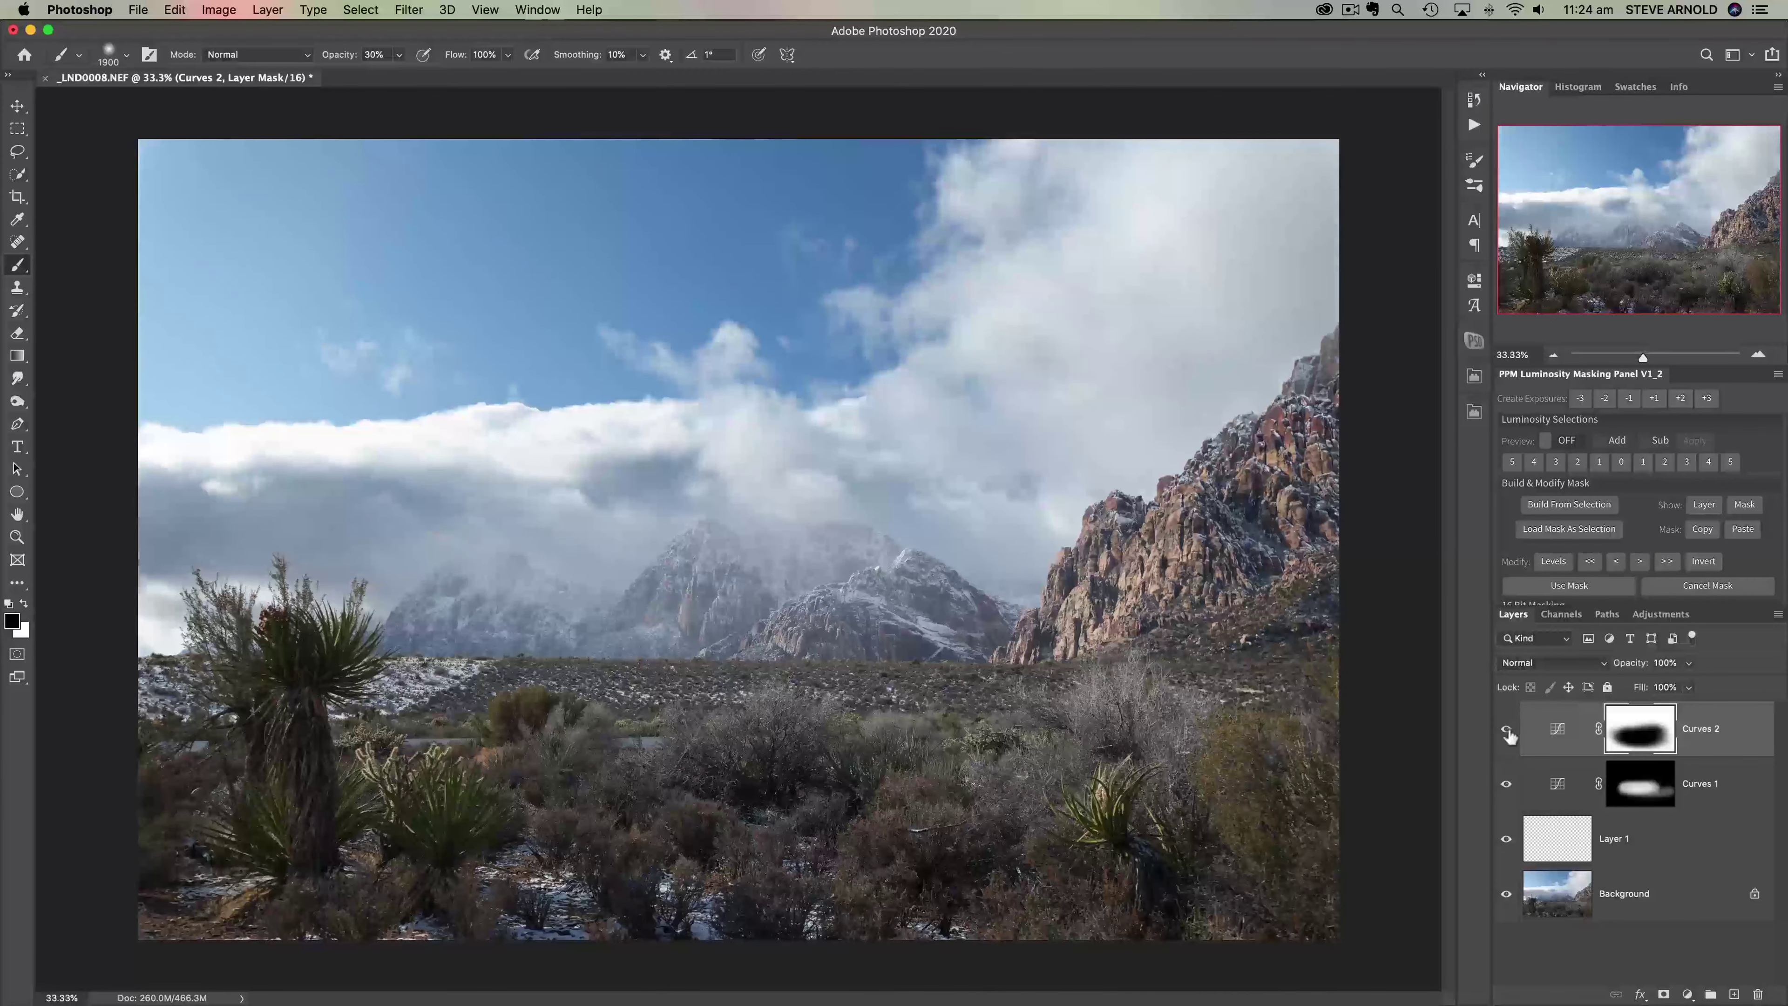
pyautogui.click(1507, 729)
pyautogui.click(1507, 729)
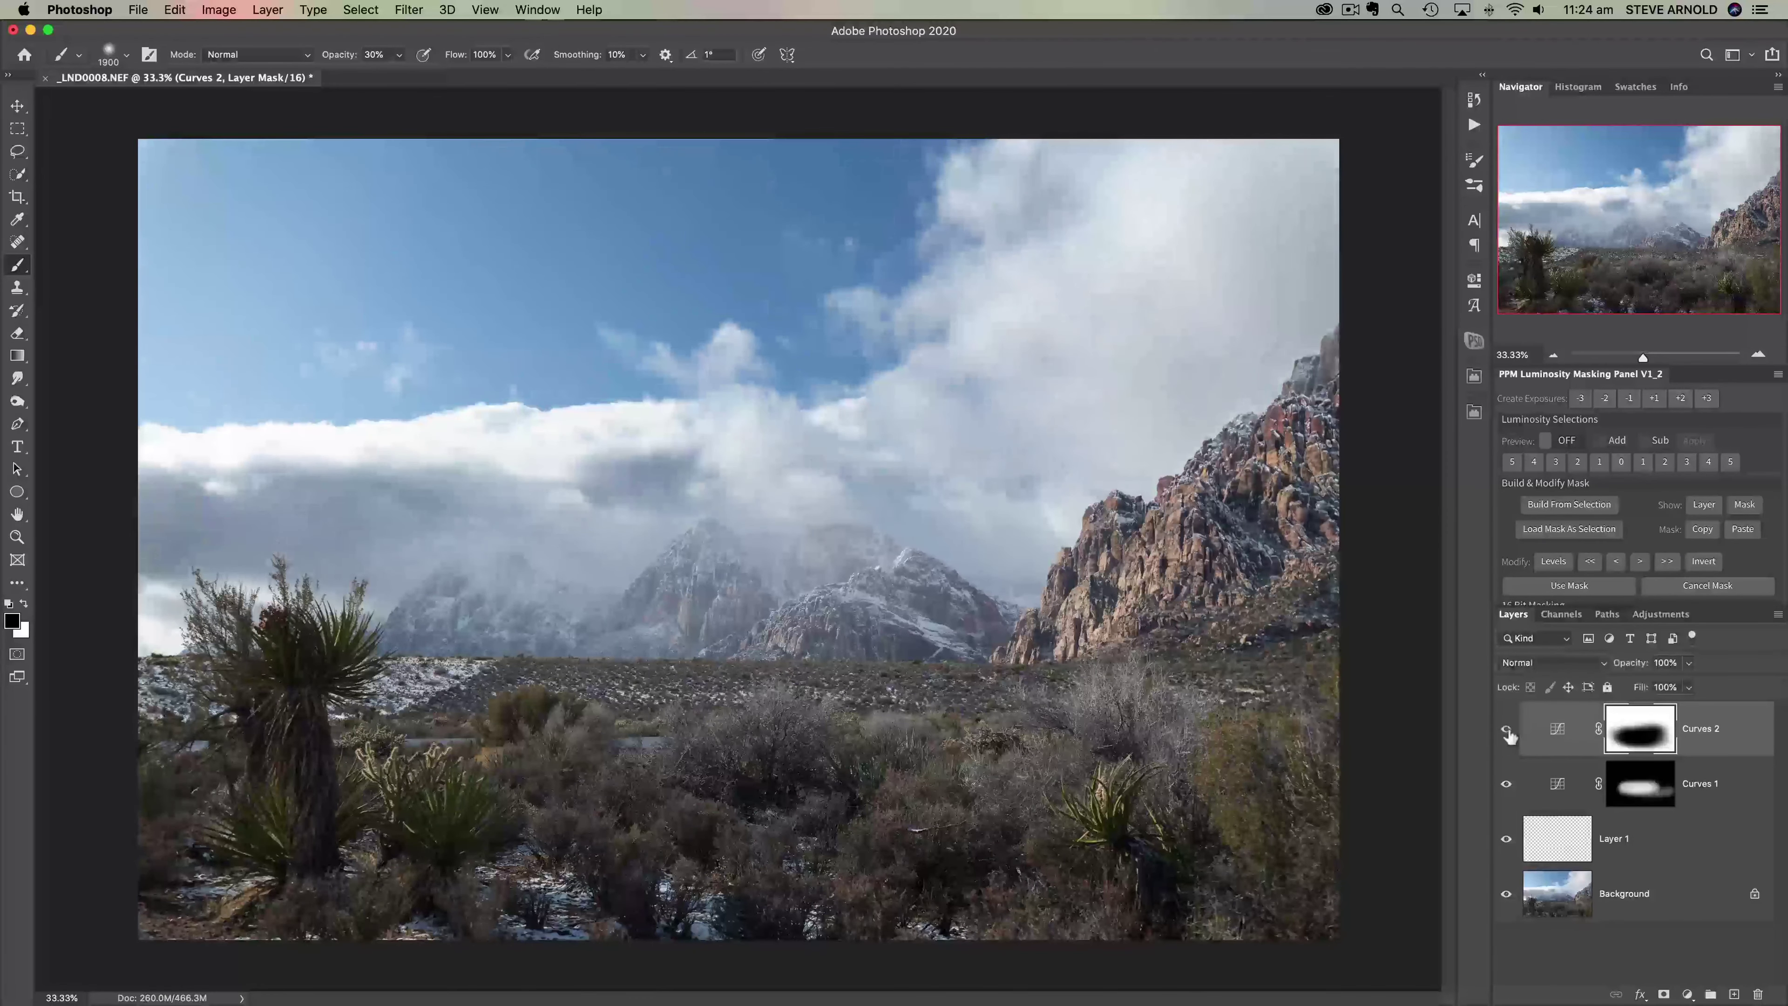
# Step: Raise the Curves 2 black point to output 6, comparing with Curves 2 hidden and shown
pyautogui.doubleClick(1556, 733)
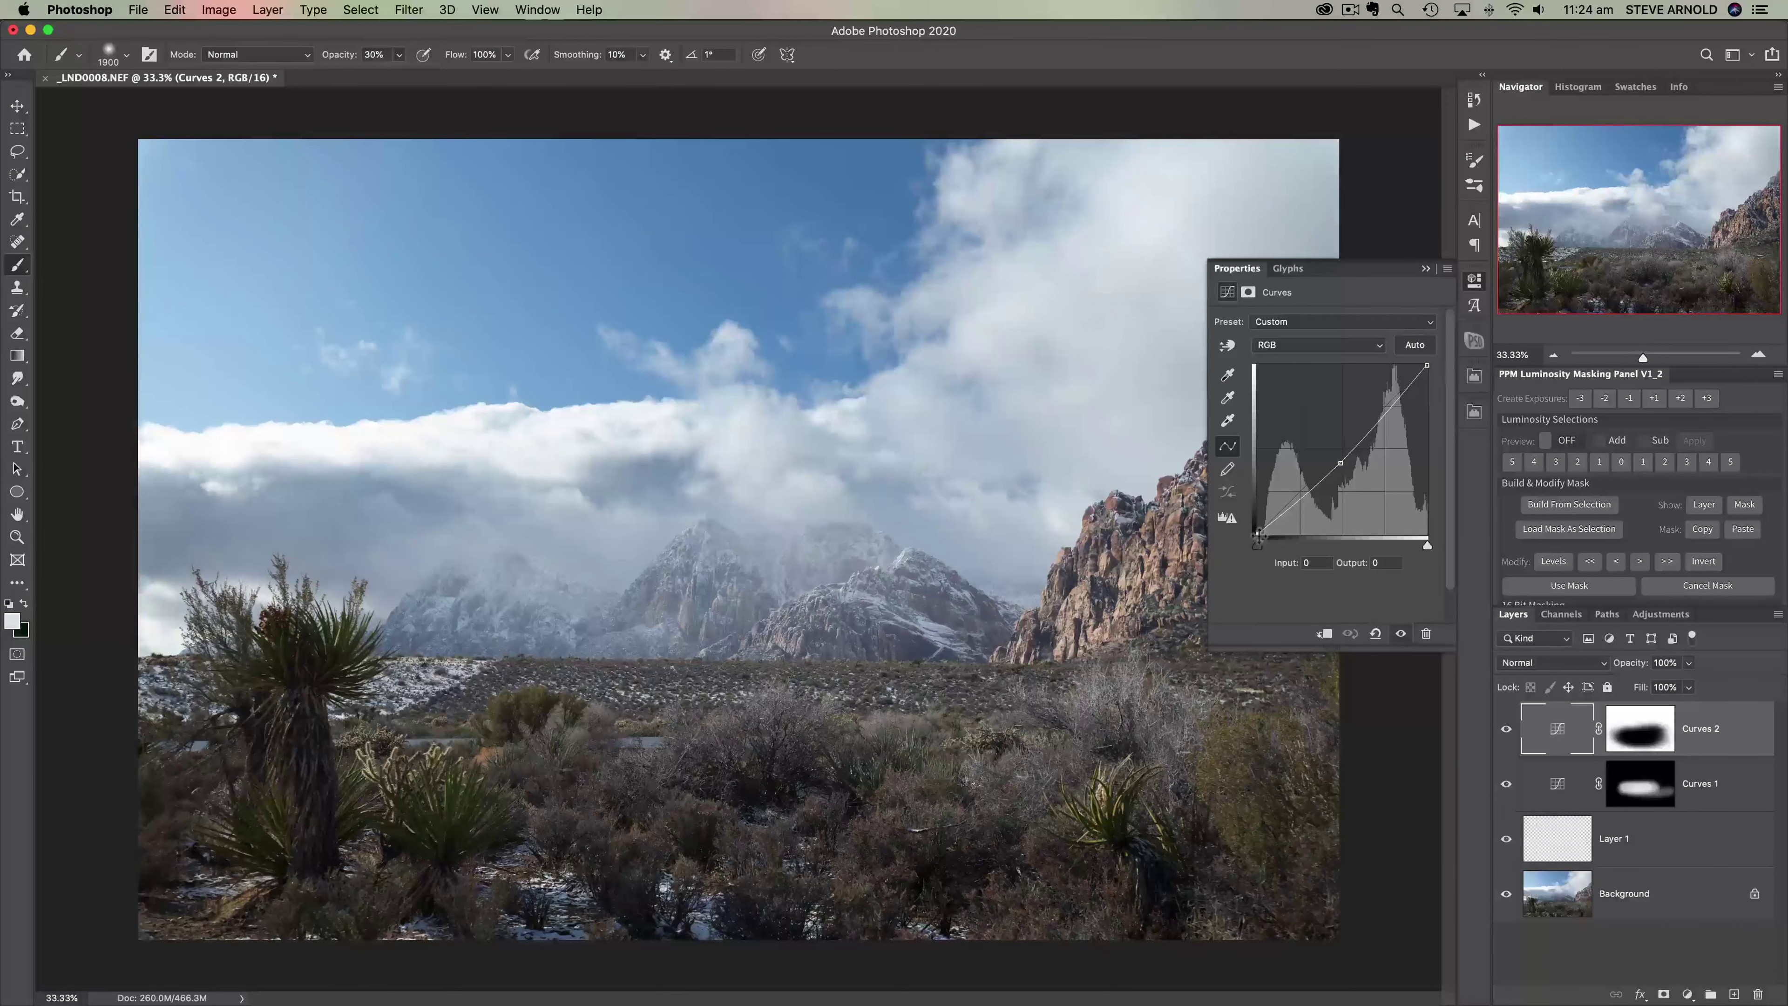
pyautogui.moveTo(1258, 532); pyautogui.dragTo(1258, 530)
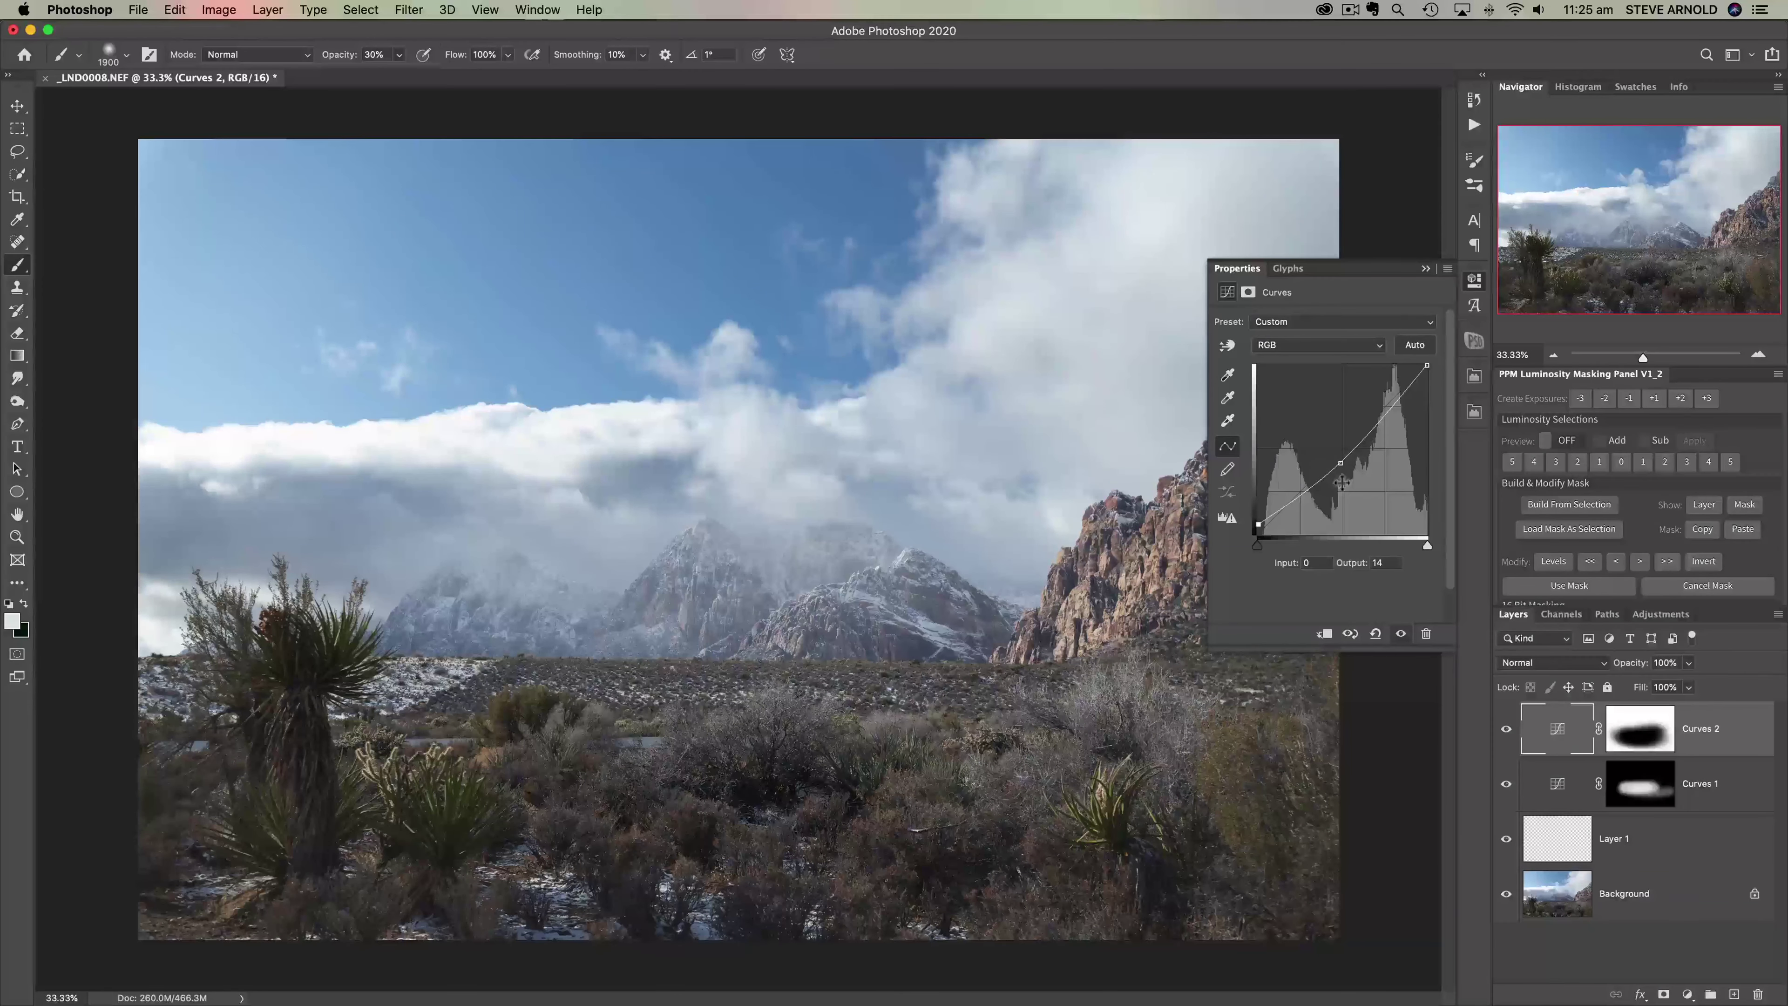
pyautogui.click(1506, 725)
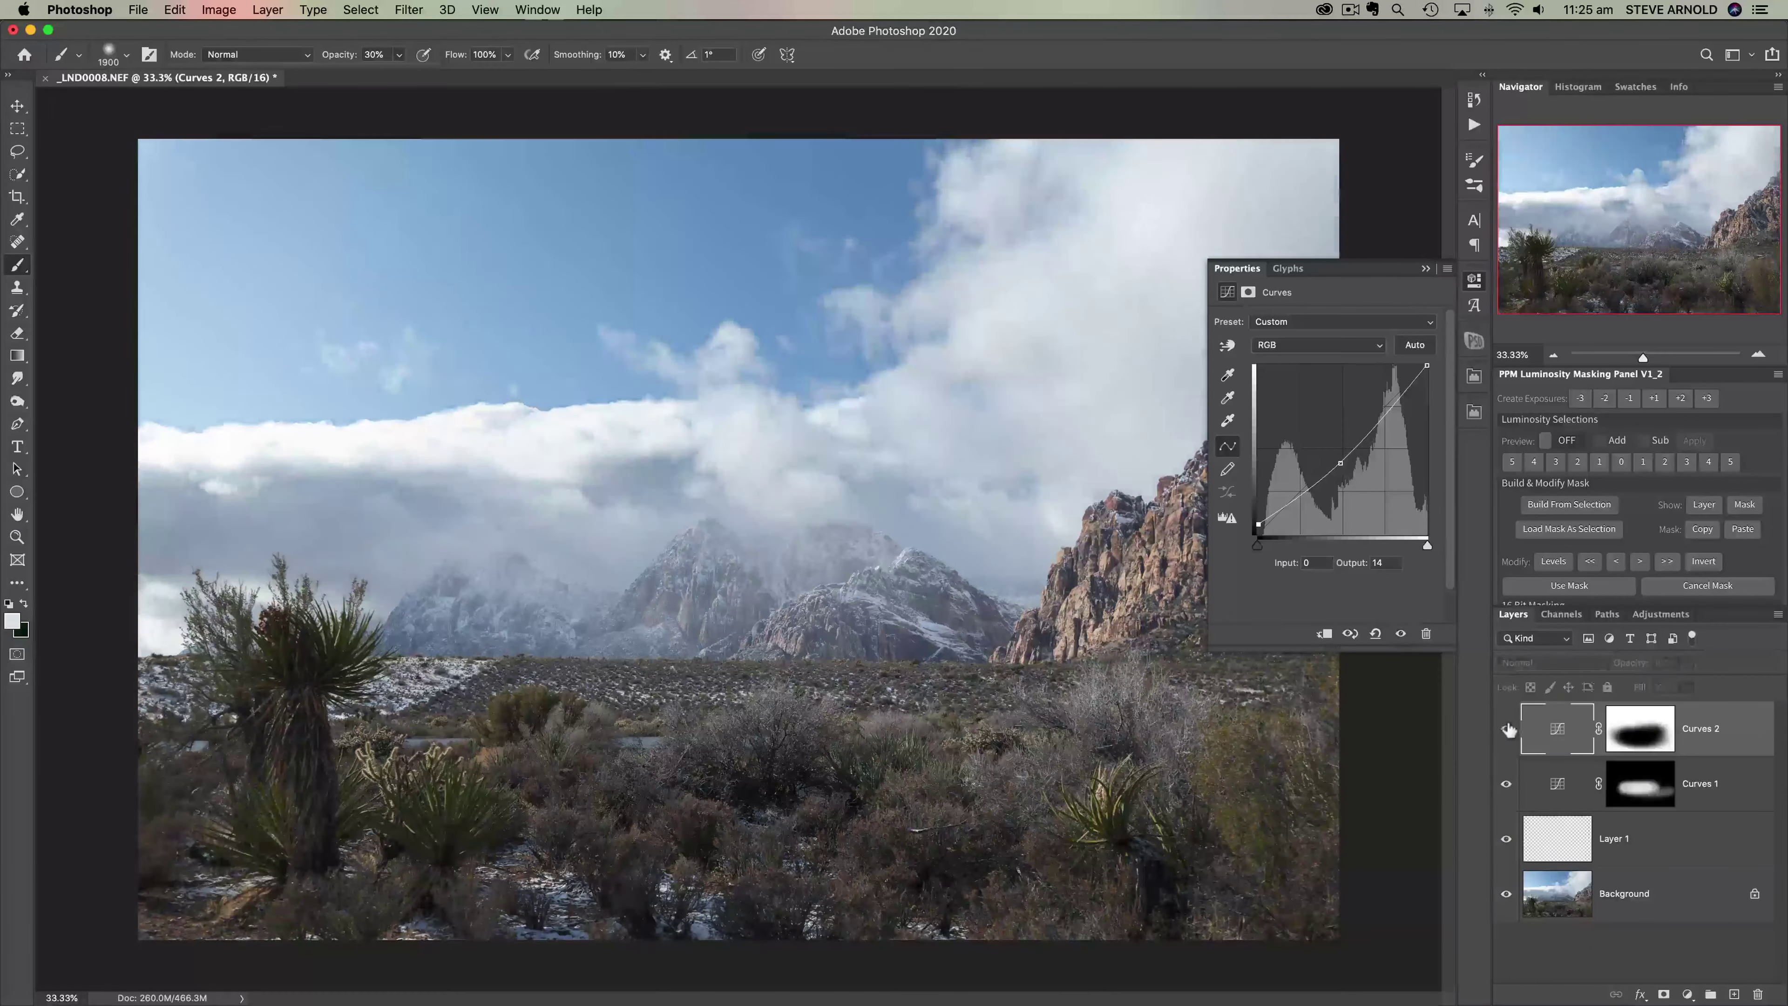
pyautogui.click(1506, 725)
pyautogui.click(1506, 727)
pyautogui.click(1507, 728)
pyautogui.moveTo(1258, 523); pyautogui.dragTo(1258, 529)
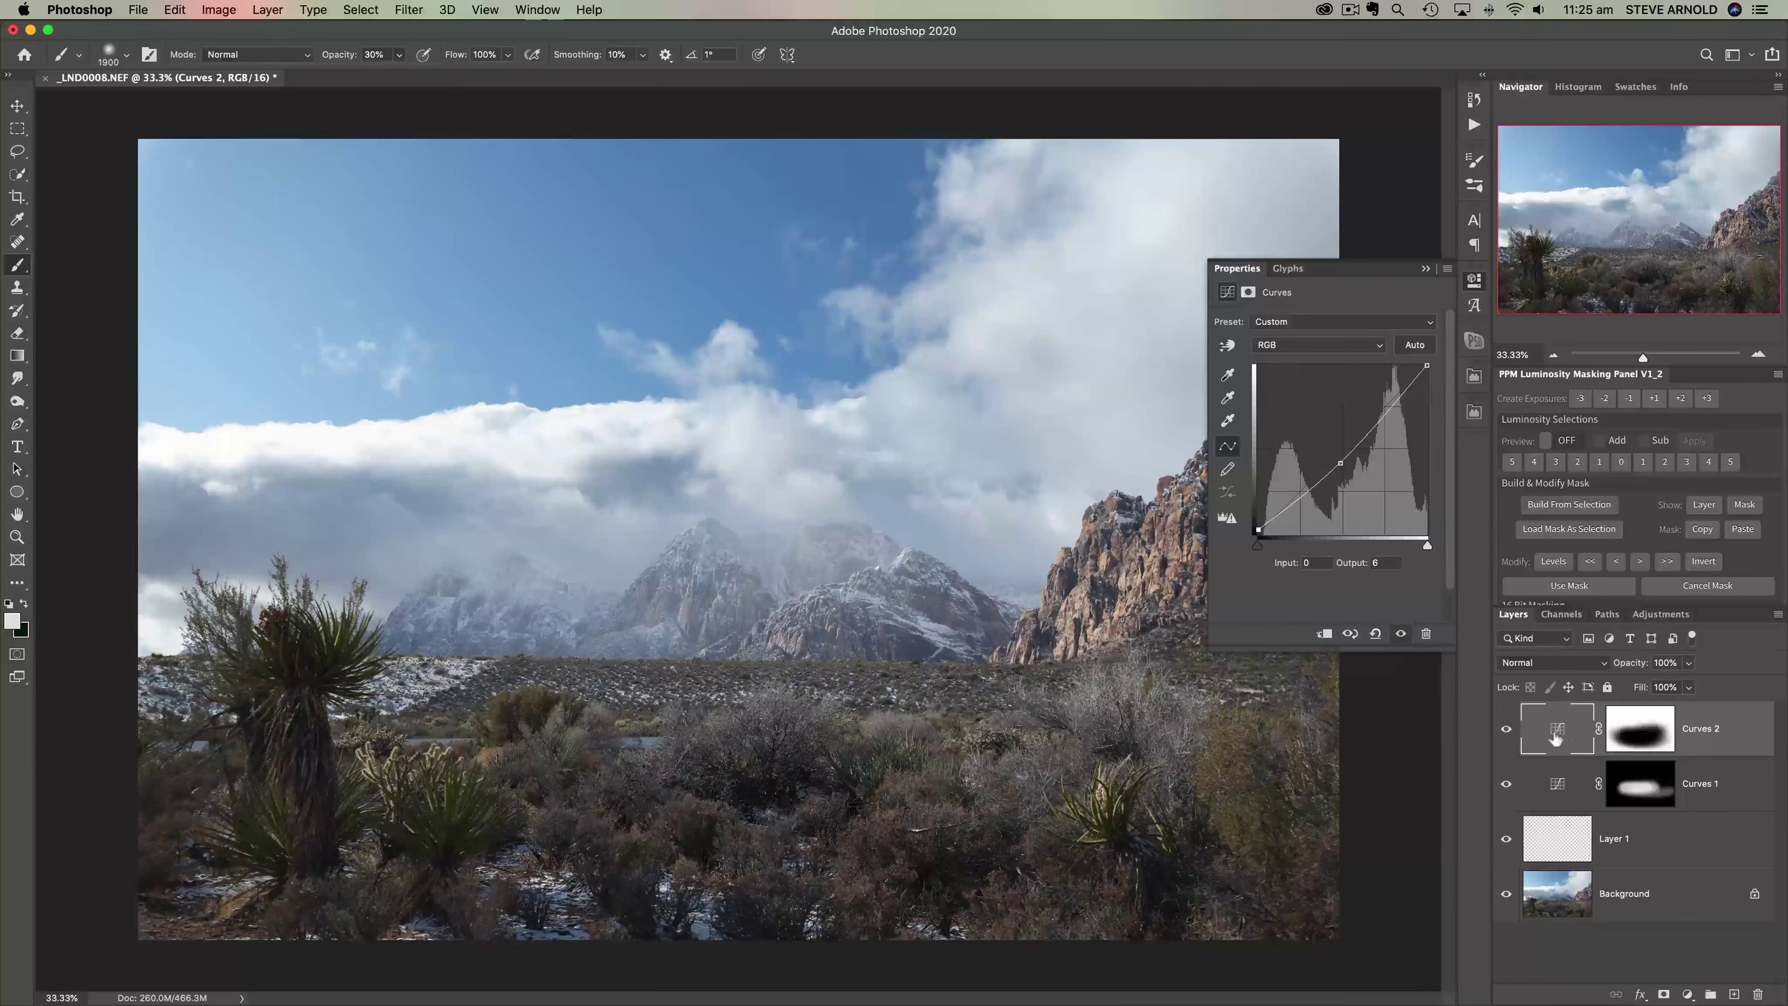
pyautogui.click(1558, 739)
# Step: Collapse Properties and toggle Curves 2 and Curves 1 to check the final look
pyautogui.click(1474, 281)
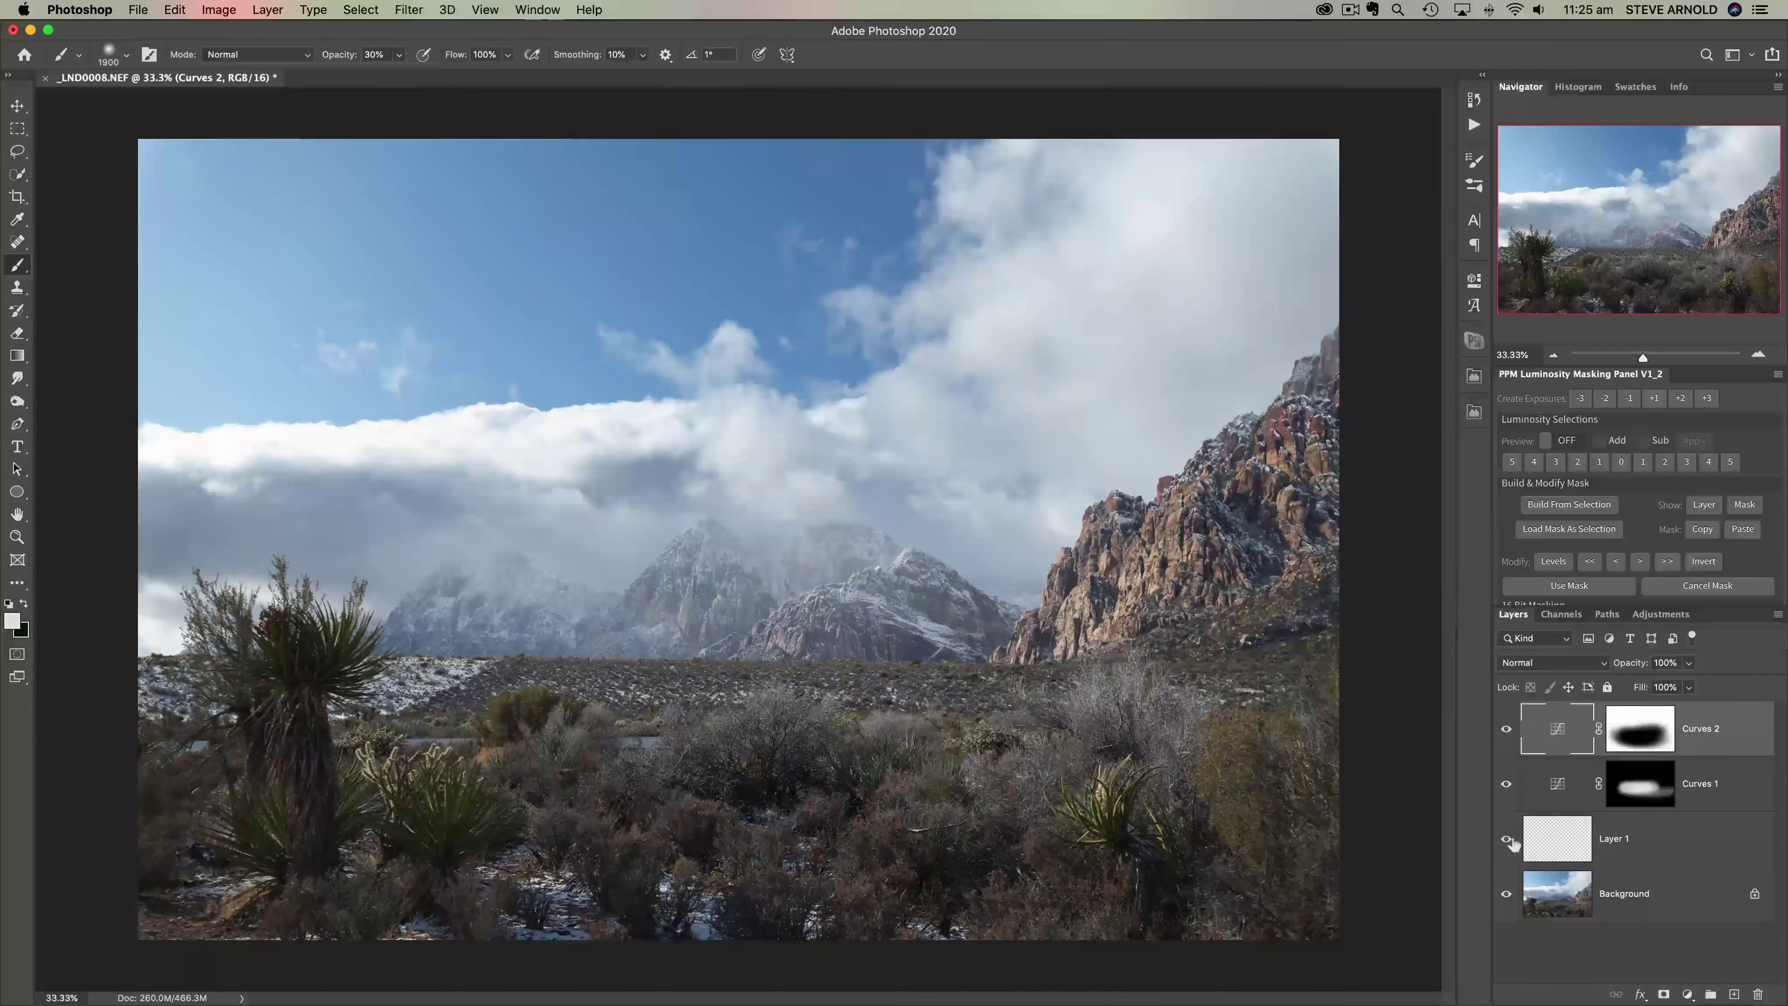
pyautogui.click(1506, 732)
pyautogui.click(1506, 729)
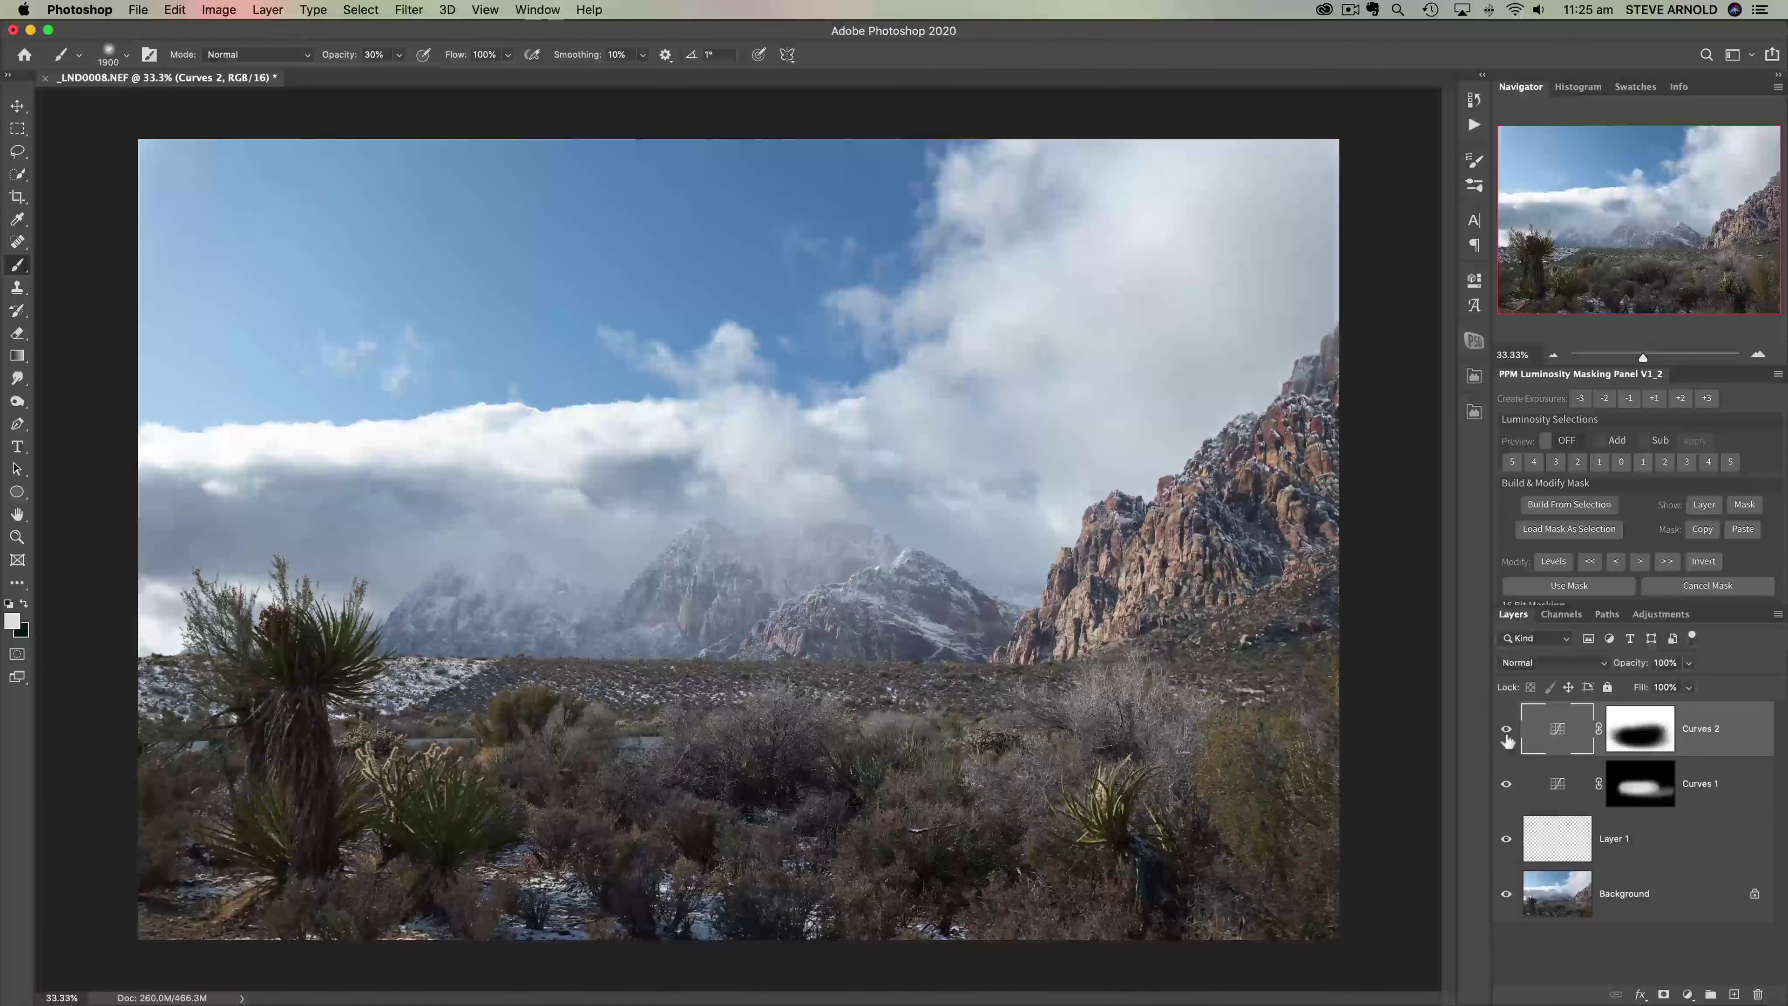
pyautogui.click(1505, 730)
pyautogui.click(1505, 730)
pyautogui.click(1507, 785)
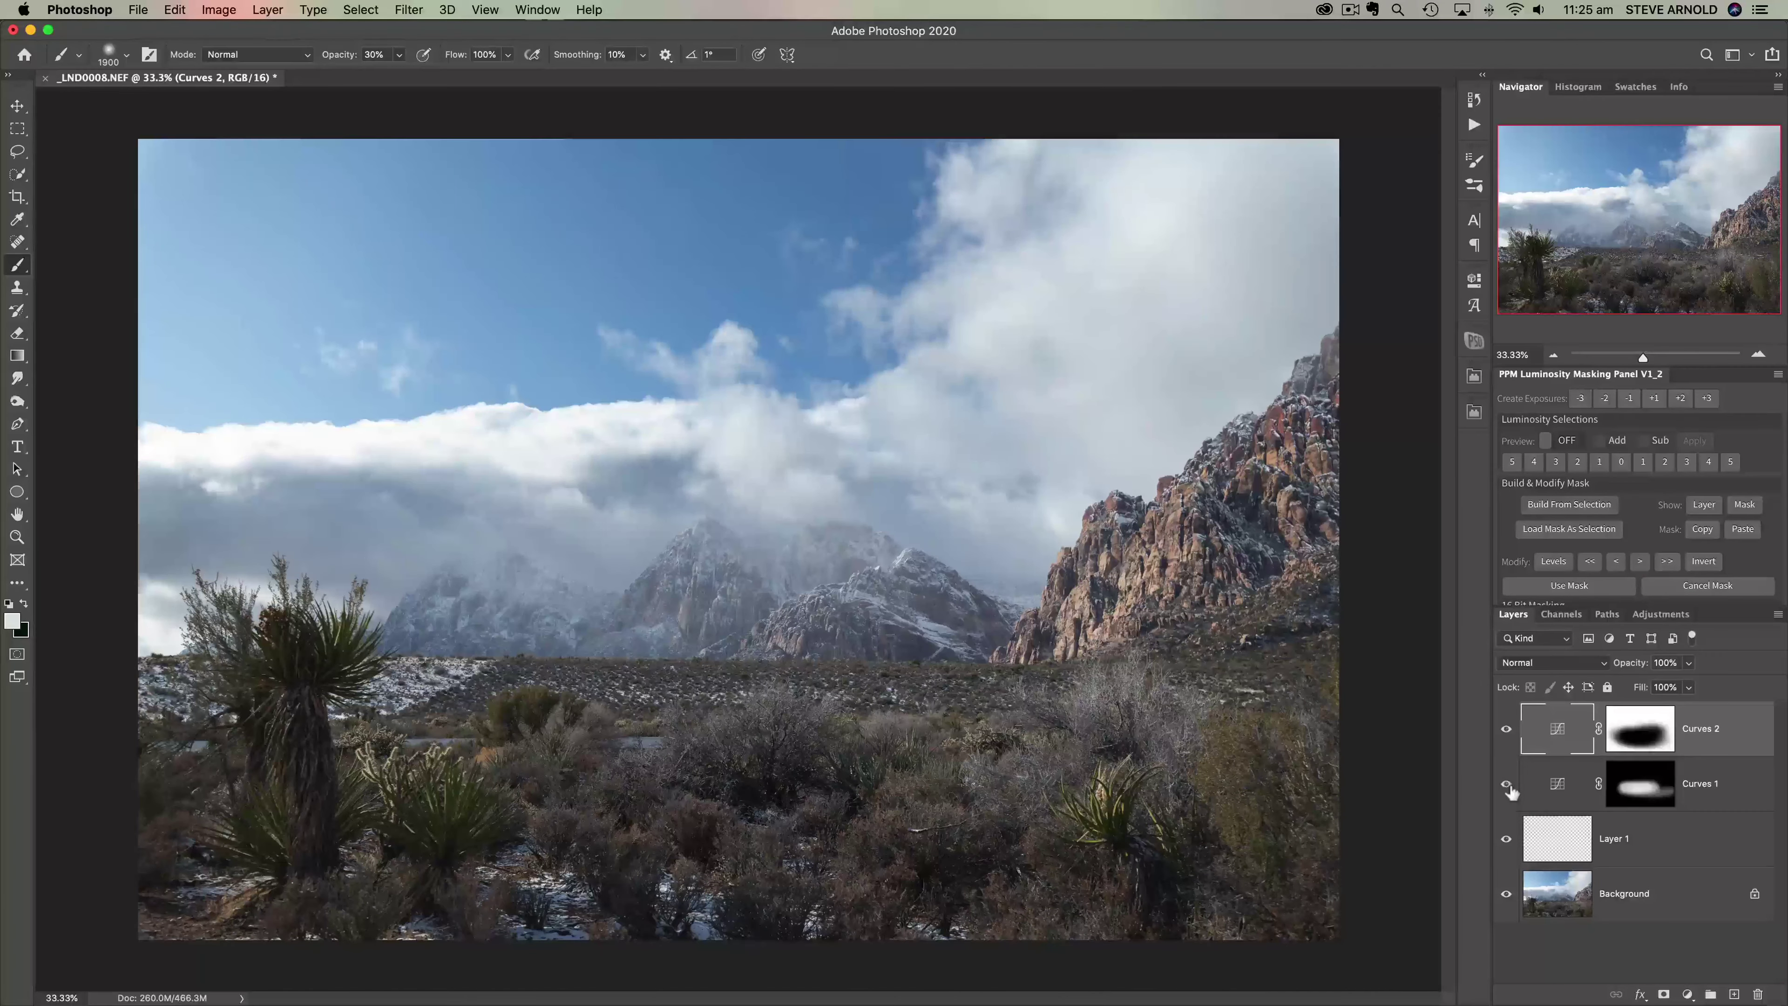
pyautogui.click(1507, 784)
# Step: Paint Curves 1's mask white over the foreground bushes and right yucca, then hide Curves 1 and 2 to compare
pyautogui.click(1641, 786)
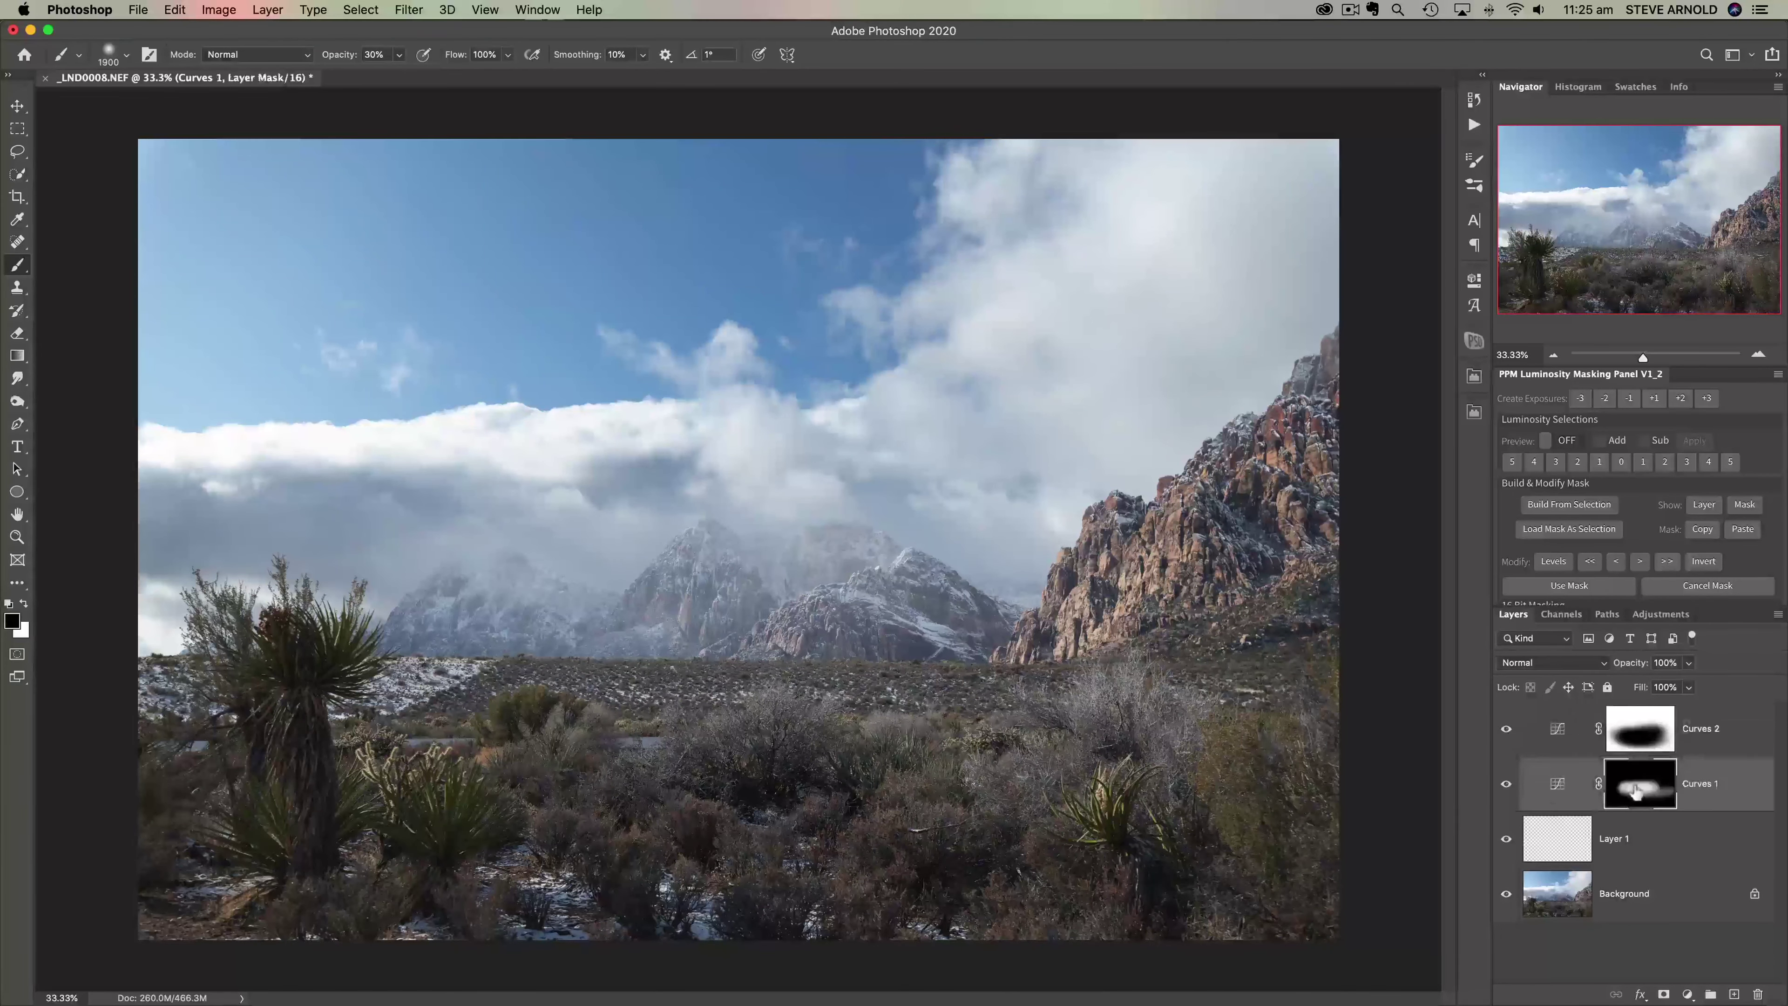
pyautogui.press('x')
pyautogui.moveTo(762, 757)
pyautogui.mouseDown()
pyautogui.moveTo(753, 782)
pyautogui.moveTo(778, 766)
pyautogui.mouseUp()
pyautogui.press('[')
pyautogui.press('[')
pyautogui.press('[')
pyautogui.press('[')
pyautogui.press('[')
pyautogui.press('[')
pyautogui.press('[')
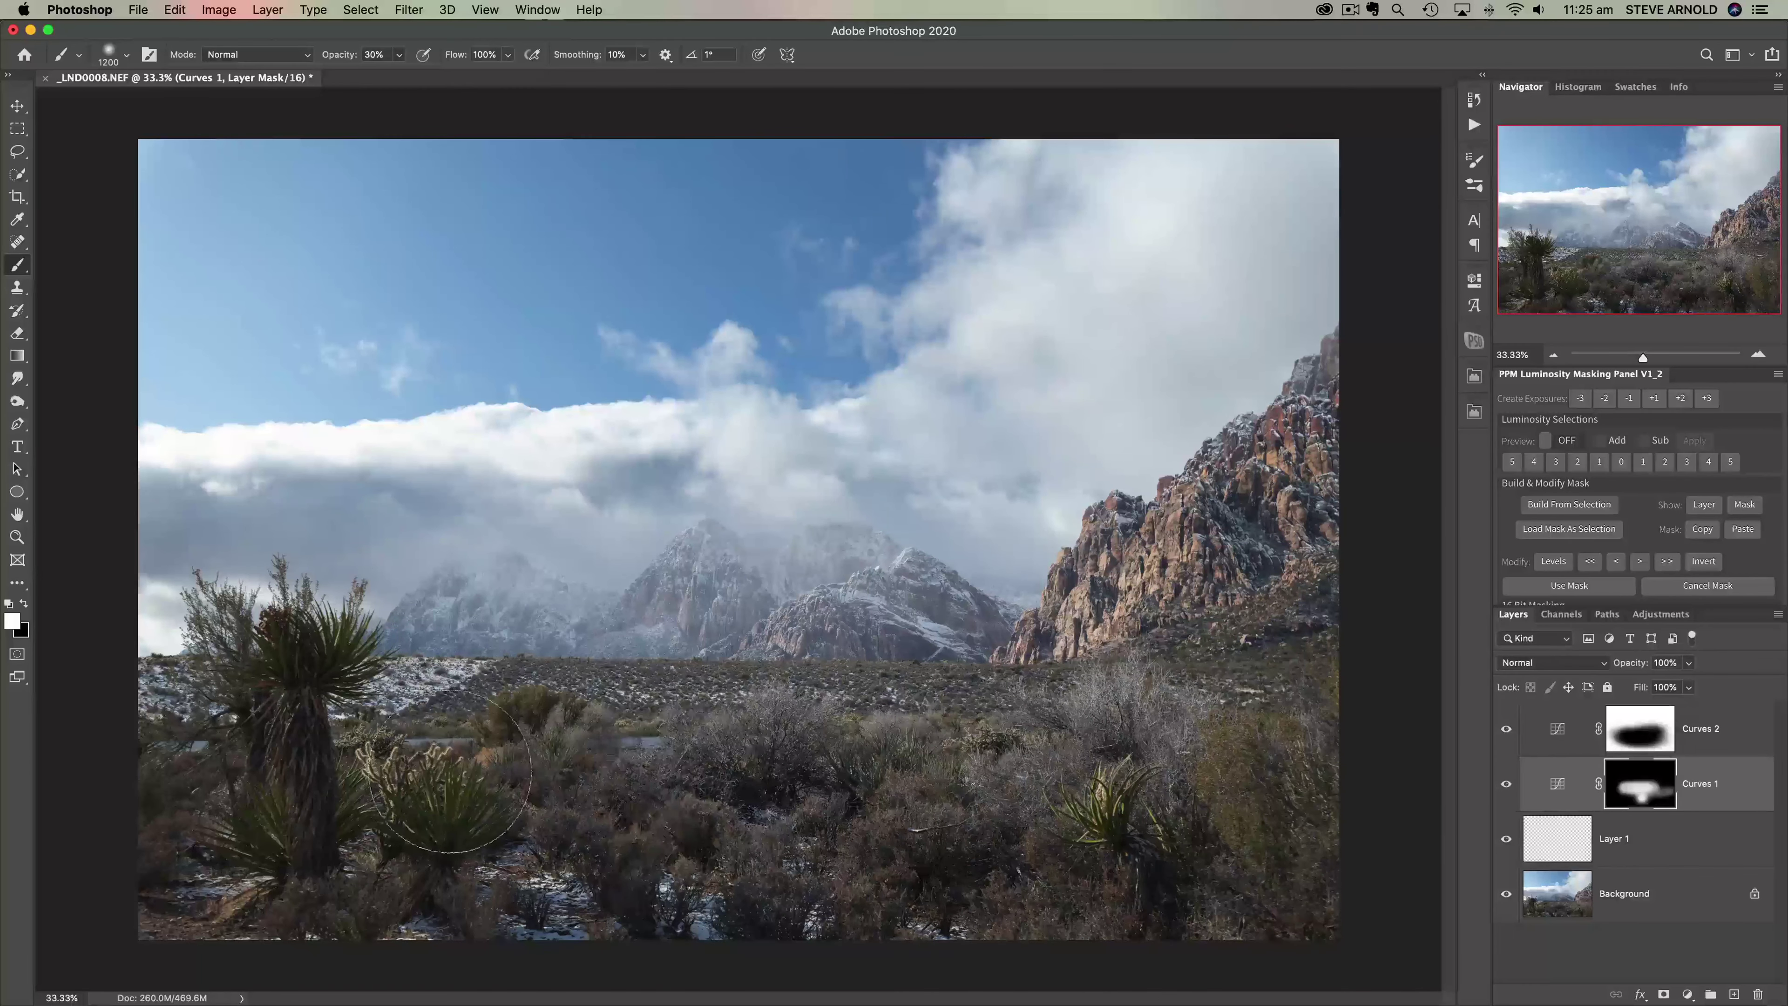
pyautogui.moveTo(802, 834)
pyautogui.mouseDown()
pyautogui.moveTo(1176, 852)
pyautogui.moveTo(1133, 858)
pyautogui.mouseUp()
pyautogui.click(1506, 728)
pyautogui.click(1506, 782)
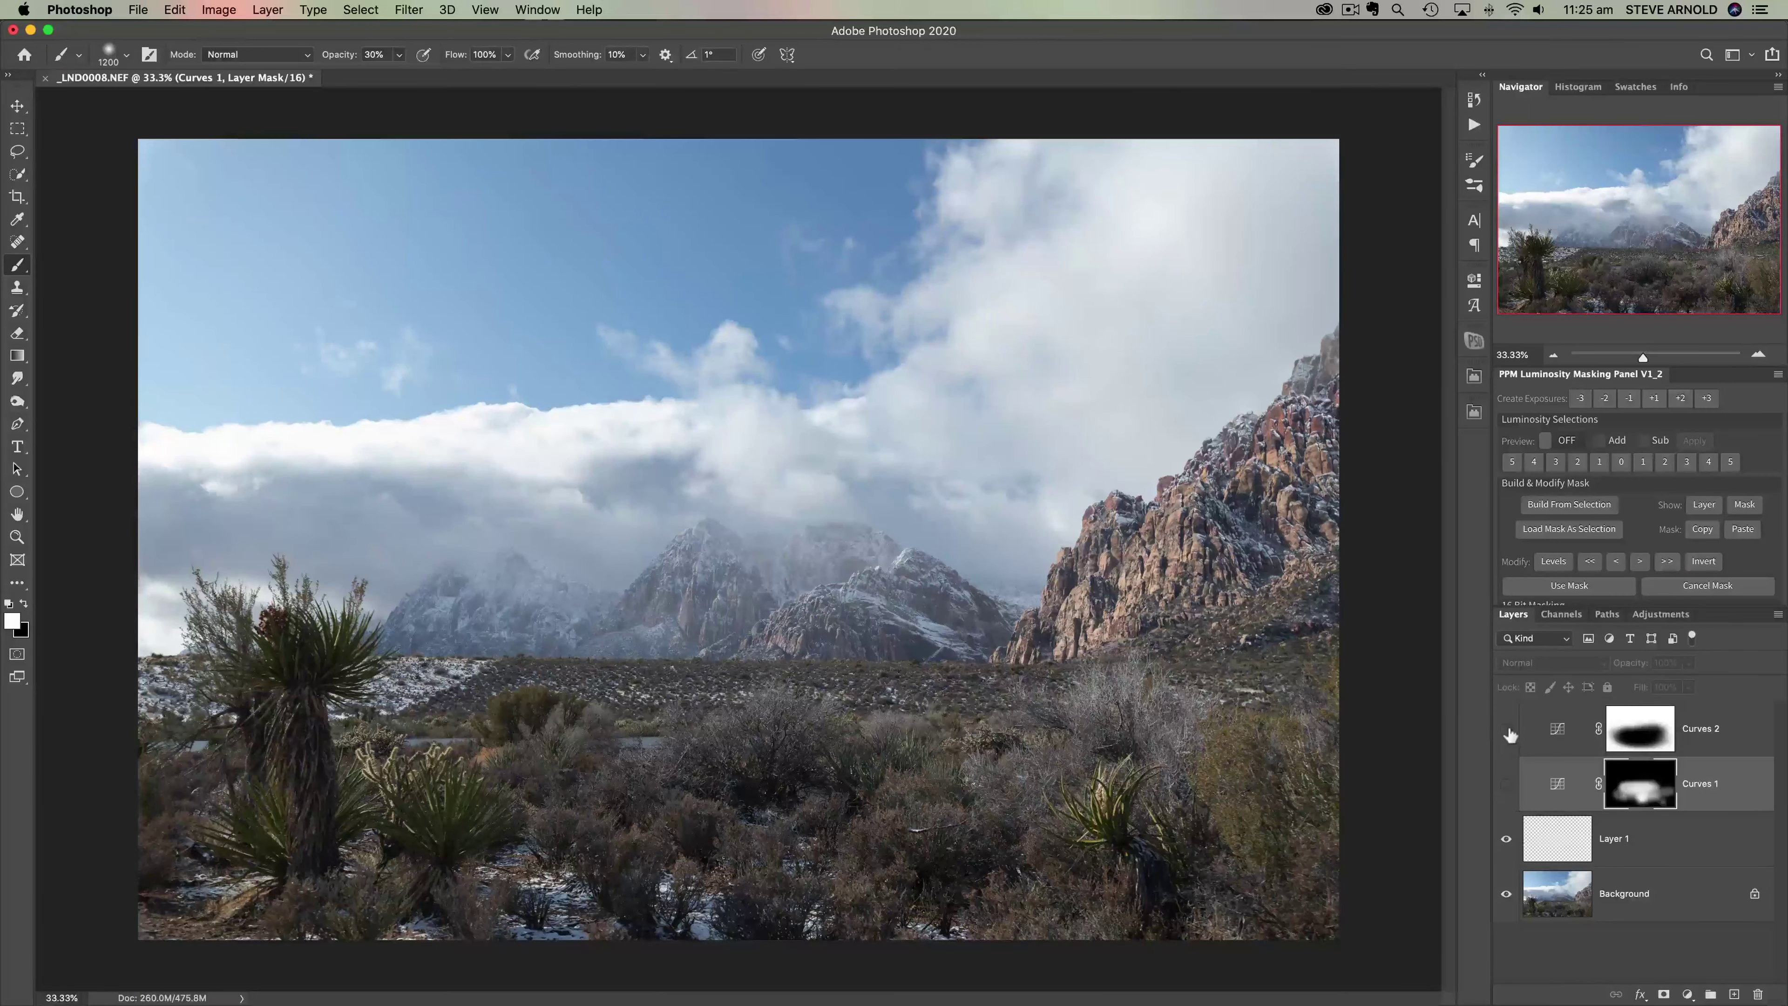
# Step: Toggle Layer 1 and both Curves layers on and off to compare their effect
pyautogui.click(1507, 843)
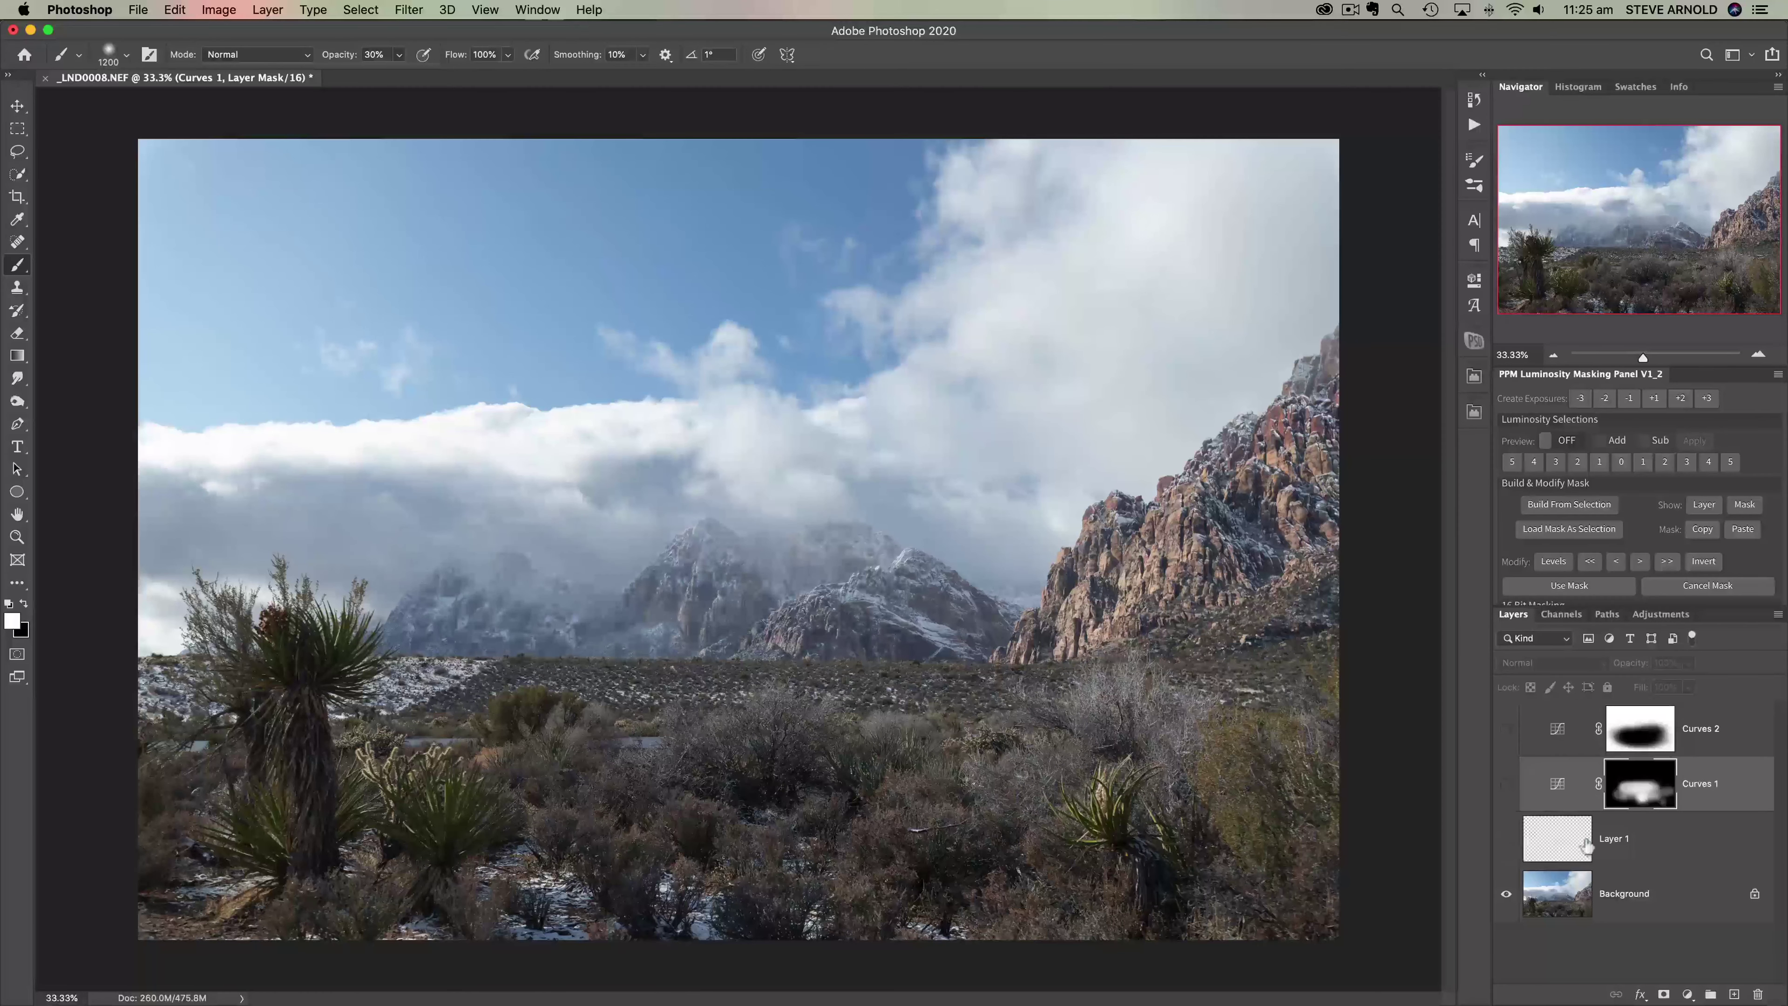
pyautogui.click(1514, 847)
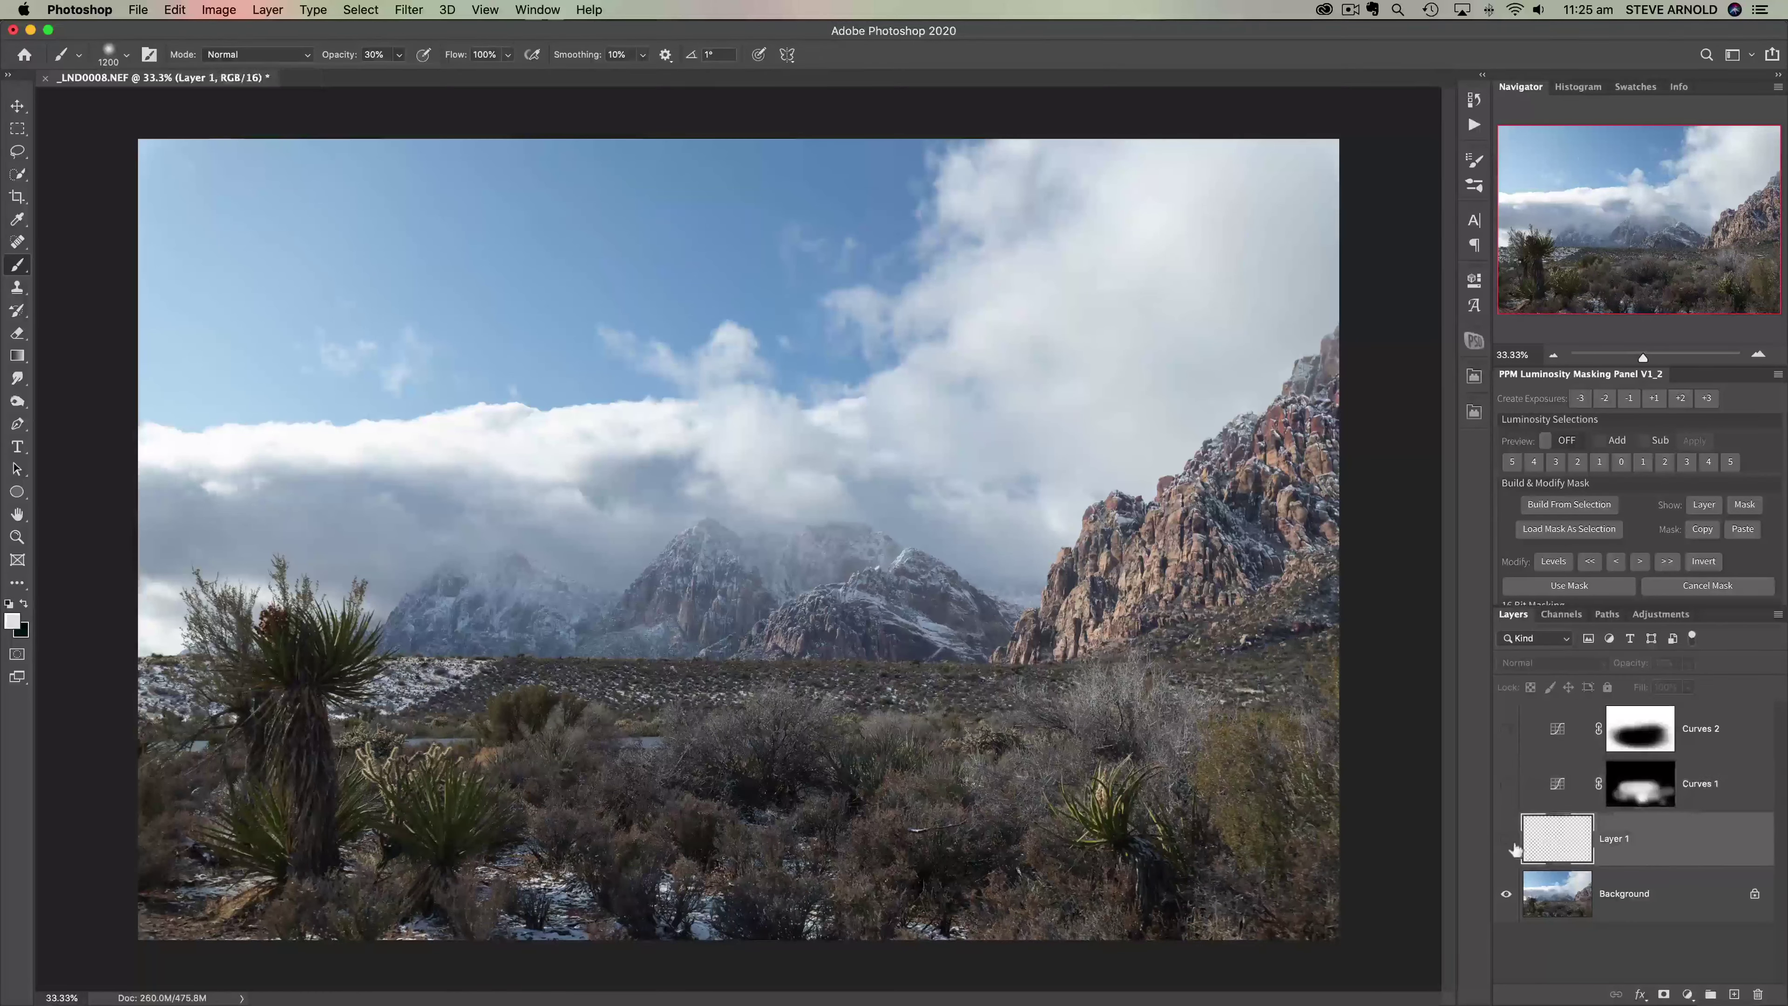
pyautogui.click(1505, 783)
pyautogui.click(1506, 730)
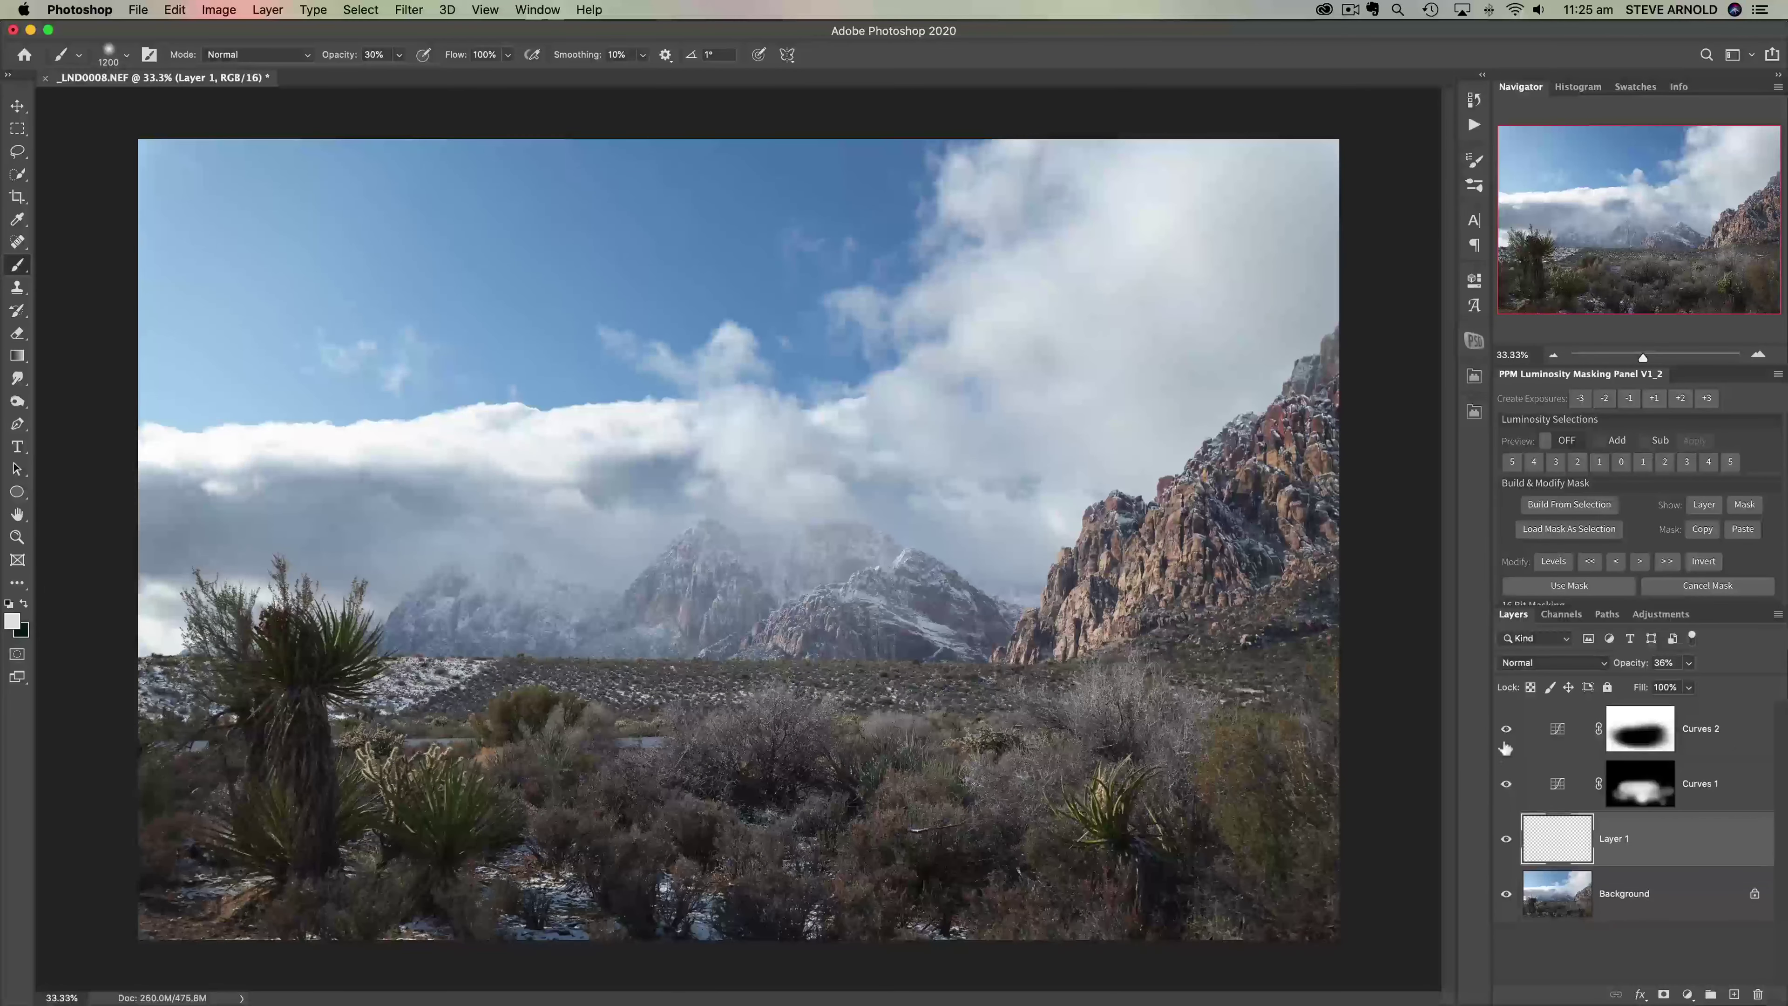
pyautogui.moveTo(1507, 735); pyautogui.dragTo(1505, 828)
pyautogui.moveTo(1507, 735)
pyautogui.mouseDown()
pyautogui.moveTo(1511, 839)
pyautogui.moveTo(1509, 739)
pyautogui.mouseUp()
pyautogui.moveTo(1505, 838); pyautogui.dragTo(1506, 728)
pyautogui.click(1505, 838)
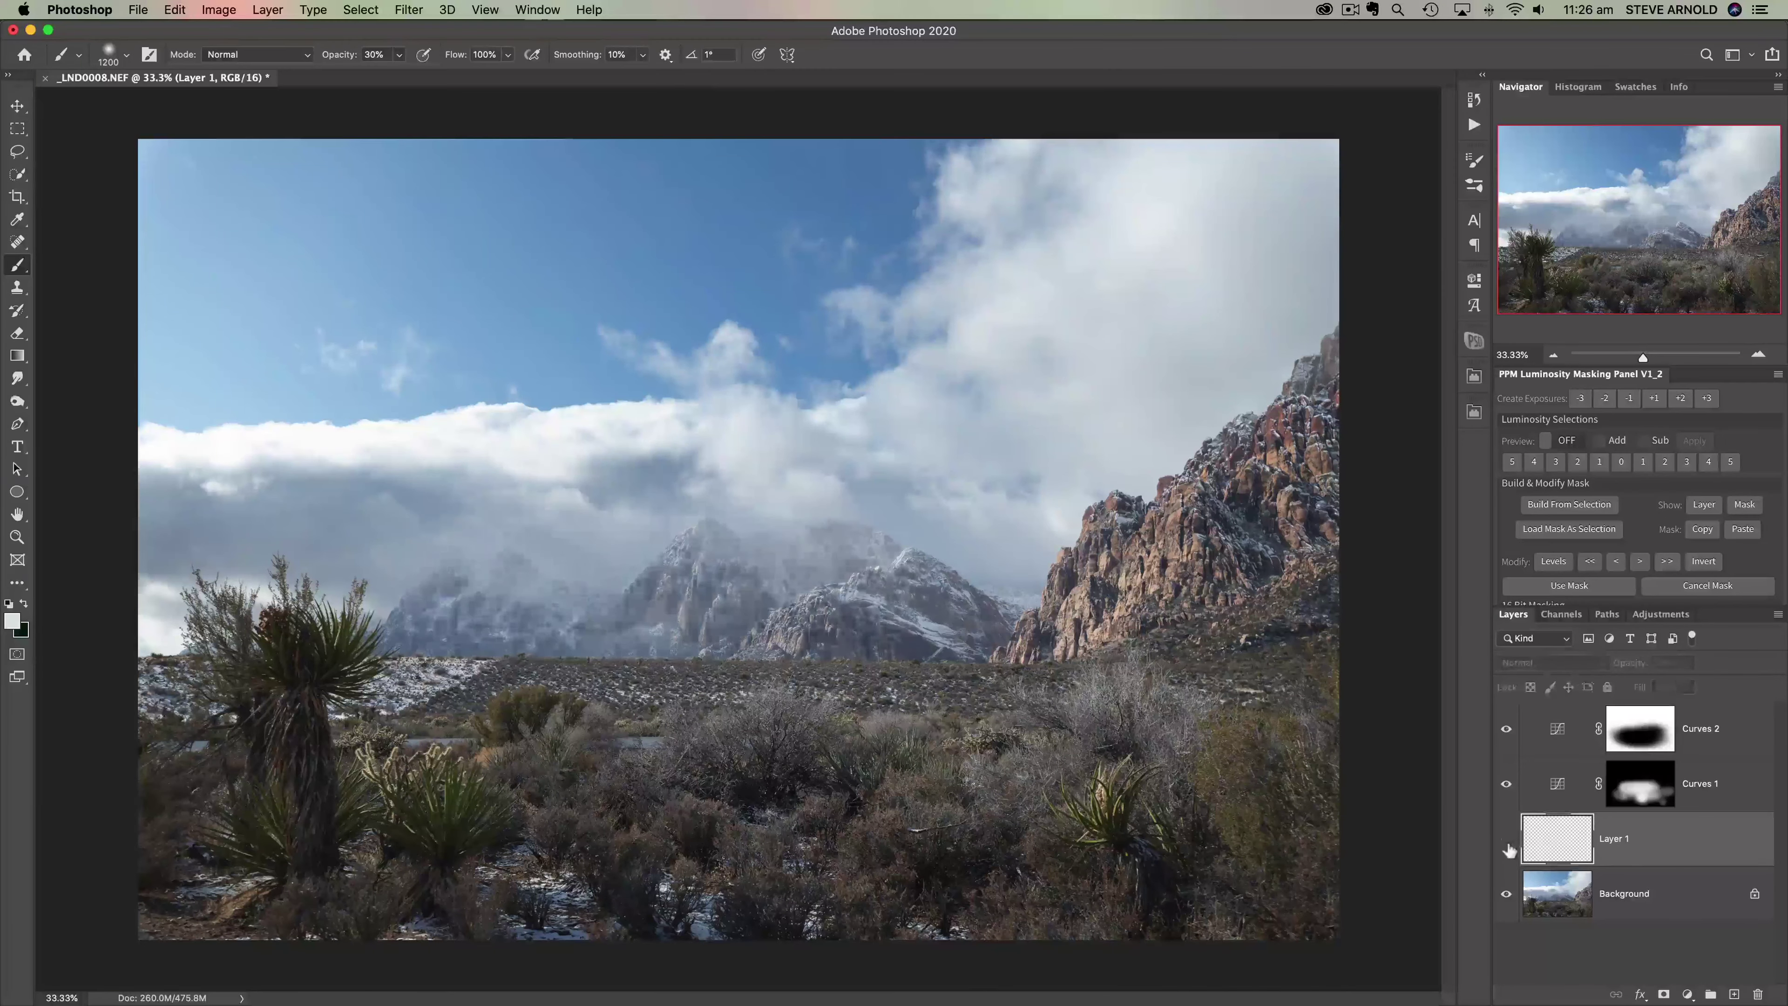
pyautogui.click(1506, 838)
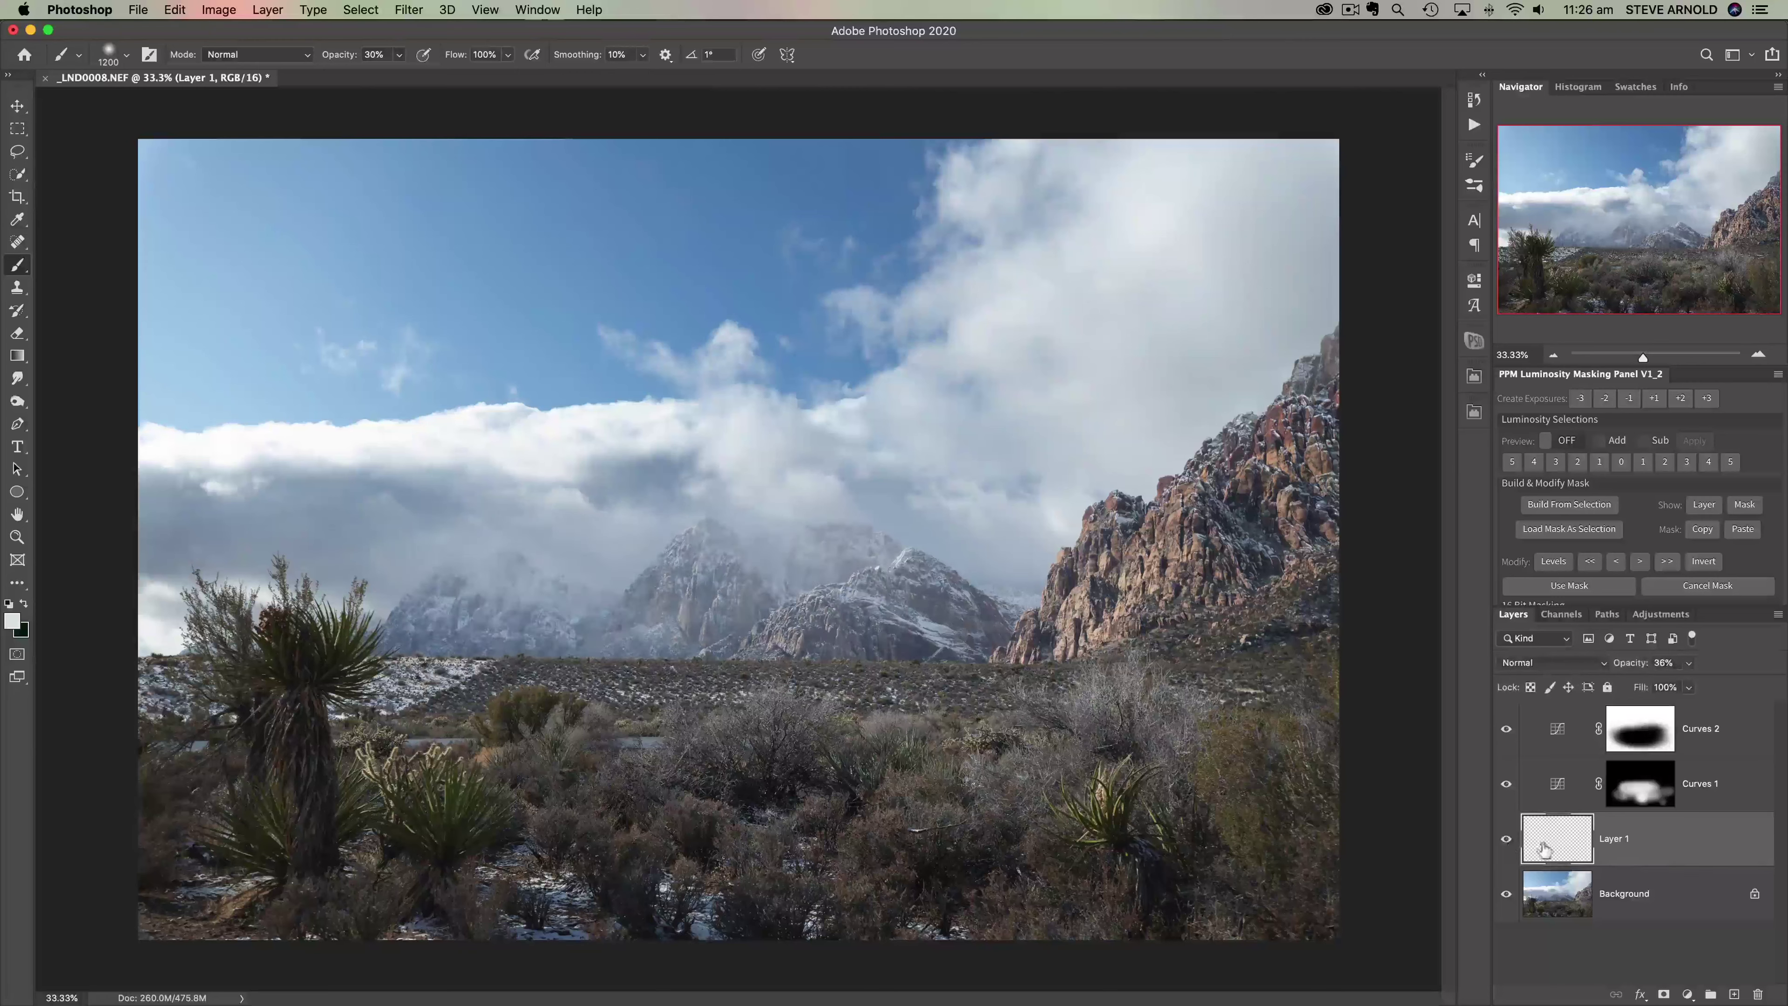
pyautogui.click(1507, 838)
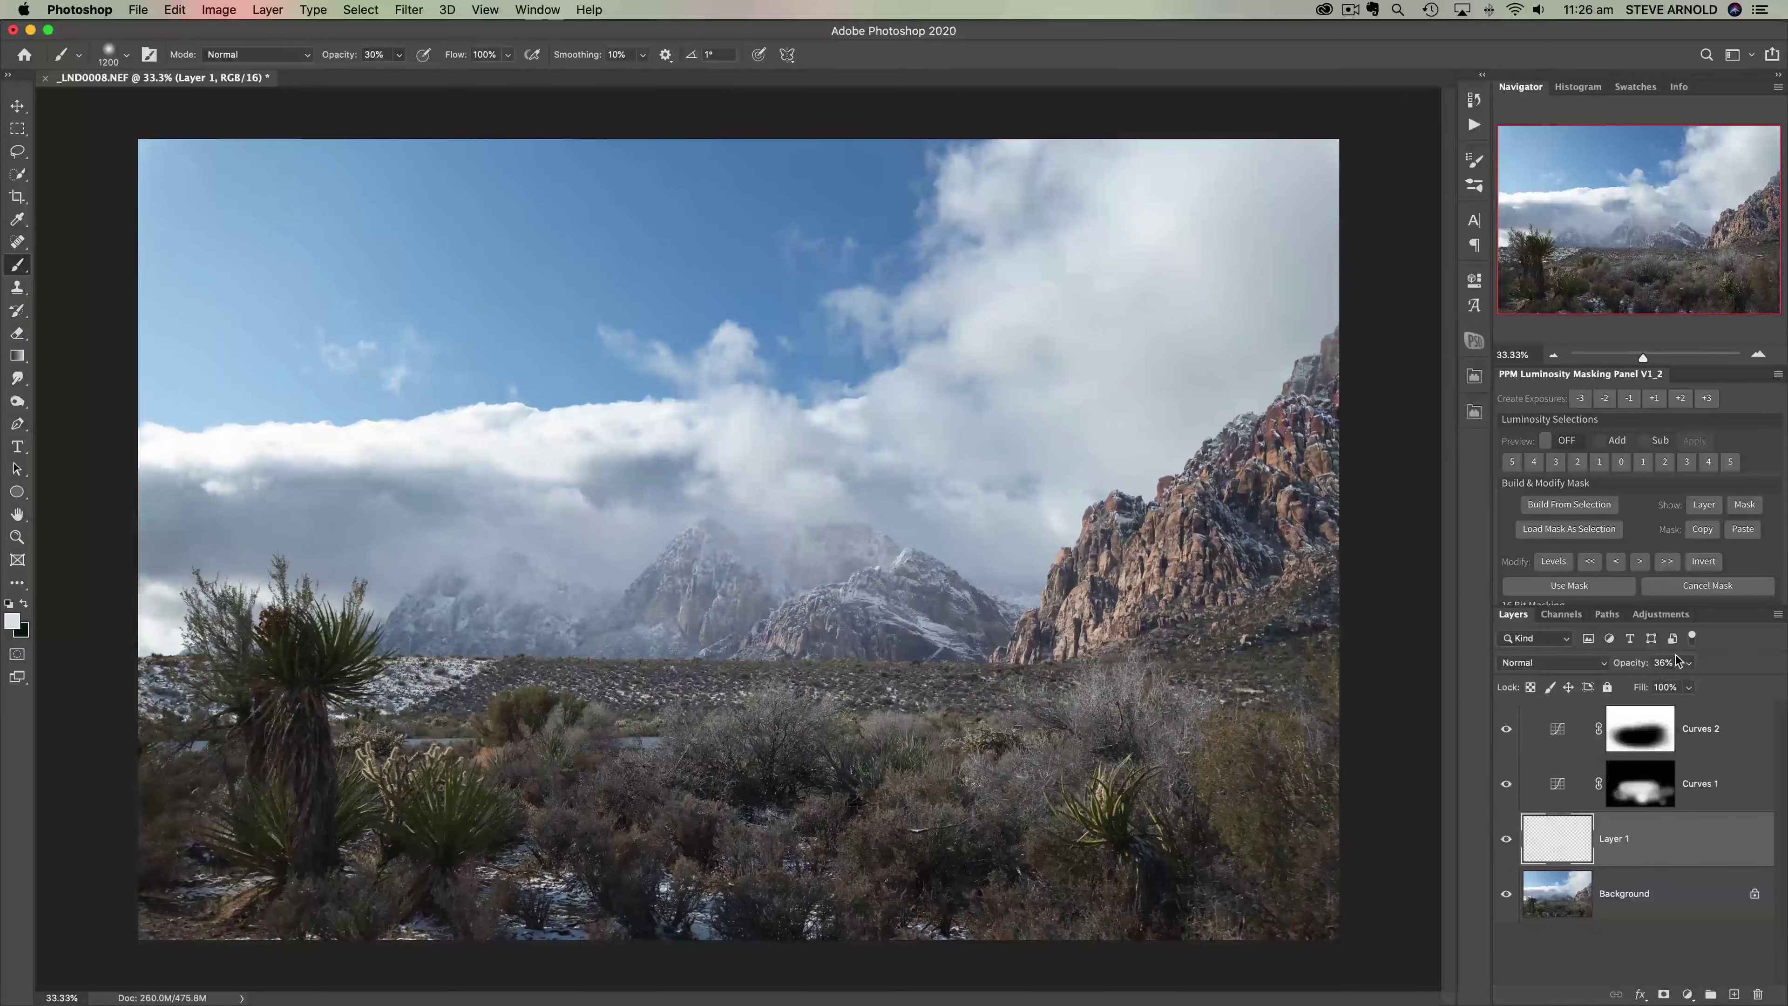
# Step: Lower Layer 1's opacity to 17% and compare it with and without the Curves adjustments
pyautogui.click(1628, 665)
pyautogui.moveTo(1626, 669); pyautogui.dragTo(1616, 670)
pyautogui.click(1505, 839)
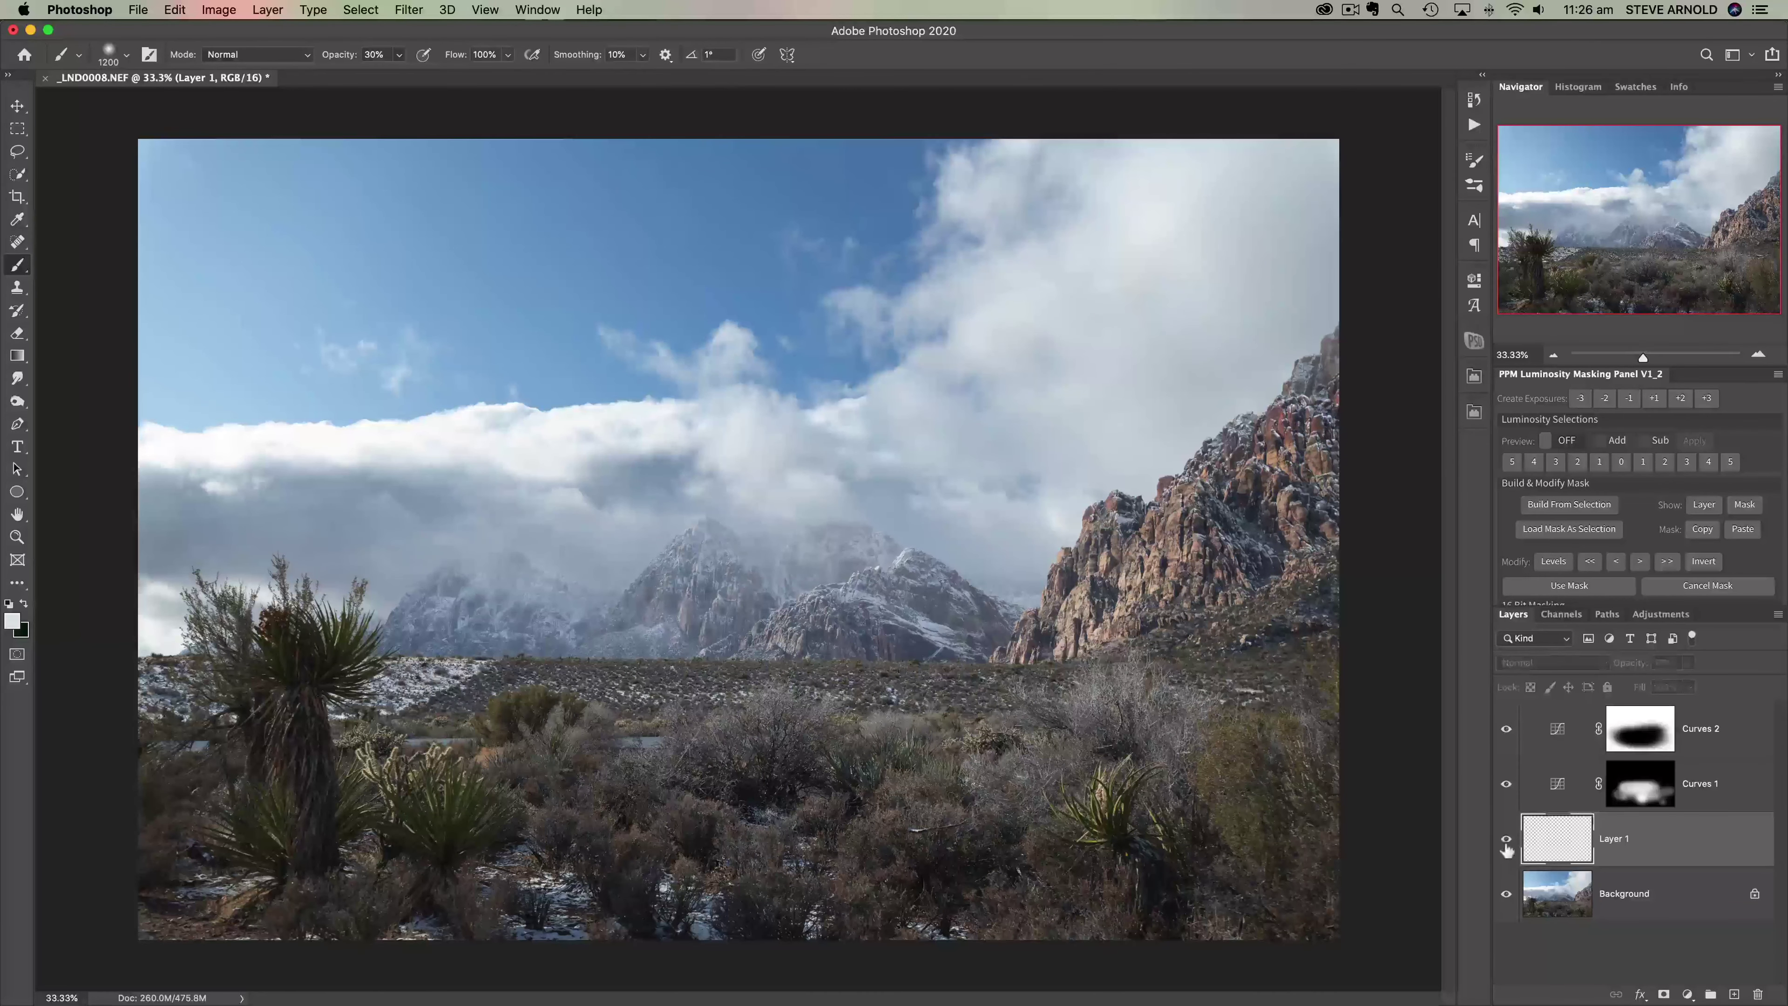
pyautogui.click(1506, 839)
pyautogui.click(1506, 840)
pyautogui.click(1505, 839)
pyautogui.moveTo(1506, 728)
pyautogui.mouseDown()
pyautogui.moveTo(1505, 783)
pyautogui.moveTo(1509, 734)
pyautogui.mouseUp()
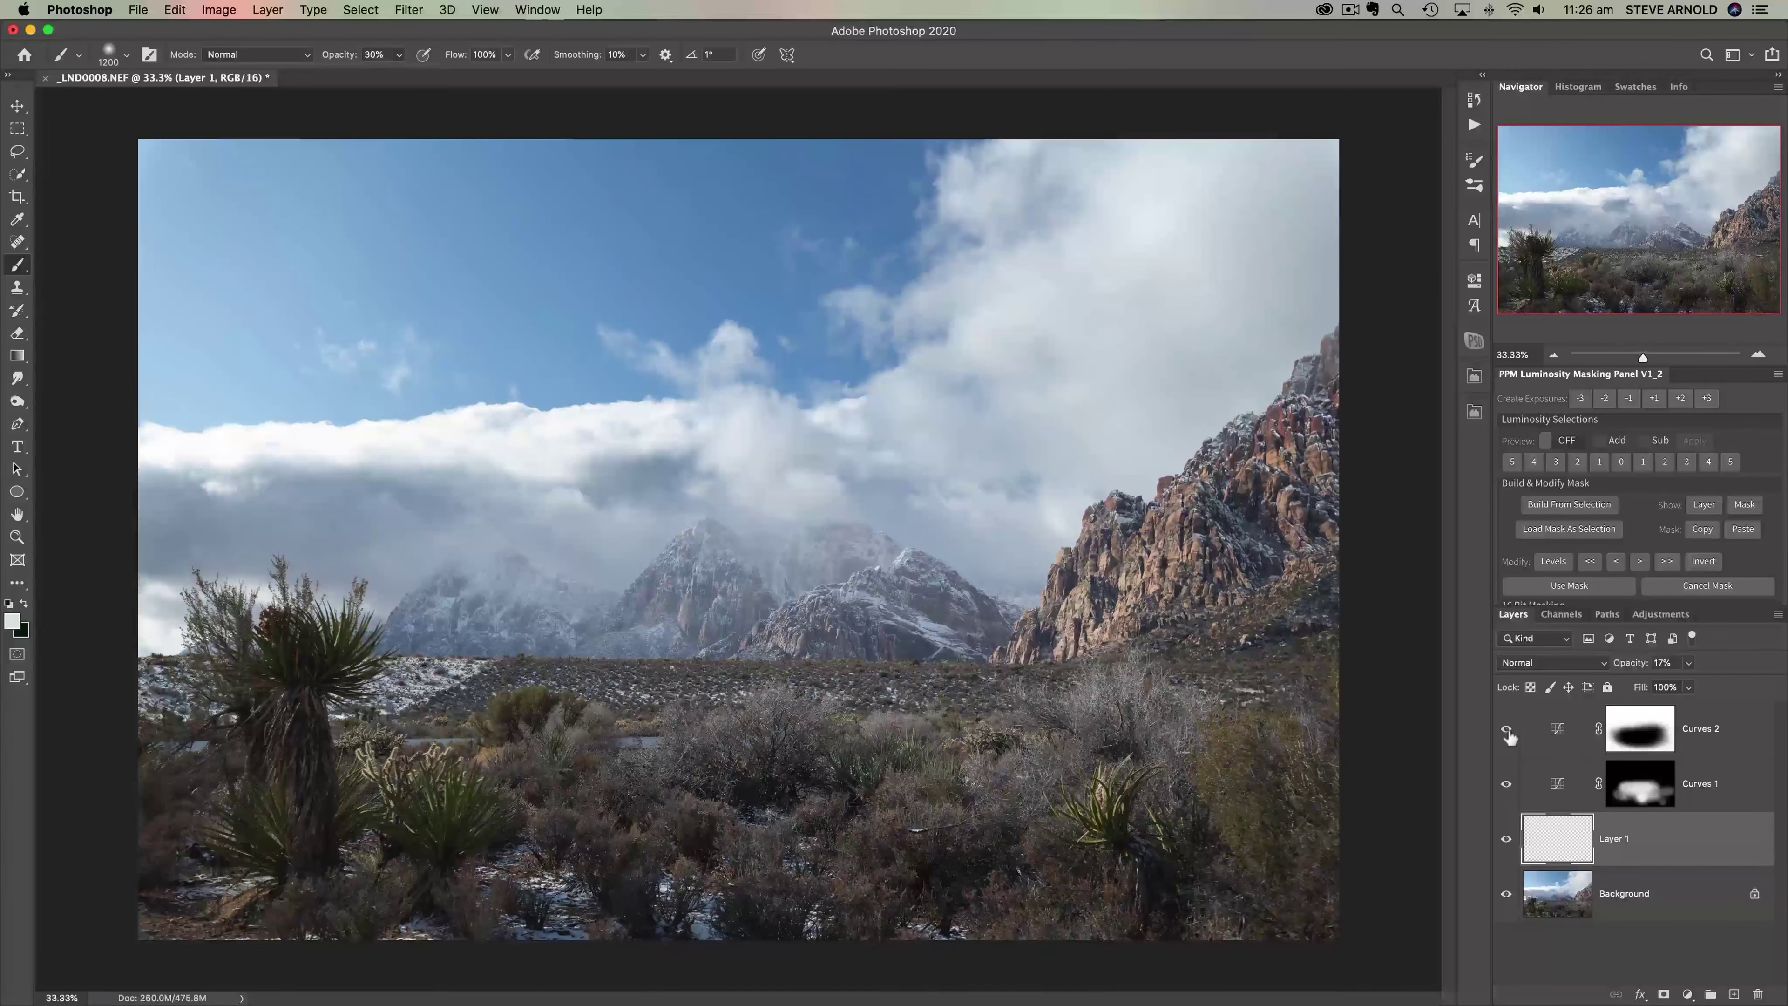
# Step: Add a Curves 3 adjustment above Curves 2 with the midtones raised
pyautogui.click(1536, 736)
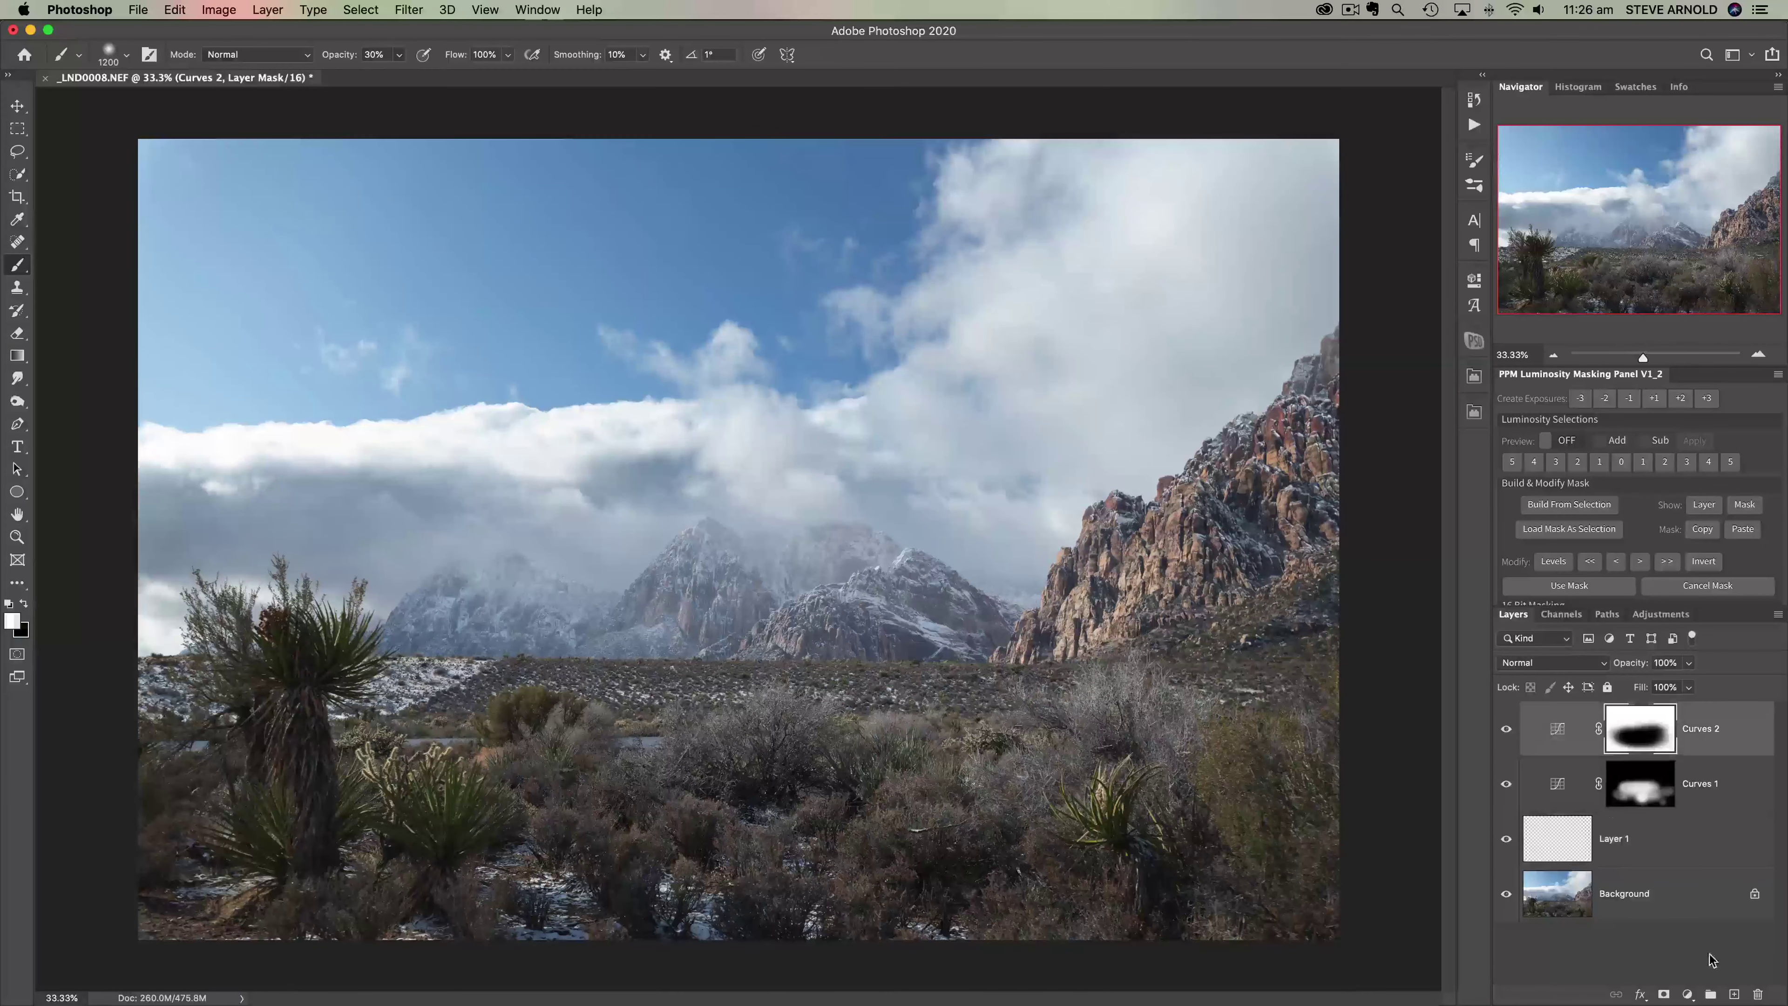
pyautogui.click(1687, 994)
pyautogui.click(1696, 747)
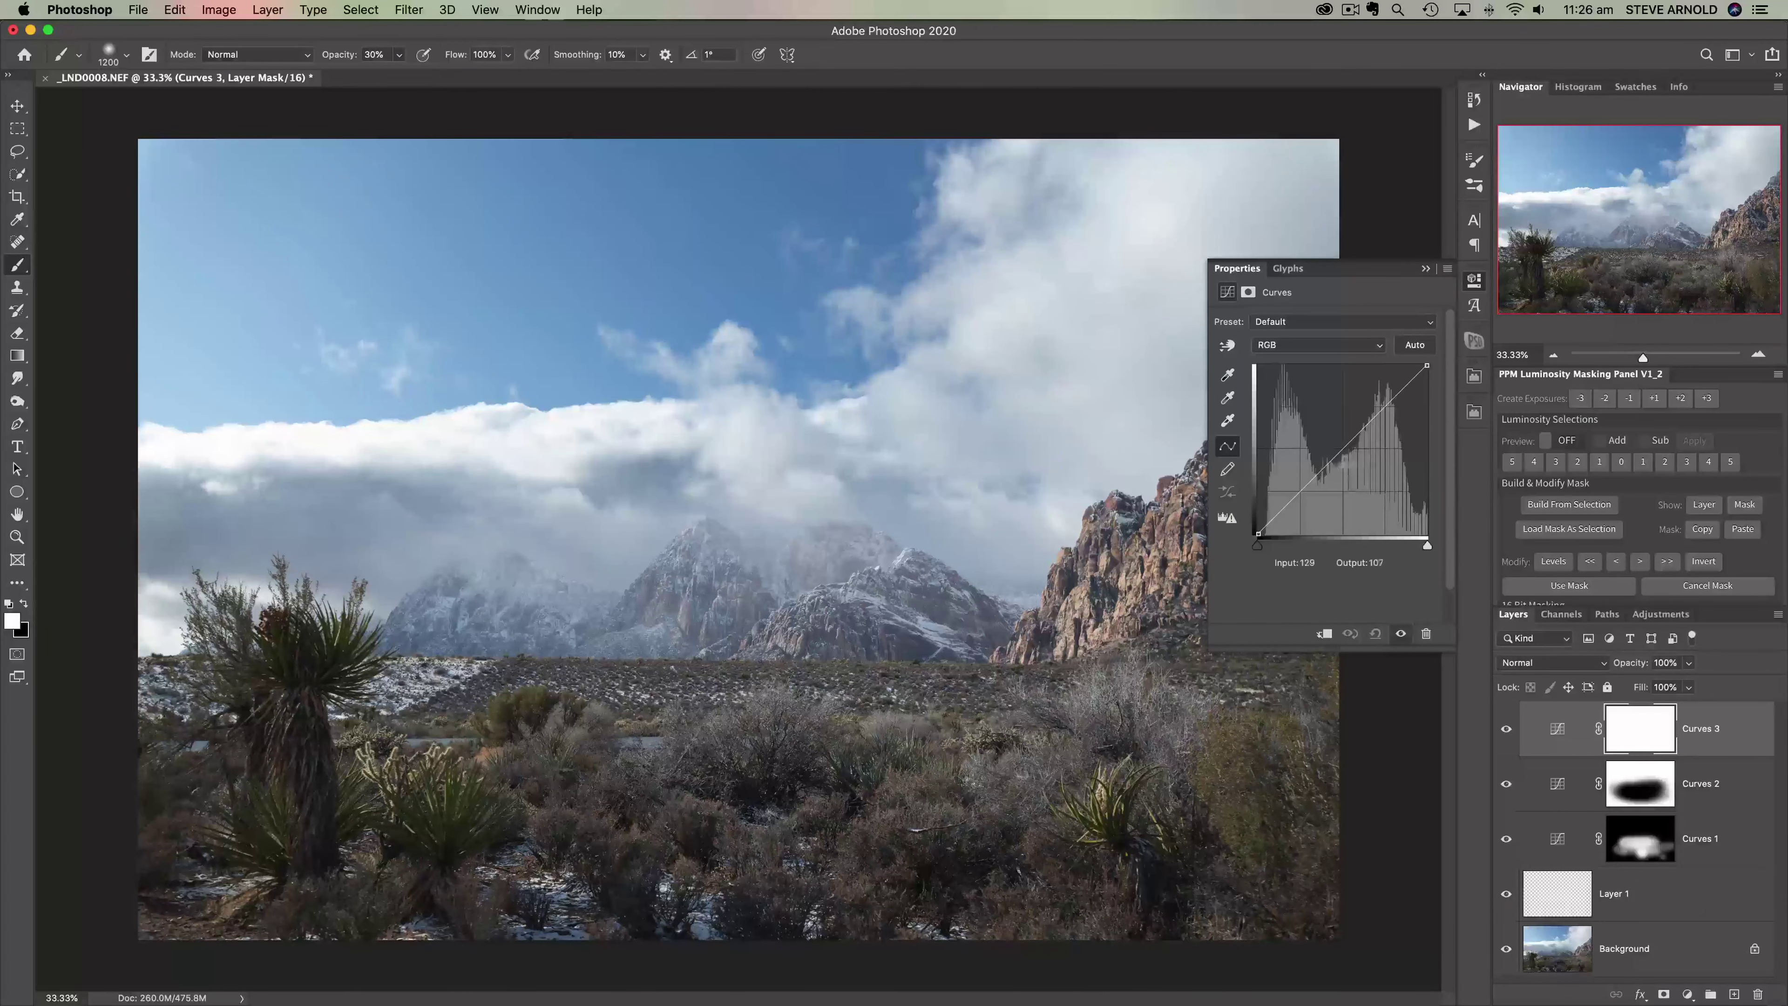
pyautogui.moveTo(1331, 464); pyautogui.dragTo(1331, 453)
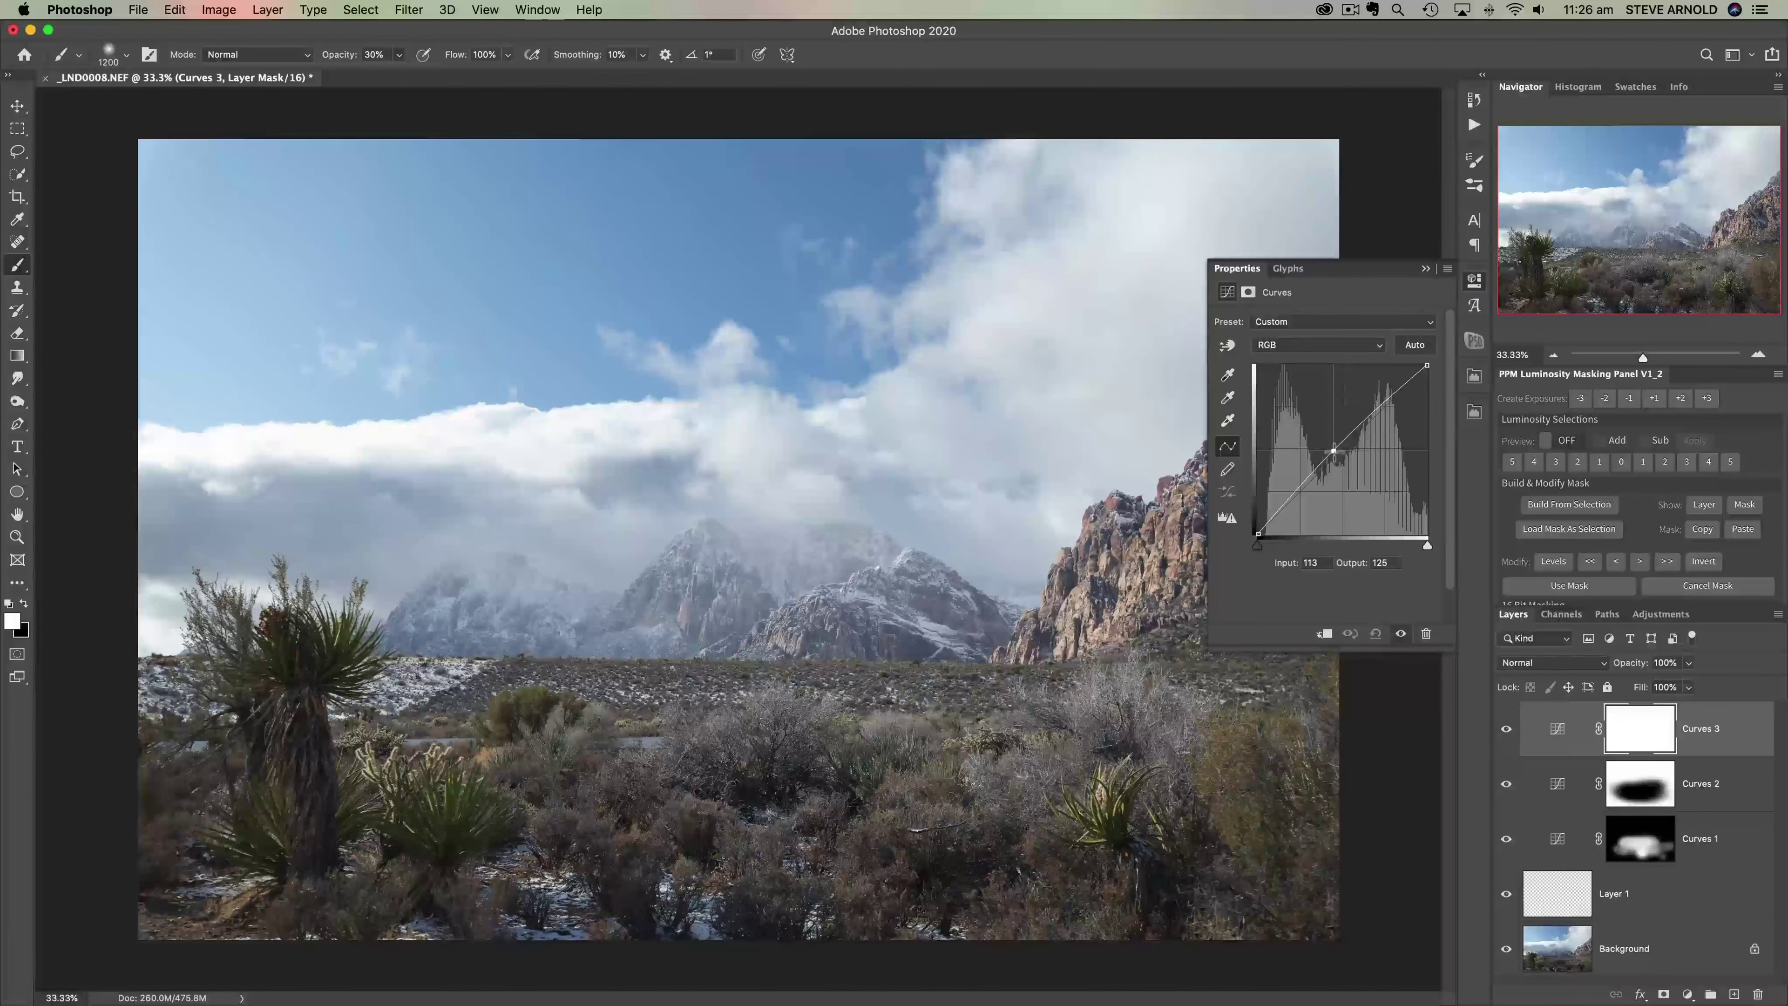
pyautogui.moveTo(1289, 498); pyautogui.dragTo(1291, 500)
# Step: Invert the Curves 3 mask to black and paint white over the clouds and mountains, comparing the result
pyautogui.click(1620, 722)
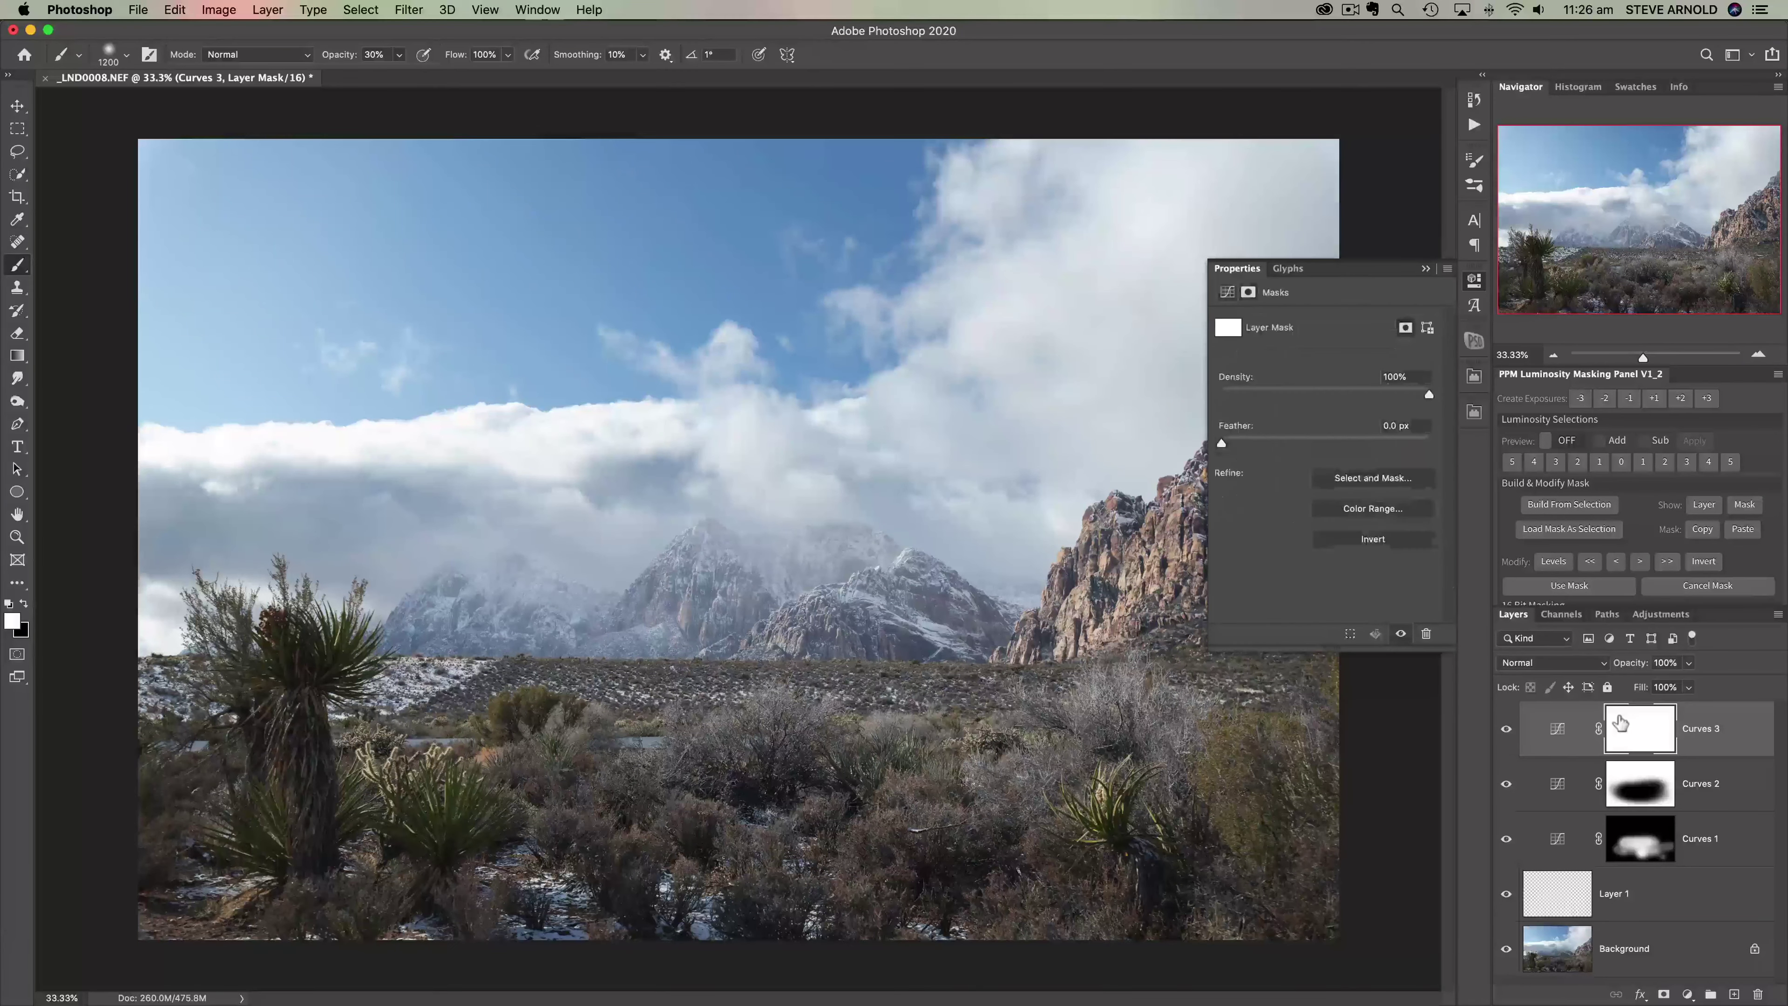
pyautogui.press('super+i')
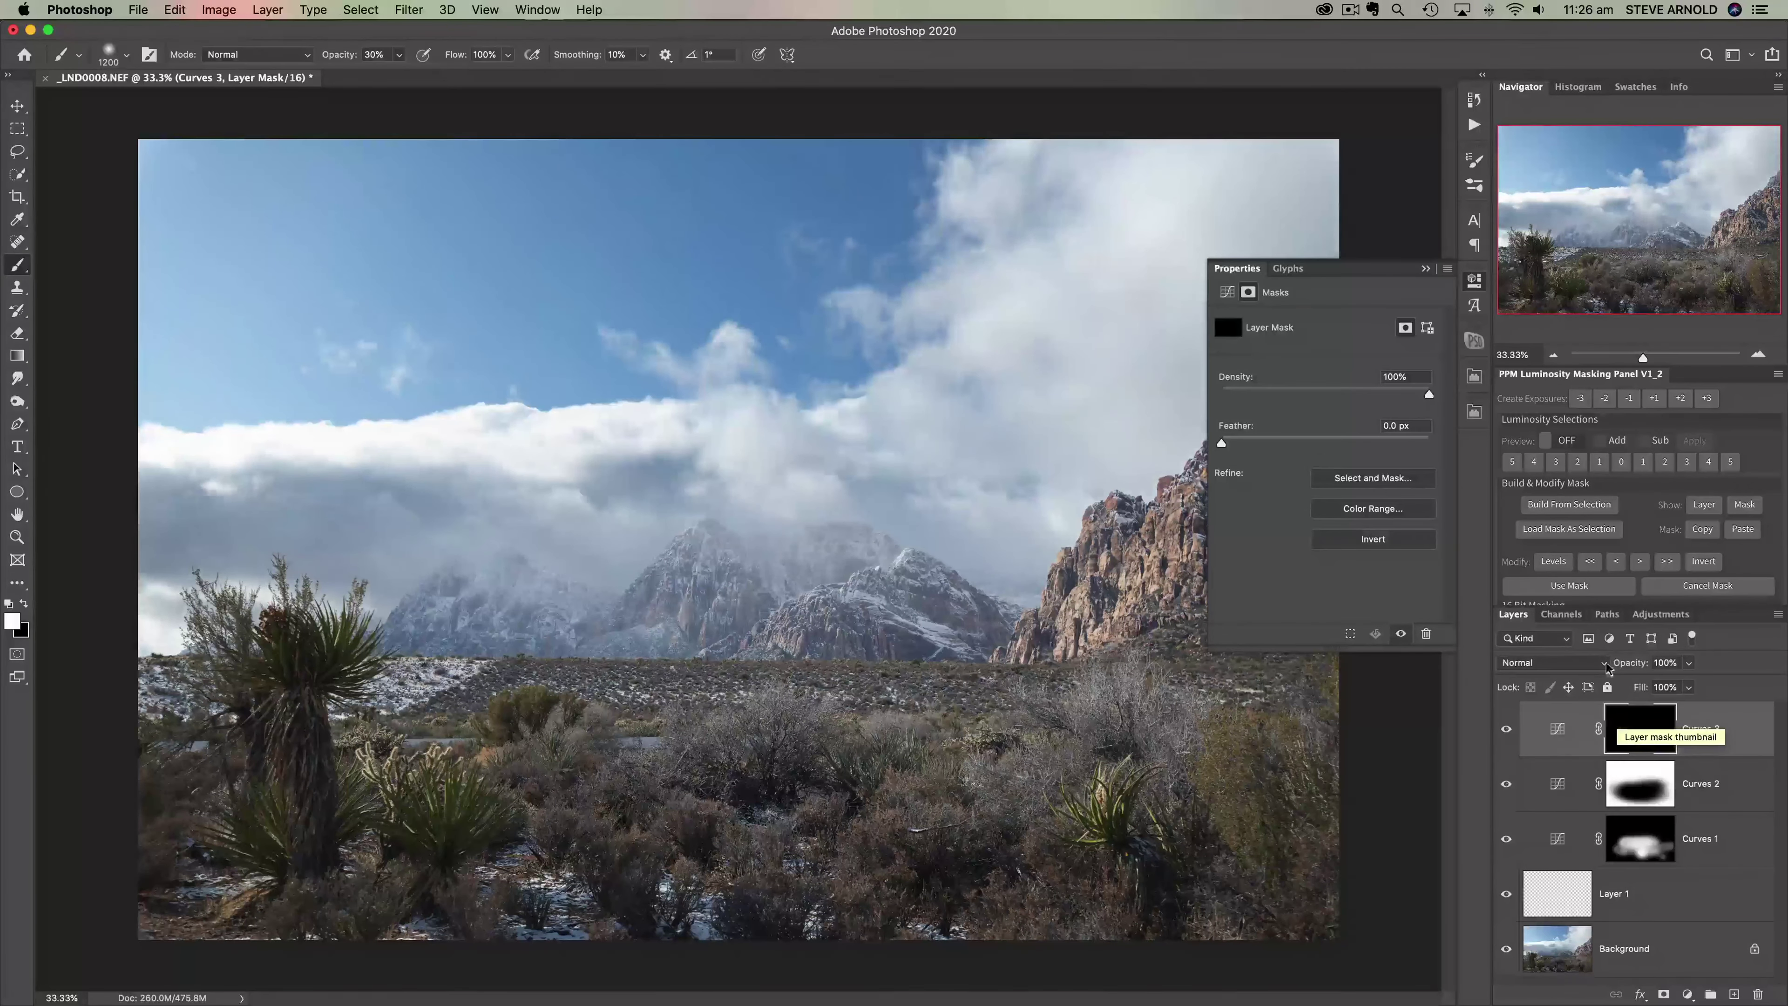
pyautogui.click(1473, 282)
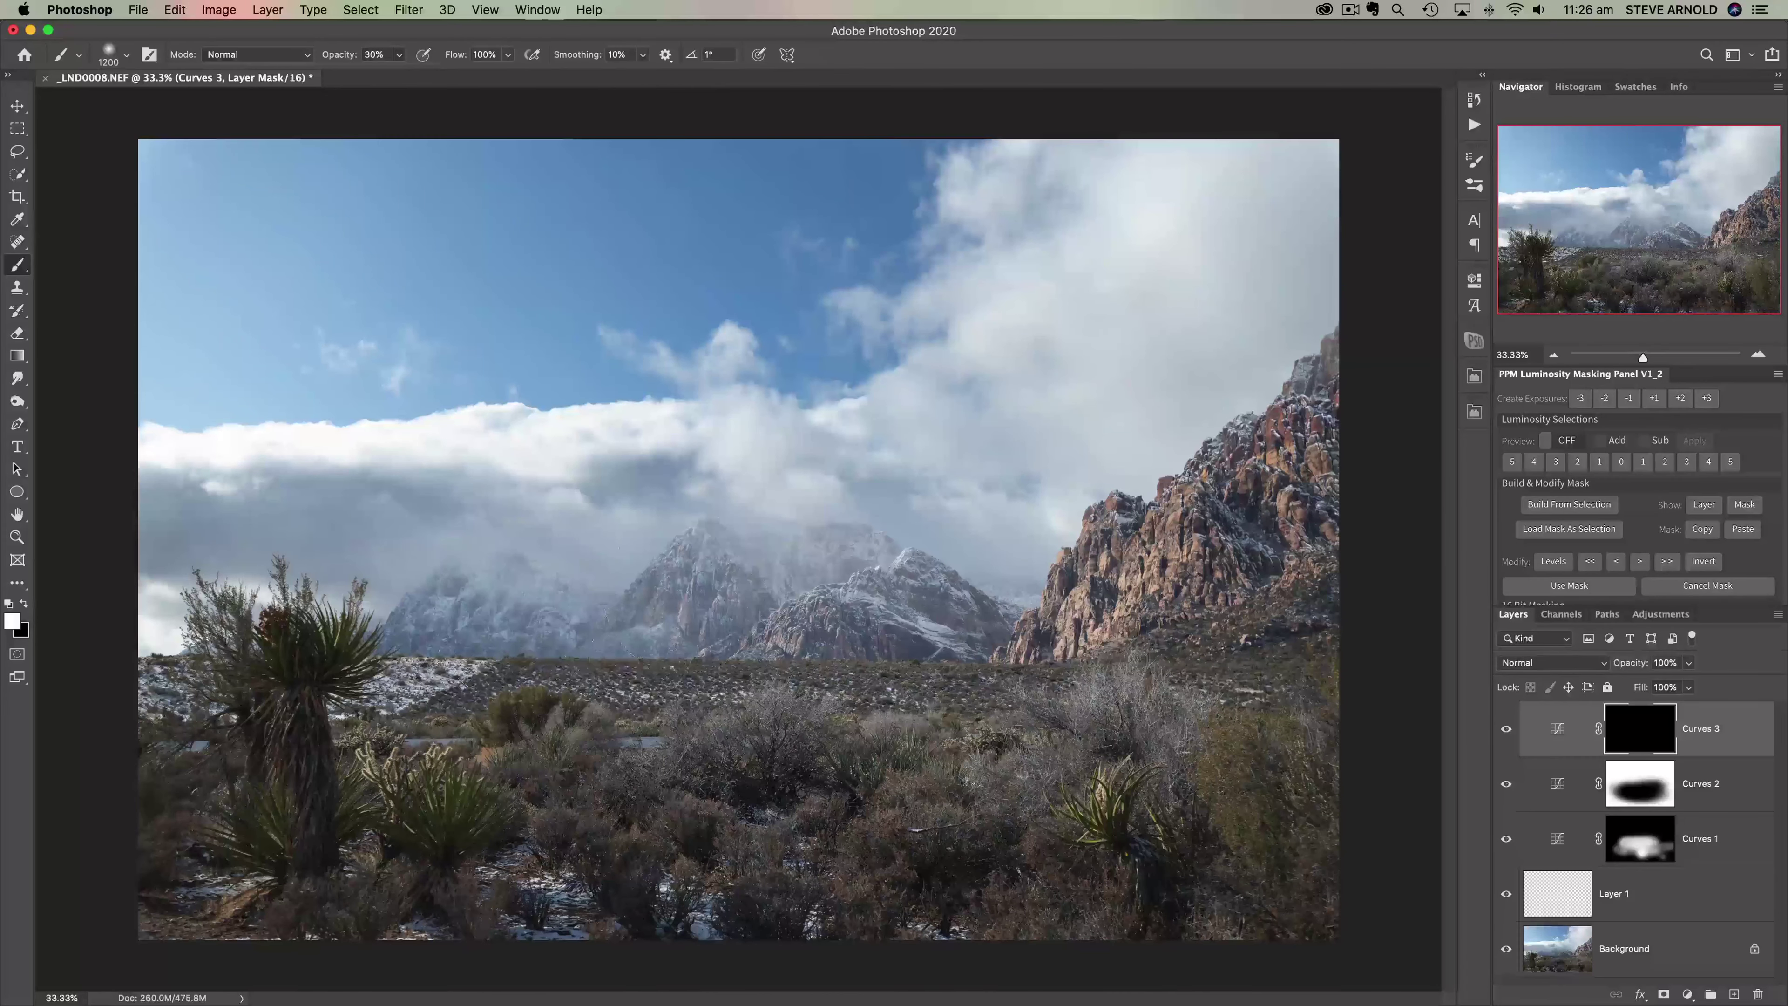
pyautogui.moveTo(492, 591)
pyautogui.mouseDown()
pyautogui.moveTo(837, 591)
pyautogui.moveTo(535, 599)
pyautogui.moveTo(838, 592)
pyautogui.moveTo(534, 599)
pyautogui.moveTo(837, 598)
pyautogui.moveTo(563, 605)
pyautogui.mouseUp()
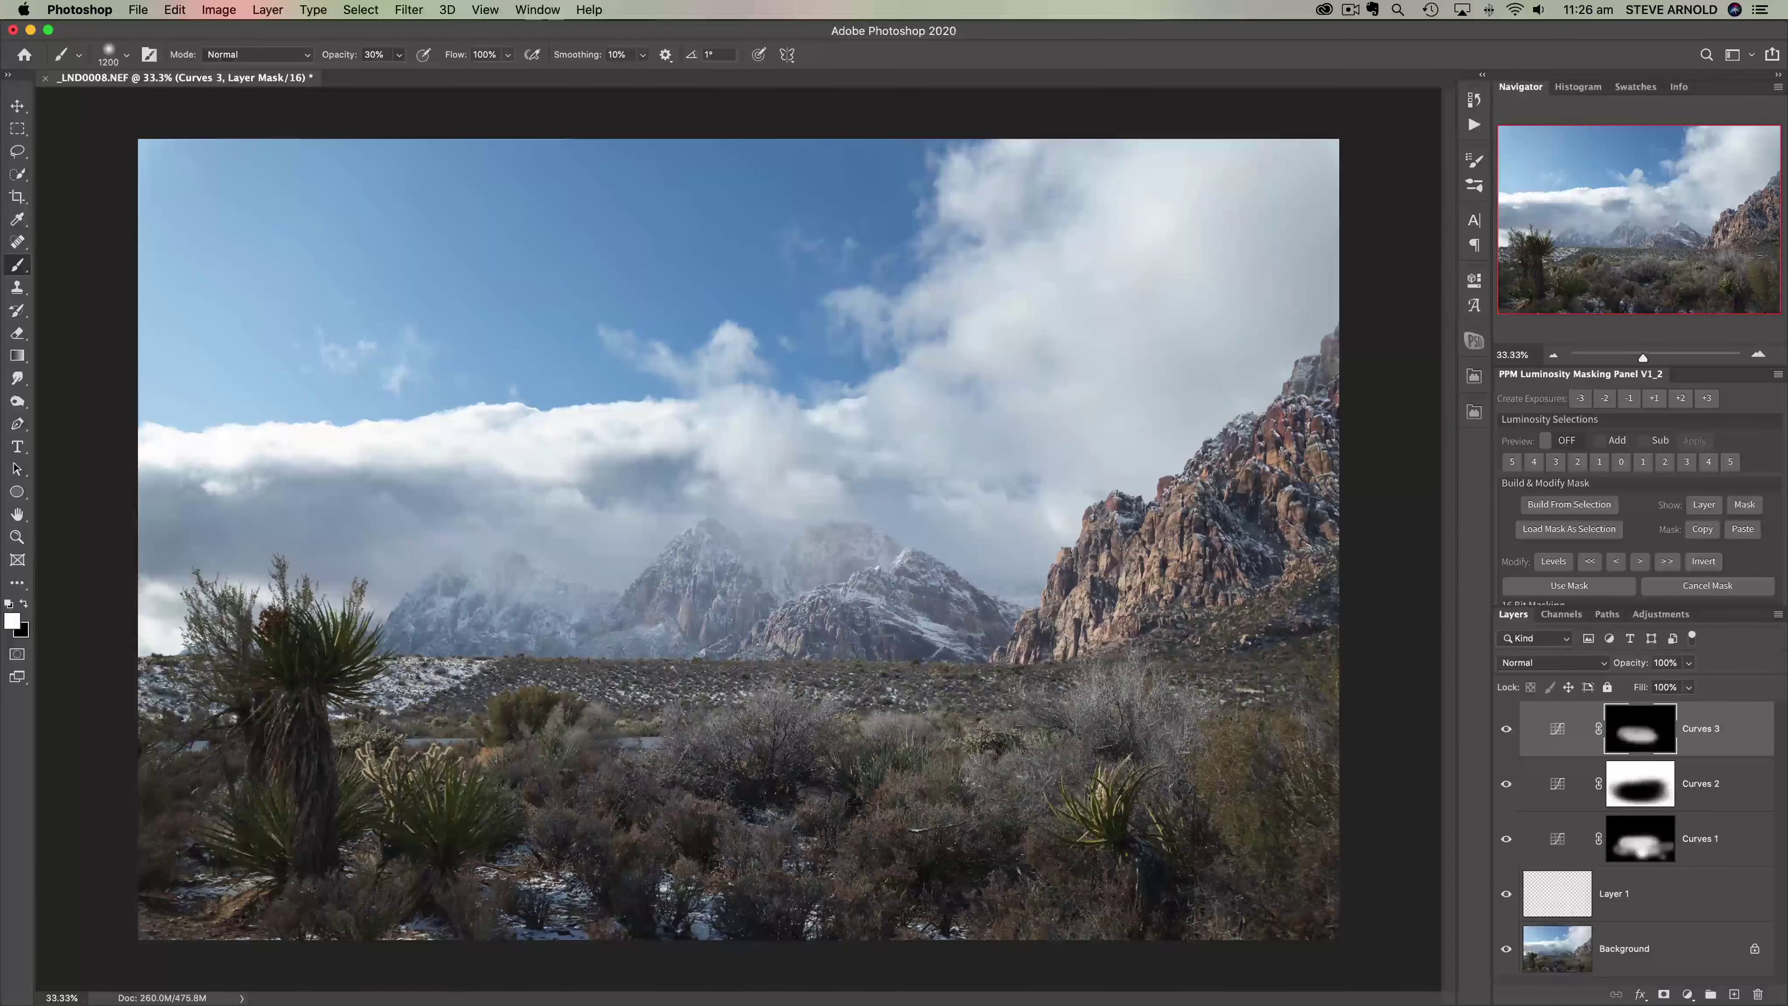
pyautogui.click(1506, 729)
pyautogui.click(1506, 729)
pyautogui.click(1506, 729)
pyautogui.click(1506, 729)
pyautogui.click(1687, 994)
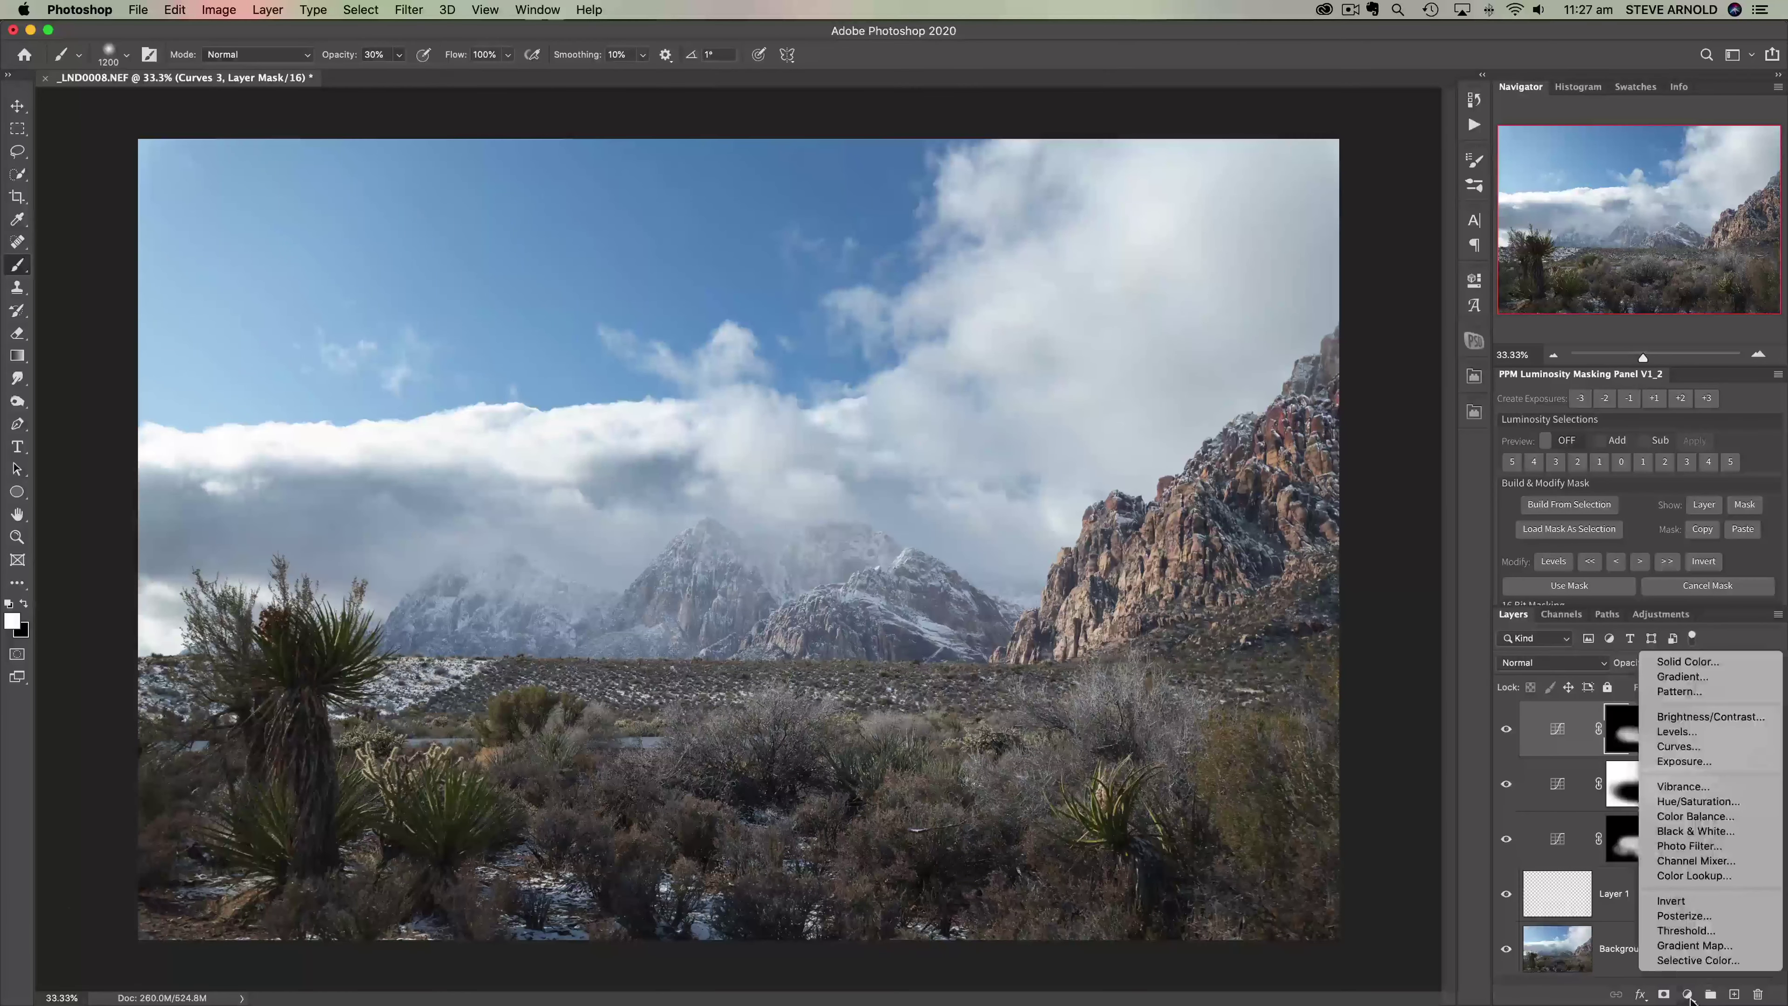
# Step: Add a Curves 4 adjustment with midtones pulled down and the black point raised to 3
pyautogui.click(1690, 772)
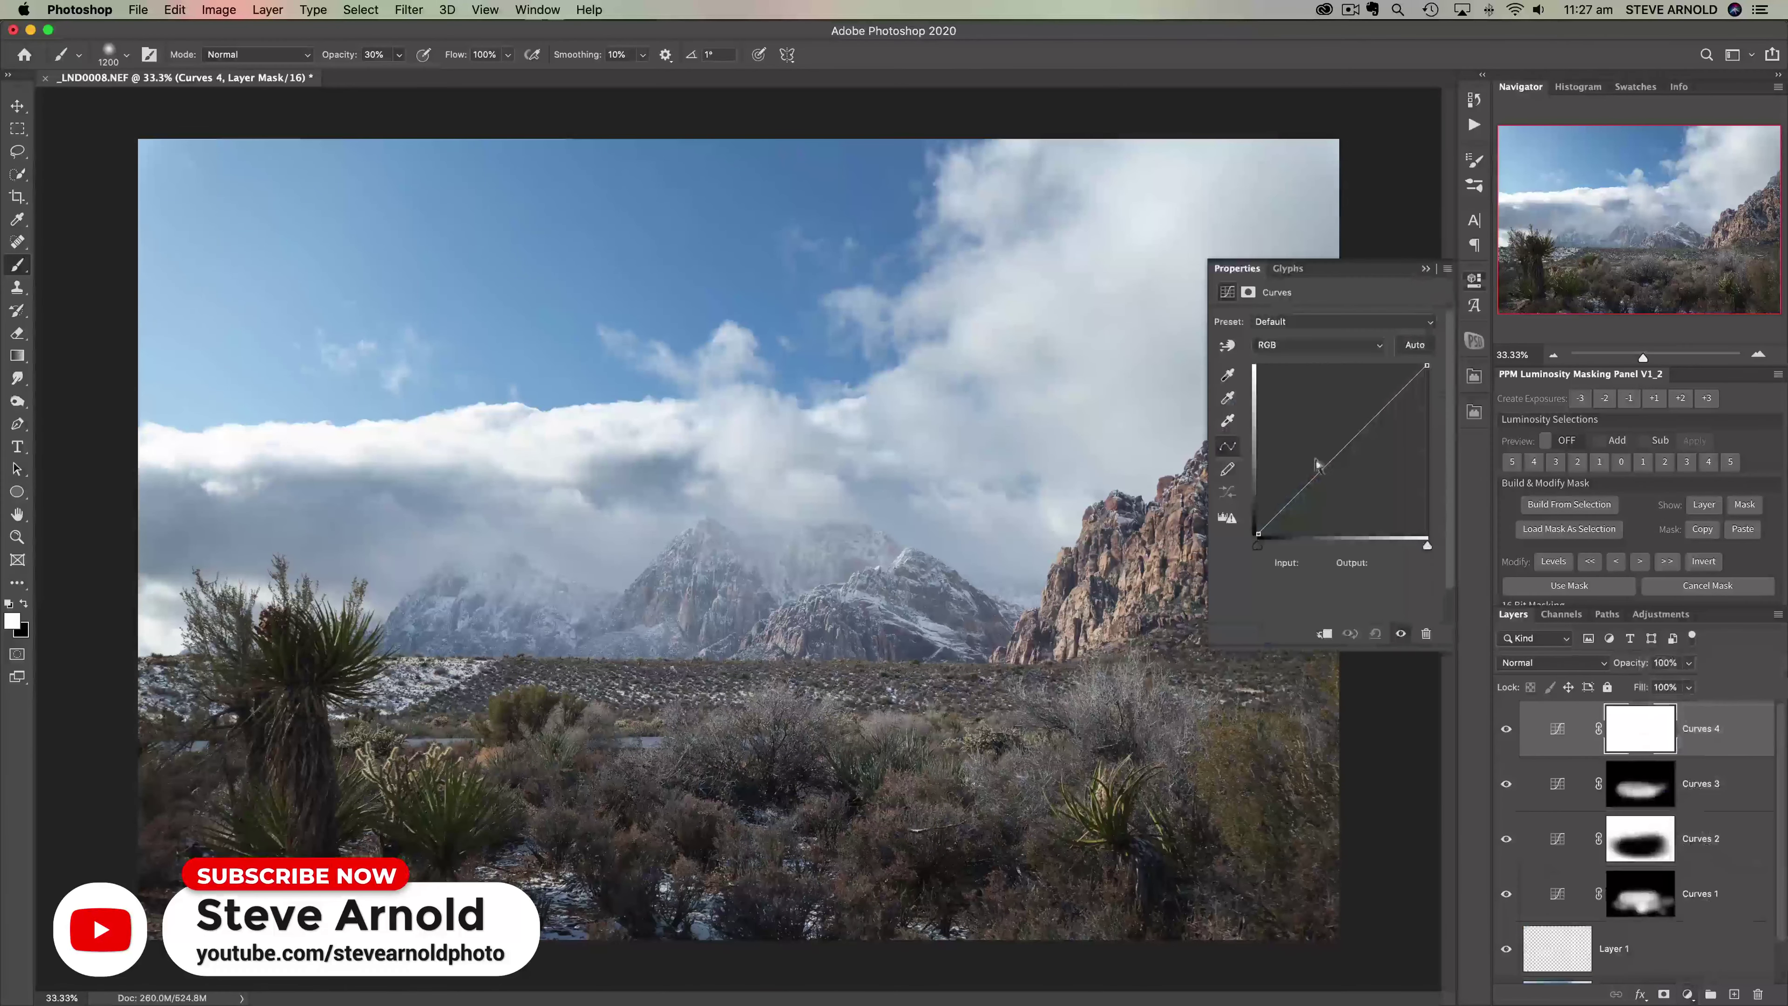
pyautogui.moveTo(1333, 459); pyautogui.dragTo(1333, 467)
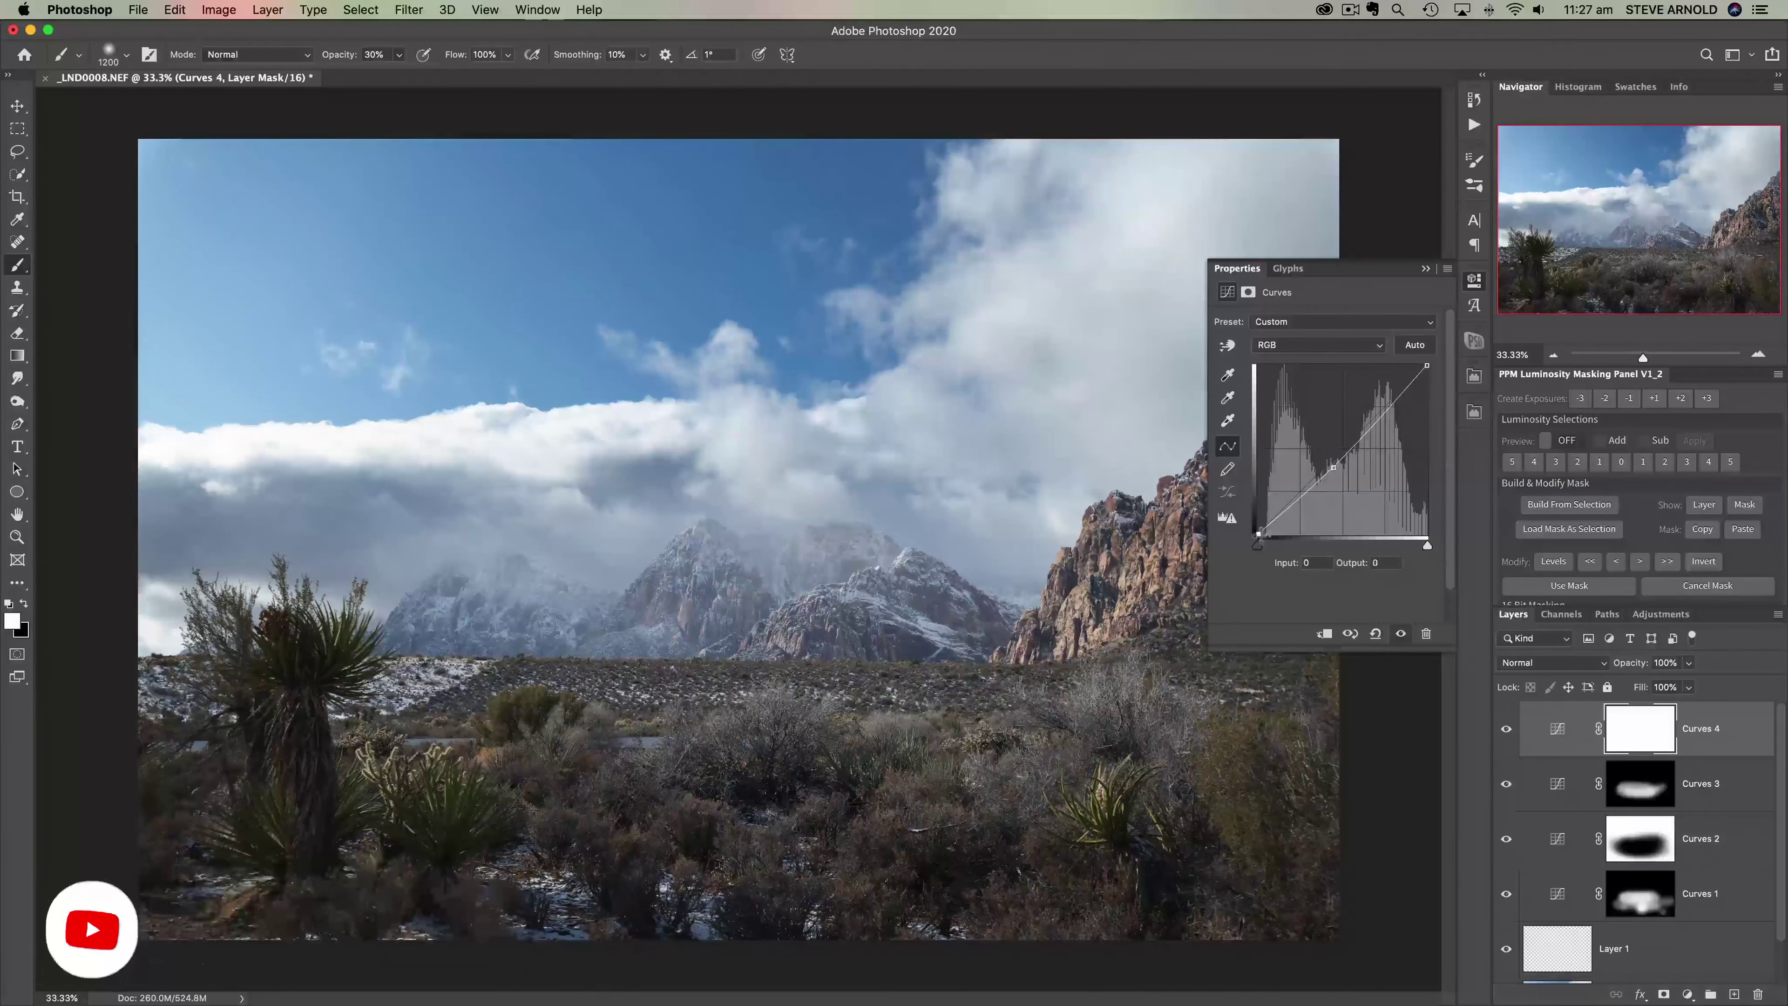
pyautogui.moveTo(1258, 534); pyautogui.dragTo(1257, 532)
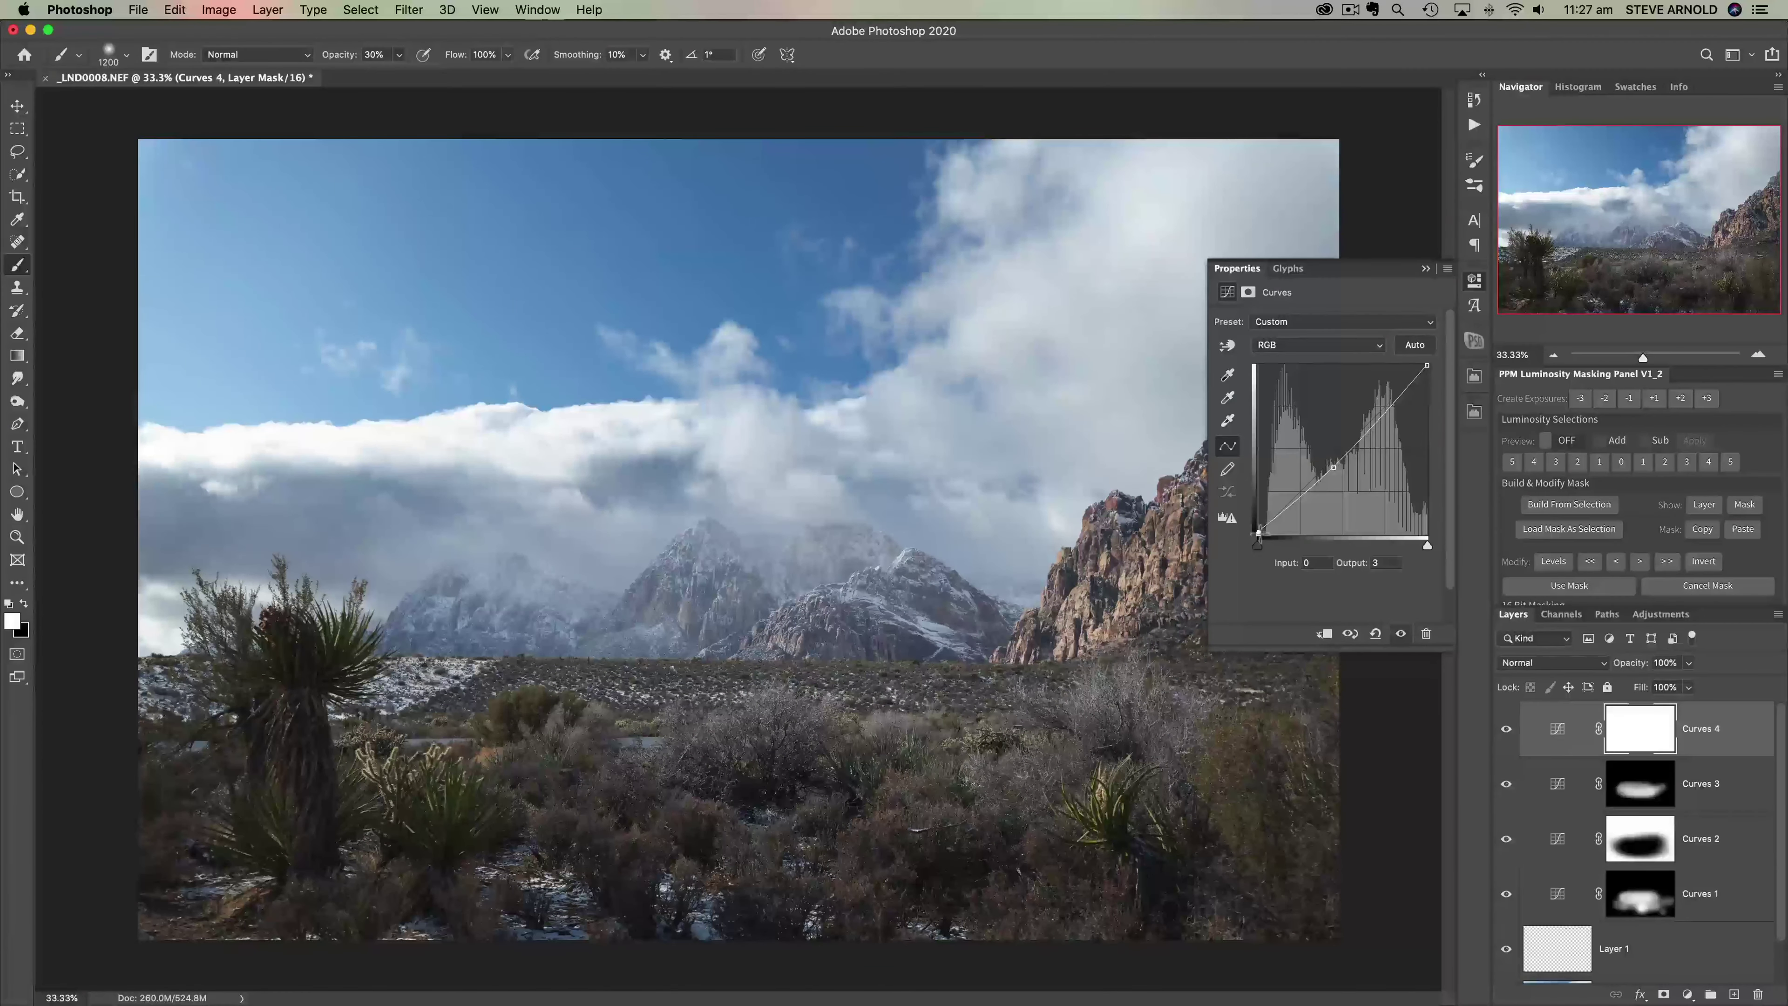
pyautogui.moveTo(1335, 469); pyautogui.dragTo(1337, 475)
pyautogui.click(1260, 533)
pyautogui.click(1472, 282)
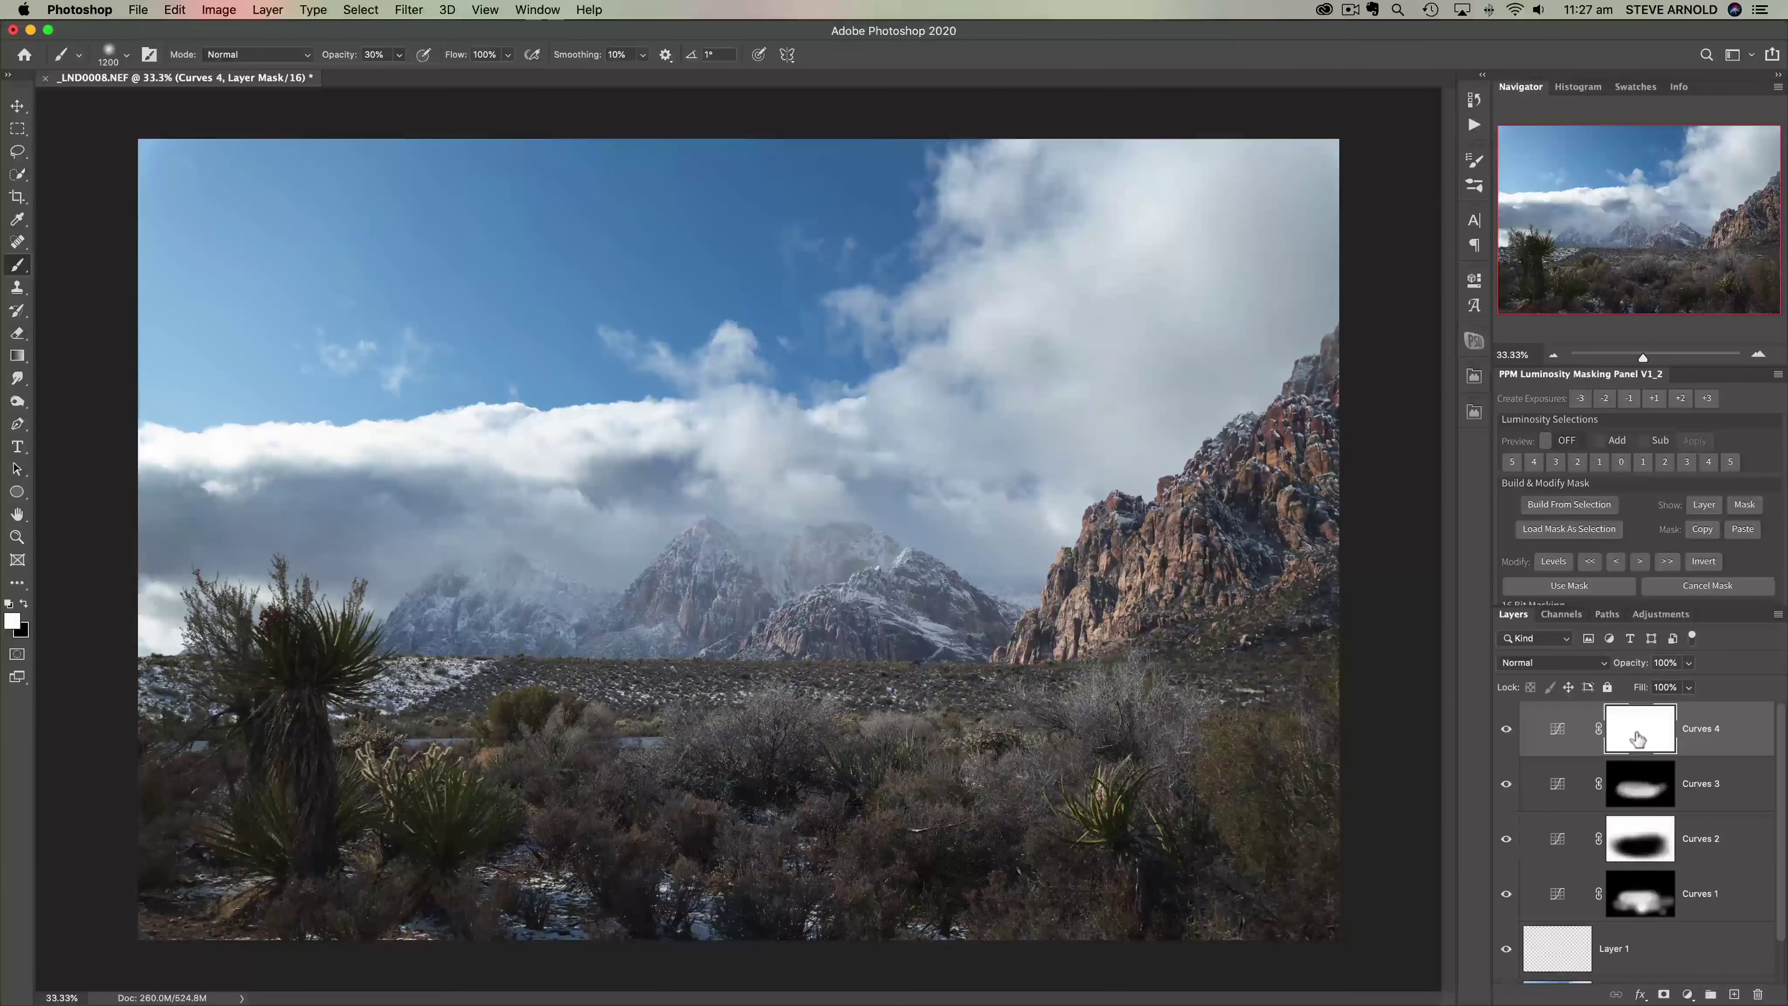
# Step: Paint black on the Curves 4 mask across the lower scene and toward the right edge
pyautogui.click(24, 603)
pyautogui.press(']')
pyautogui.press(']')
pyautogui.press(']')
pyautogui.press(']')
pyautogui.moveTo(1126, 620)
pyautogui.mouseDown()
pyautogui.moveTo(633, 676)
pyautogui.moveTo(381, 749)
pyautogui.moveTo(936, 764)
pyautogui.moveTo(880, 803)
pyautogui.moveTo(837, 695)
pyautogui.moveTo(1041, 676)
pyautogui.moveTo(1126, 711)
pyautogui.moveTo(802, 704)
pyautogui.moveTo(239, 625)
pyautogui.moveTo(316, 704)
pyautogui.moveTo(1127, 683)
pyautogui.moveTo(1126, 704)
pyautogui.mouseUp()
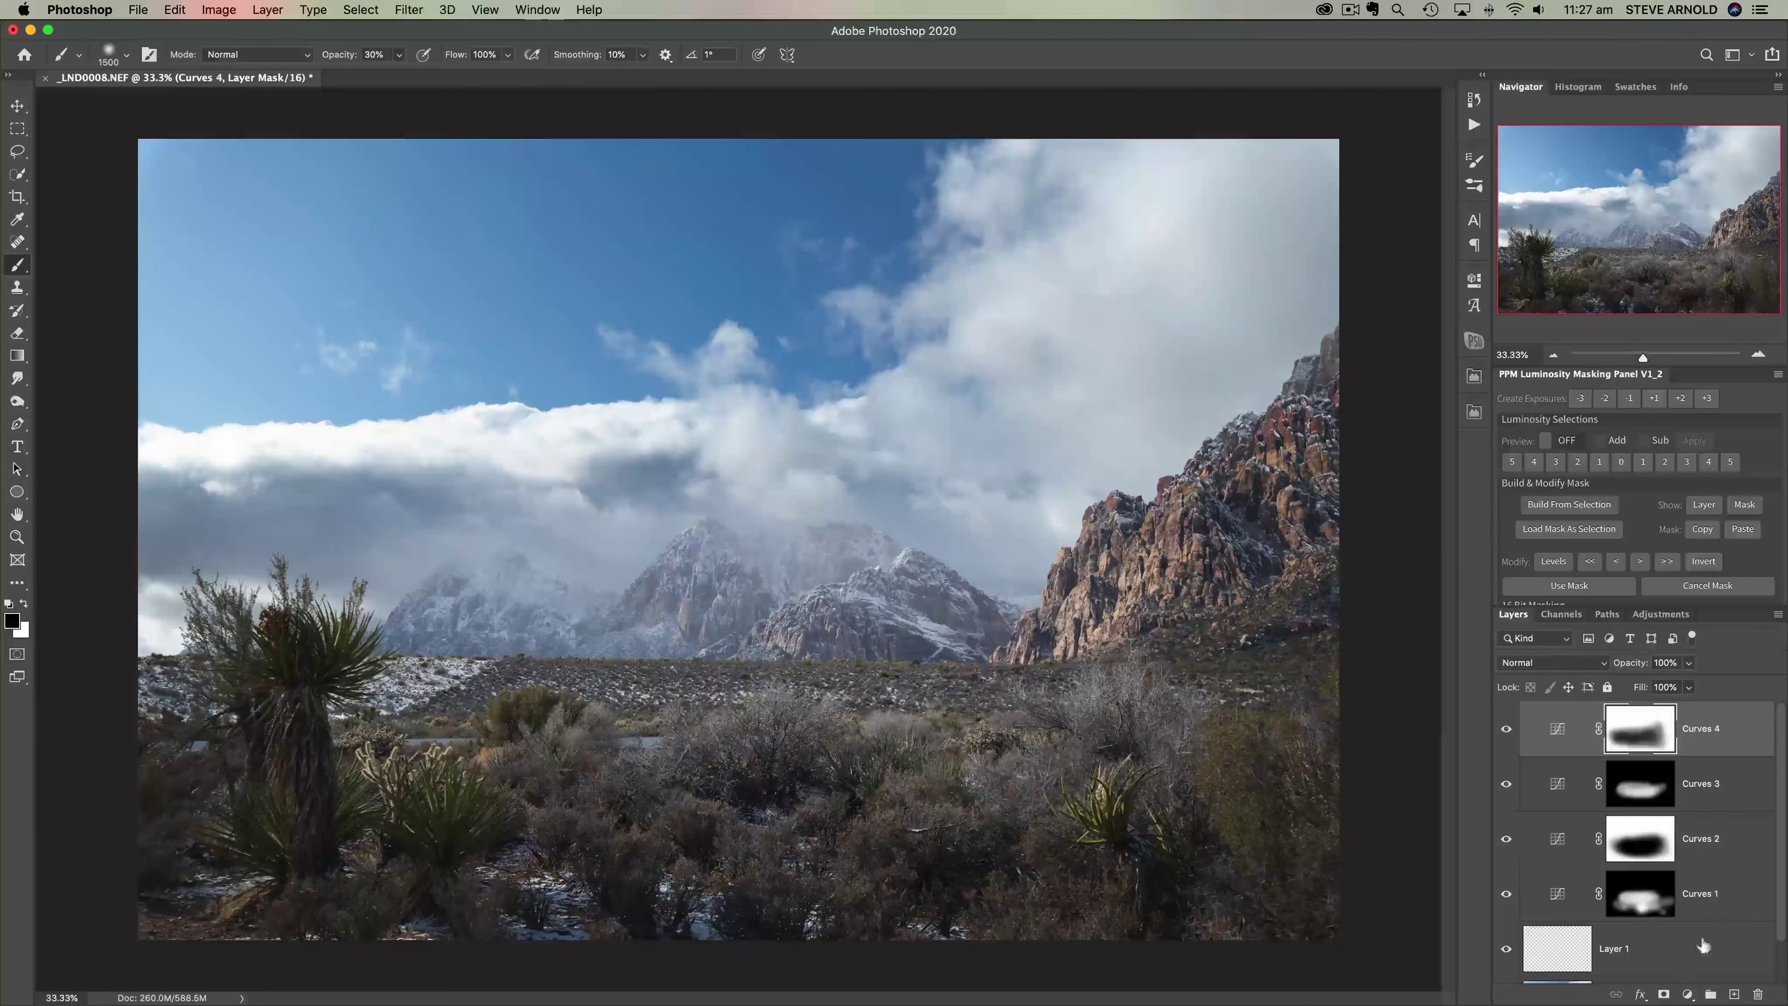
pyautogui.moveTo(775, 606)
pyautogui.mouseDown()
pyautogui.moveTo(1260, 543)
pyautogui.moveTo(1232, 613)
pyautogui.mouseUp()
pyautogui.moveTo(352, 704)
pyautogui.mouseDown()
pyautogui.moveTo(548, 771)
pyautogui.moveTo(478, 556)
pyautogui.mouseUp()
pyautogui.moveTo(1140, 606); pyautogui.dragTo(1267, 563)
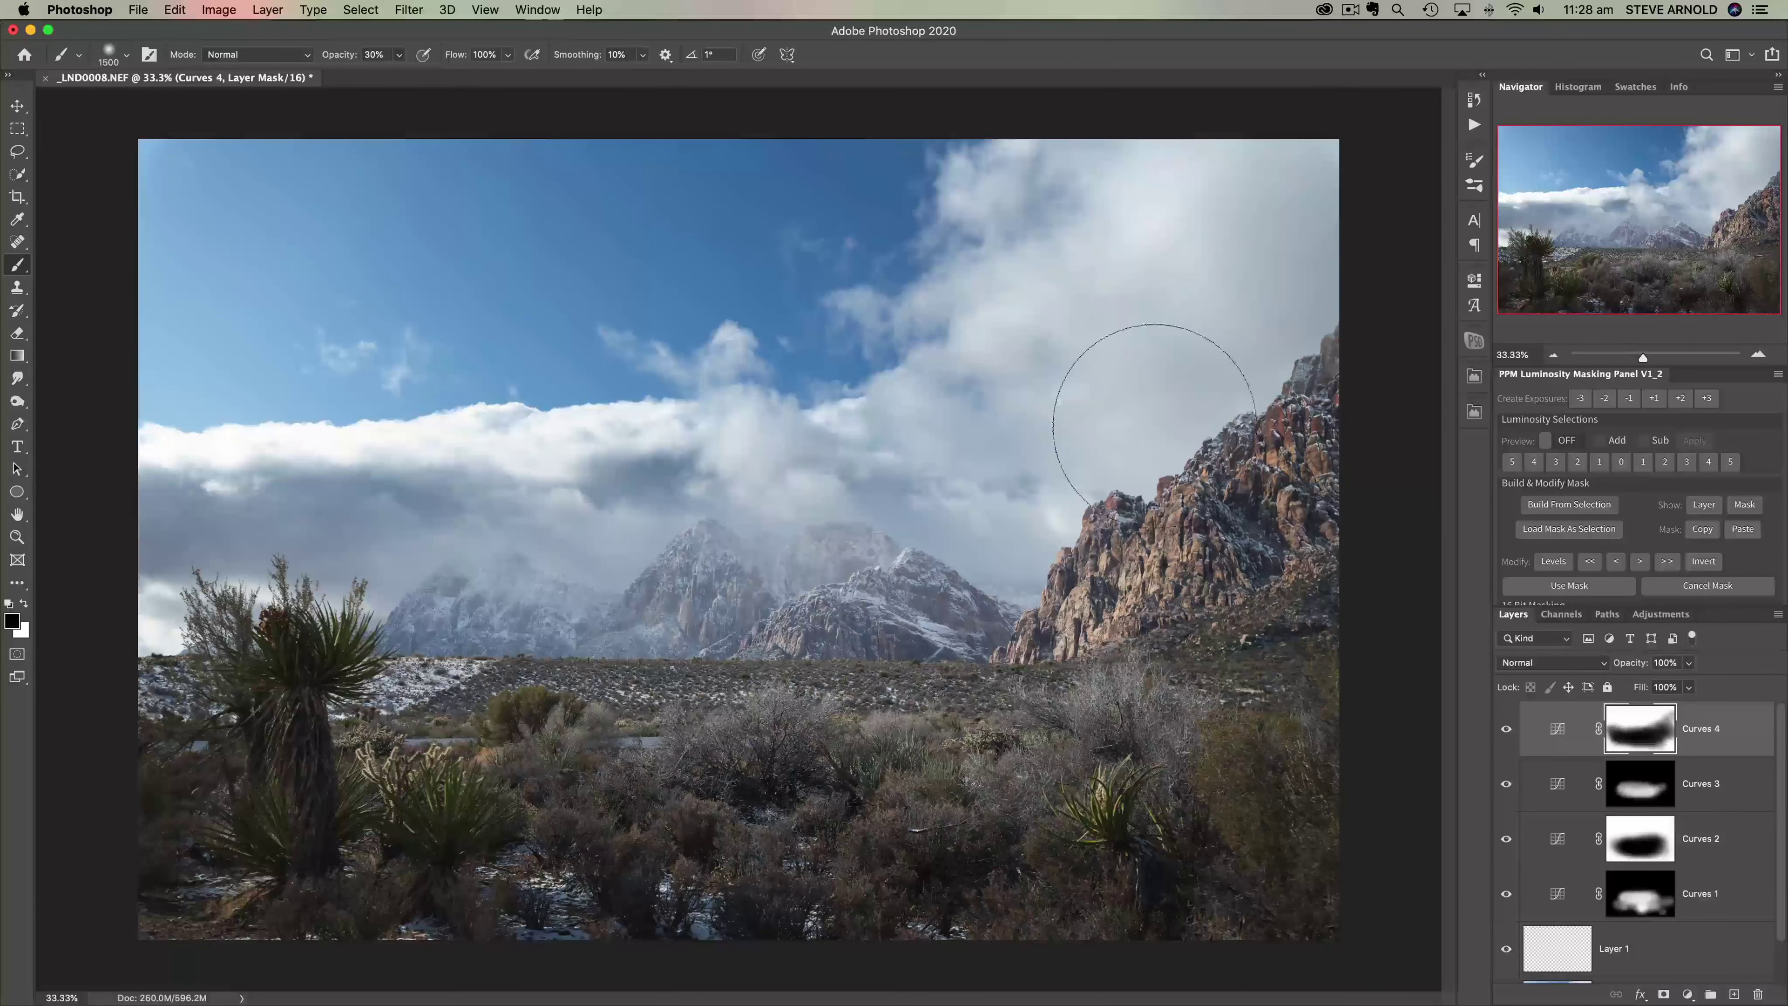
# Step: Hide Curves 4 to compare, show Curves 1–4 again, and shrink the brush
pyautogui.click(1506, 728)
pyautogui.moveTo(1506, 891); pyautogui.dragTo(1504, 735)
pyautogui.press('[')
pyautogui.press('[')
pyautogui.press('[')
pyautogui.press('[')
pyautogui.press('[')
pyautogui.press('[')
# Step: Load Luminosity Selections 1 in the PPM panel and add a Warm colour filter through it
pyautogui.scroll(-2, 1638, 526)
pyautogui.scroll(-2, 1699, 514)
pyautogui.scroll(-2, 1699, 514)
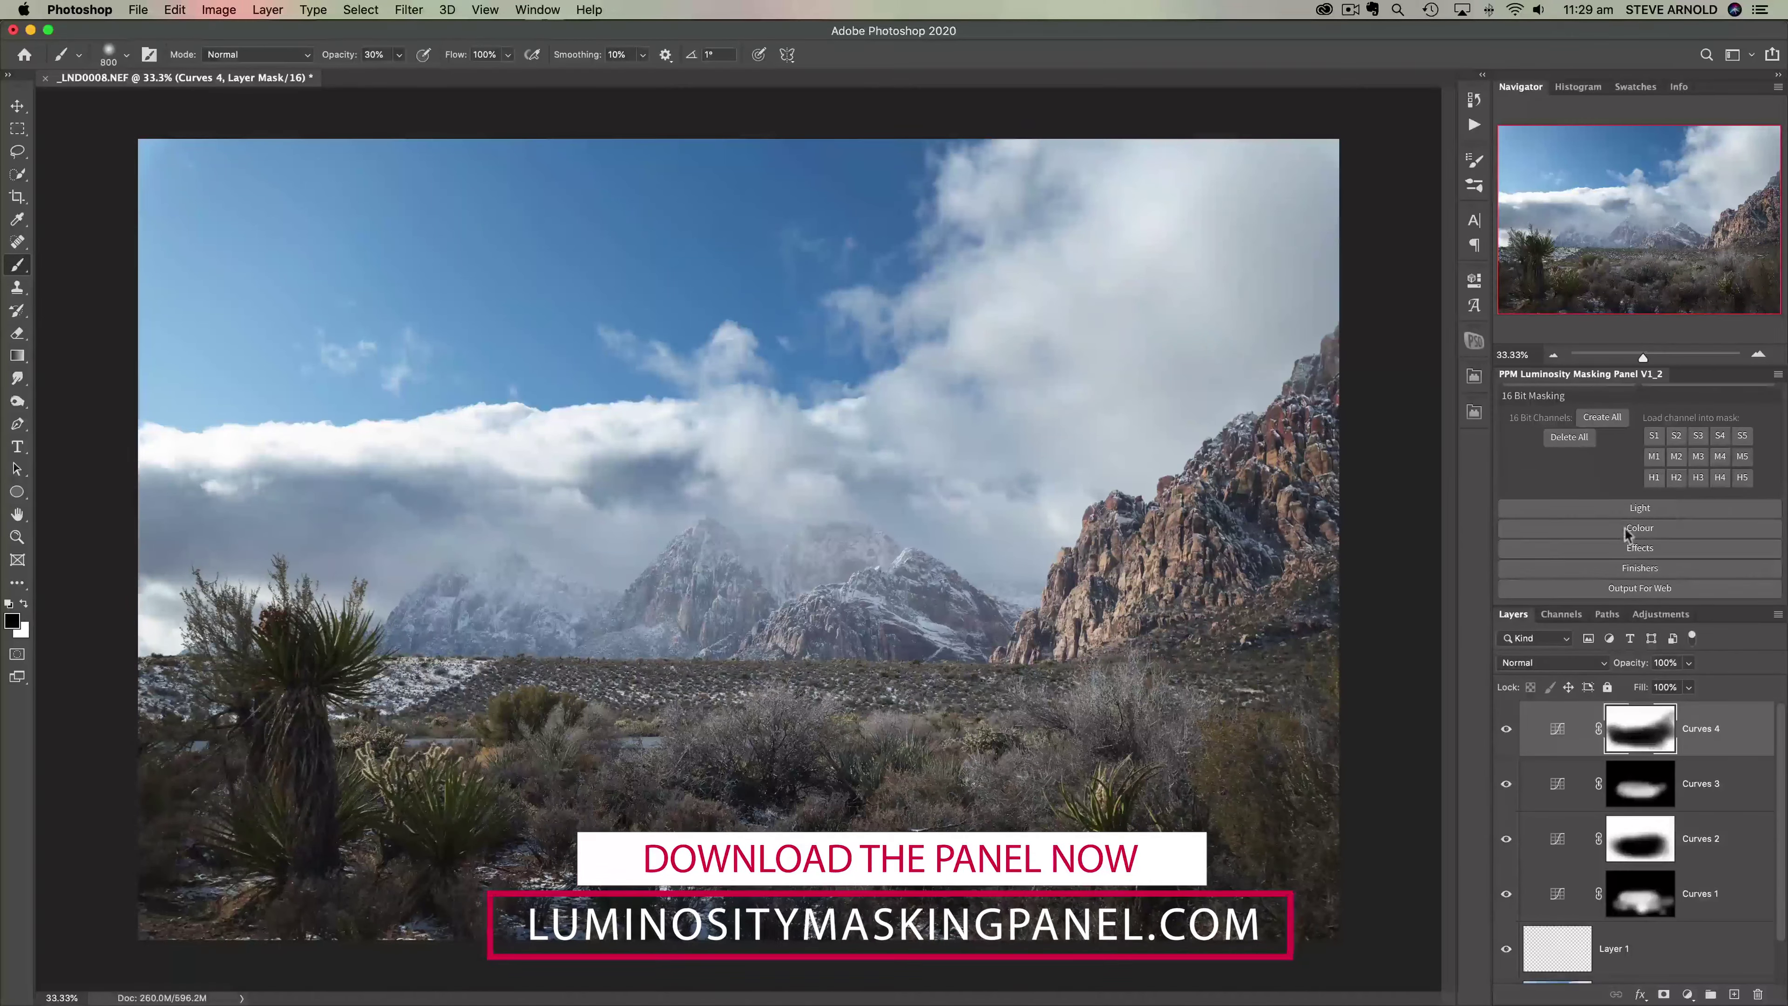
pyautogui.click(1661, 527)
pyautogui.scroll(3, 1656, 473)
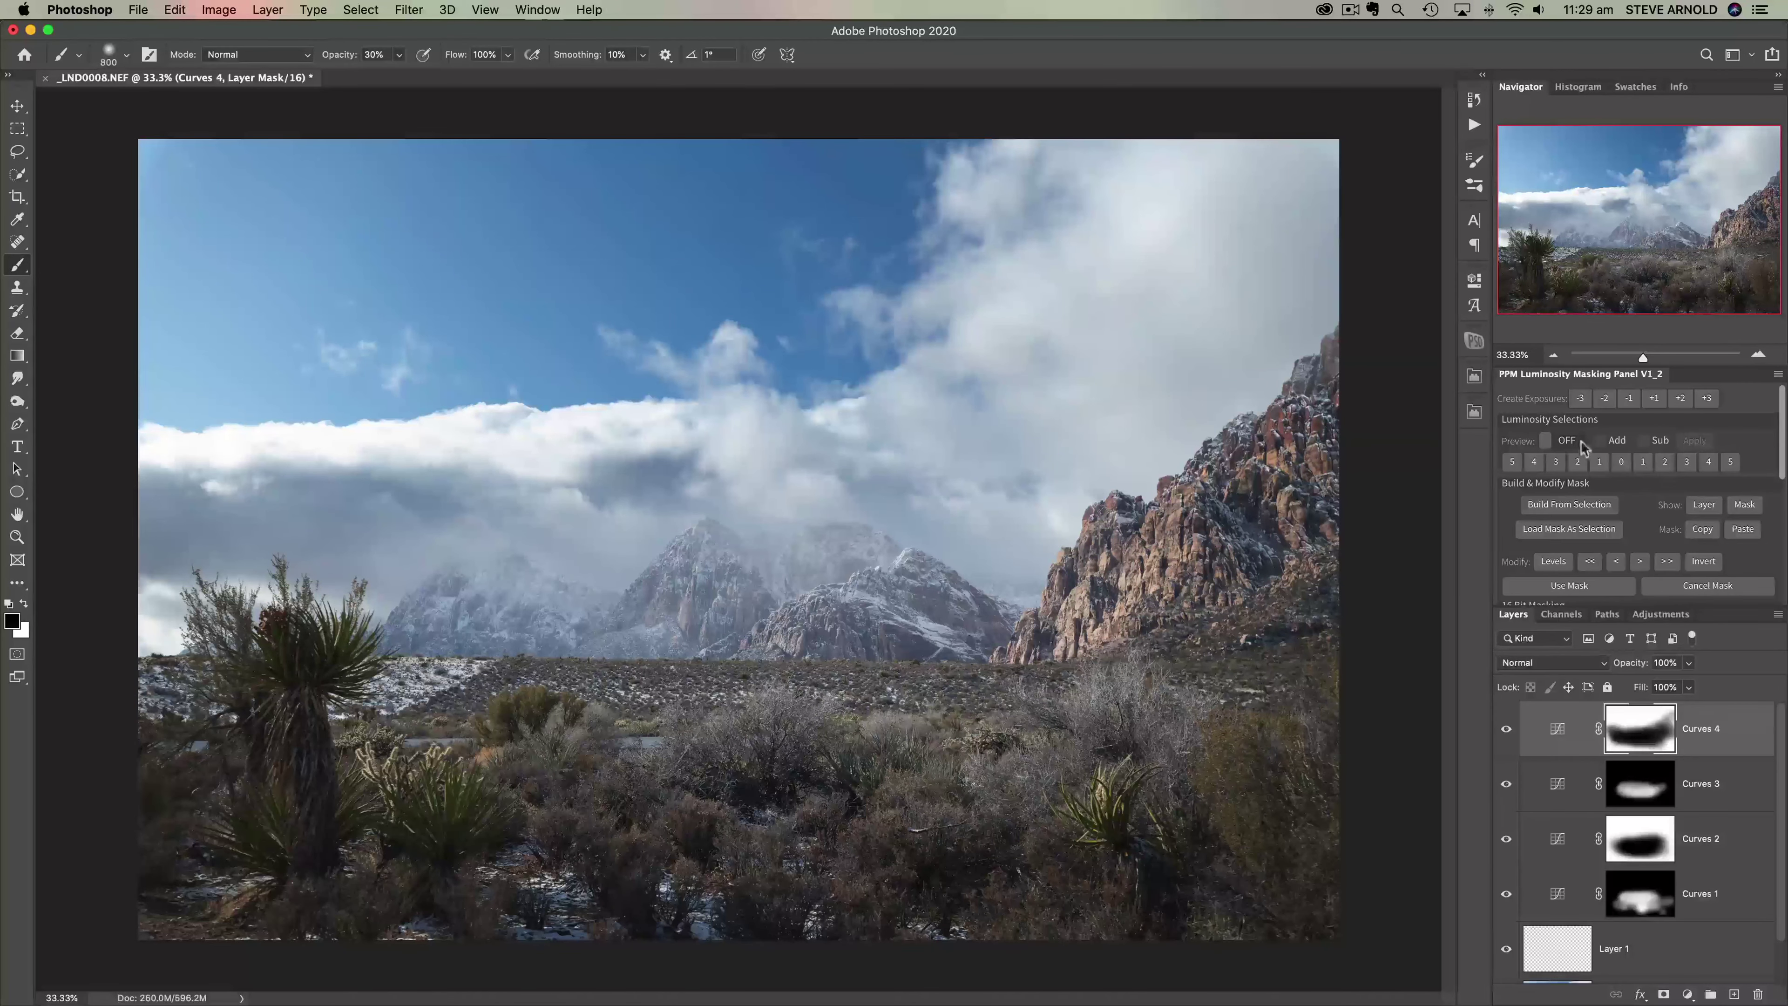
pyautogui.click(1642, 462)
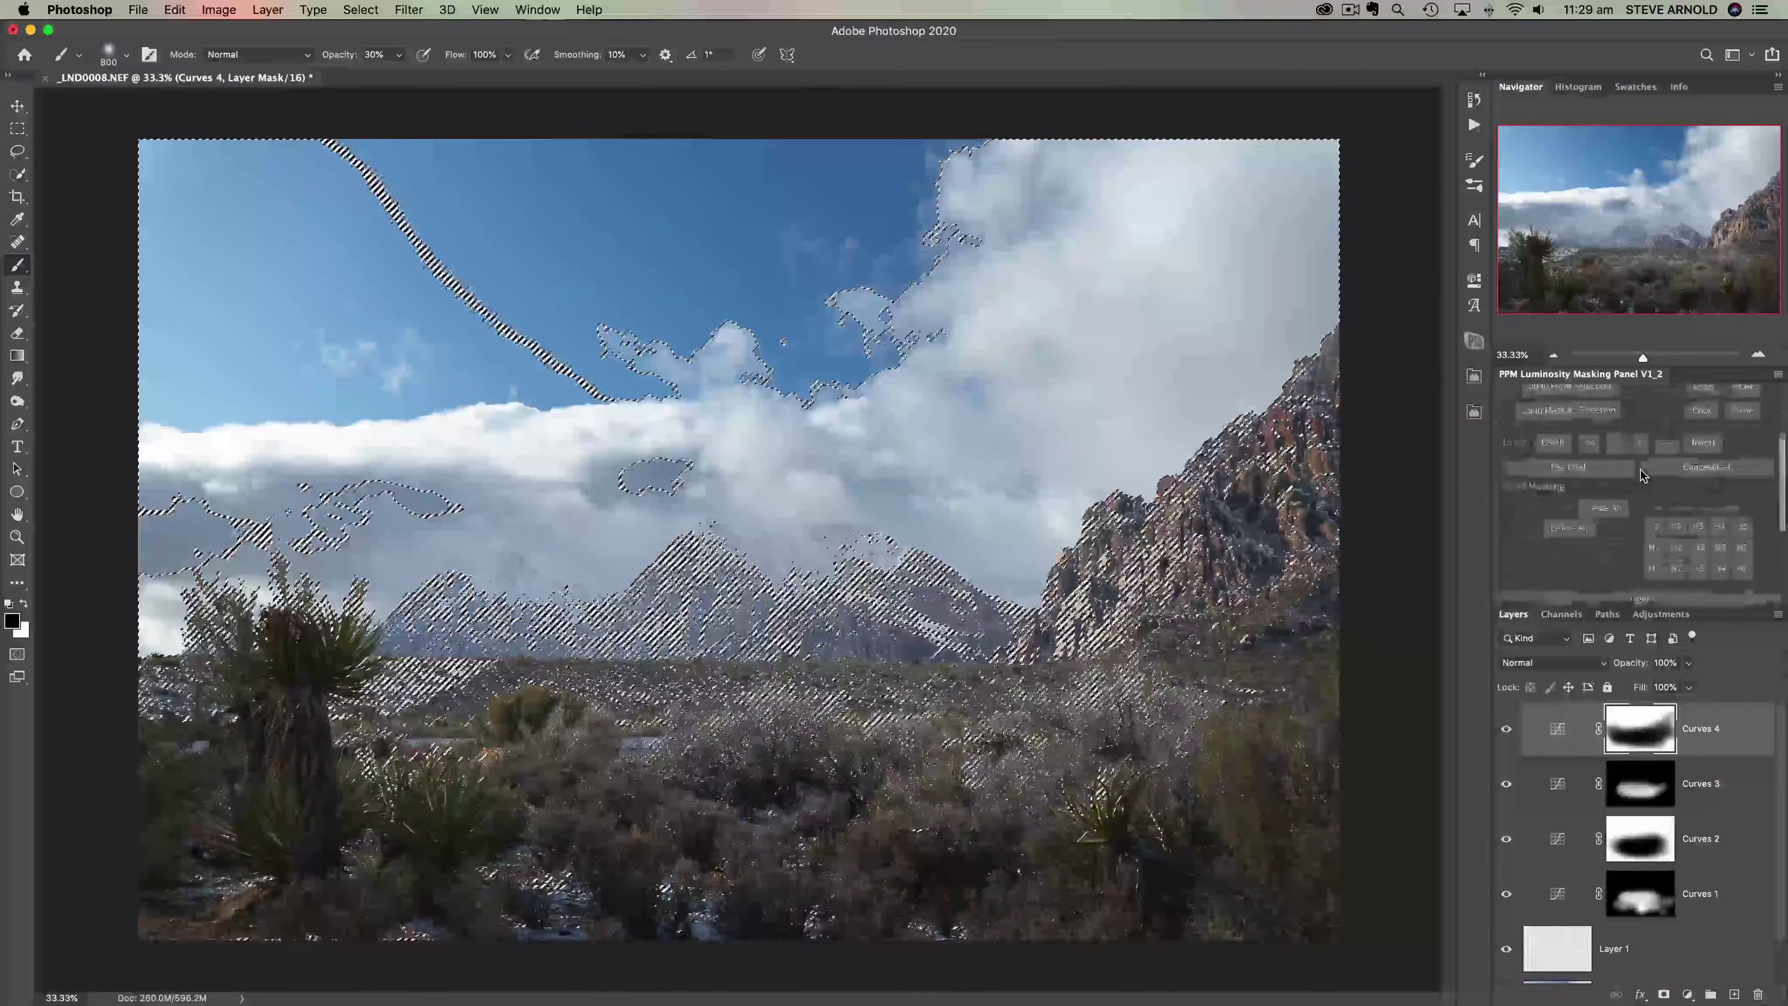
pyautogui.scroll(-5, 1642, 475)
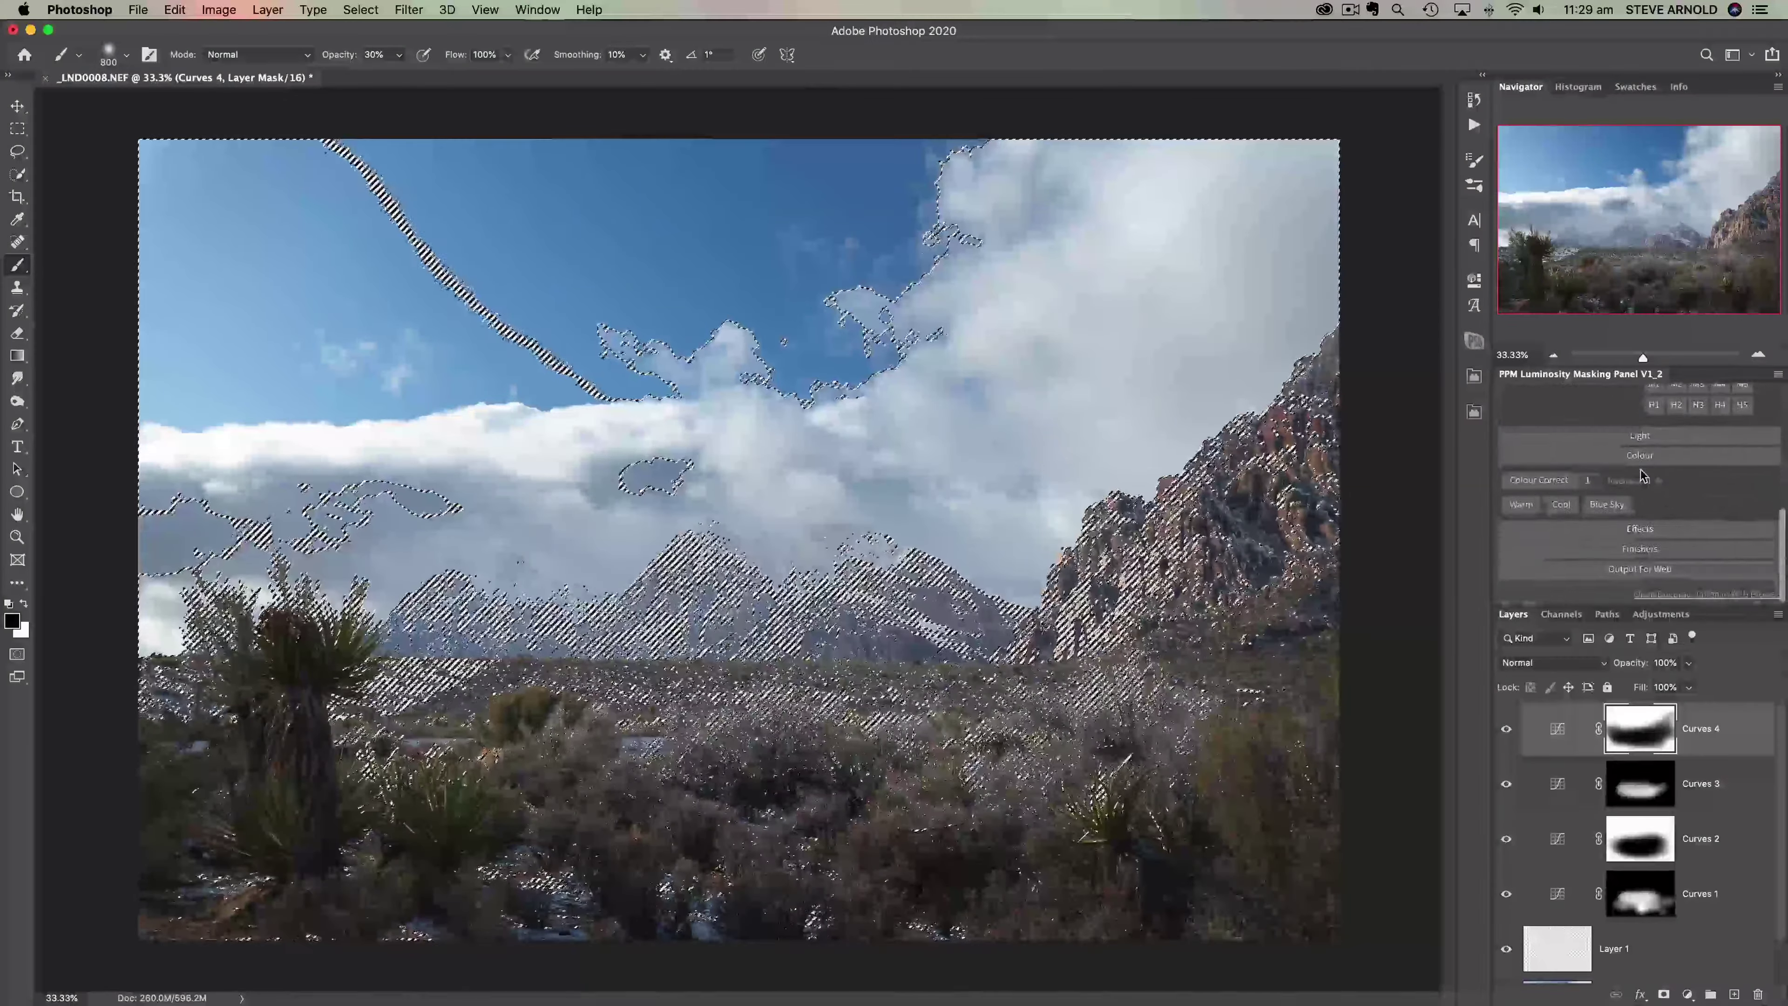
pyautogui.click(1518, 504)
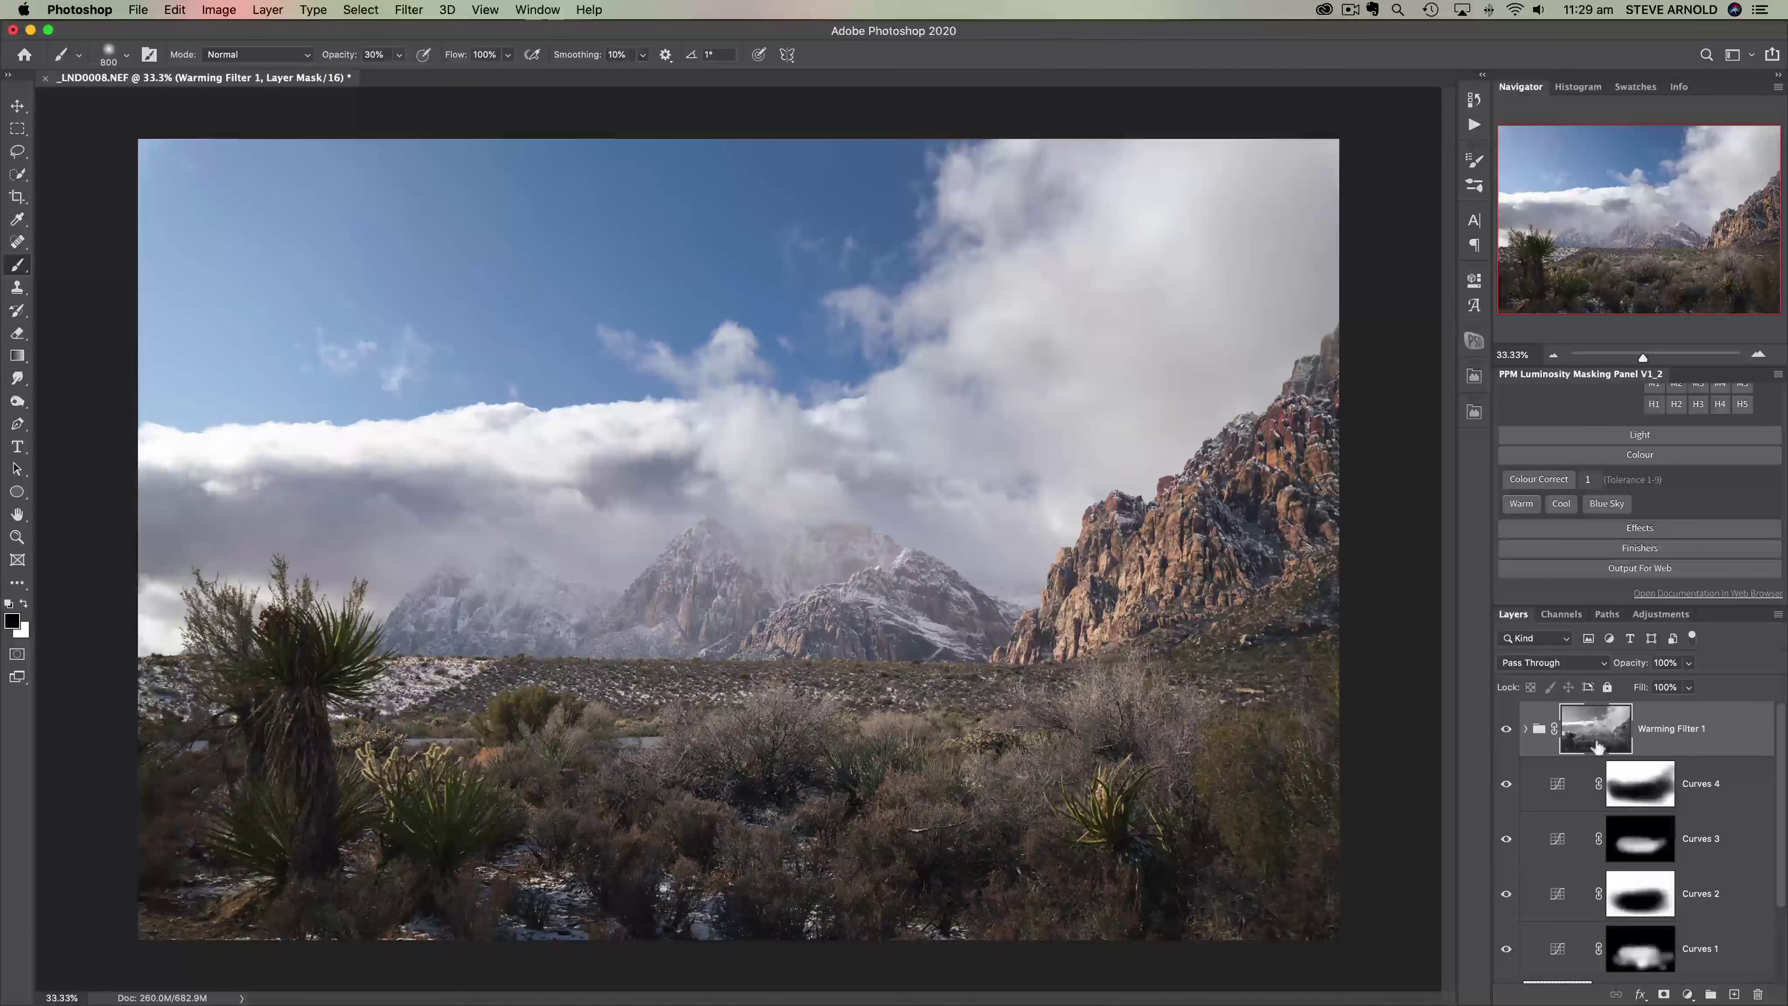
# Step: Toggle the Warming Filter 1 group on and off to judge the warming
pyautogui.click(1506, 730)
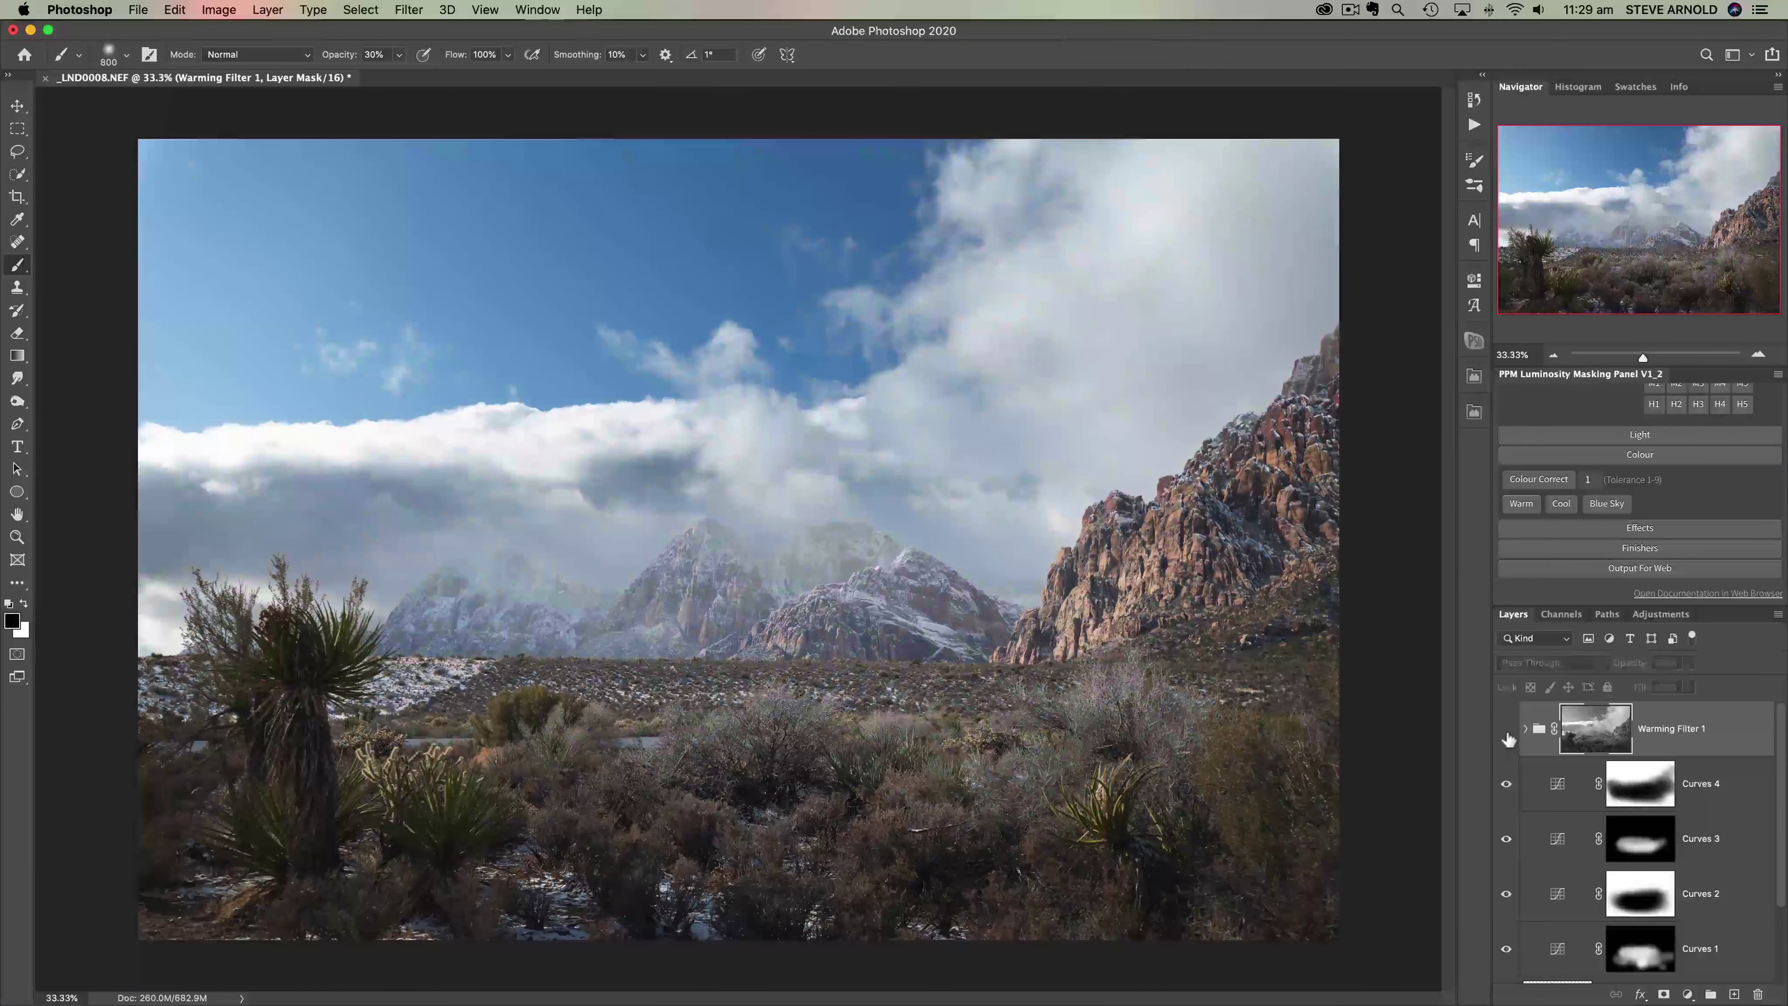
pyautogui.click(1506, 731)
pyautogui.click(1505, 729)
pyautogui.click(1506, 730)
pyautogui.click(1506, 730)
pyautogui.click(1506, 730)
pyautogui.click(1506, 731)
pyautogui.click(1506, 729)
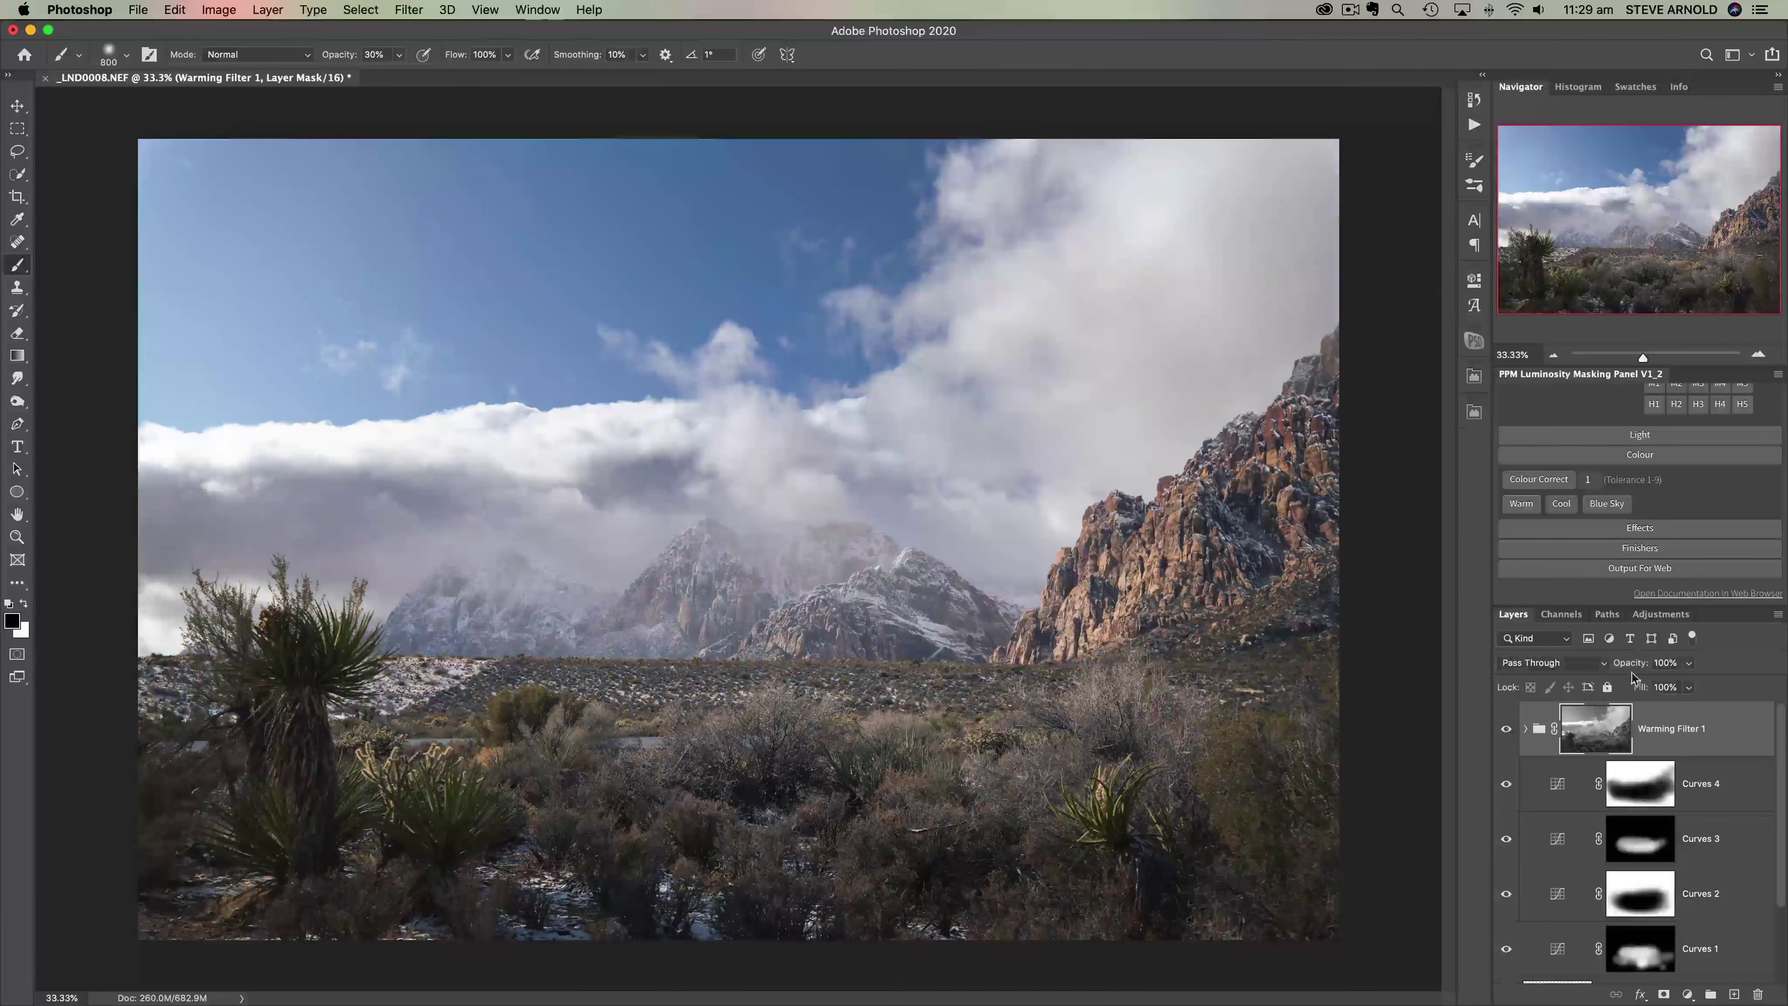
# Step: Lower Warming Filter 1's opacity to 80%, compare again, and zoom out then back to 33.33%
pyautogui.moveTo(1634, 669); pyautogui.dragTo(1616, 669)
pyautogui.click(1508, 733)
pyautogui.click(1509, 730)
pyautogui.click(1510, 730)
pyautogui.click(1511, 730)
pyautogui.click(1555, 356)
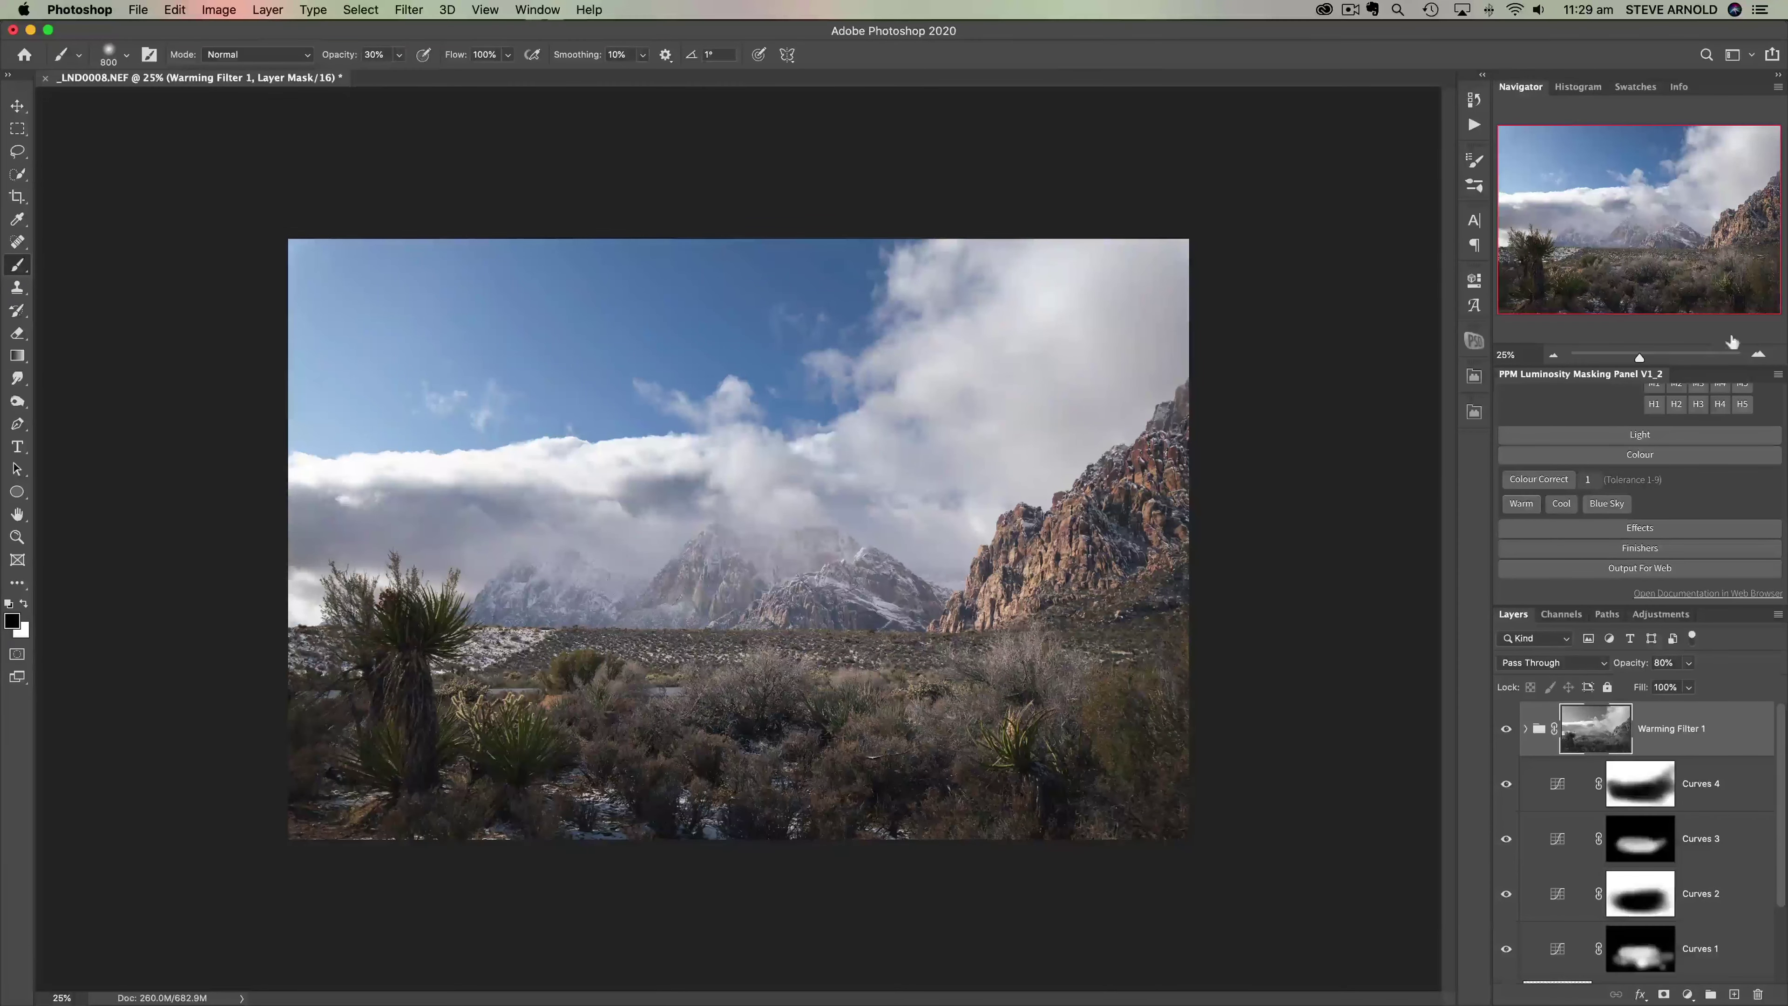
pyautogui.click(1757, 354)
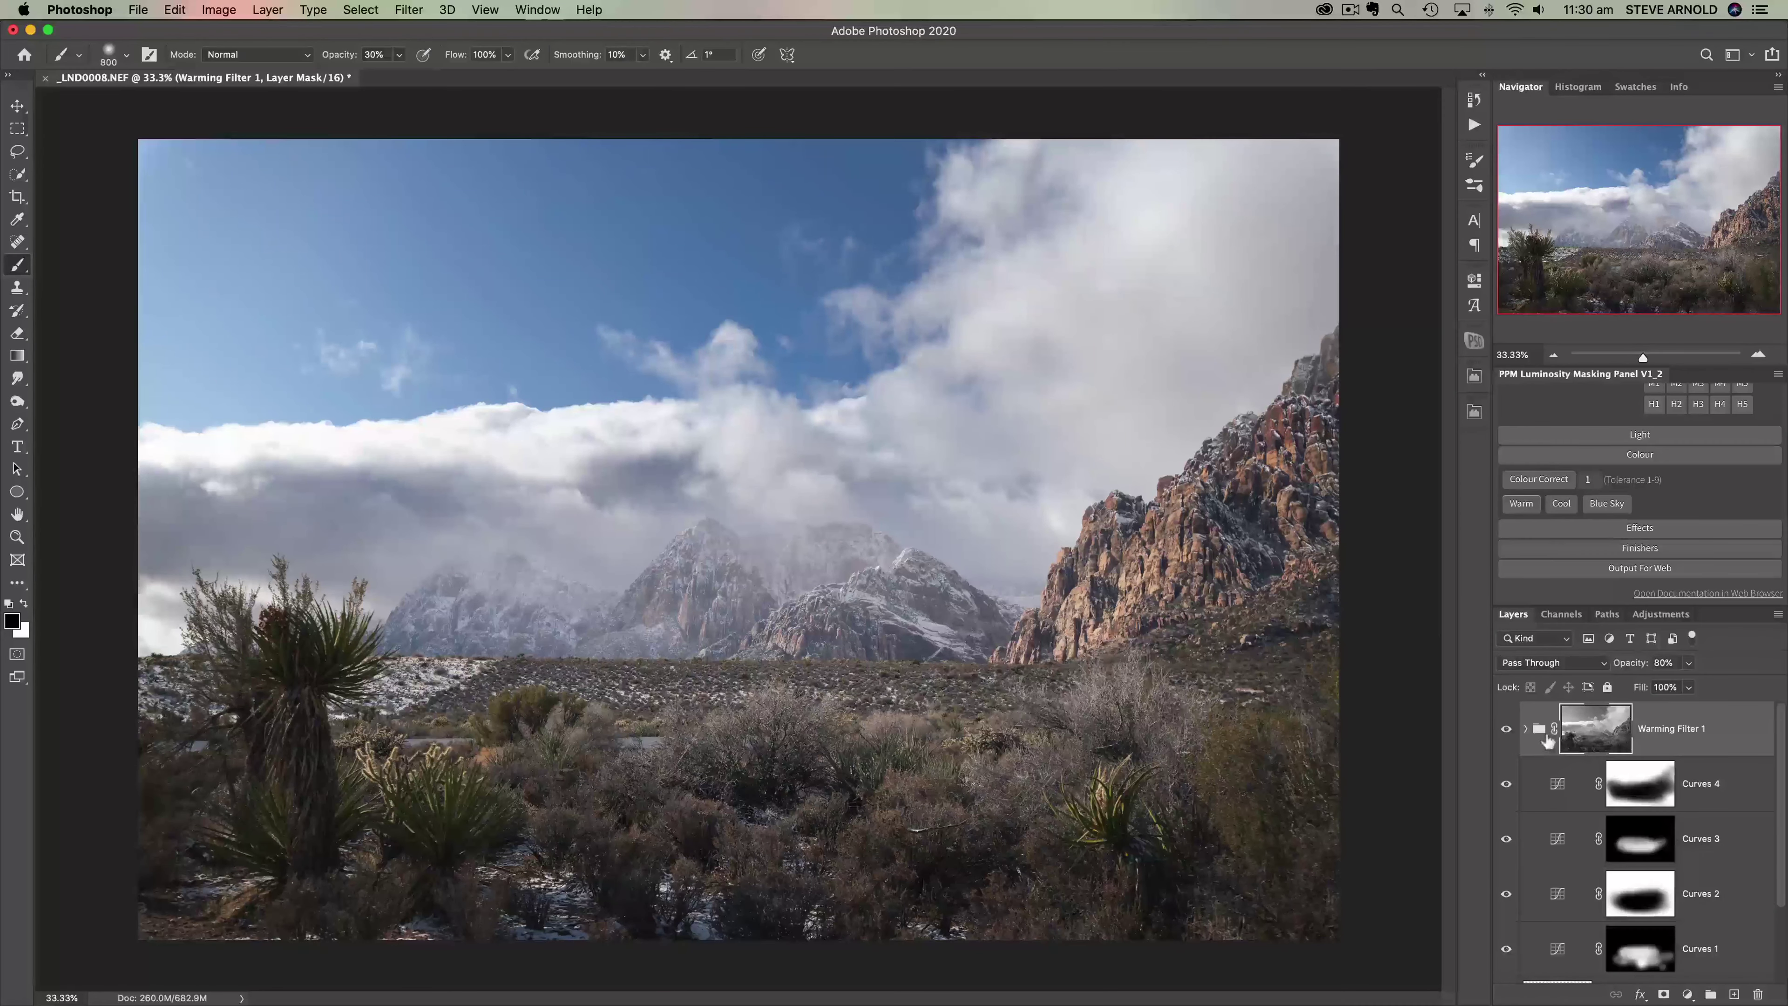
# Step: Duplicate Warming Filter 1 and place the copy inside a new Group 1
pyautogui.moveTo(1541, 736); pyautogui.dragTo(1736, 996)
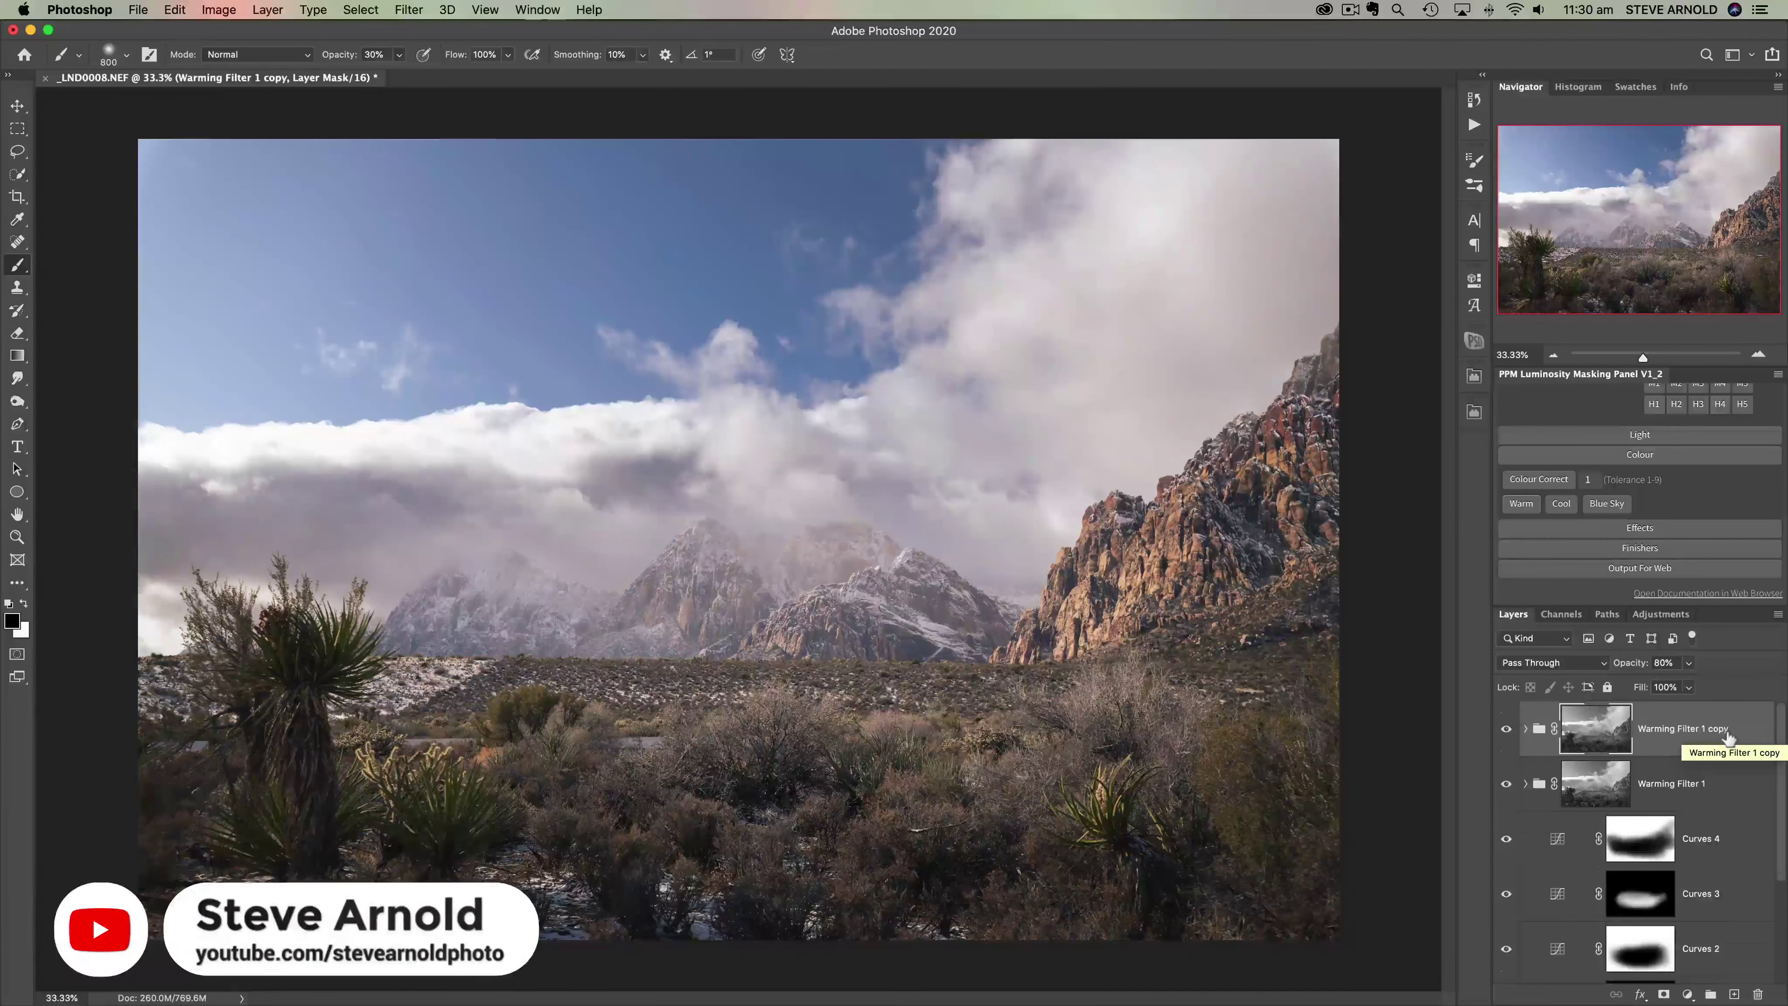
pyautogui.press('super+g')
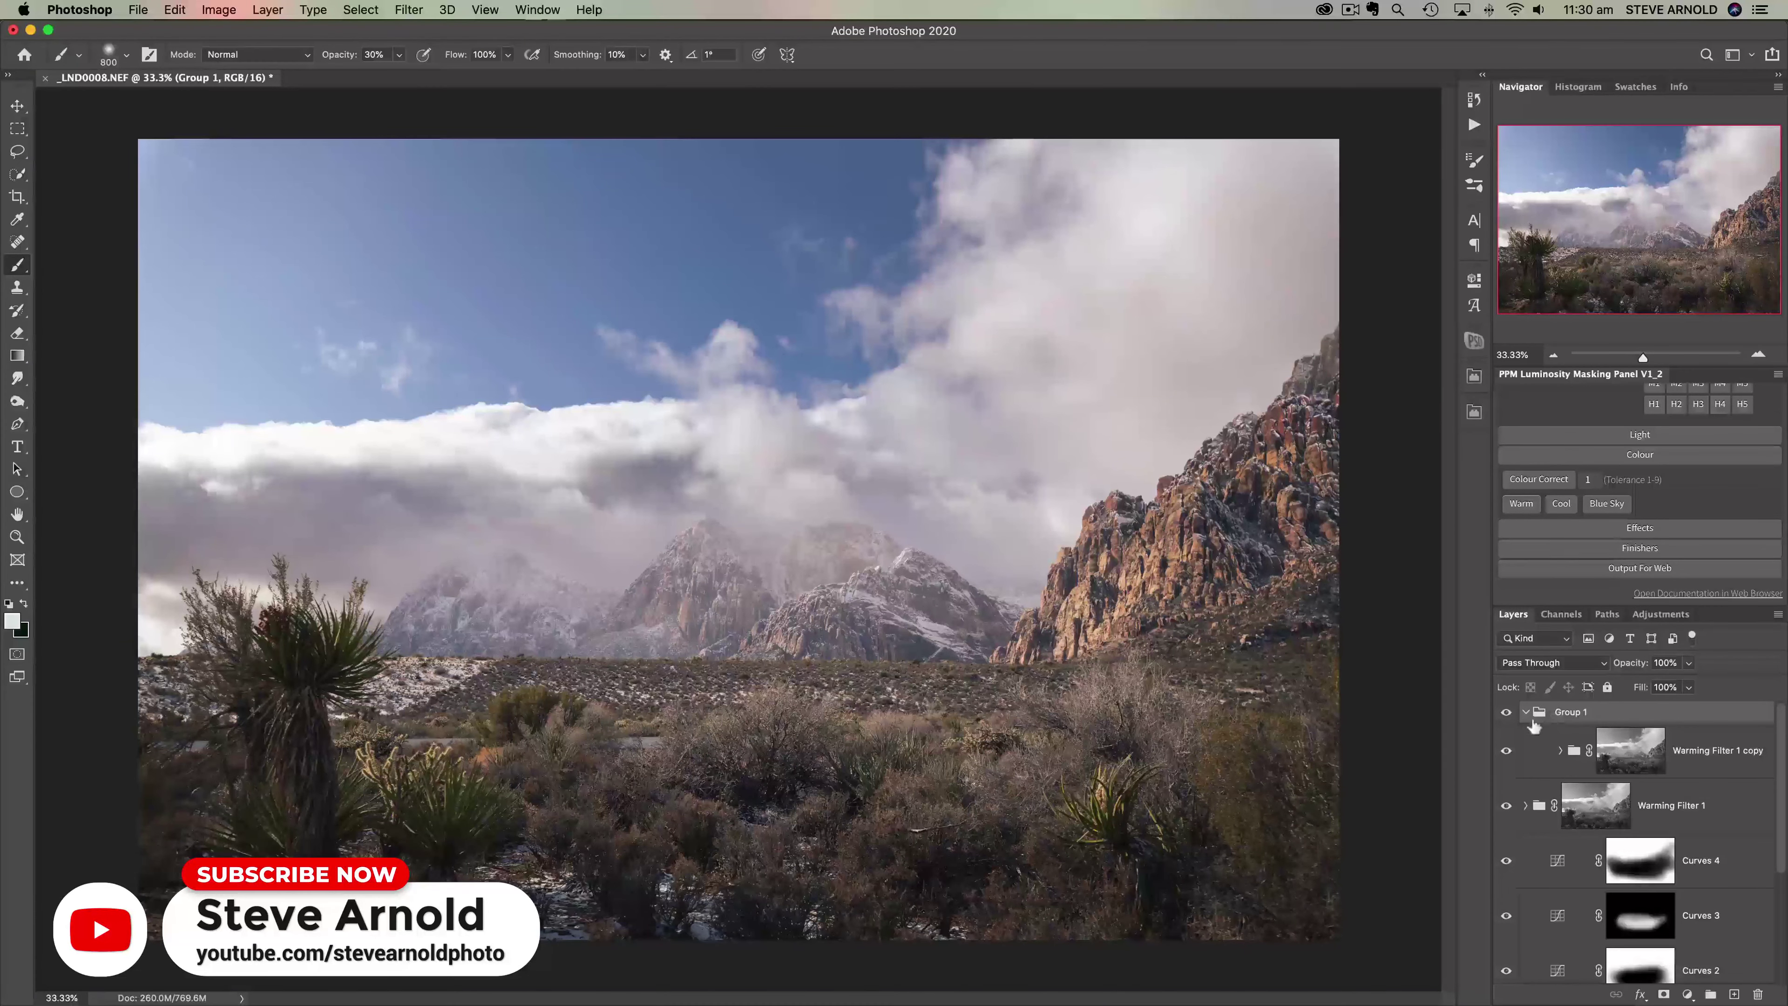
# Step: Give Group 1 an inverted black mask and paint white over the mountains with a 1200 brush
pyautogui.click(1664, 993)
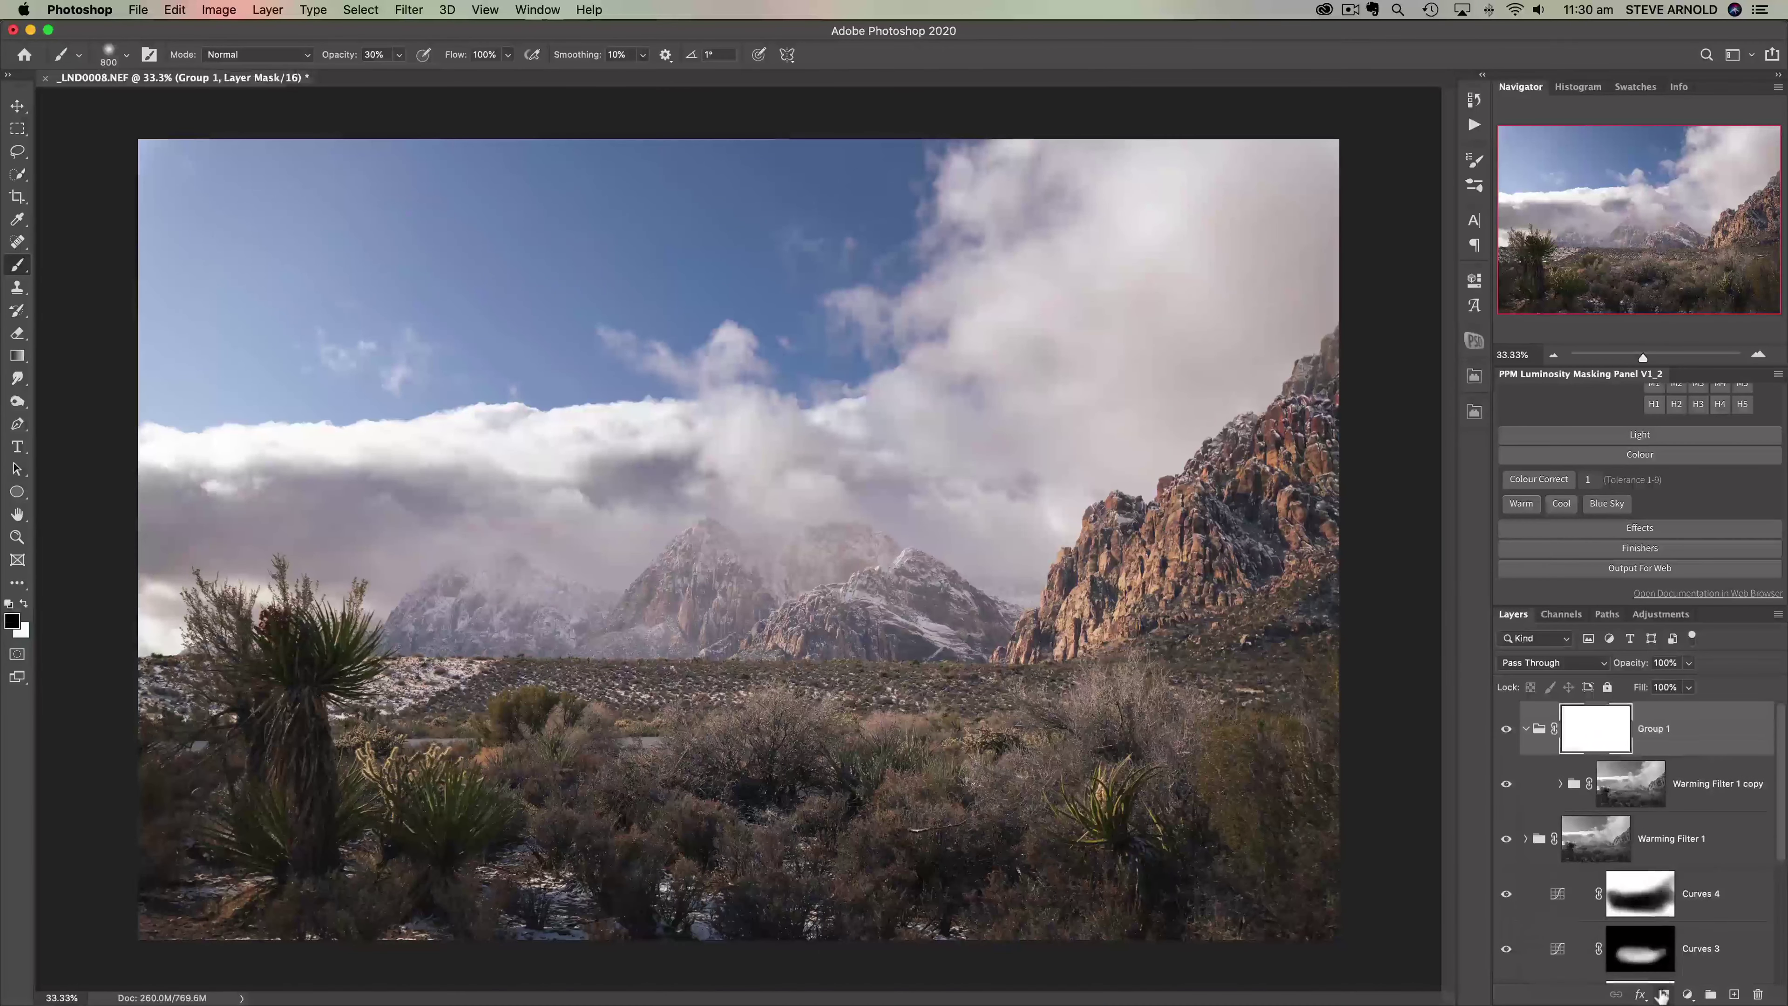
pyautogui.press('super+i')
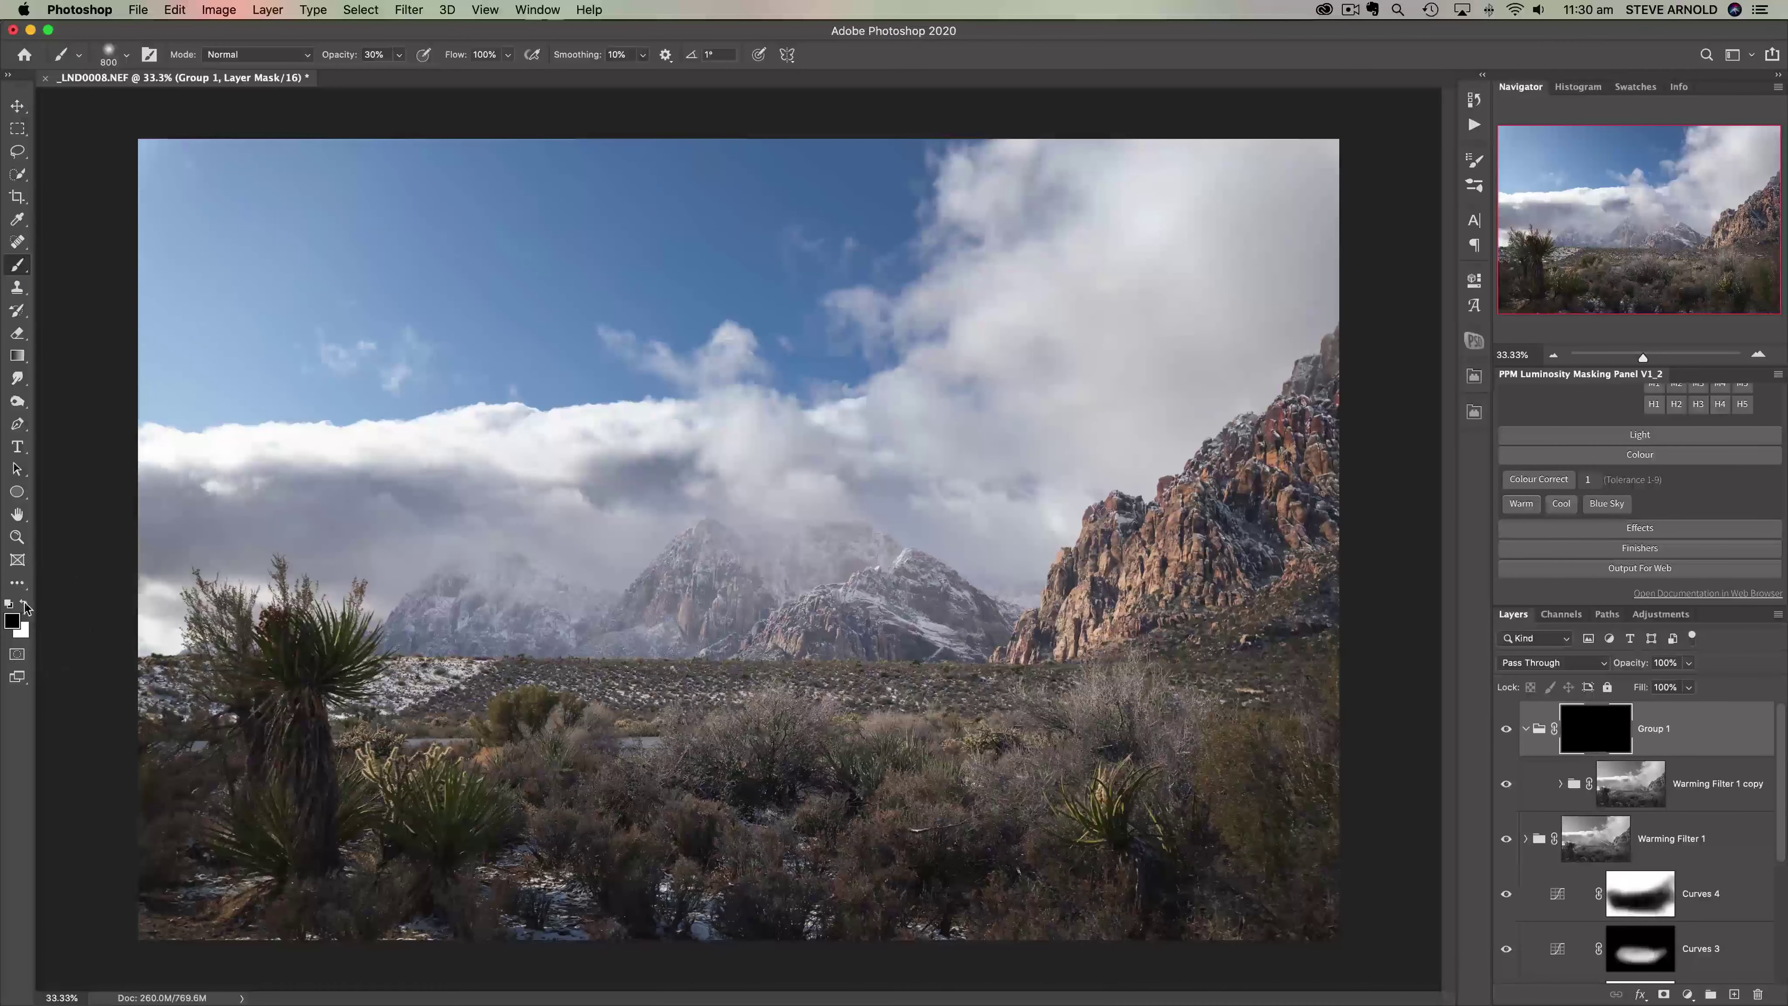
pyautogui.press('x')
pyautogui.press(']')
pyautogui.press(']')
pyautogui.press(']')
pyautogui.press(']')
pyautogui.moveTo(560, 604); pyautogui.dragTo(975, 633)
pyautogui.moveTo(507, 620); pyautogui.dragTo(476, 602)
# Step: Zoom to 25% and toggle the base, adjustment layers and Group 1 to compare, then return to 33.3%
pyautogui.click(1552, 349)
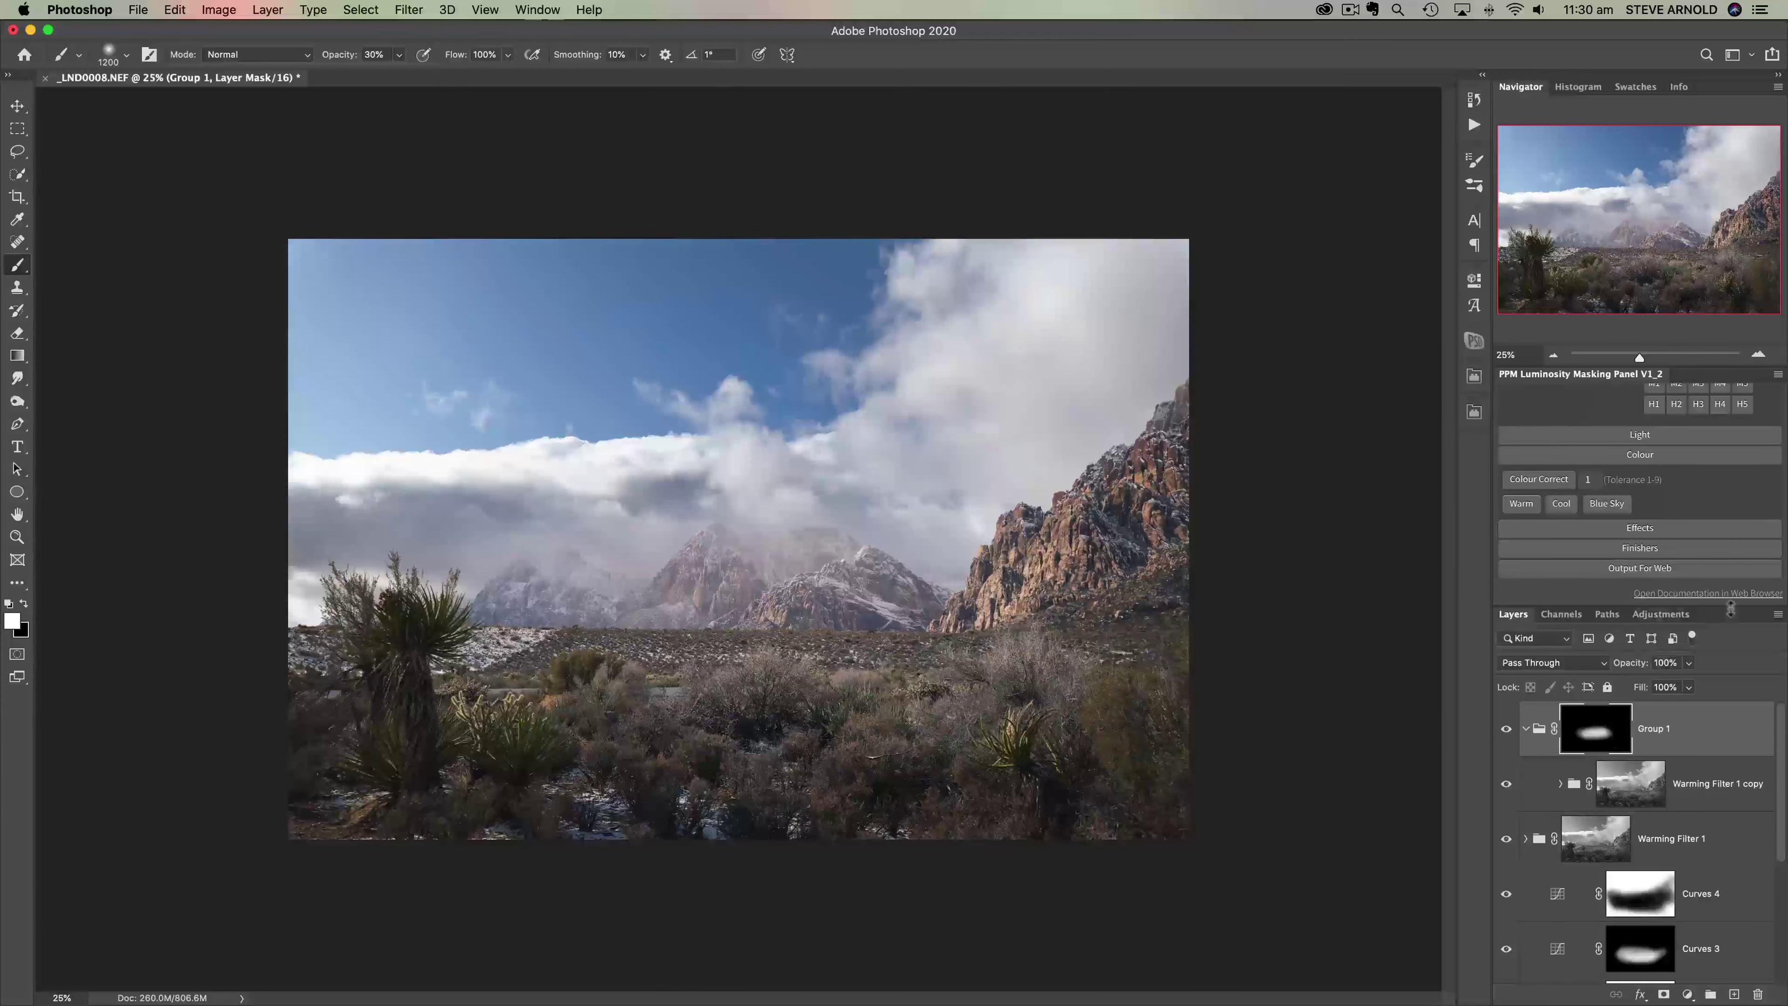
pyautogui.moveTo(1731, 608); pyautogui.dragTo(1725, 469)
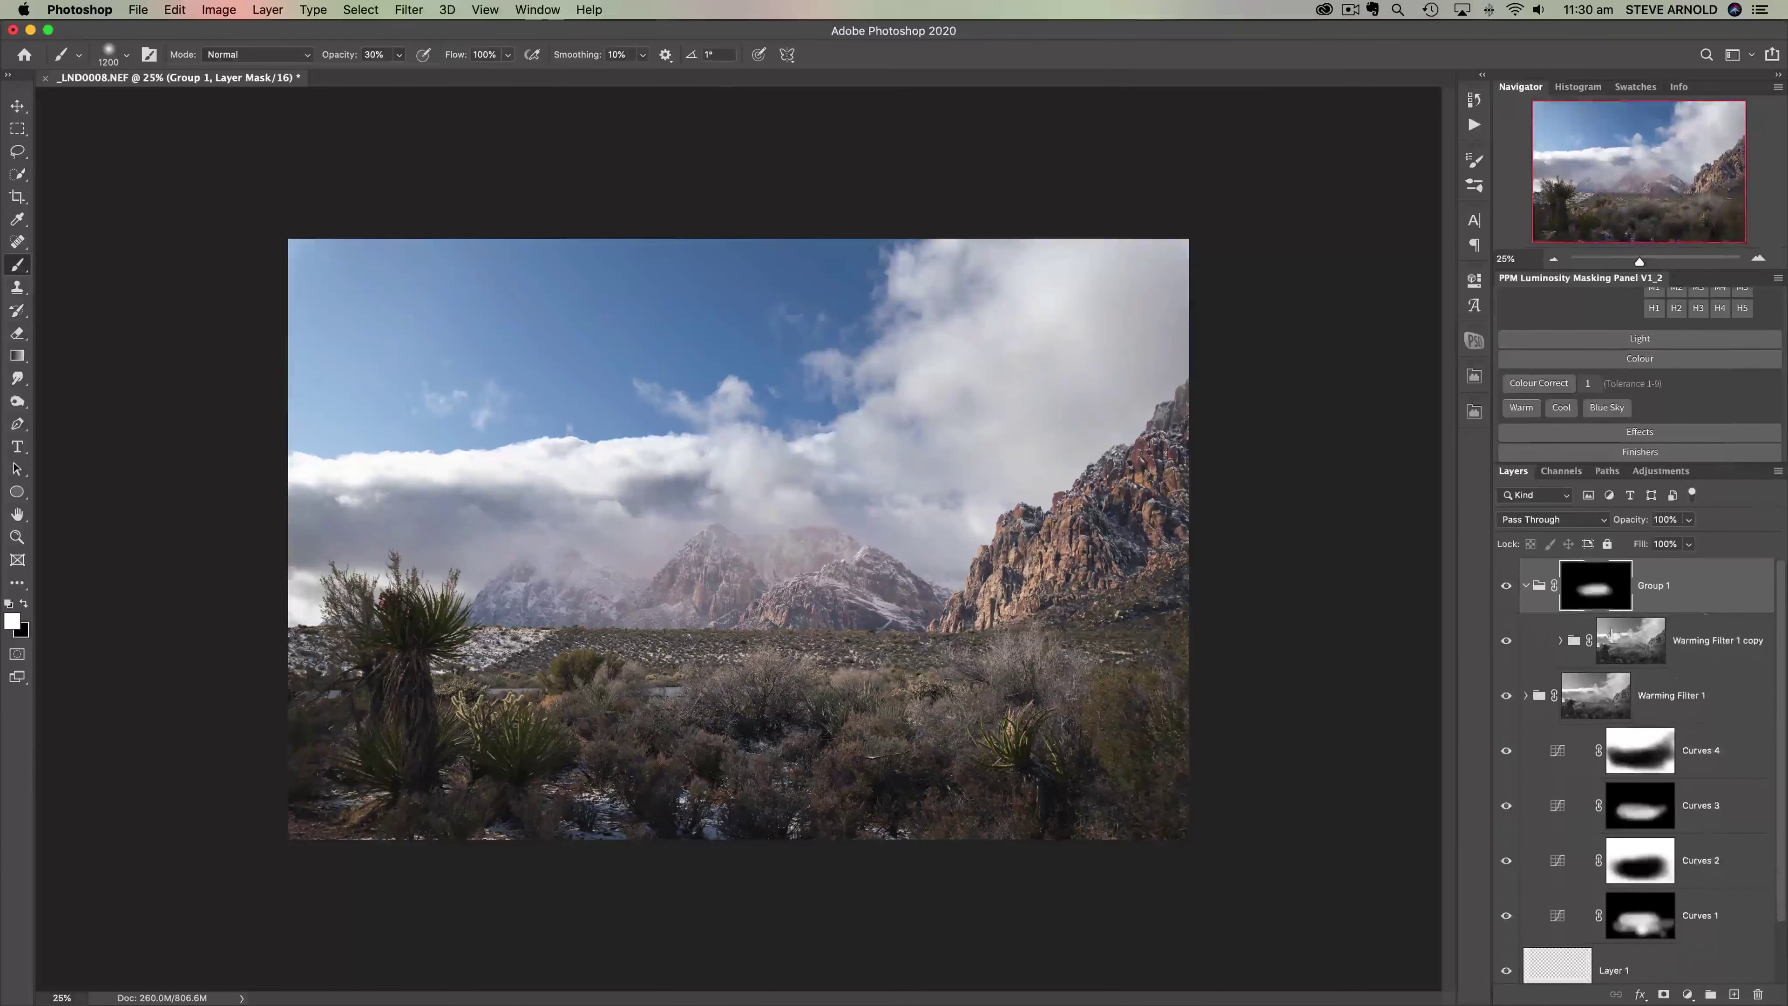
pyautogui.keyDown('alt'); pyautogui.click(1504, 958); pyautogui.keyUp('alt')
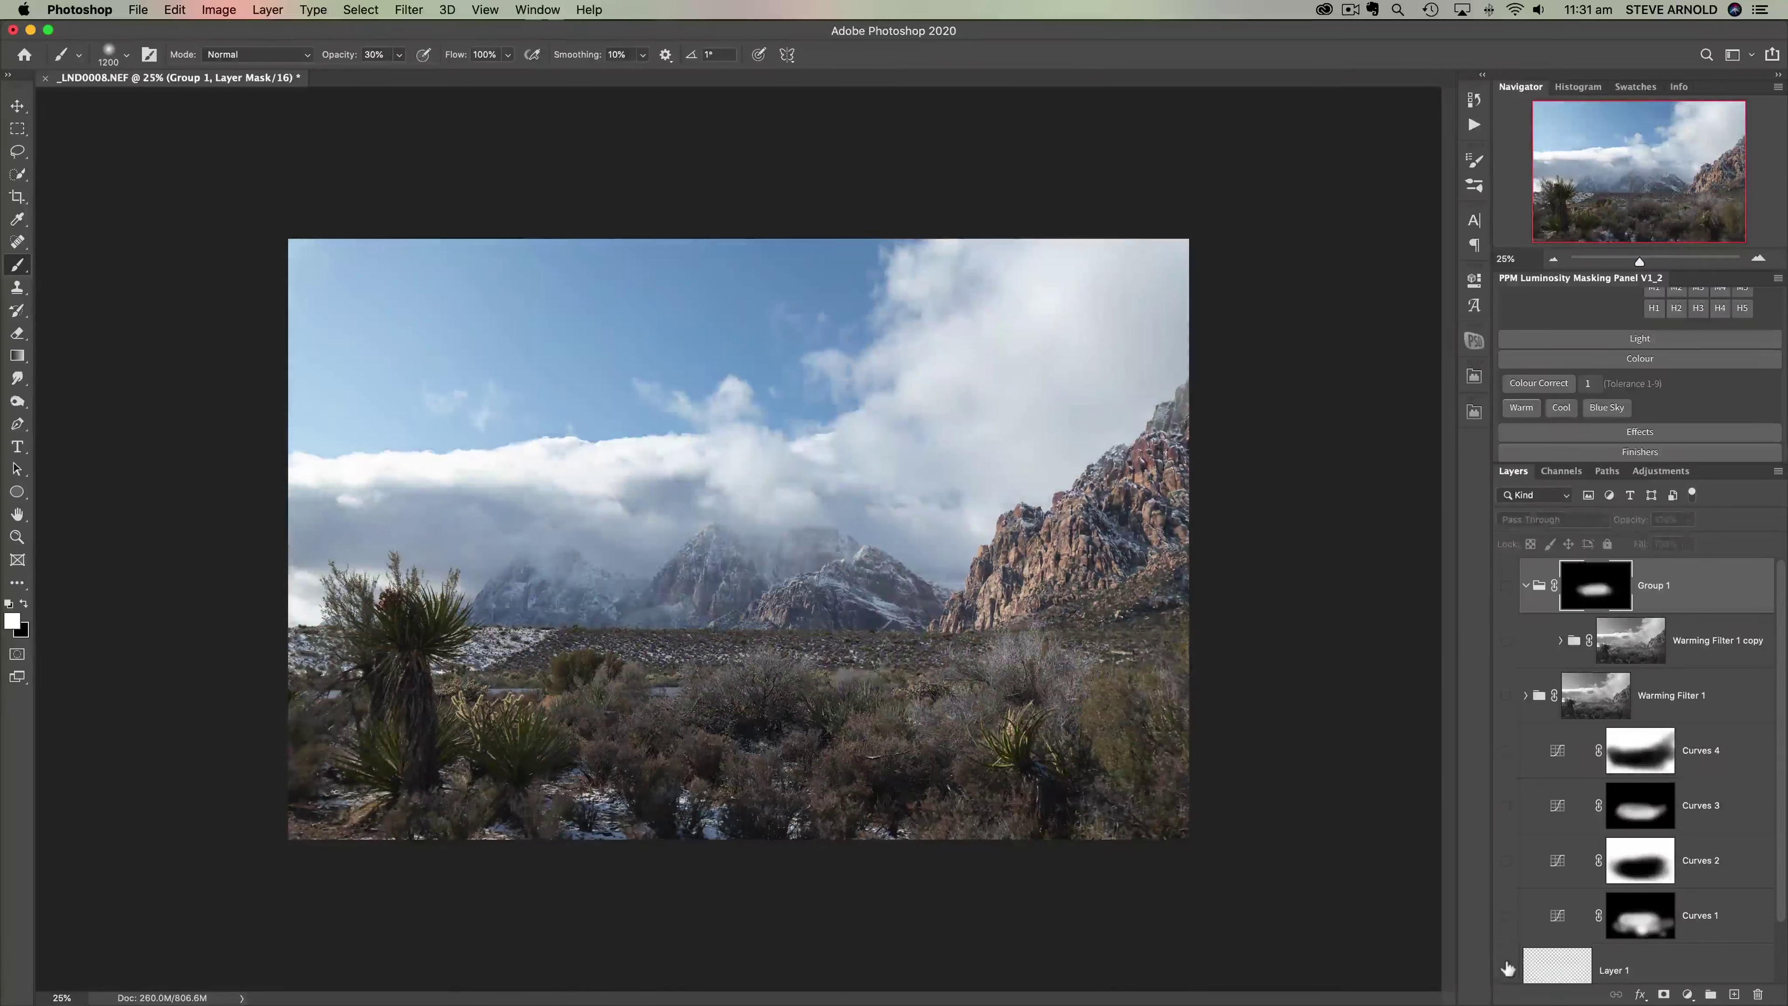
pyautogui.moveTo(1506, 973); pyautogui.dragTo(1508, 598)
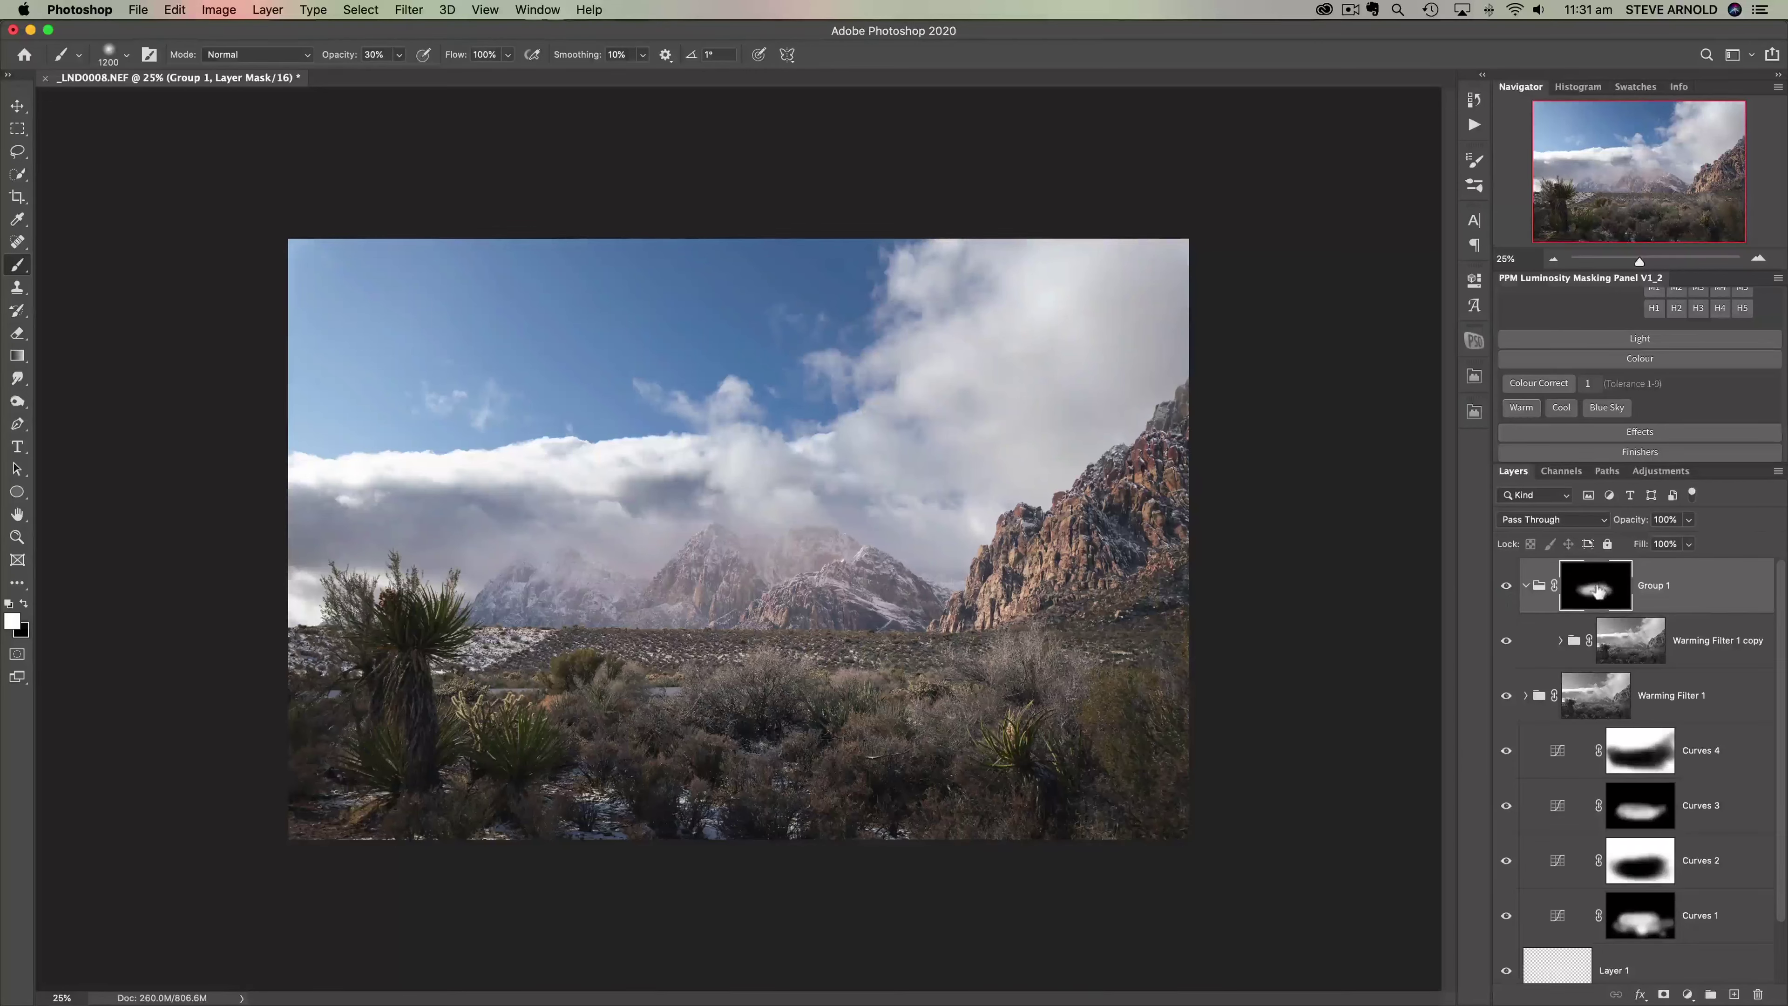
pyautogui.click(1506, 584)
pyautogui.click(1506, 584)
pyautogui.click(1506, 584)
pyautogui.press('super+plus')
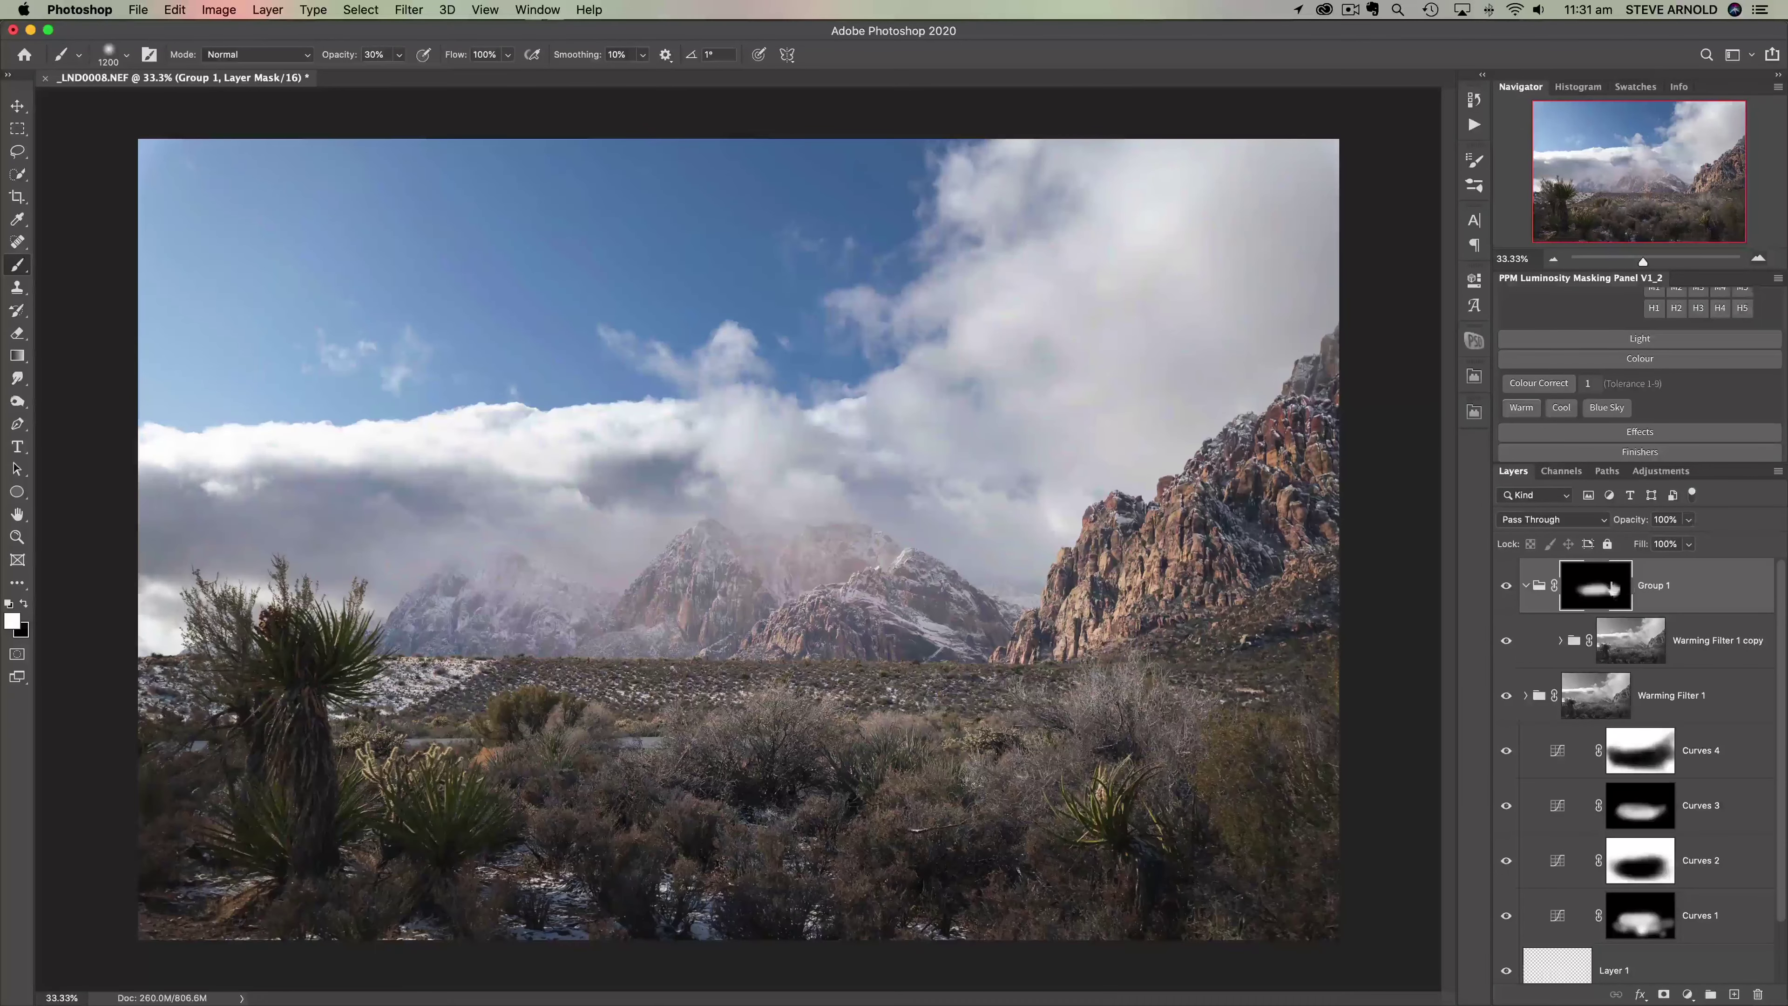
pyautogui.click(1506, 588)
pyautogui.click(1506, 585)
pyautogui.click(1506, 586)
pyautogui.click(1506, 585)
pyautogui.click(1525, 585)
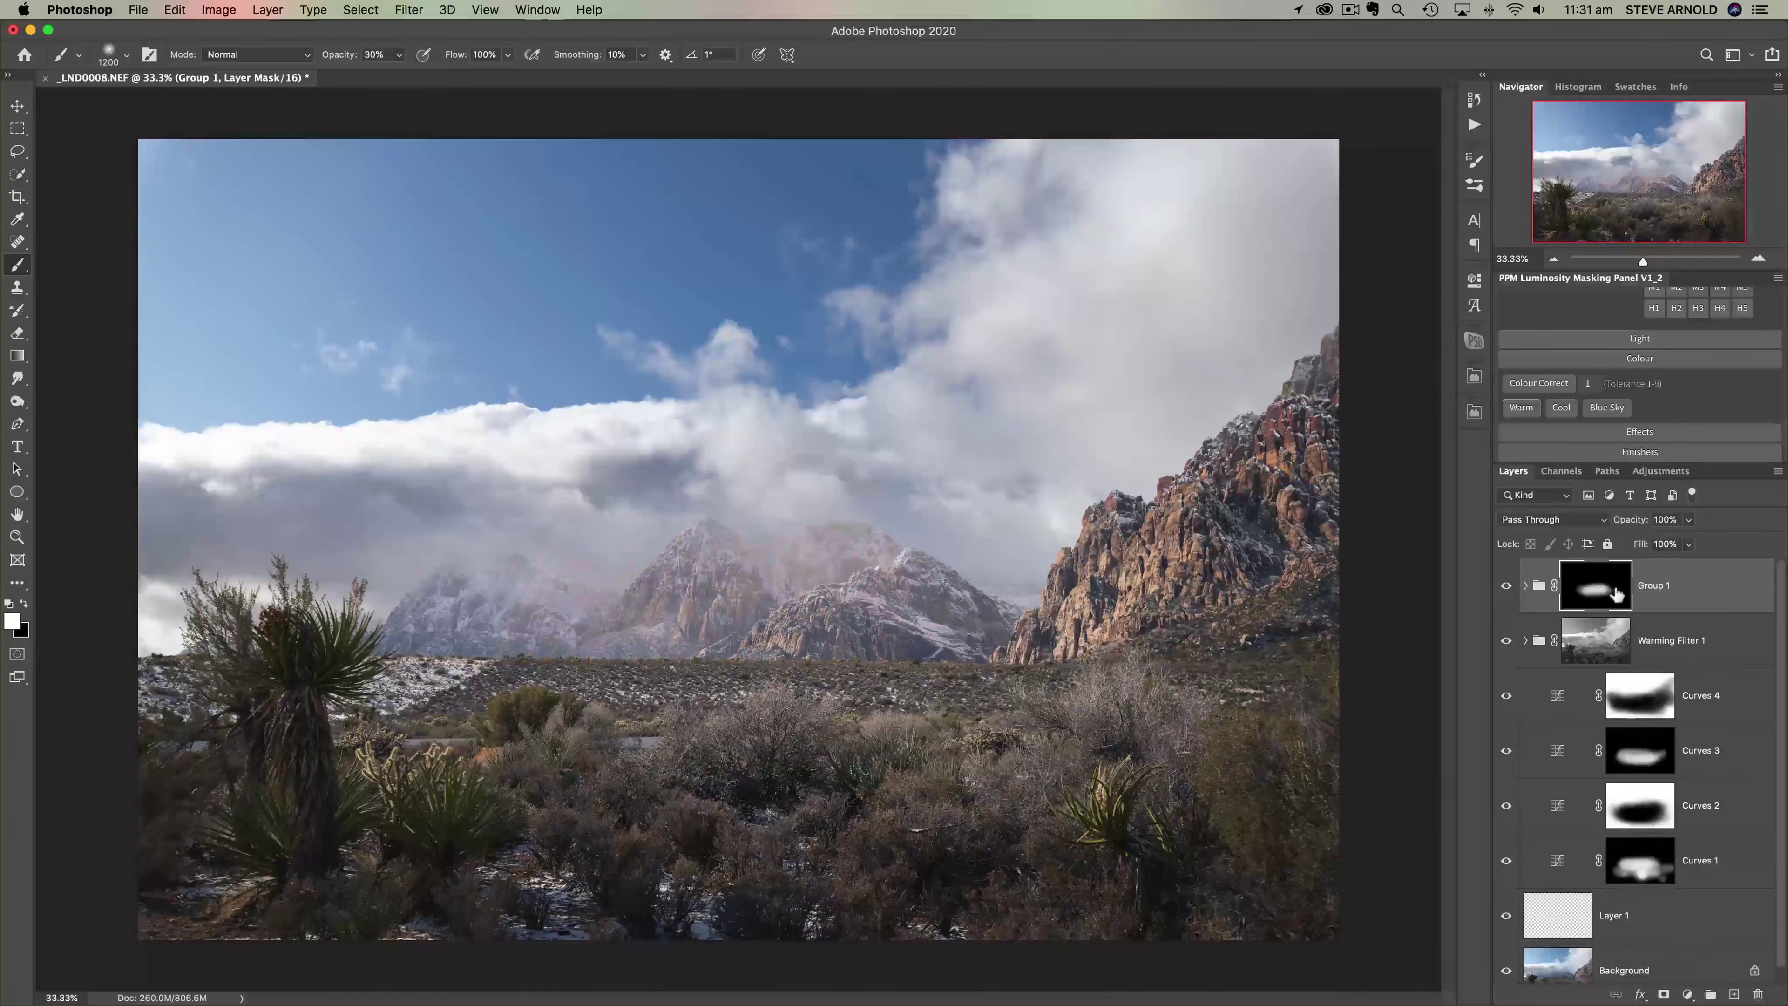
# Step: Refill Group 1's mask with black, set the brush to 600, and zoom in to 50%
pyautogui.click(1506, 586)
pyautogui.click(1506, 585)
pyautogui.press('super+BackSpace')
pyautogui.press('[')
pyautogui.press('[')
pyautogui.press('[')
pyautogui.press('[')
pyautogui.press('[')
pyautogui.press('[')
pyautogui.click(1506, 585)
pyautogui.click(1554, 261)
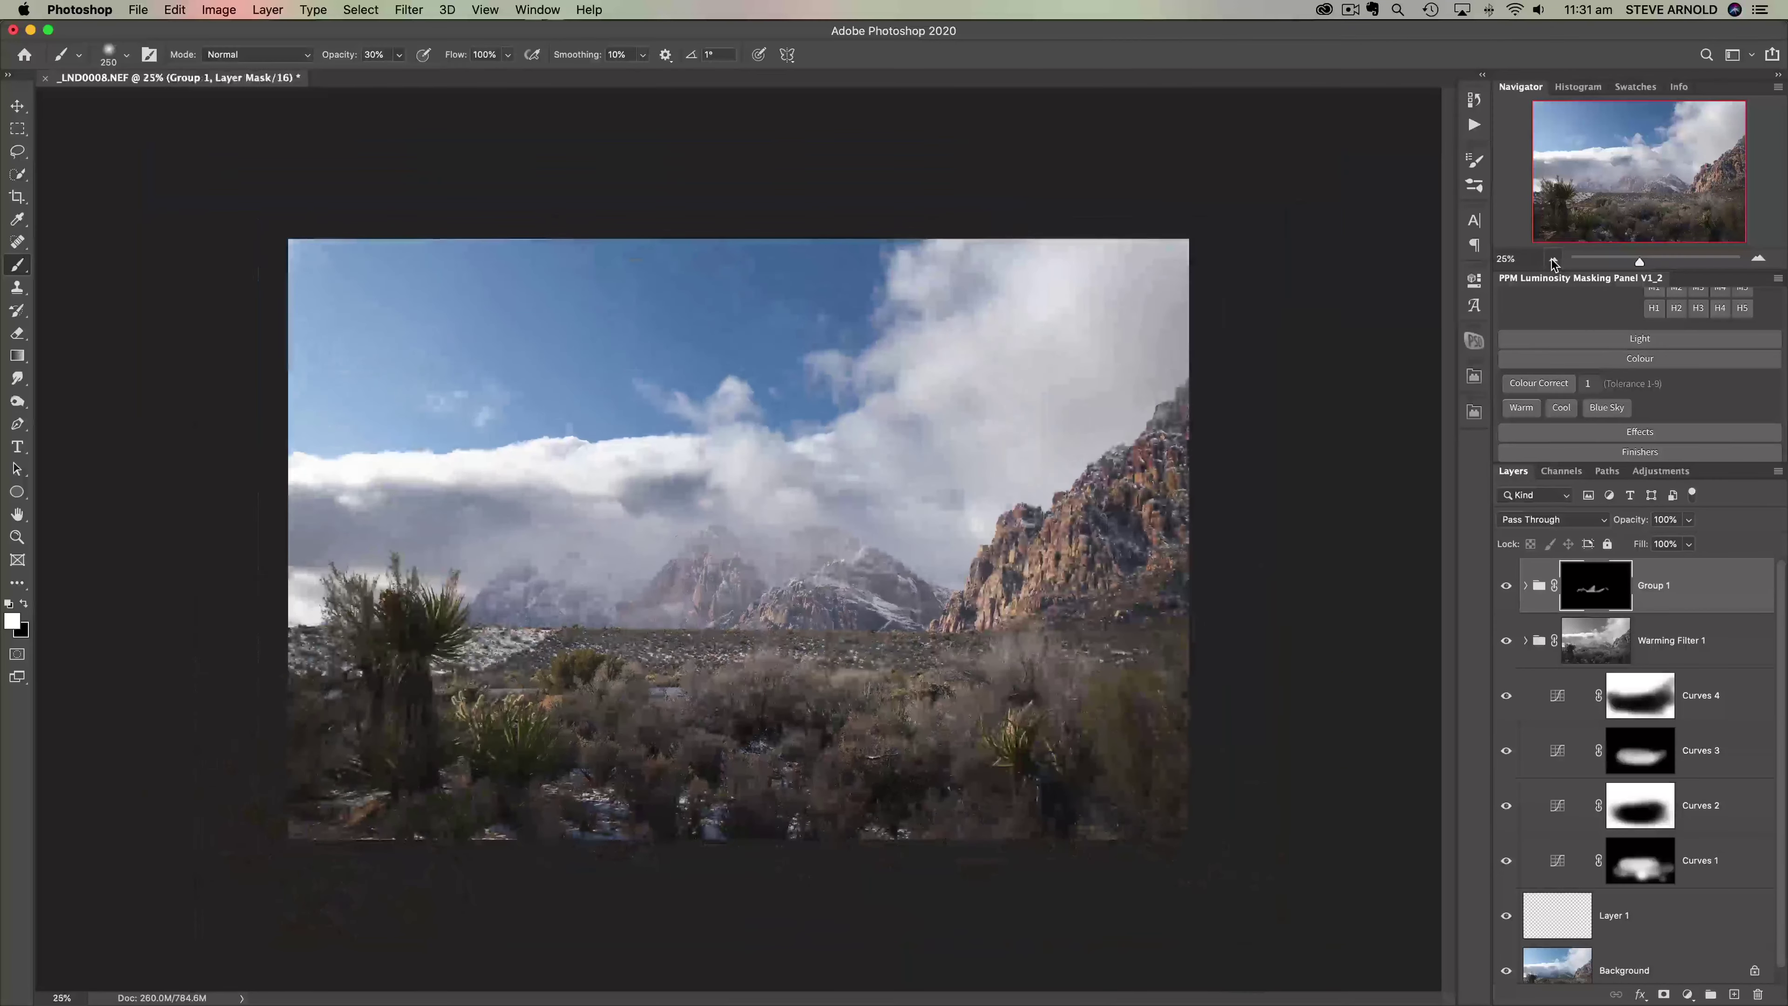
pyautogui.click(1758, 259)
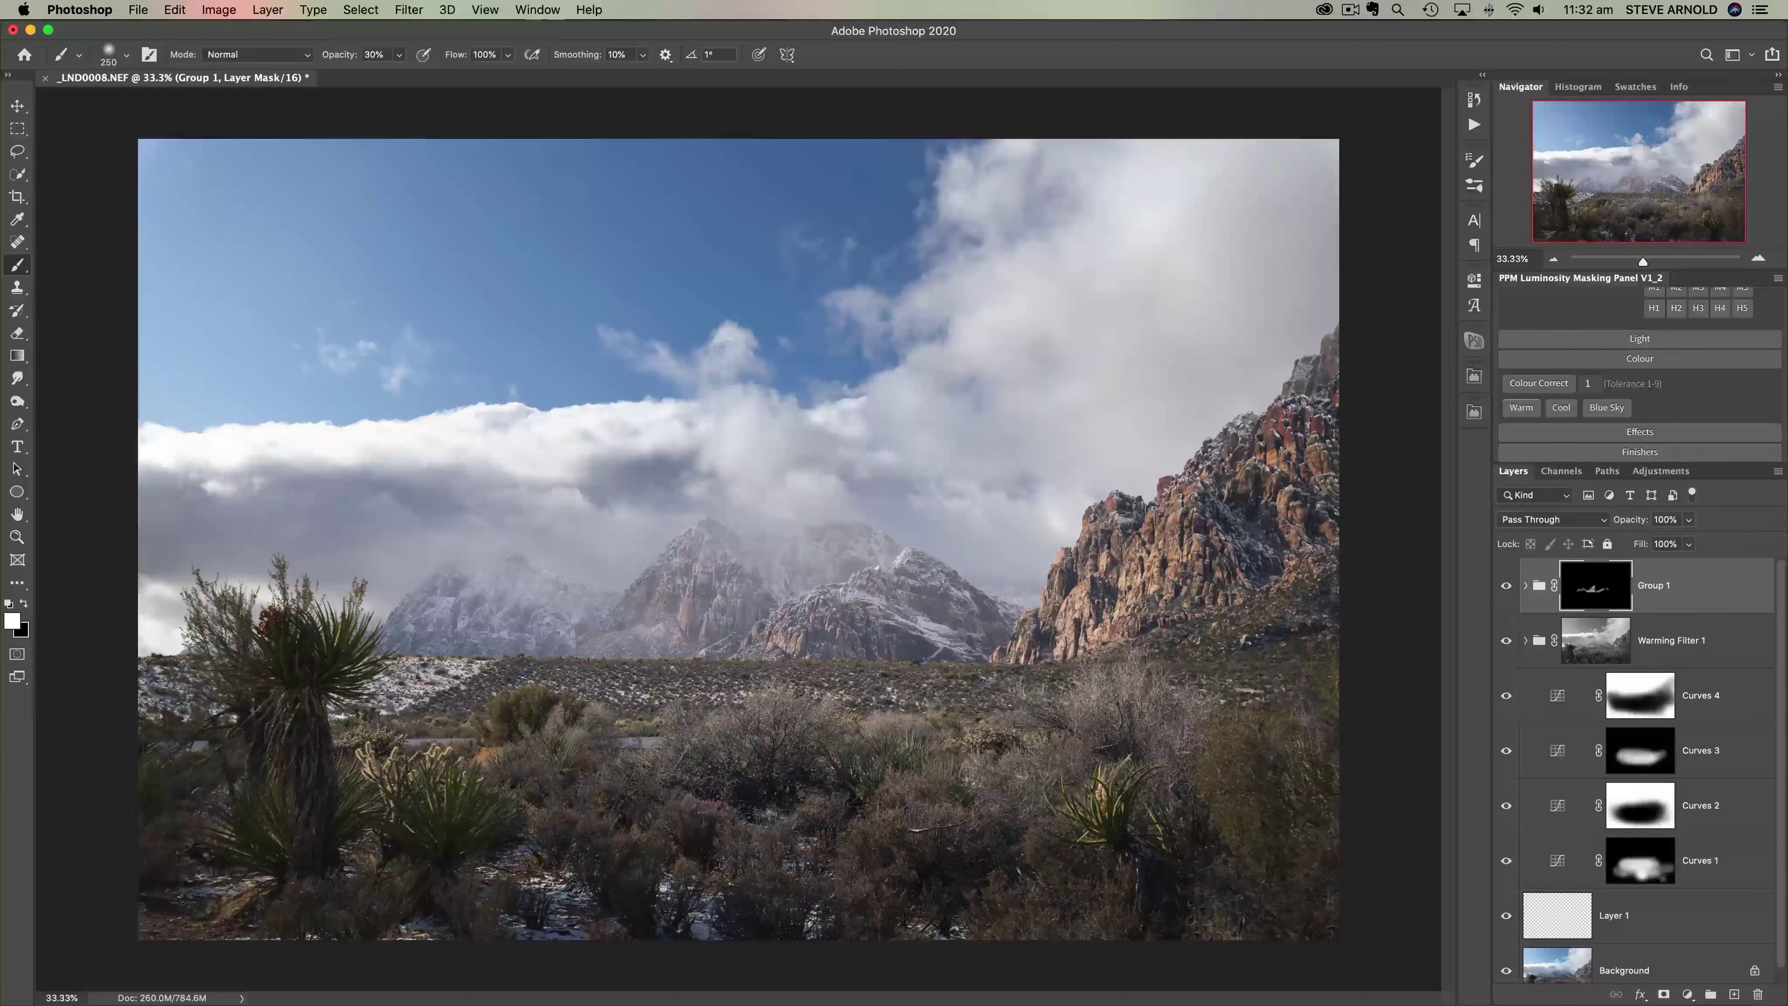
pyautogui.click(1759, 260)
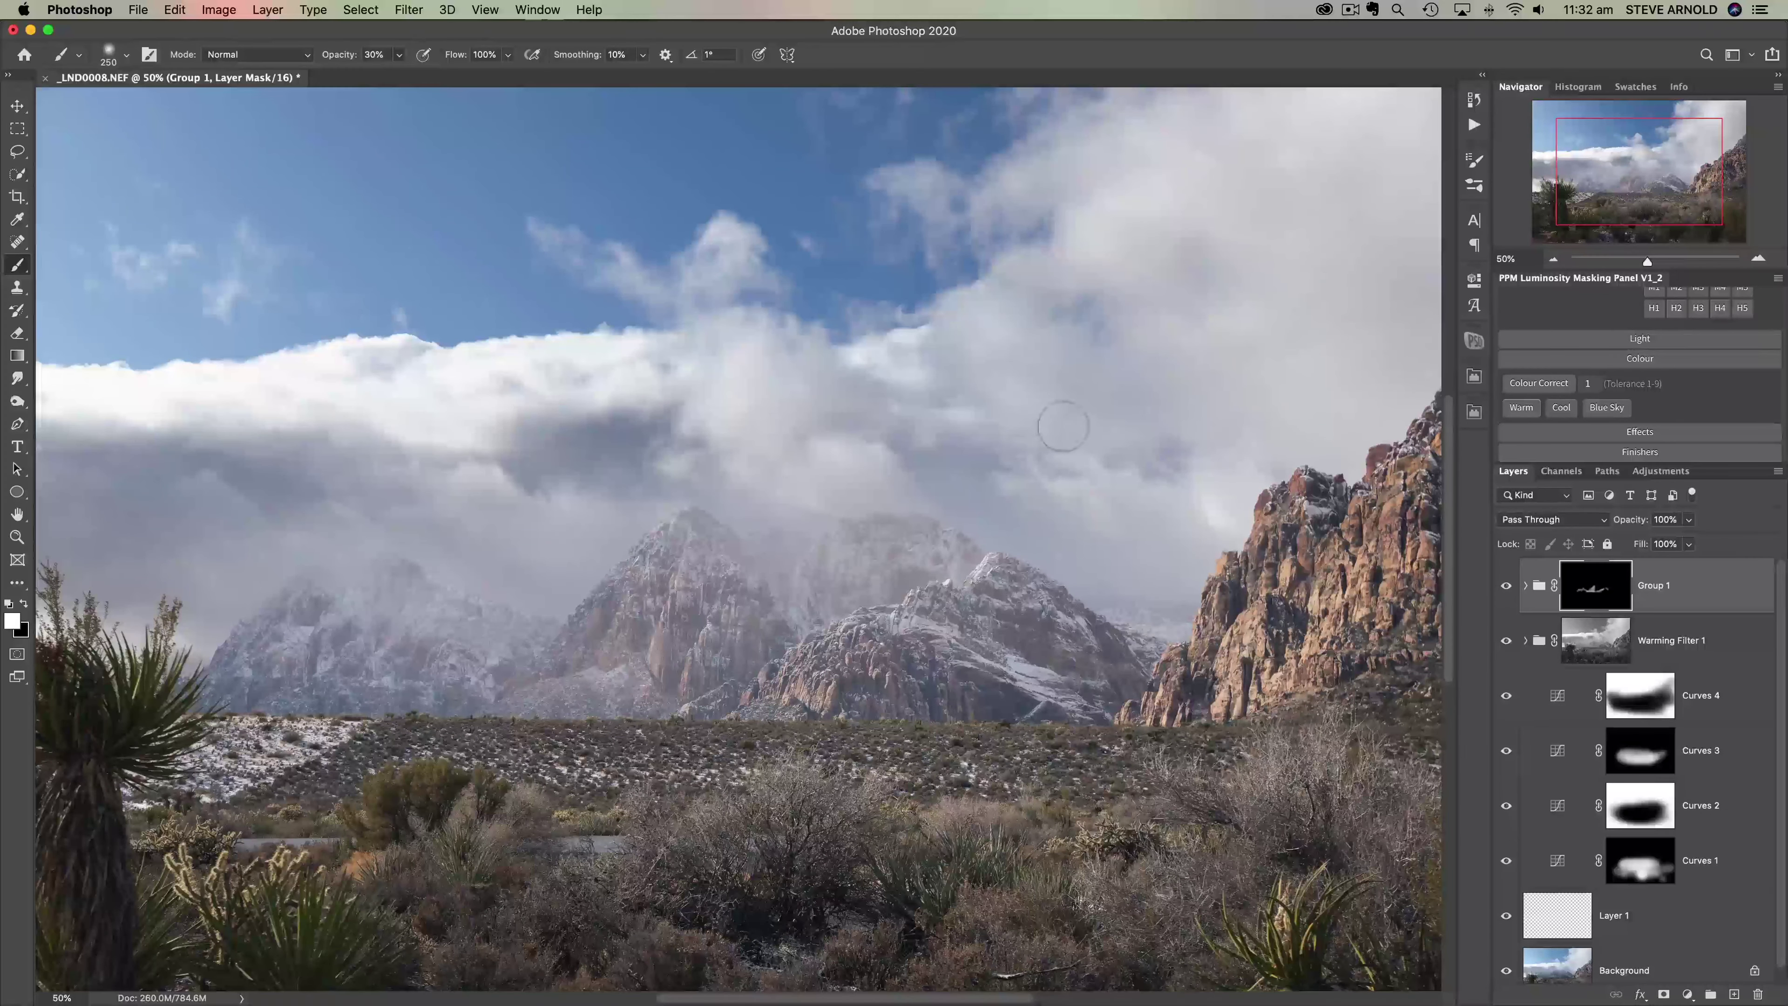
# Step: Copy all visible layers merged and paste them as a new Layer 2
pyautogui.click(359, 10)
pyautogui.click(396, 44)
pyautogui.click(180, 10)
pyautogui.click(208, 145)
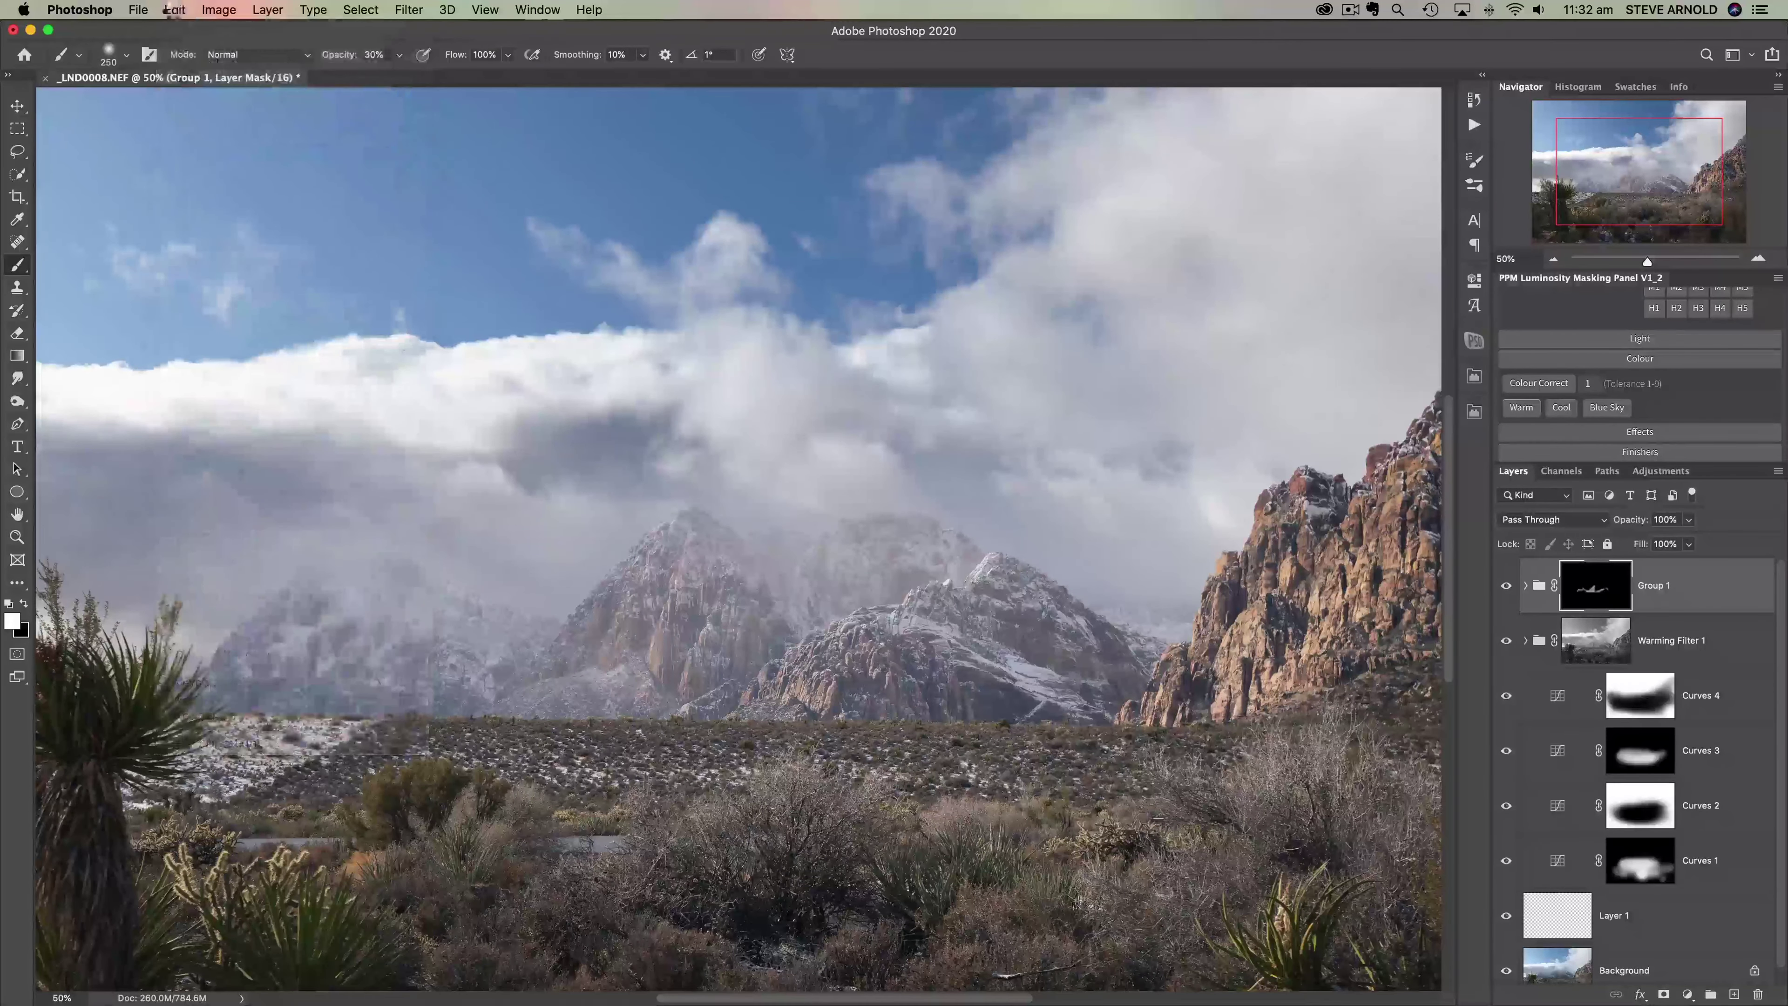
pyautogui.click(174, 9)
pyautogui.click(202, 167)
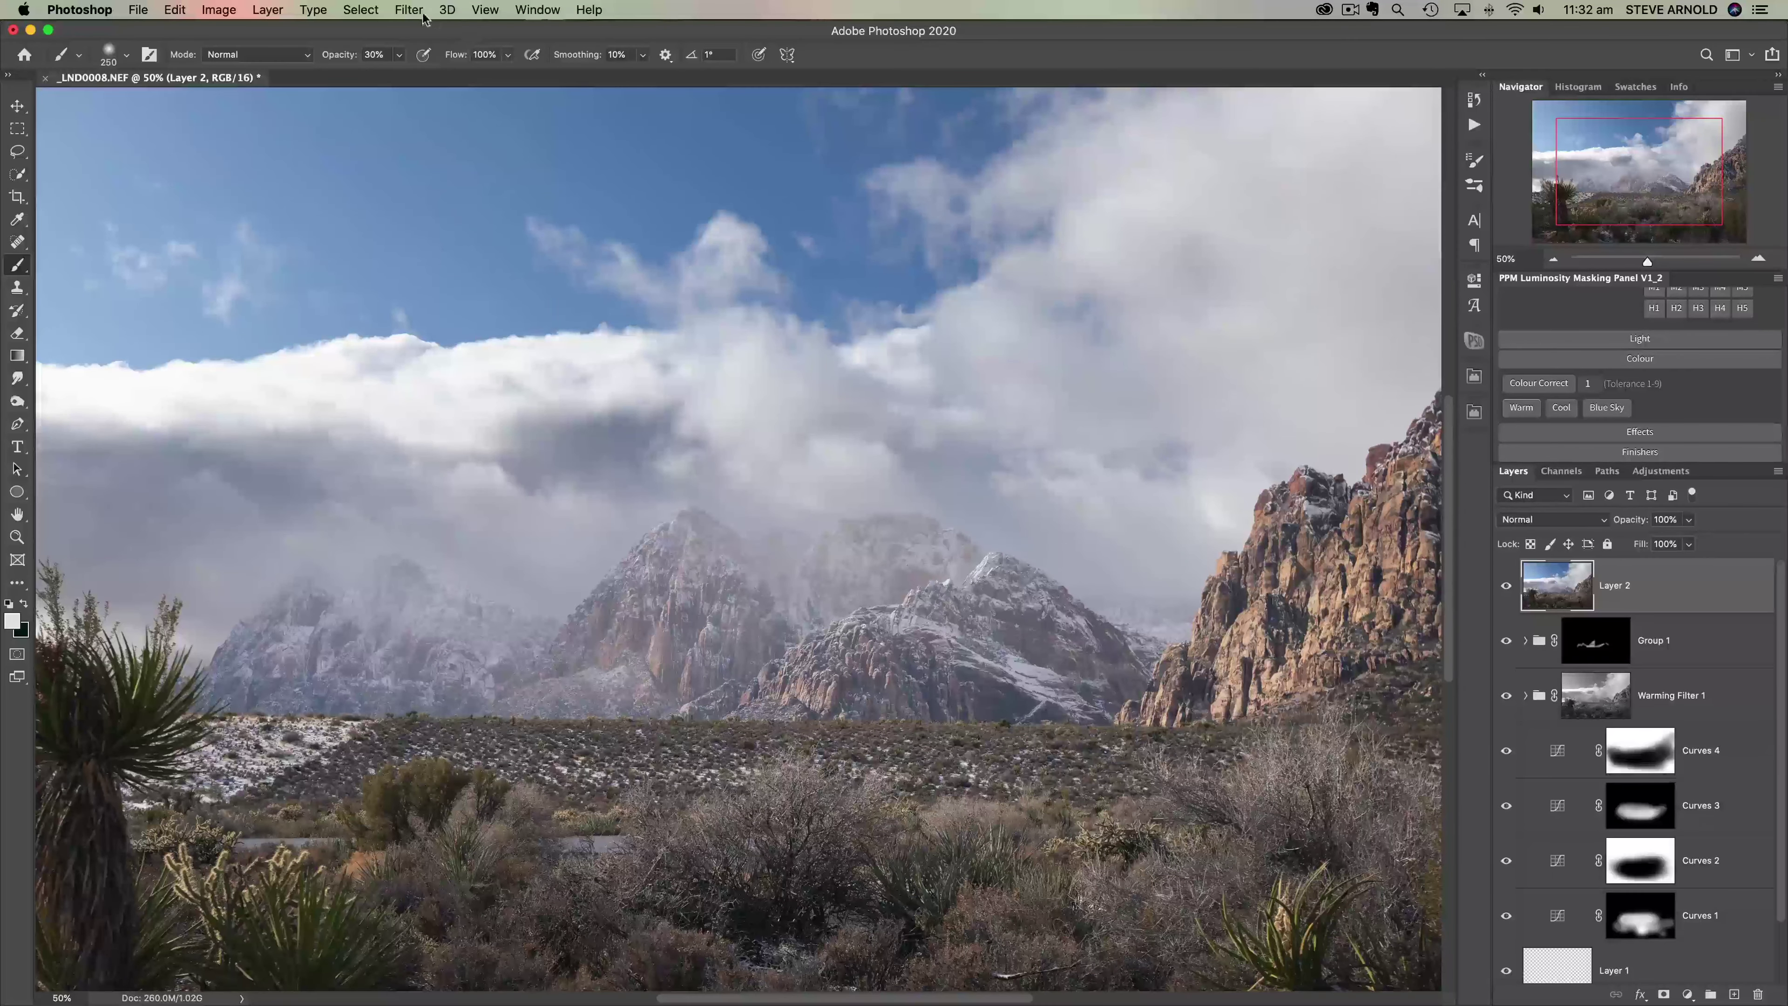
# Step: Apply a High Pass filter to Layer 2 with a 7.8-pixel radius
pyautogui.click(409, 9)
pyautogui.moveTo(506, 355)
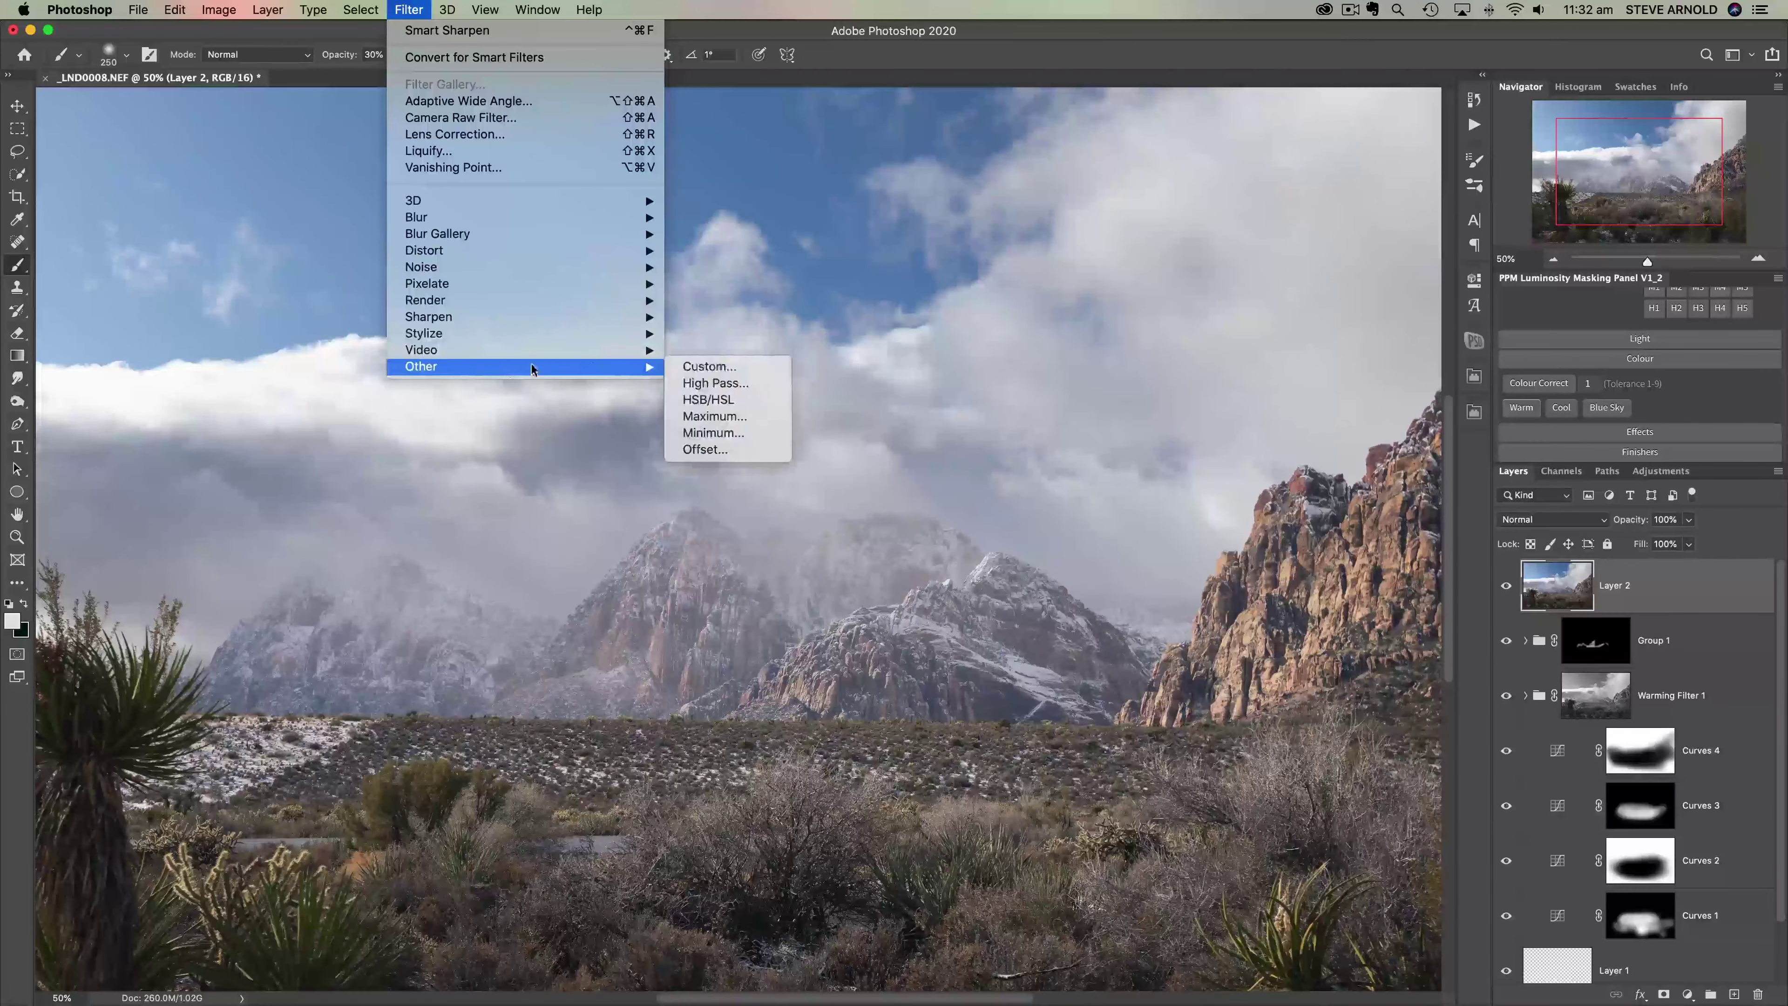
pyautogui.click(743, 381)
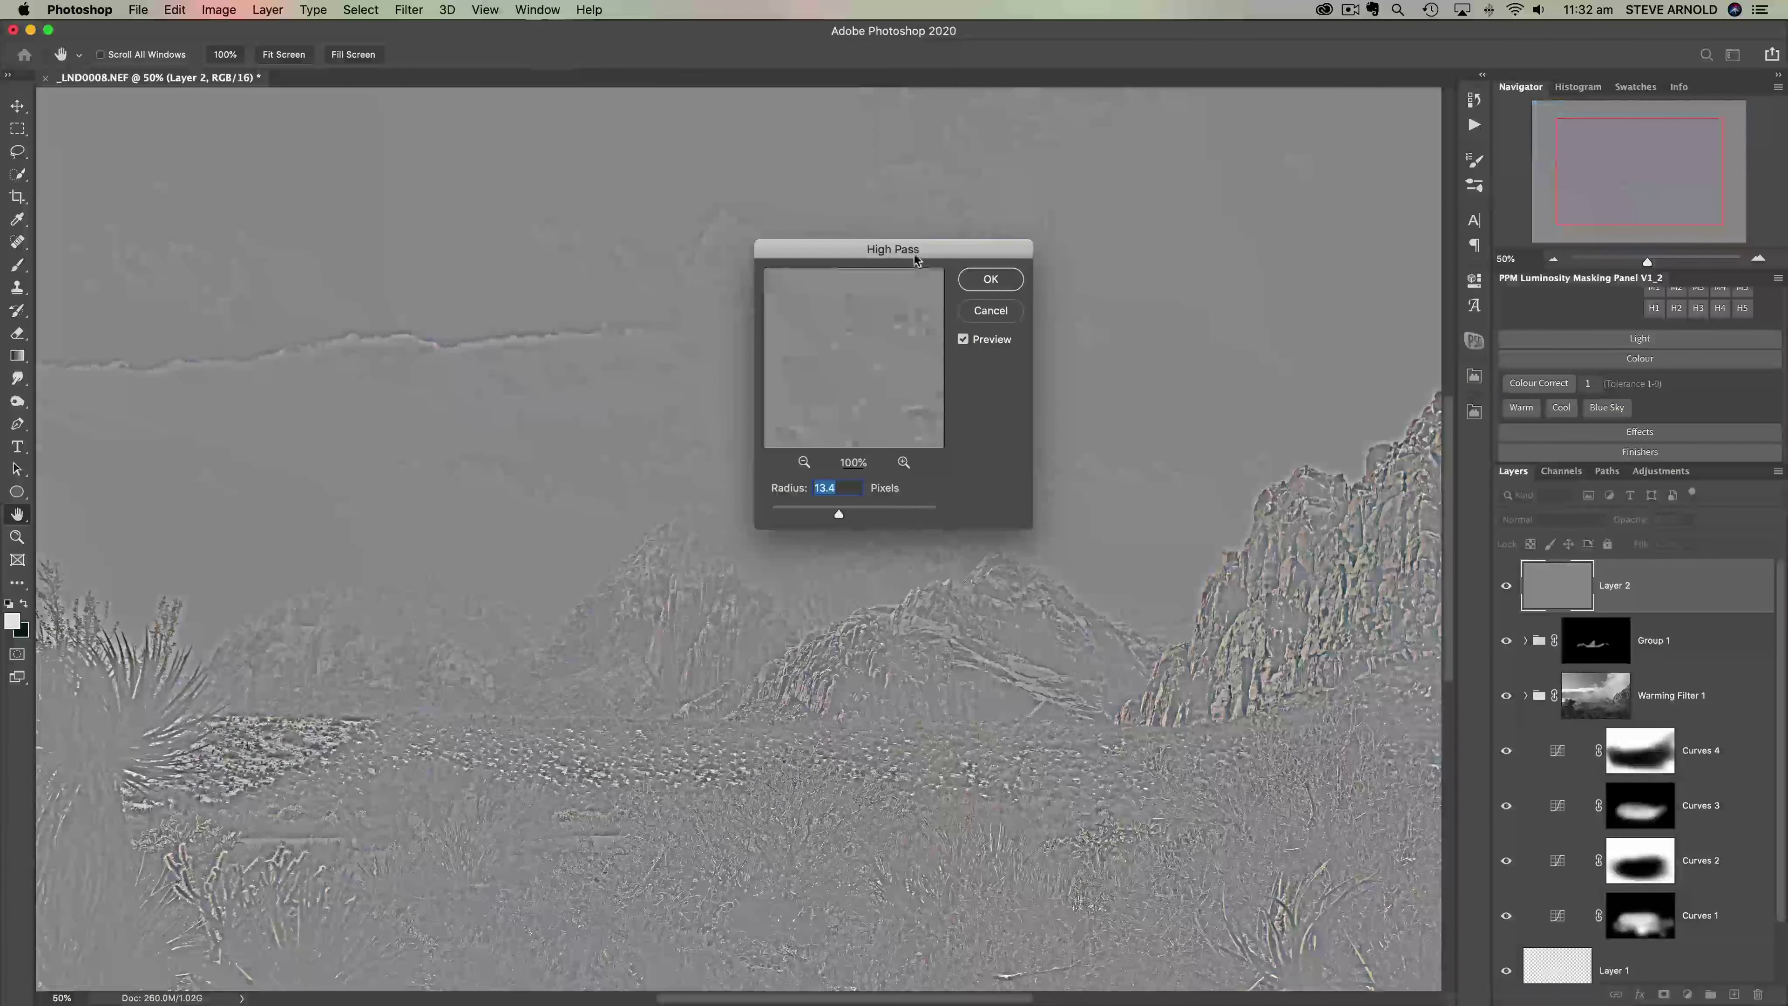
pyautogui.moveTo(919, 256); pyautogui.dragTo(1010, 204)
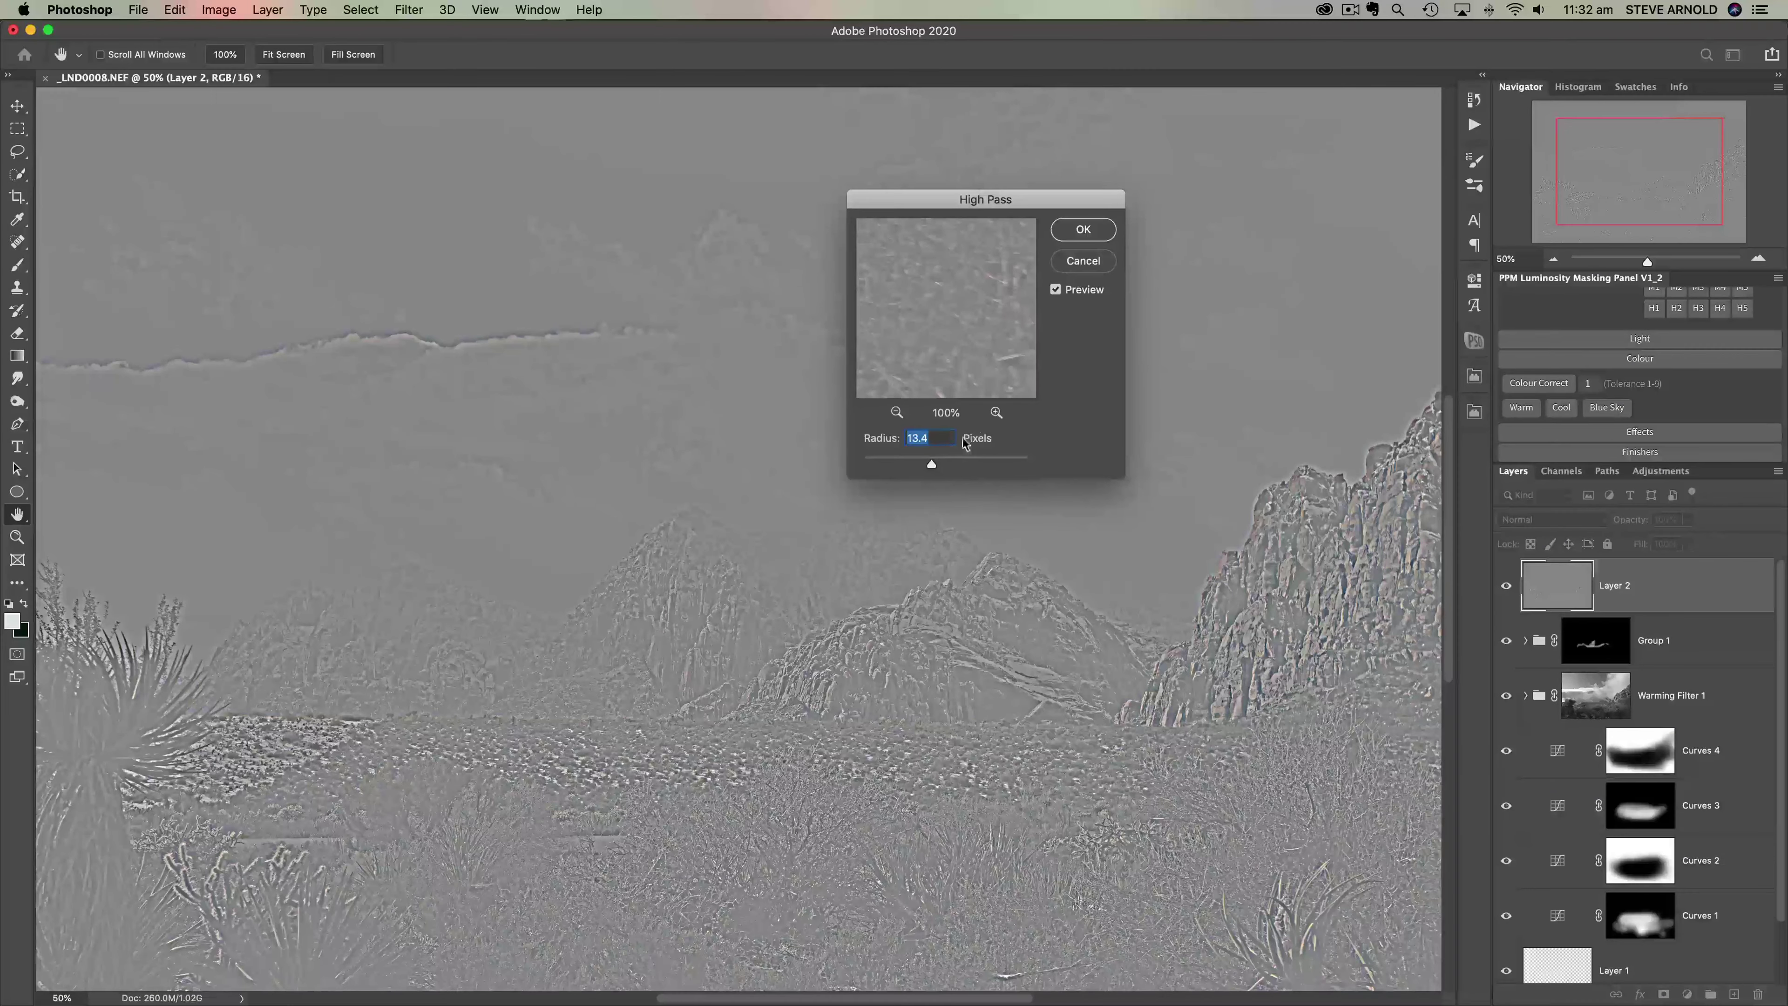
pyautogui.moveTo(933, 468); pyautogui.dragTo(922, 468)
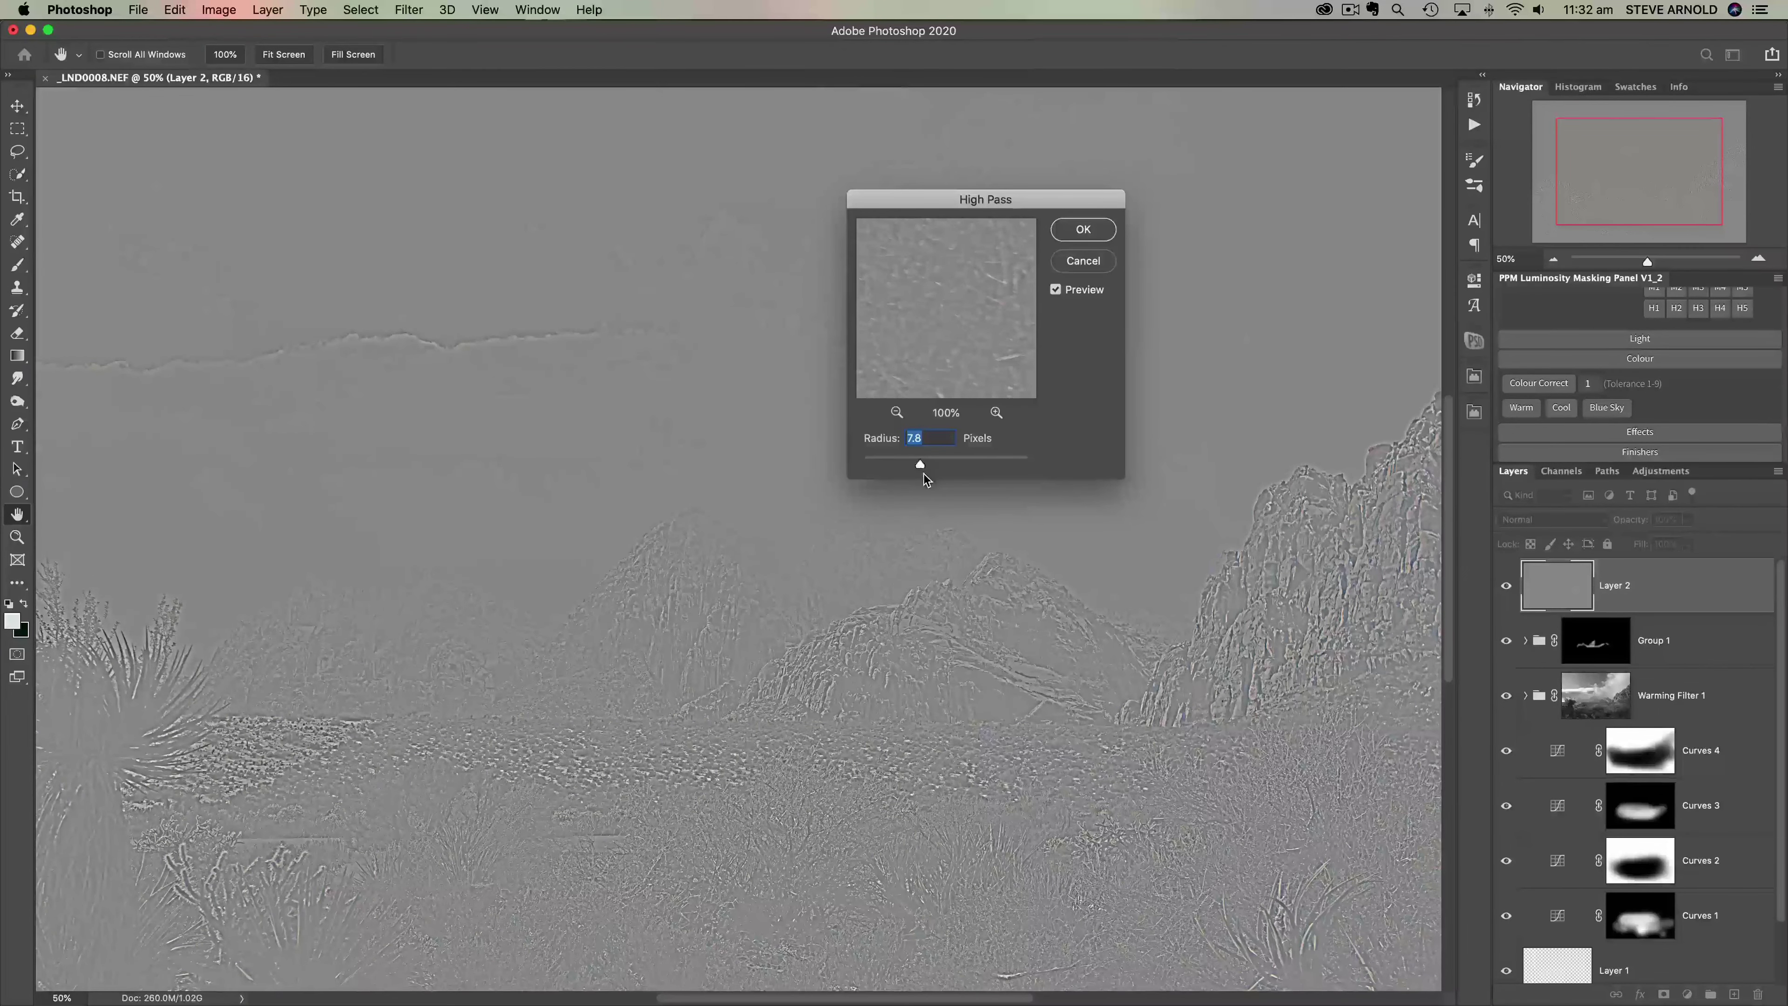
pyautogui.click(1082, 230)
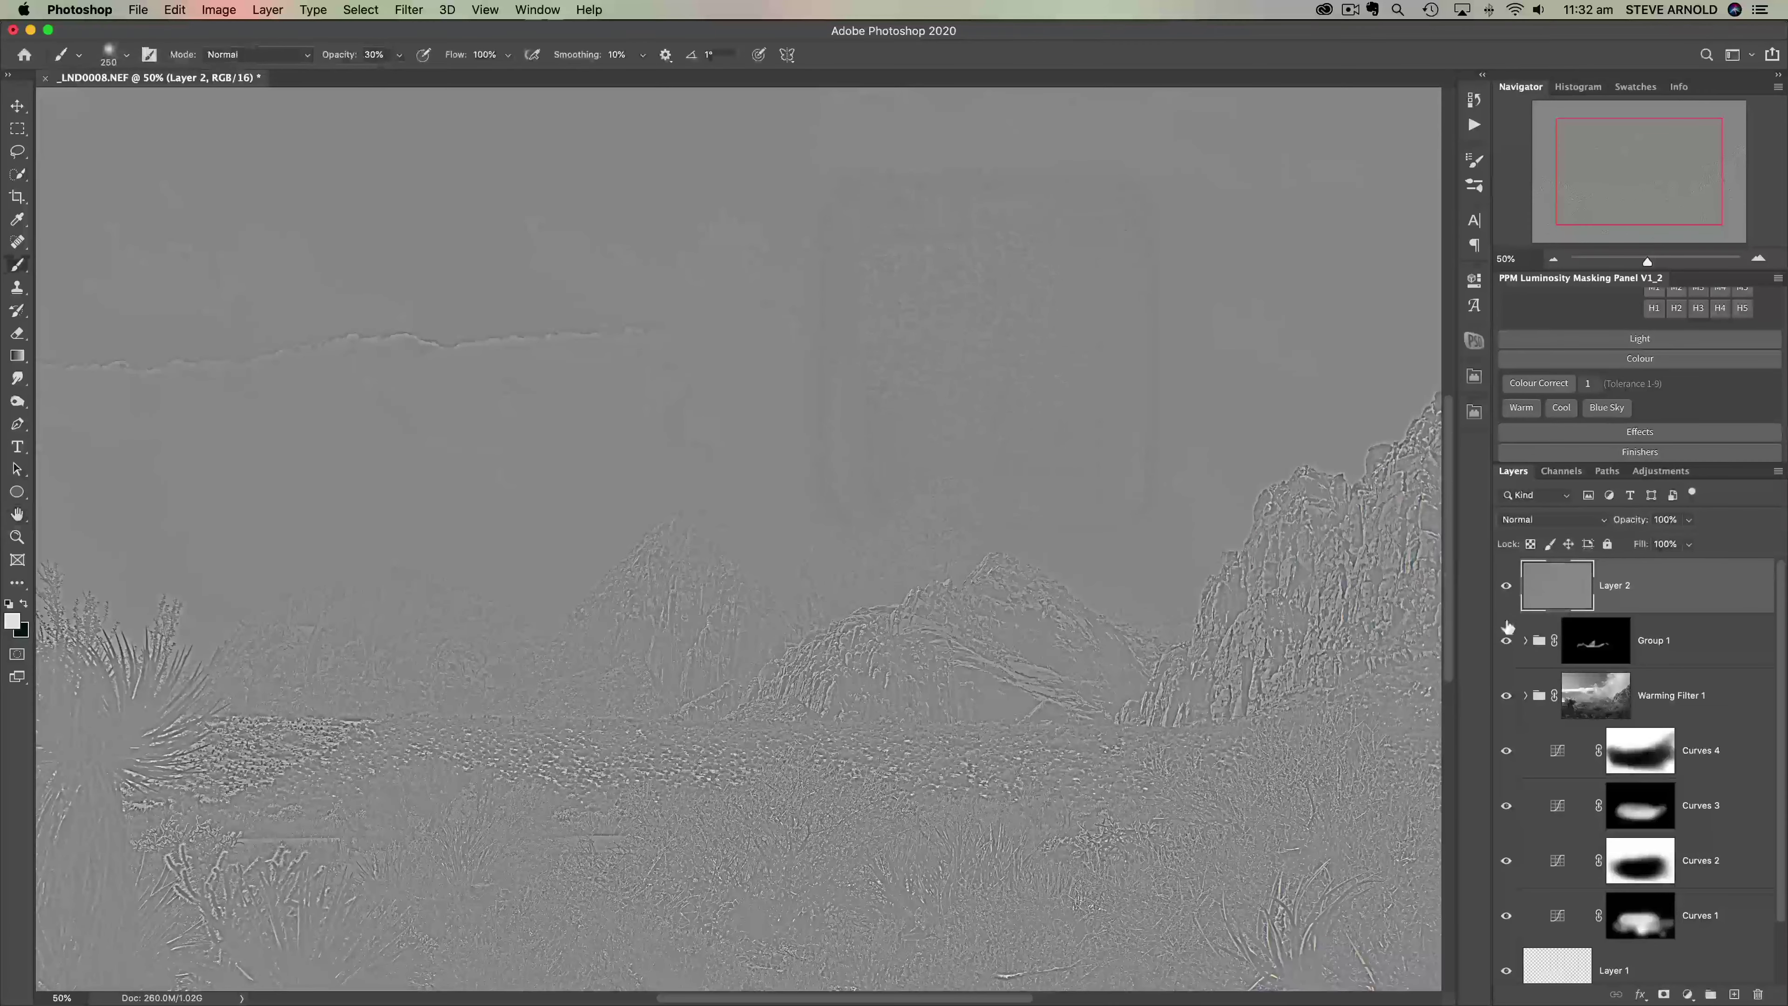
# Step: Set Layer 2 to Soft Light blending and hide it behind a black layer mask
pyautogui.press('b')
pyautogui.click(1552, 520)
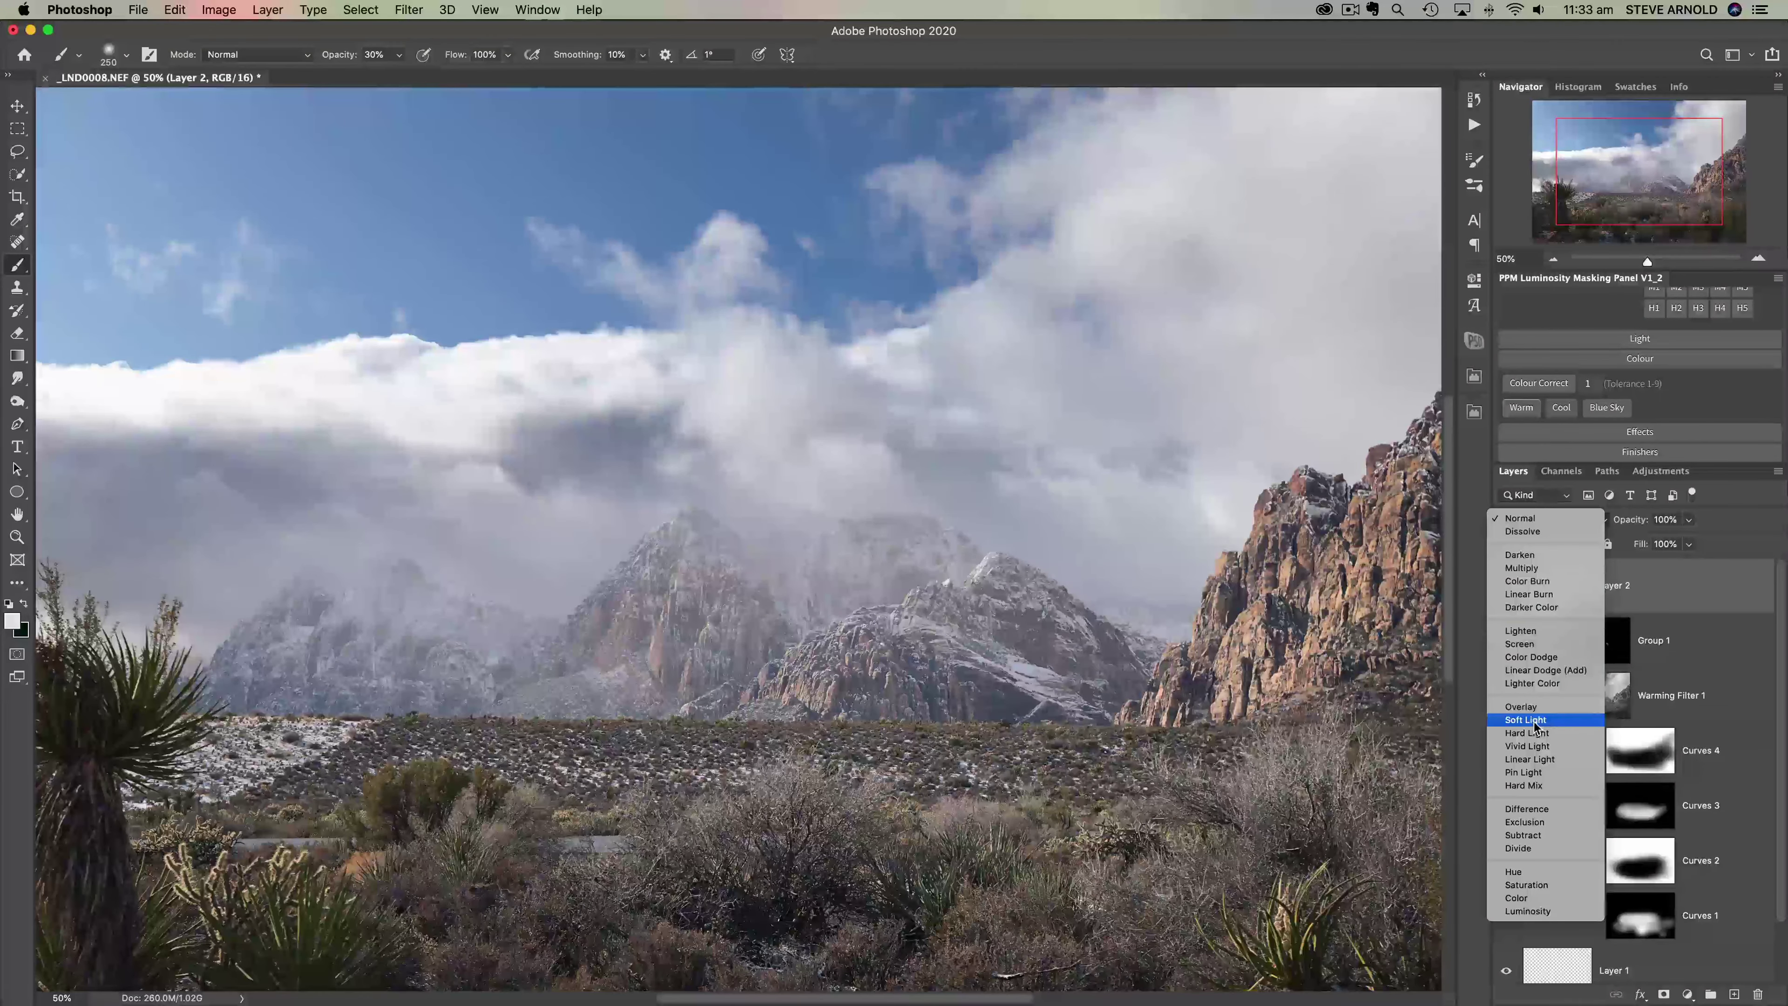
pyautogui.click(1534, 722)
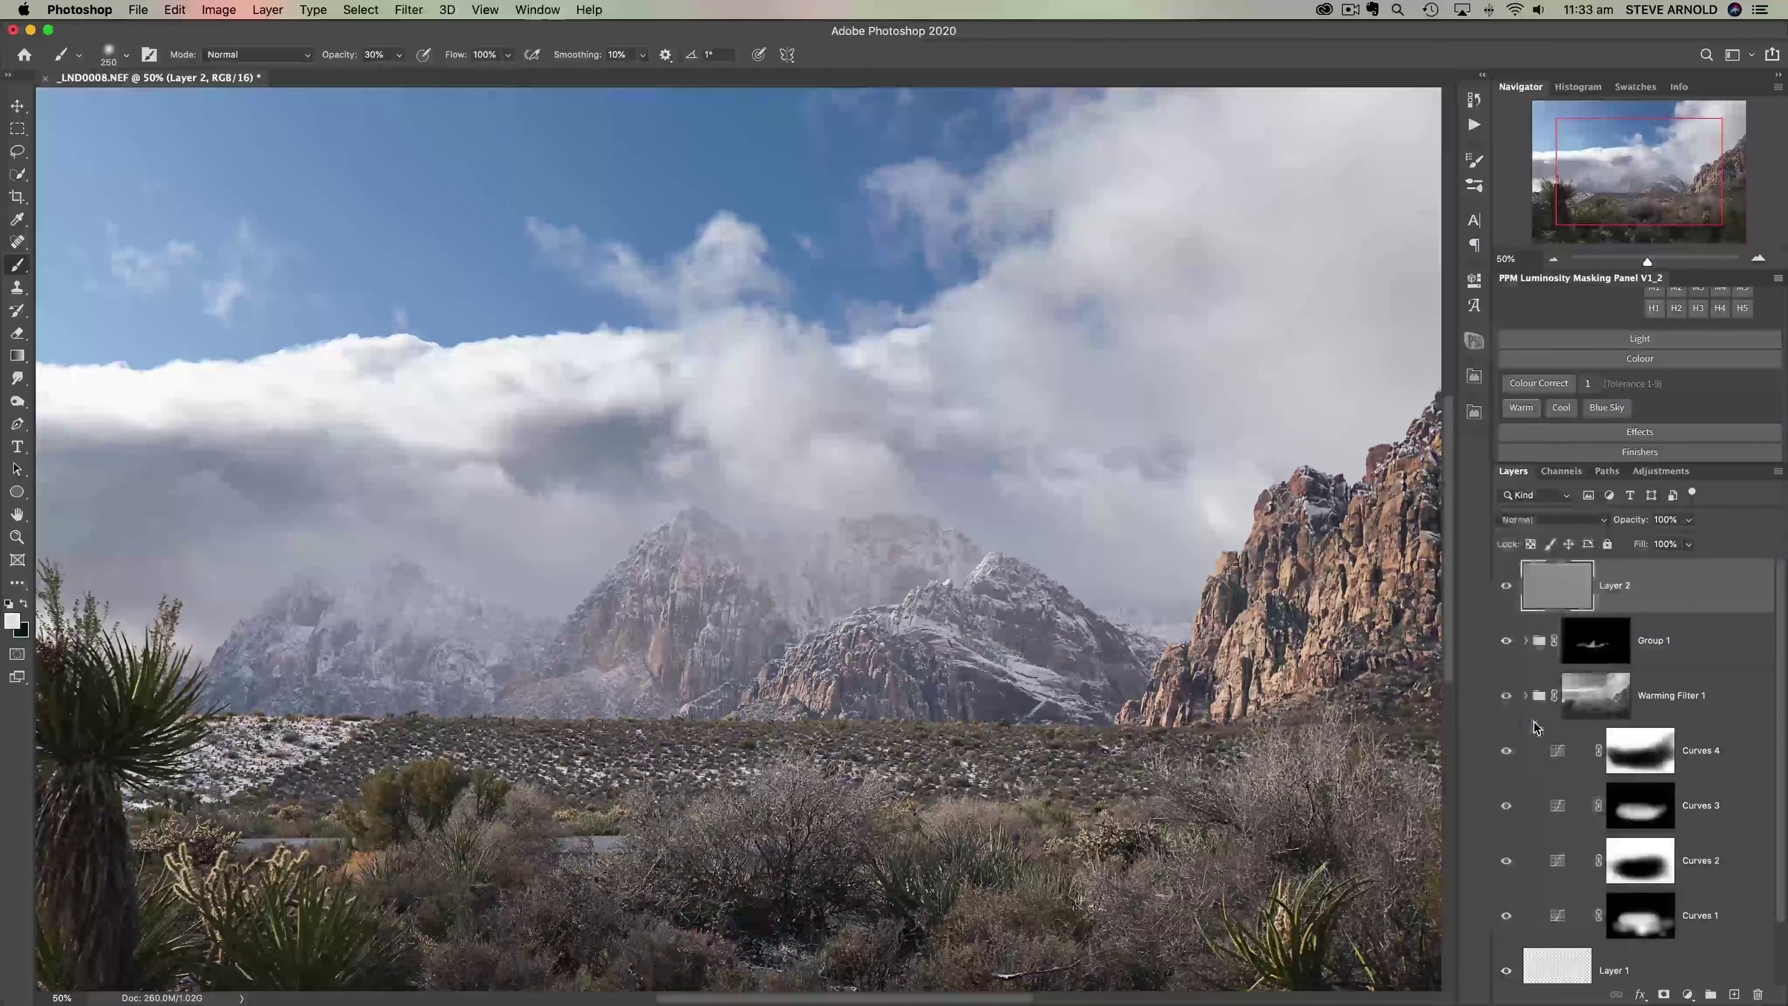
pyautogui.keyDown('alt'); pyautogui.click(1664, 995); pyautogui.keyUp('alt')
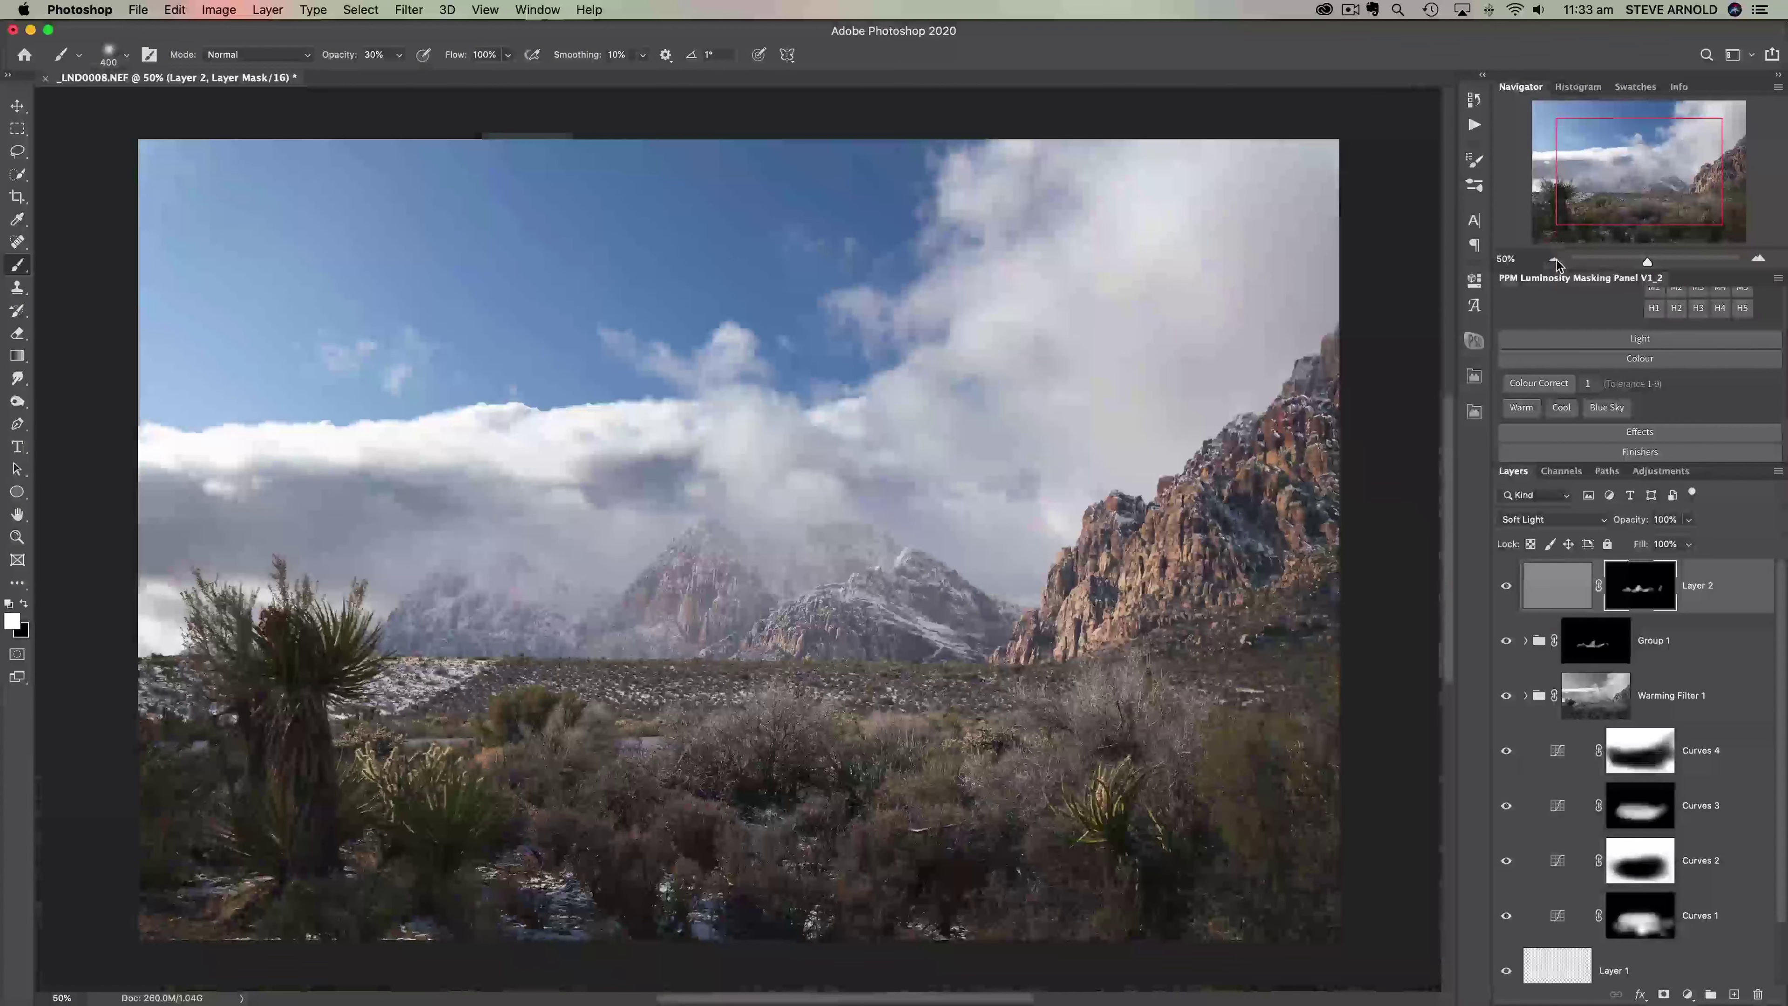
# Step: Paint white with a 600 brush over the central mountains, then toggle Layer 2 to compare
pyautogui.click(1554, 259)
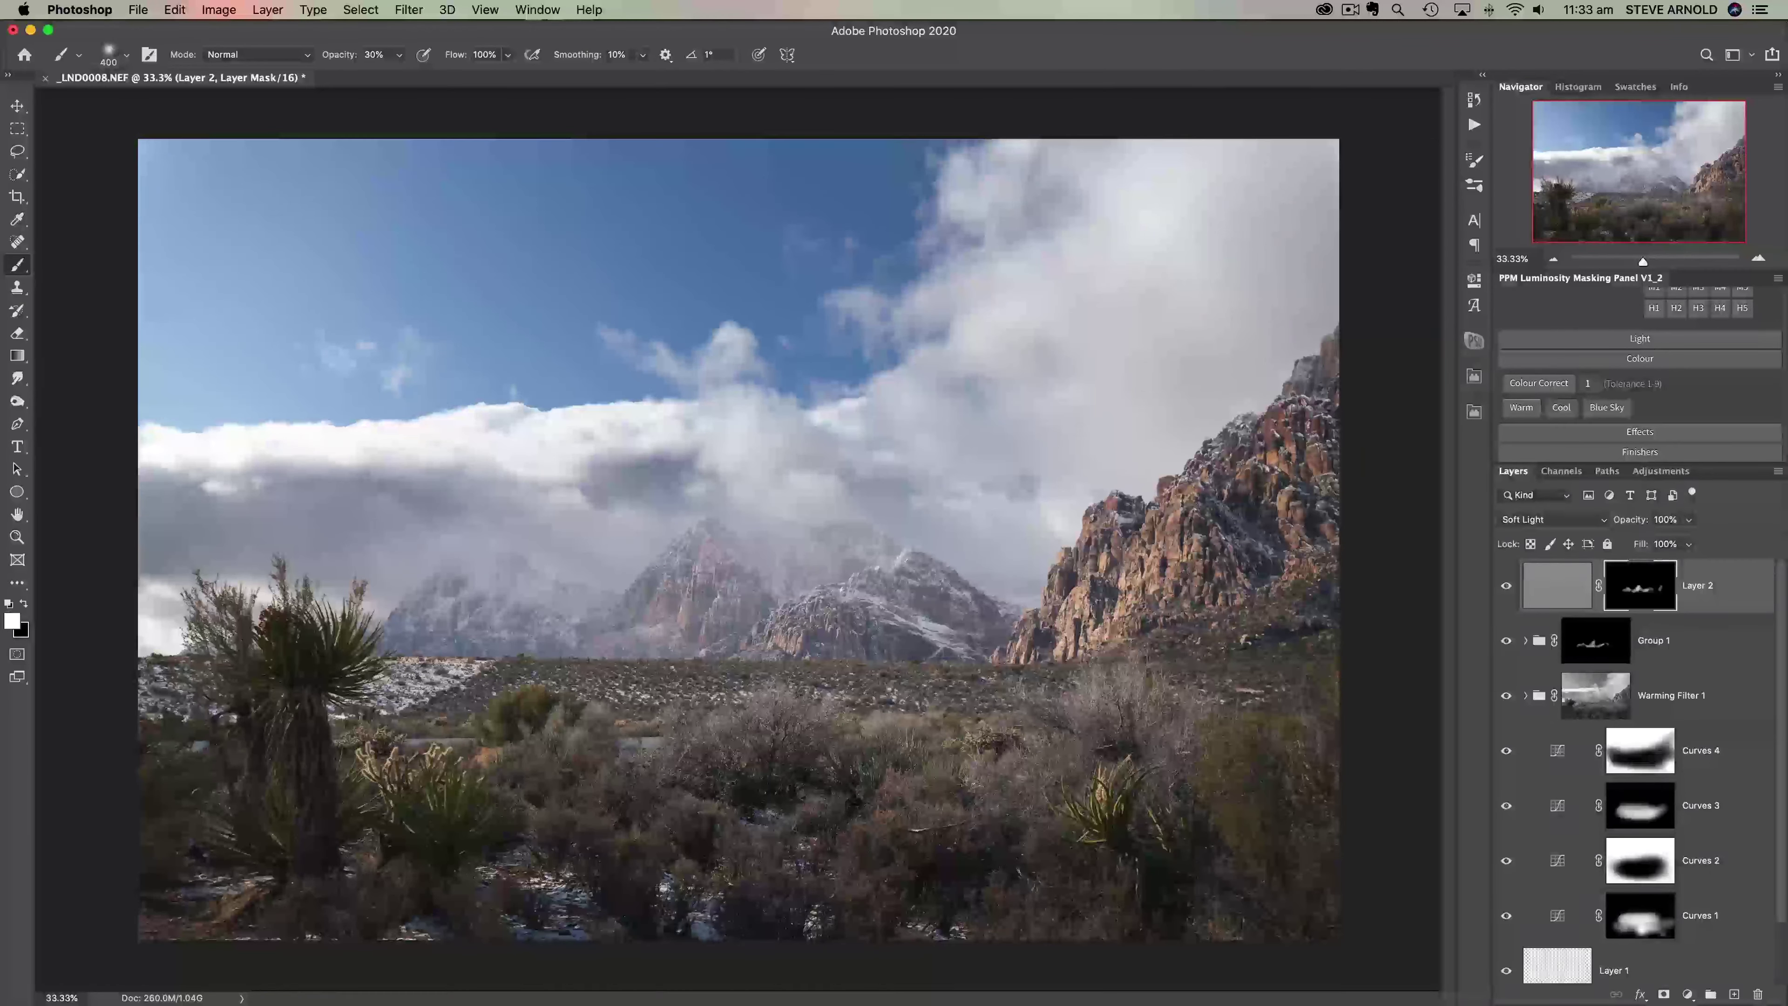
pyautogui.press(']')
pyautogui.press(']')
pyautogui.moveTo(1077, 625)
pyautogui.mouseDown()
pyautogui.moveTo(1126, 648)
pyautogui.moveTo(1155, 619)
pyautogui.mouseUp()
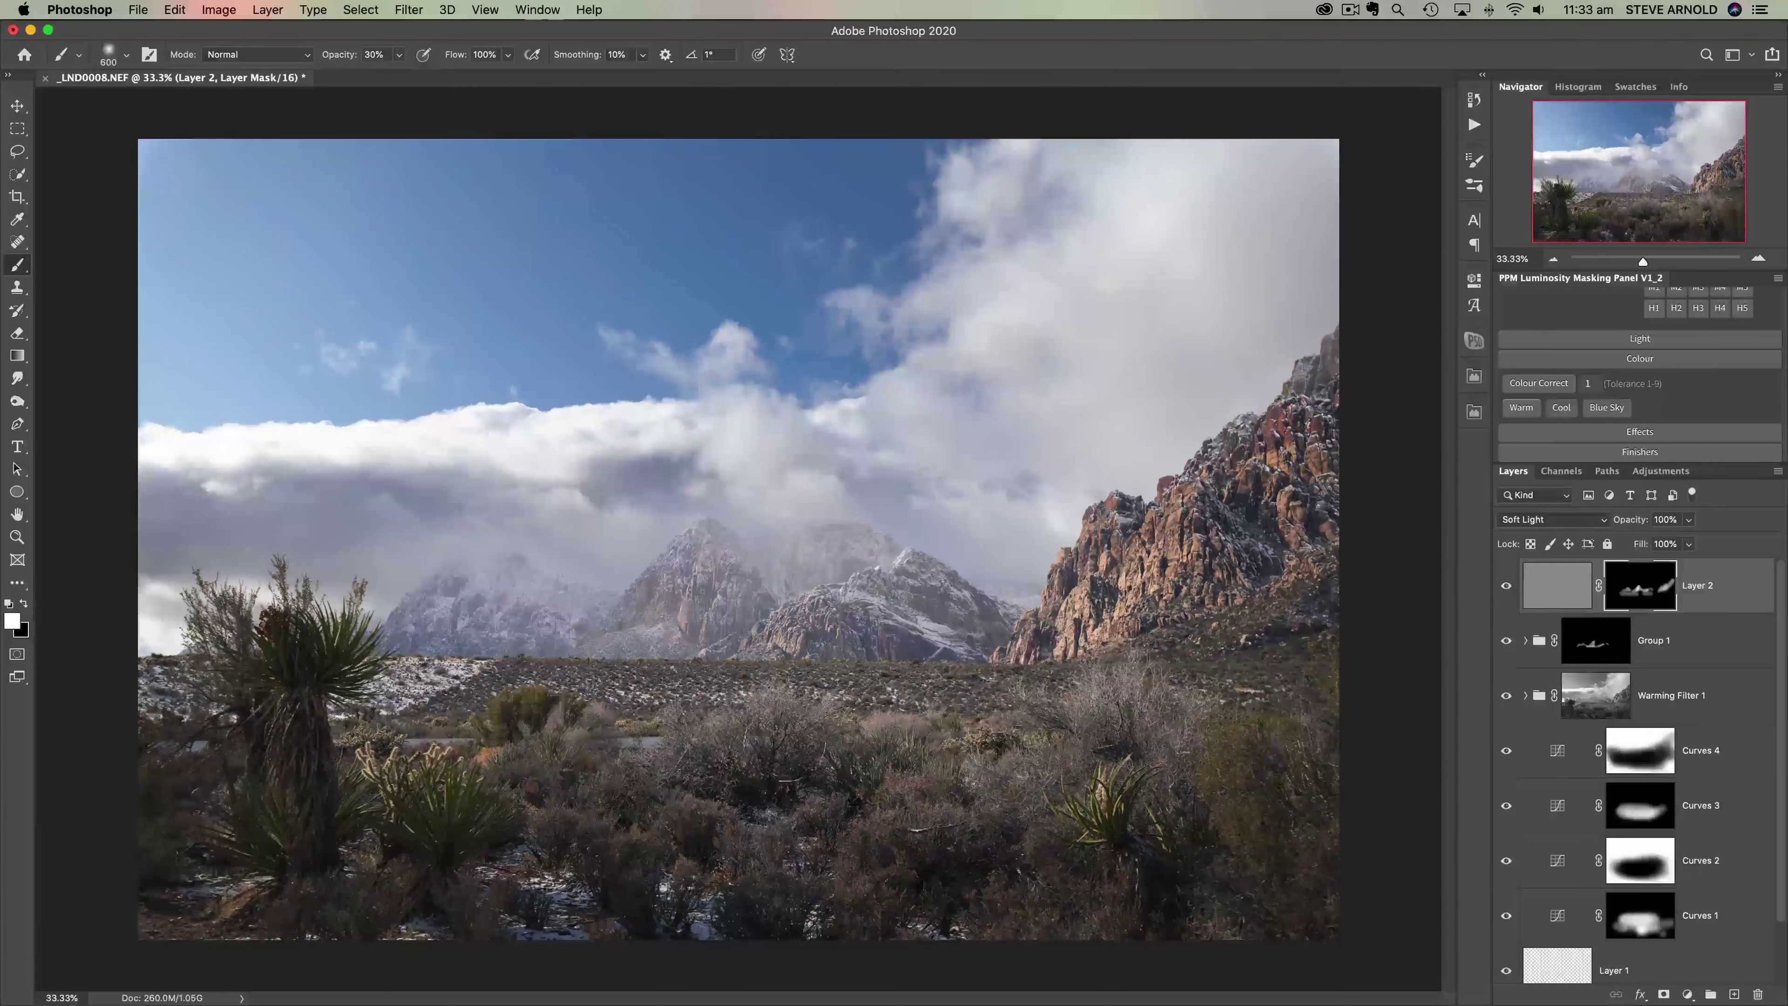
pyautogui.click(1506, 585)
pyautogui.click(1506, 585)
pyautogui.click(1508, 587)
pyautogui.click(1508, 586)
pyautogui.click(1507, 586)
# Step: Adjust the crop's top-left, top-right and left edges for a panoramic frame and commit it
pyautogui.click(18, 198)
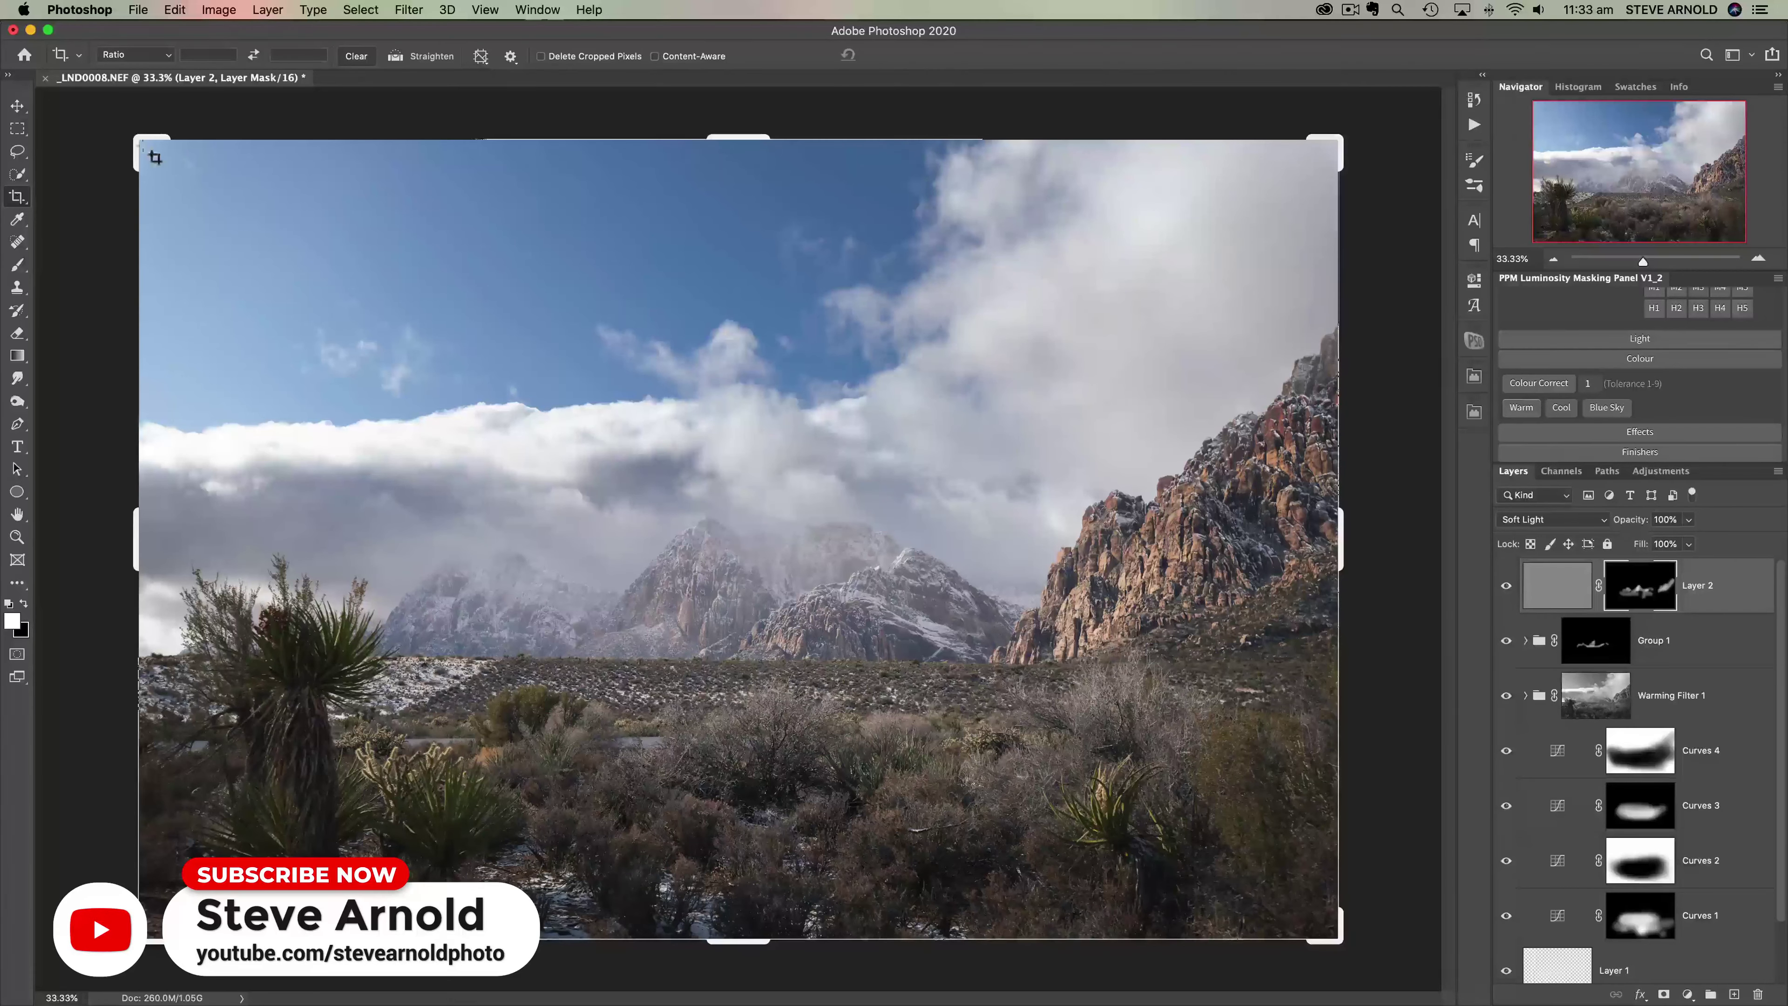
pyautogui.moveTo(146, 145); pyautogui.dragTo(163, 228)
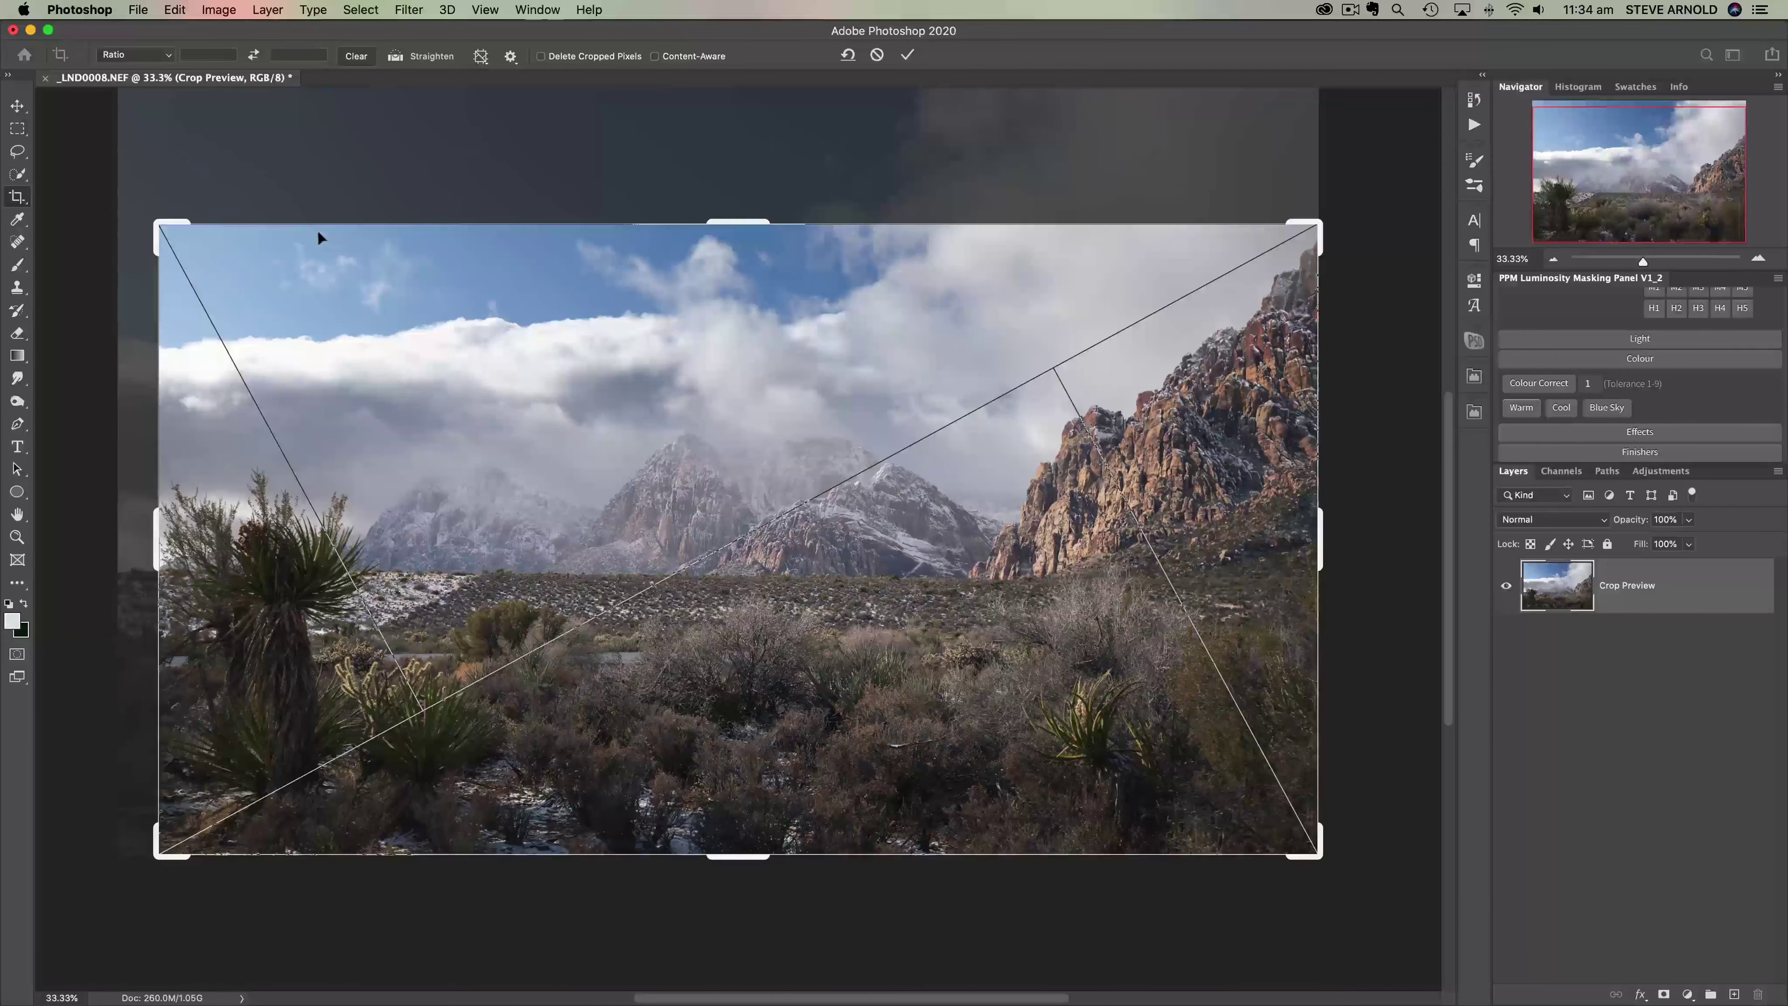
pyautogui.moveTo(1309, 226); pyautogui.dragTo(1310, 239)
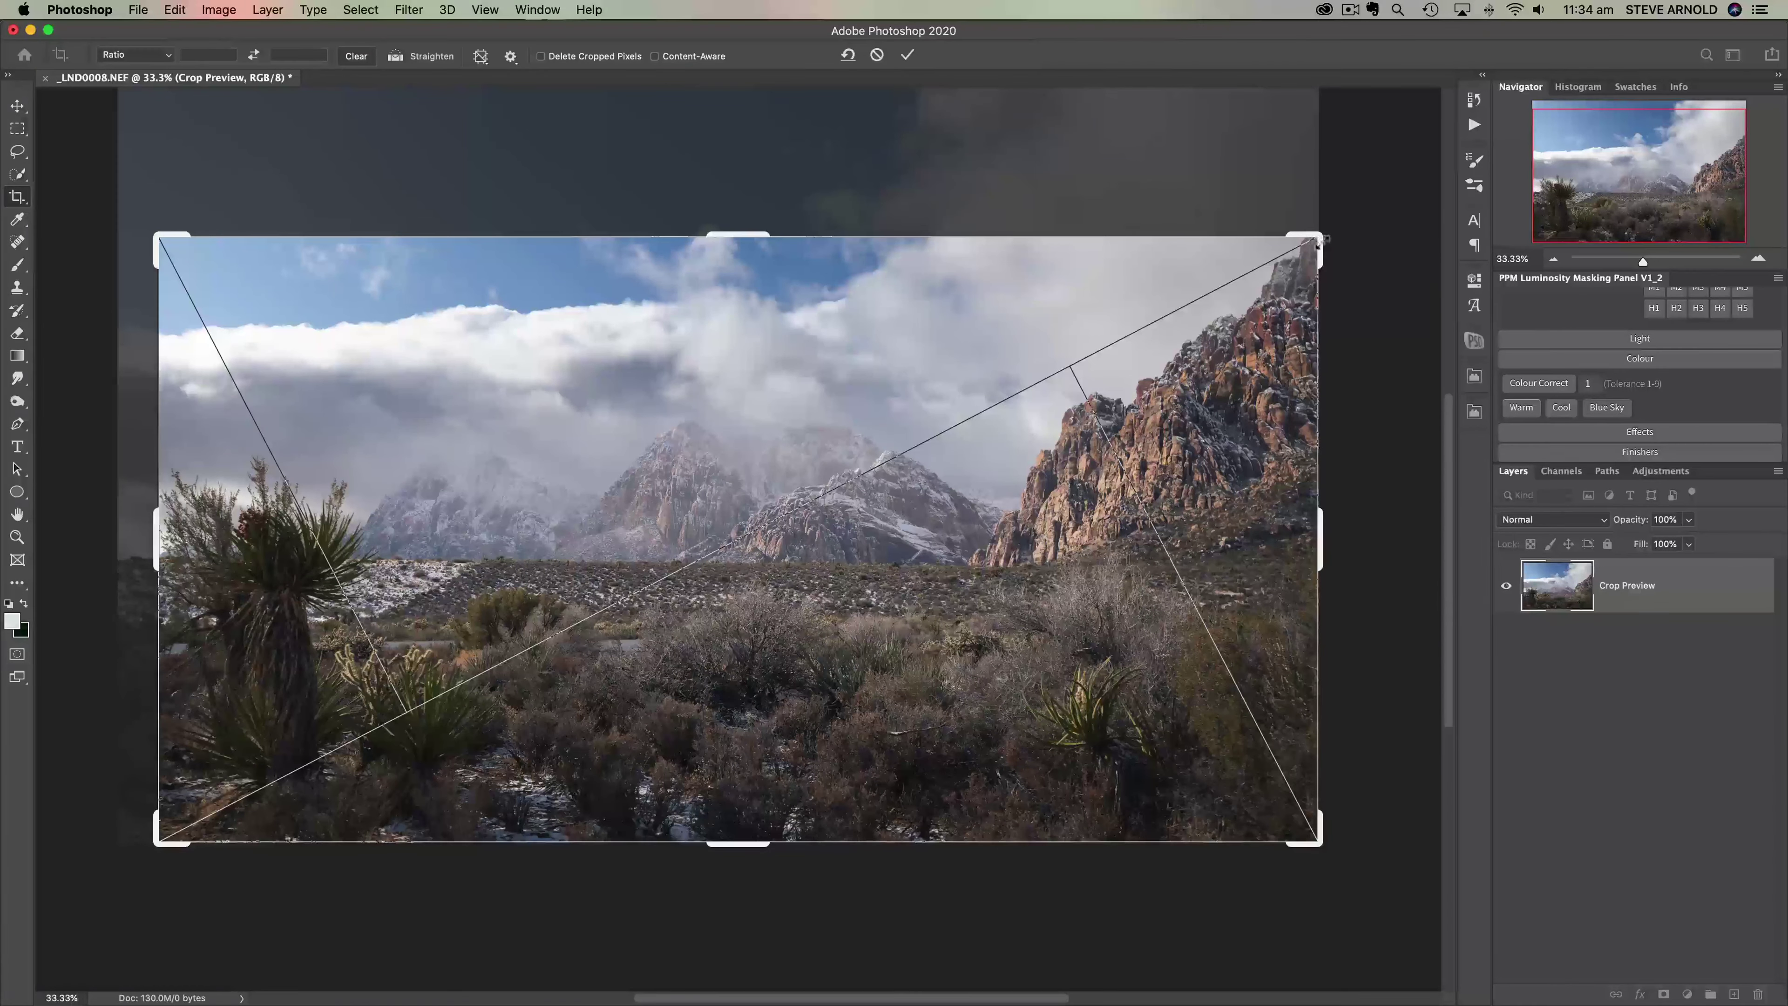
pyautogui.moveTo(1320, 241); pyautogui.dragTo(1320, 237)
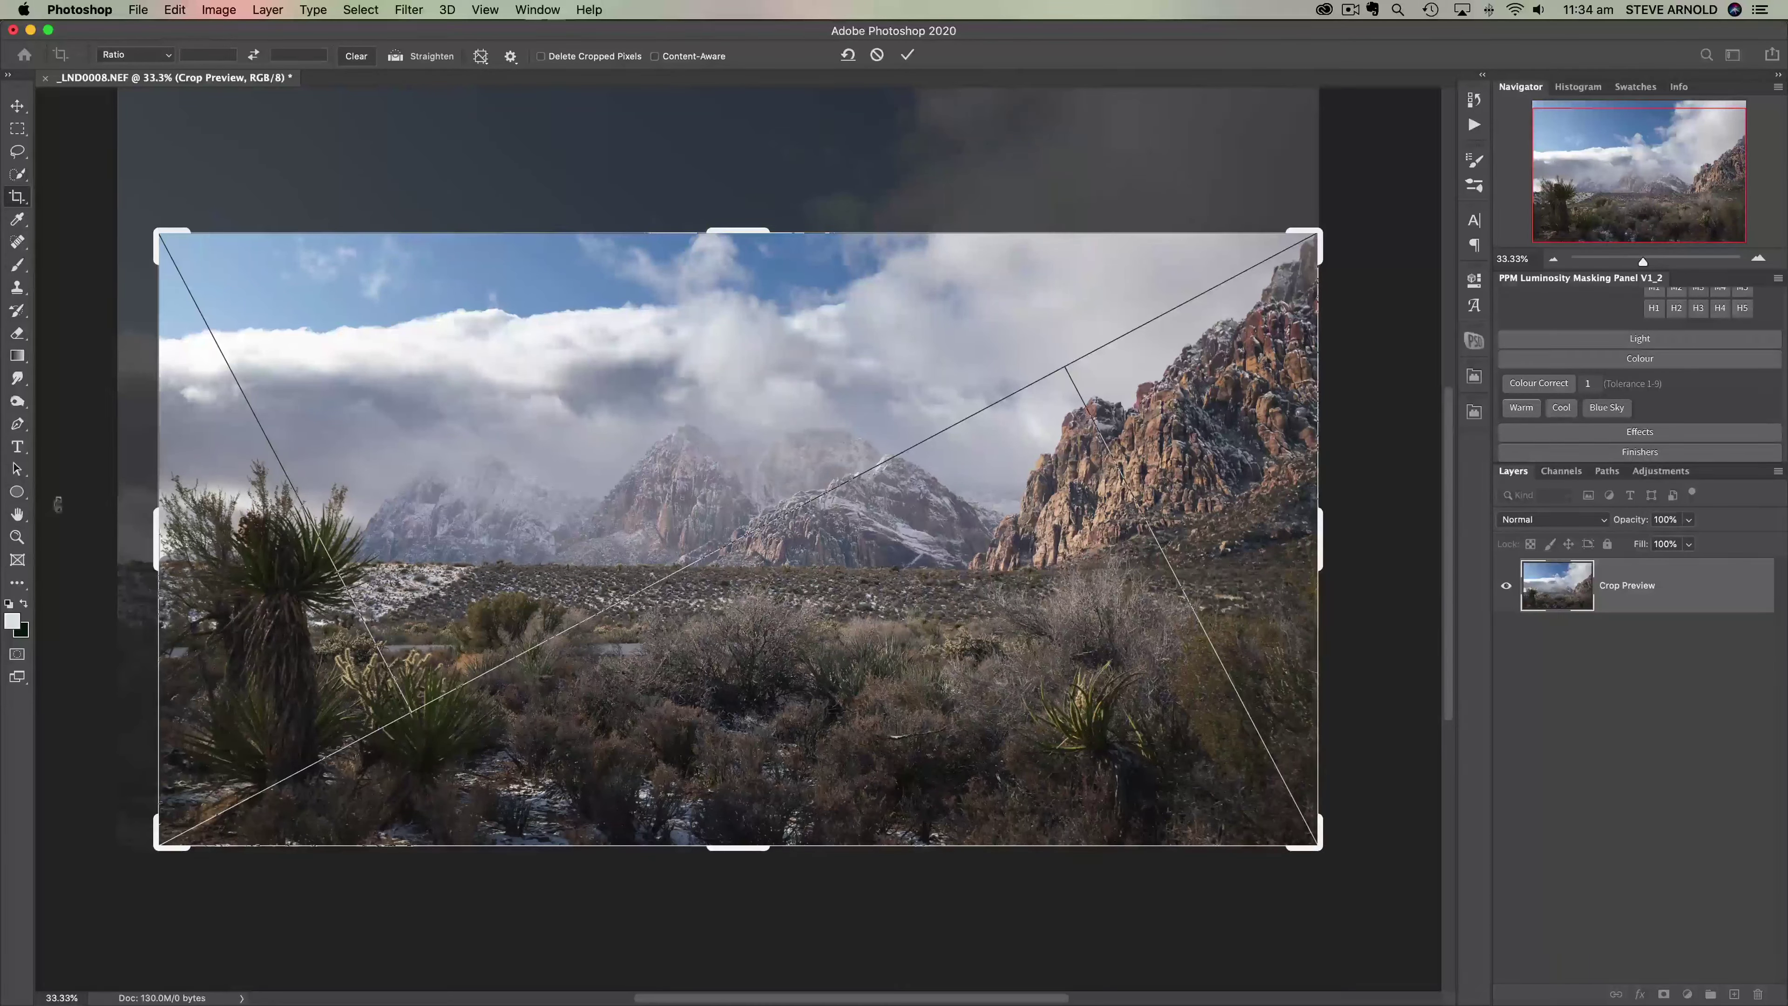
pyautogui.moveTo(157, 550); pyautogui.dragTo(158, 550)
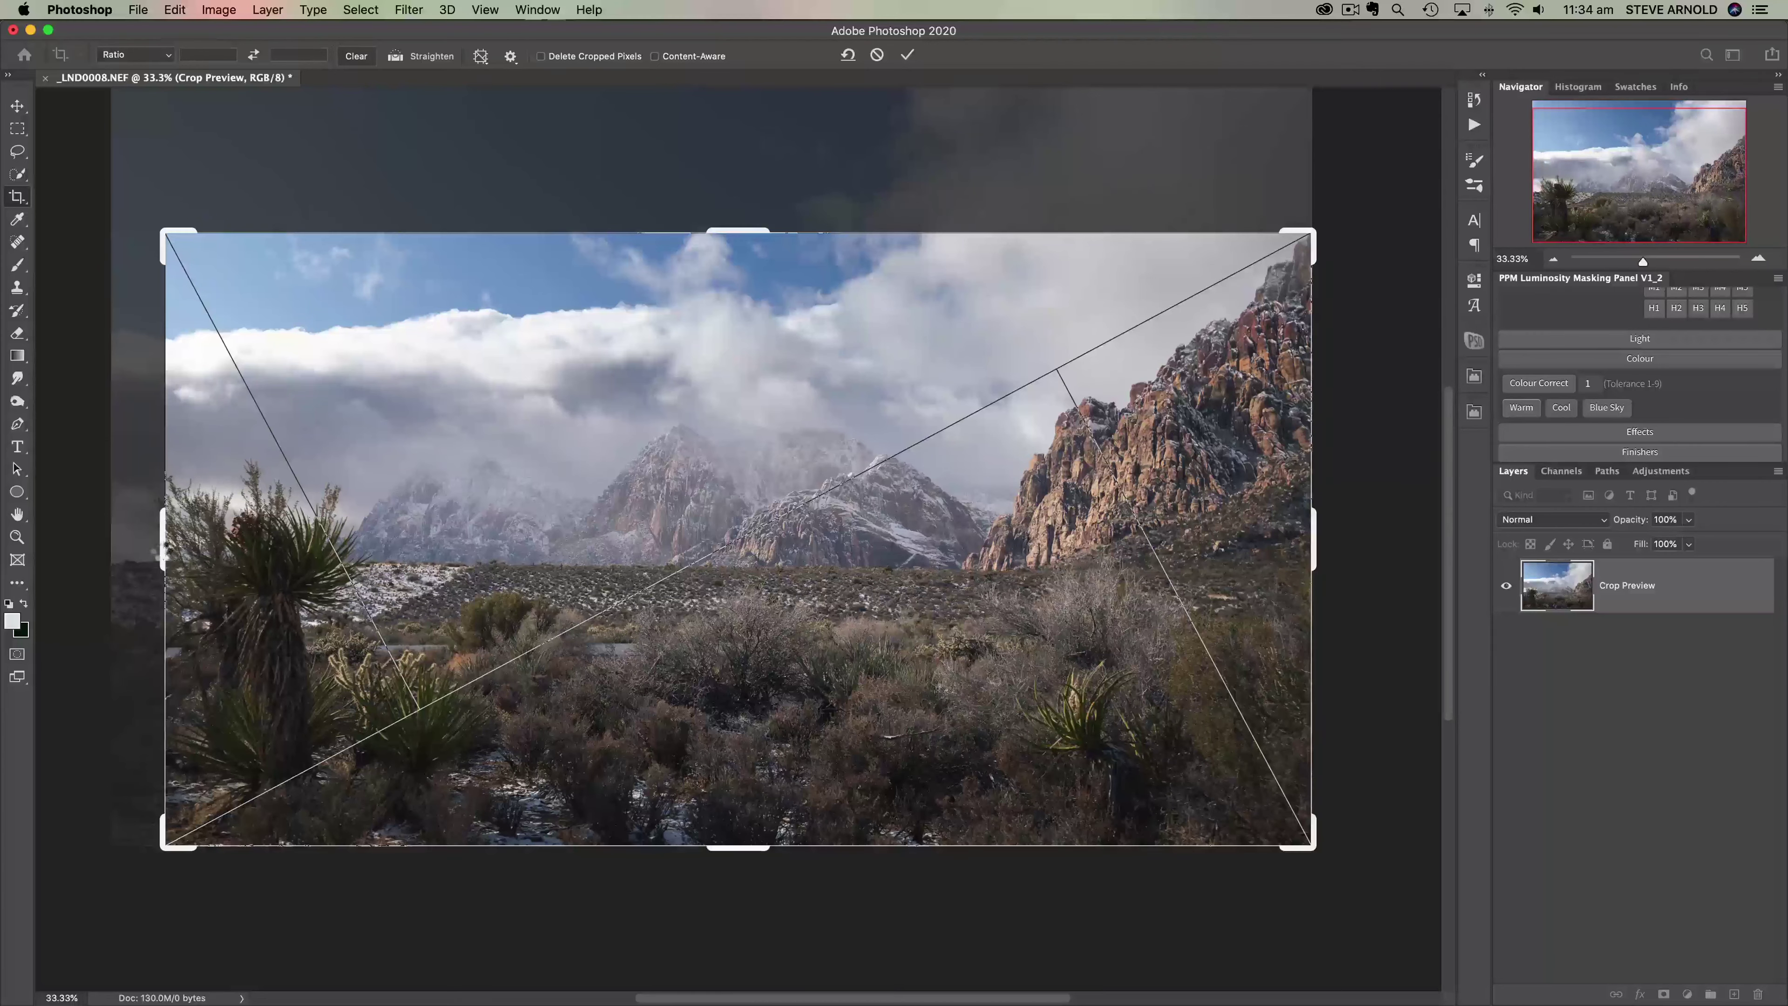
pyautogui.press('Return')
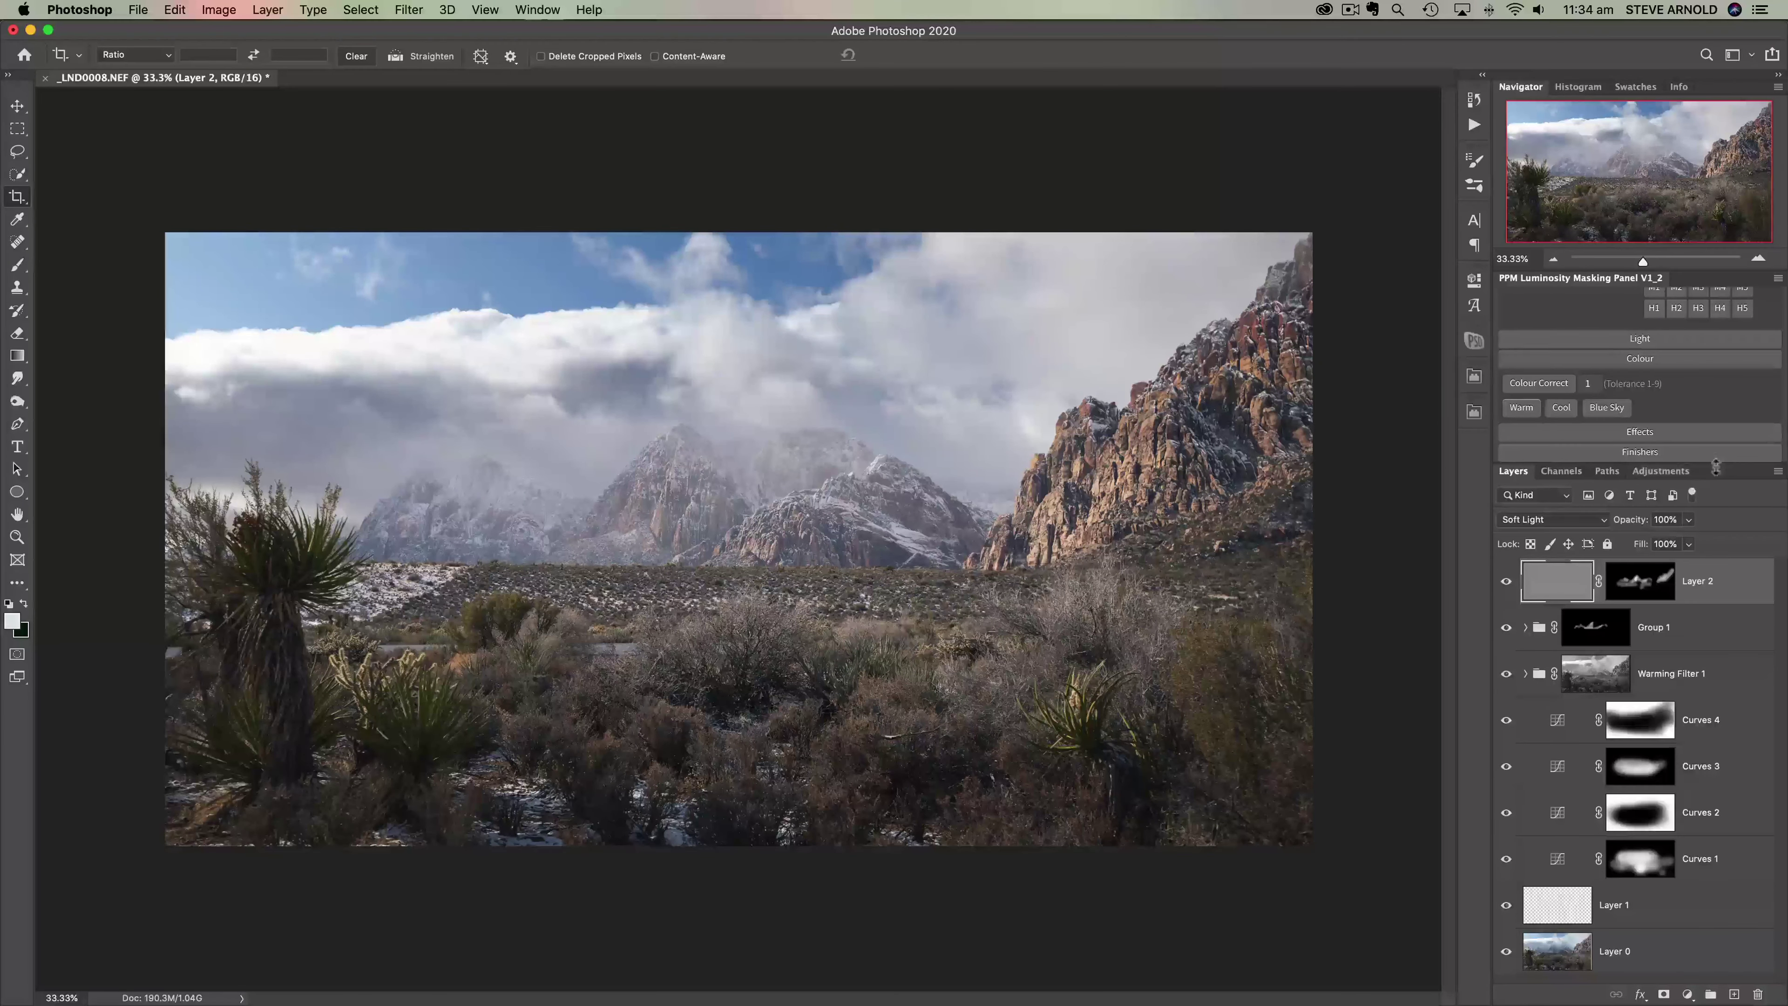
pyautogui.moveTo(1715, 466); pyautogui.dragTo(1714, 419)
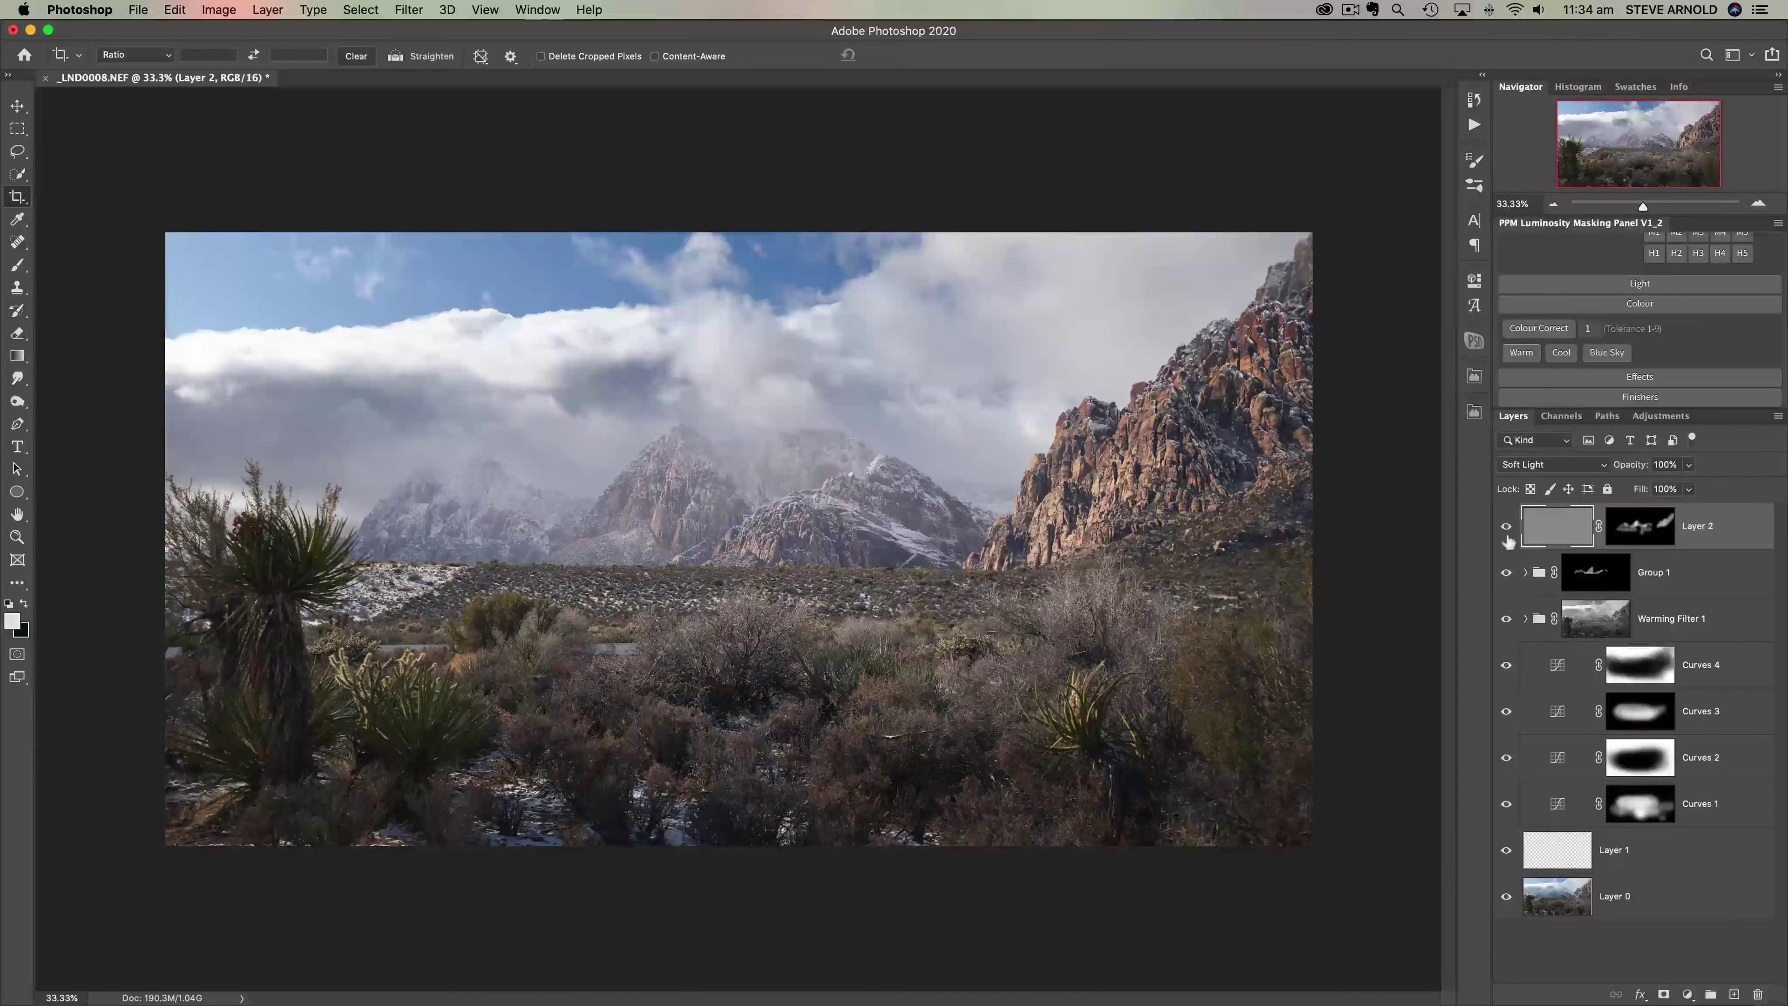
pyautogui.moveTo(1506, 531); pyautogui.dragTo(1506, 845)
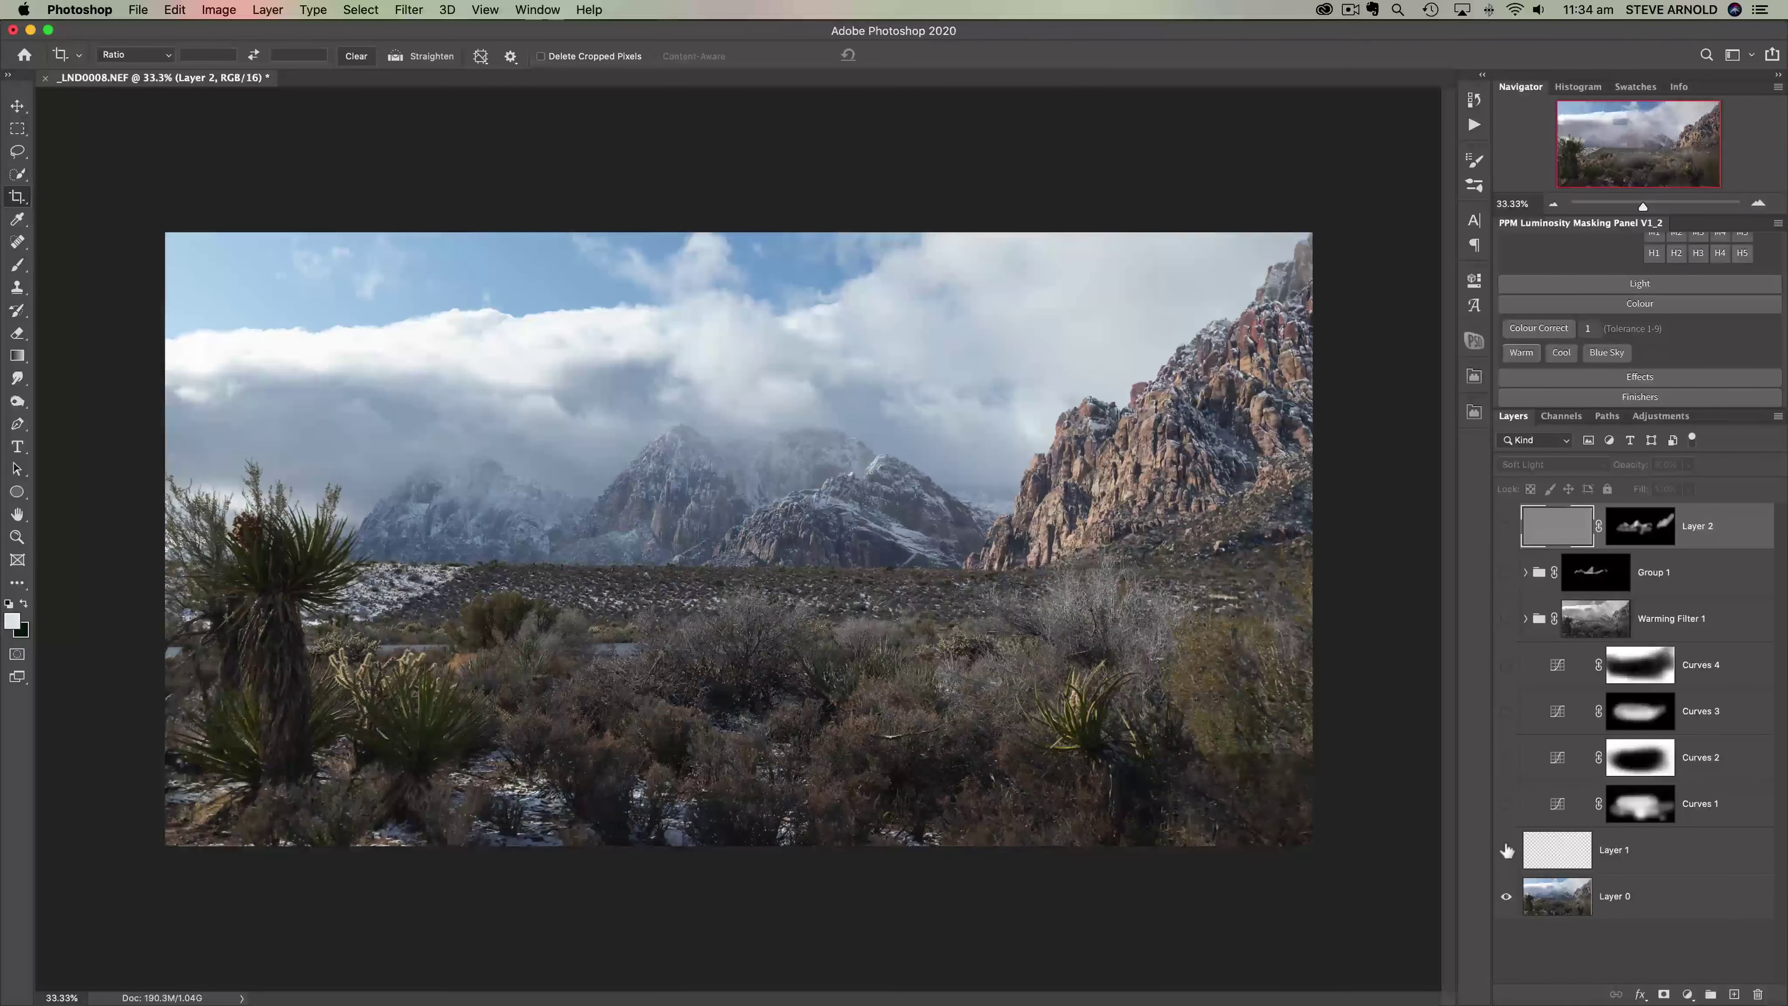
pyautogui.moveTo(1505, 853); pyautogui.dragTo(1507, 539)
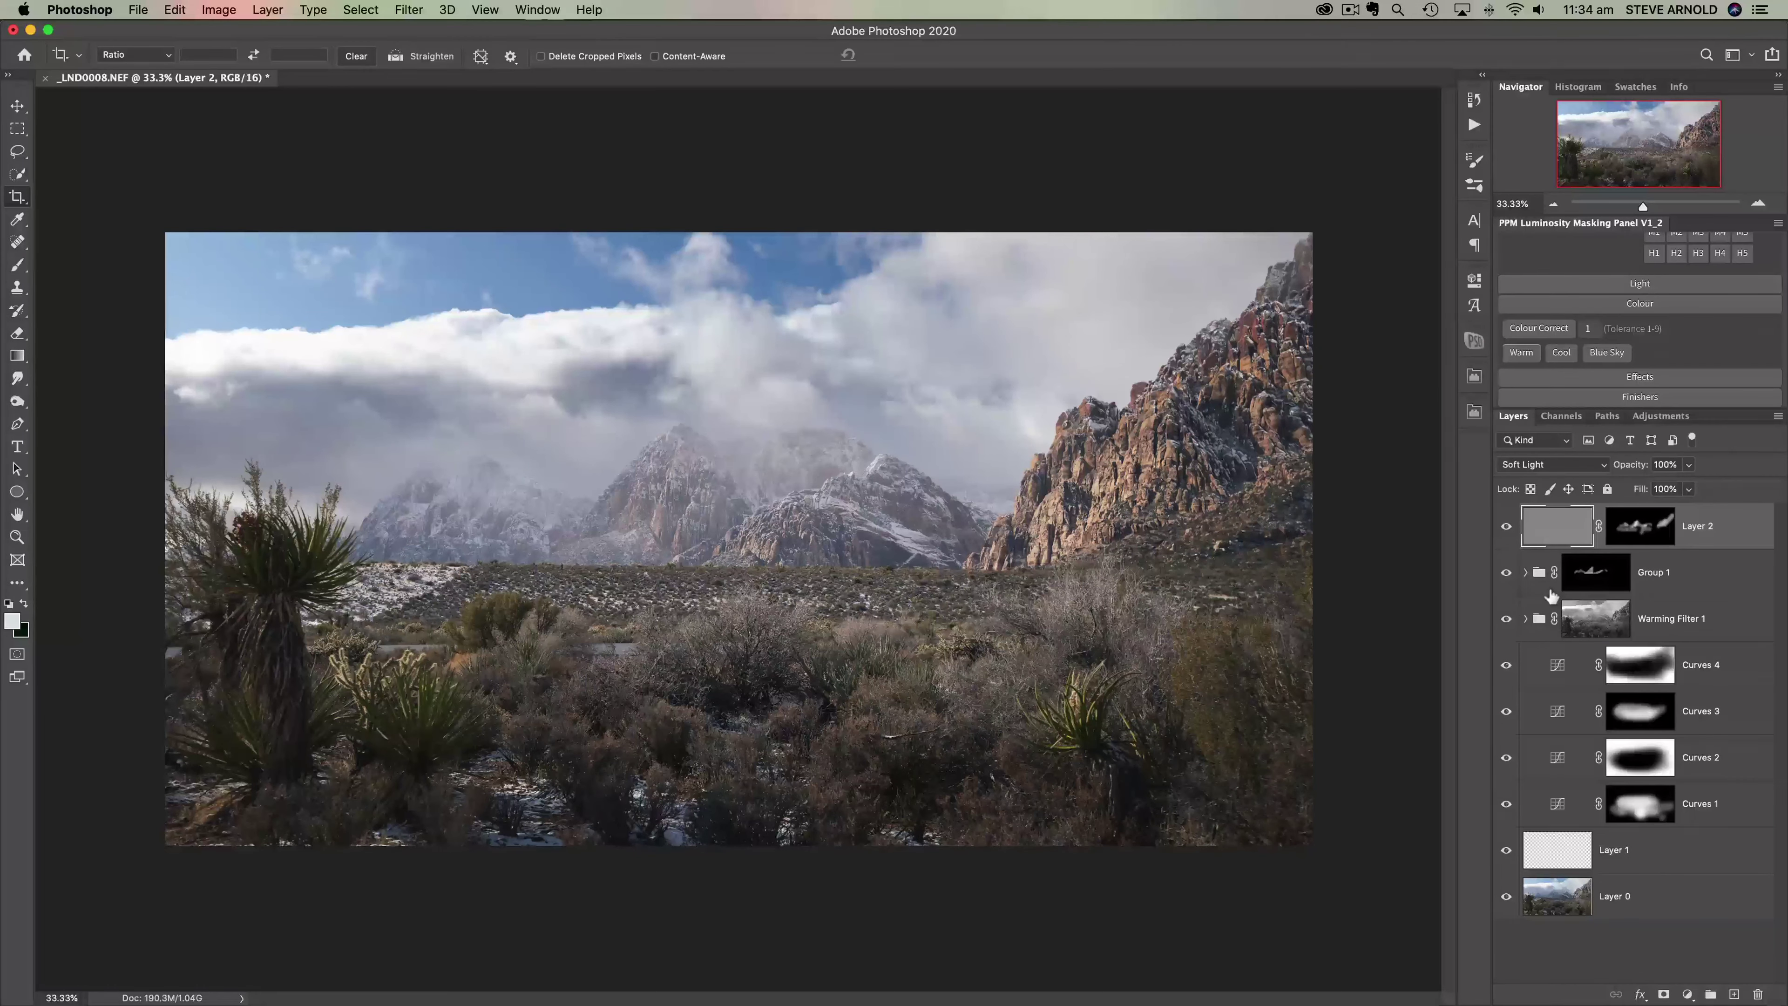
pyautogui.click(1665, 950)
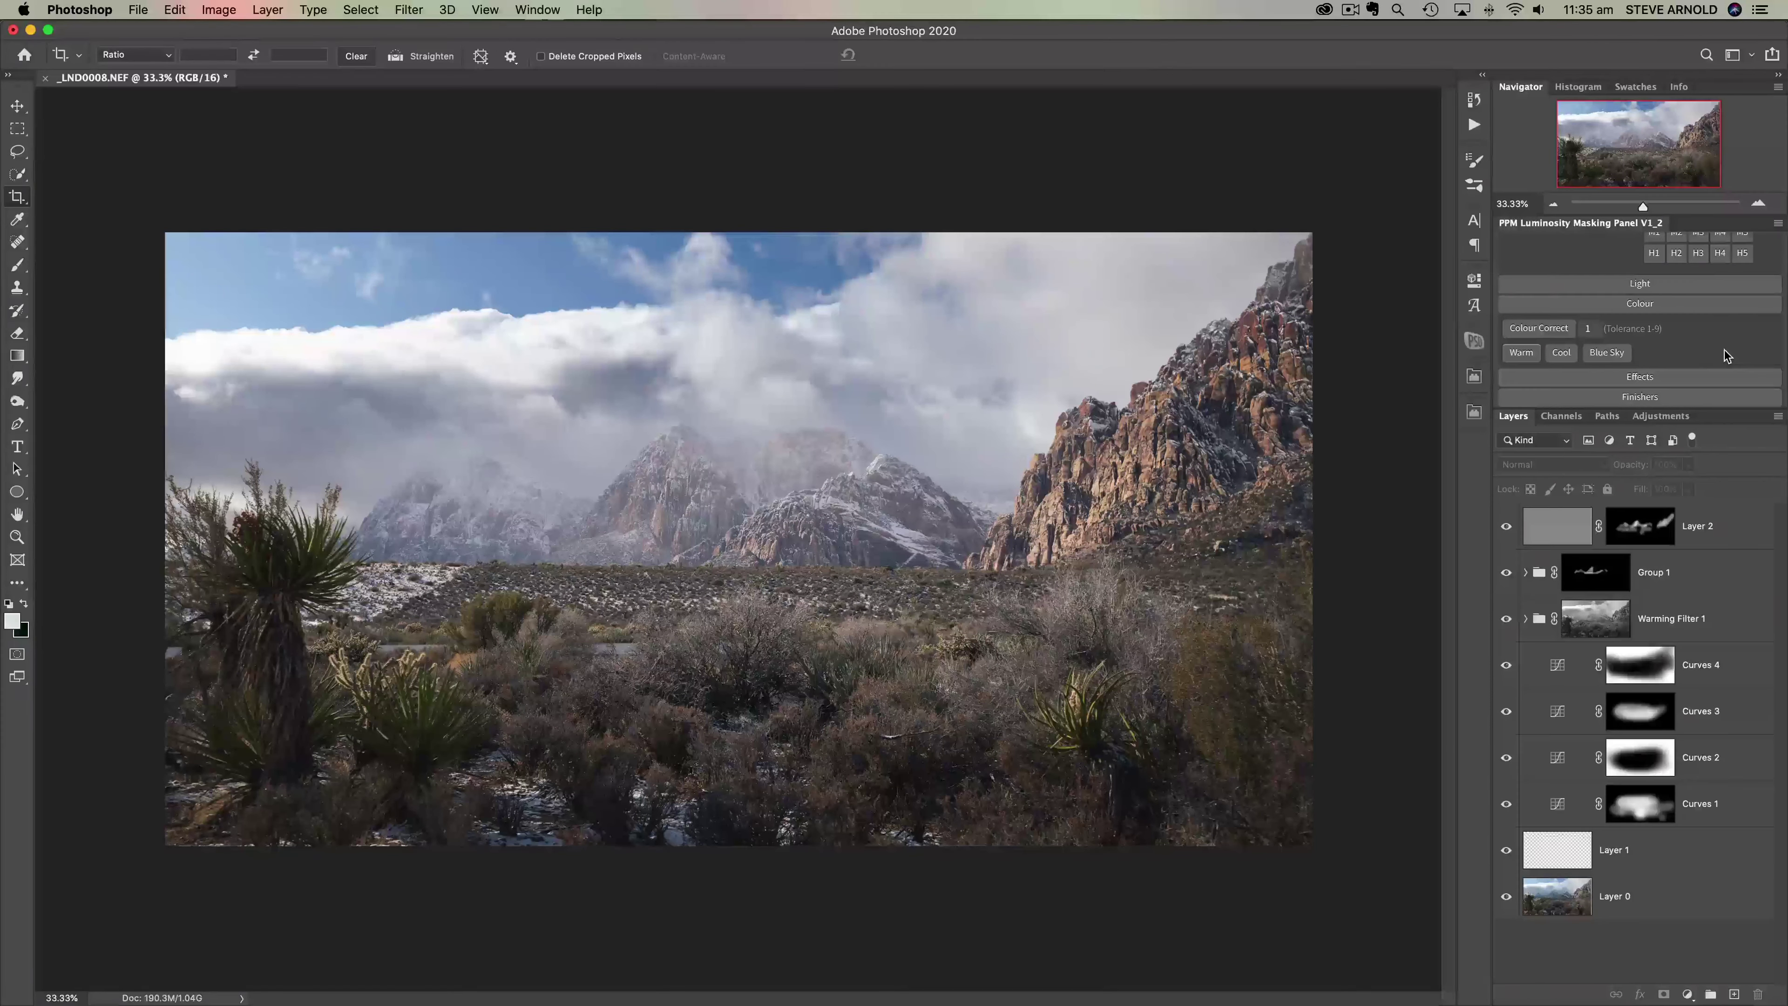
pyautogui.scroll(-2, 1724, 353)
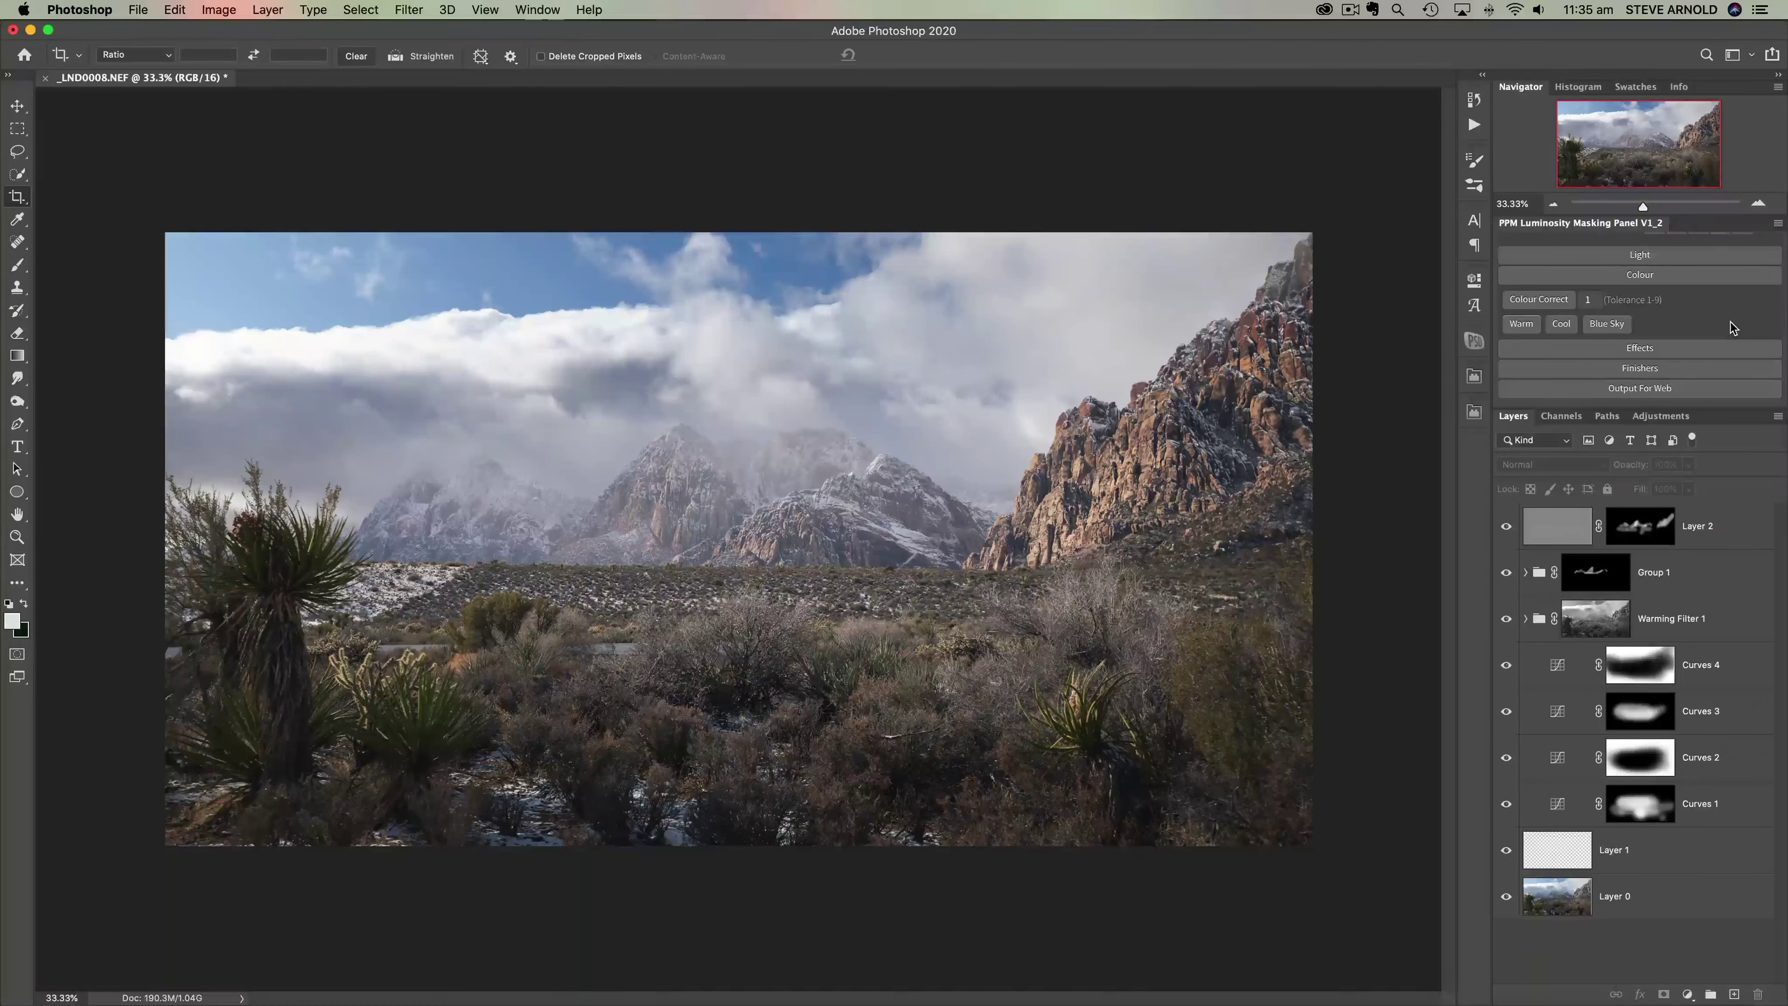
# Step: Run the PPM Orton effect from the Effects group and fill its mask with white
pyautogui.click(1572, 347)
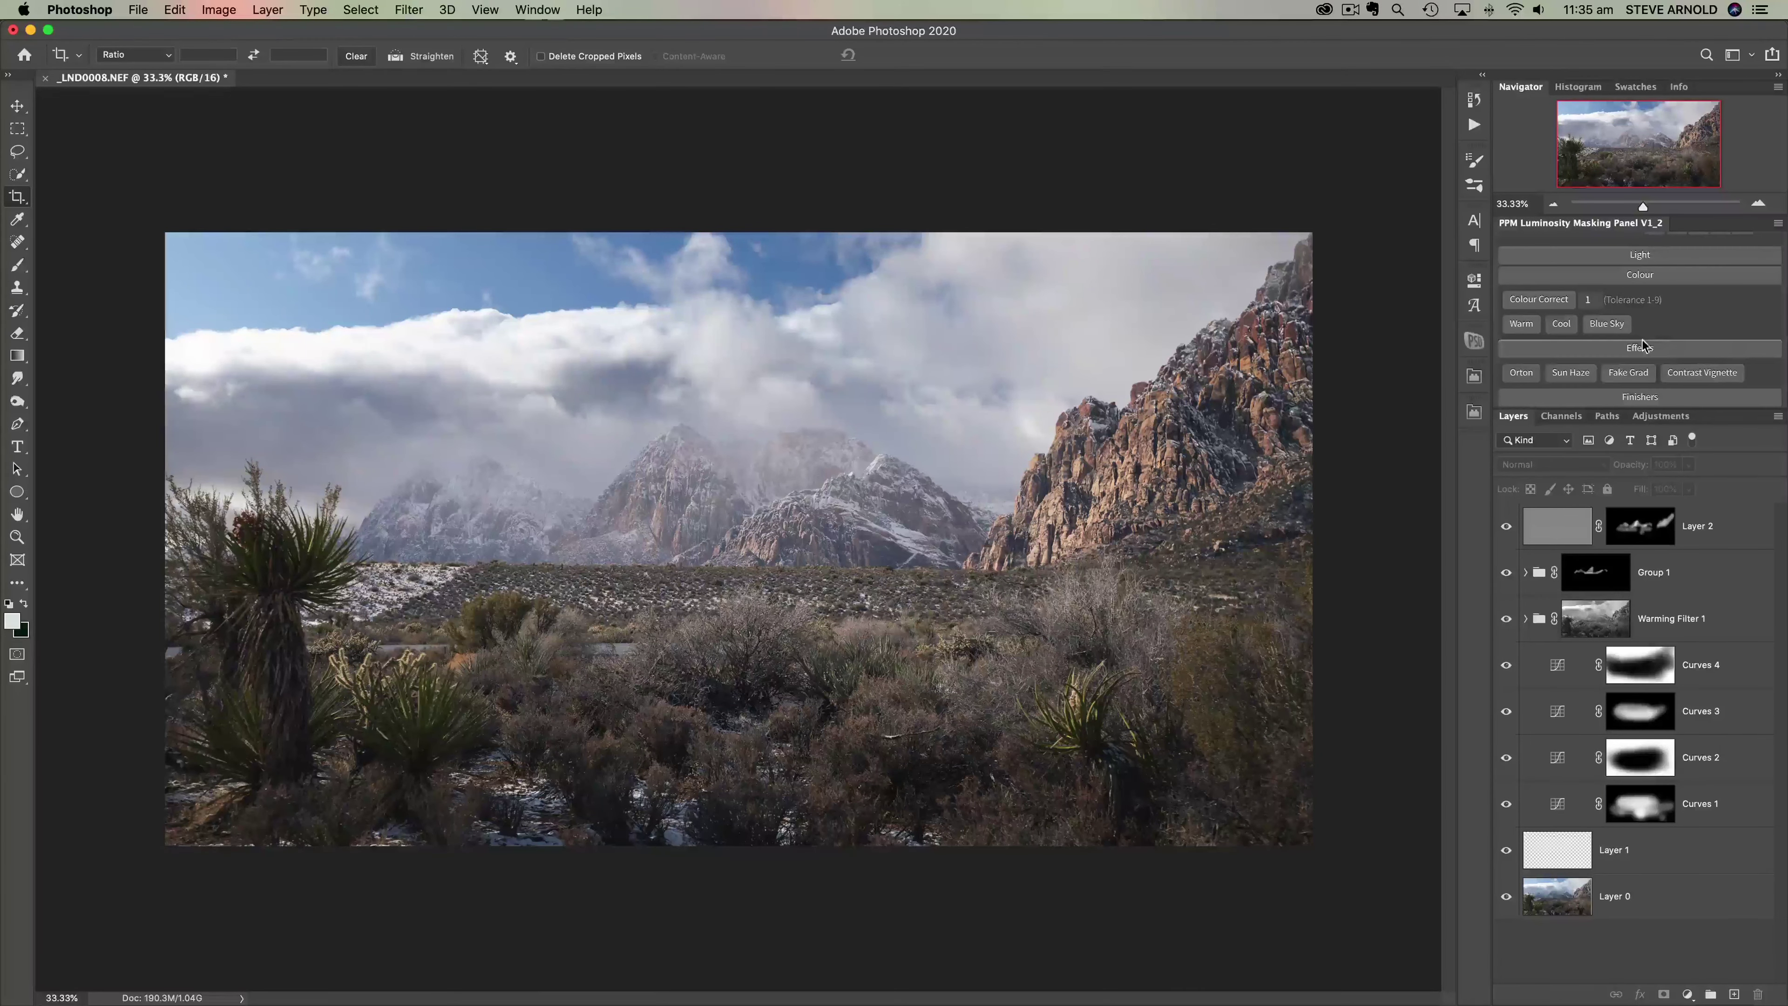
pyautogui.scroll(-1, 1559, 371)
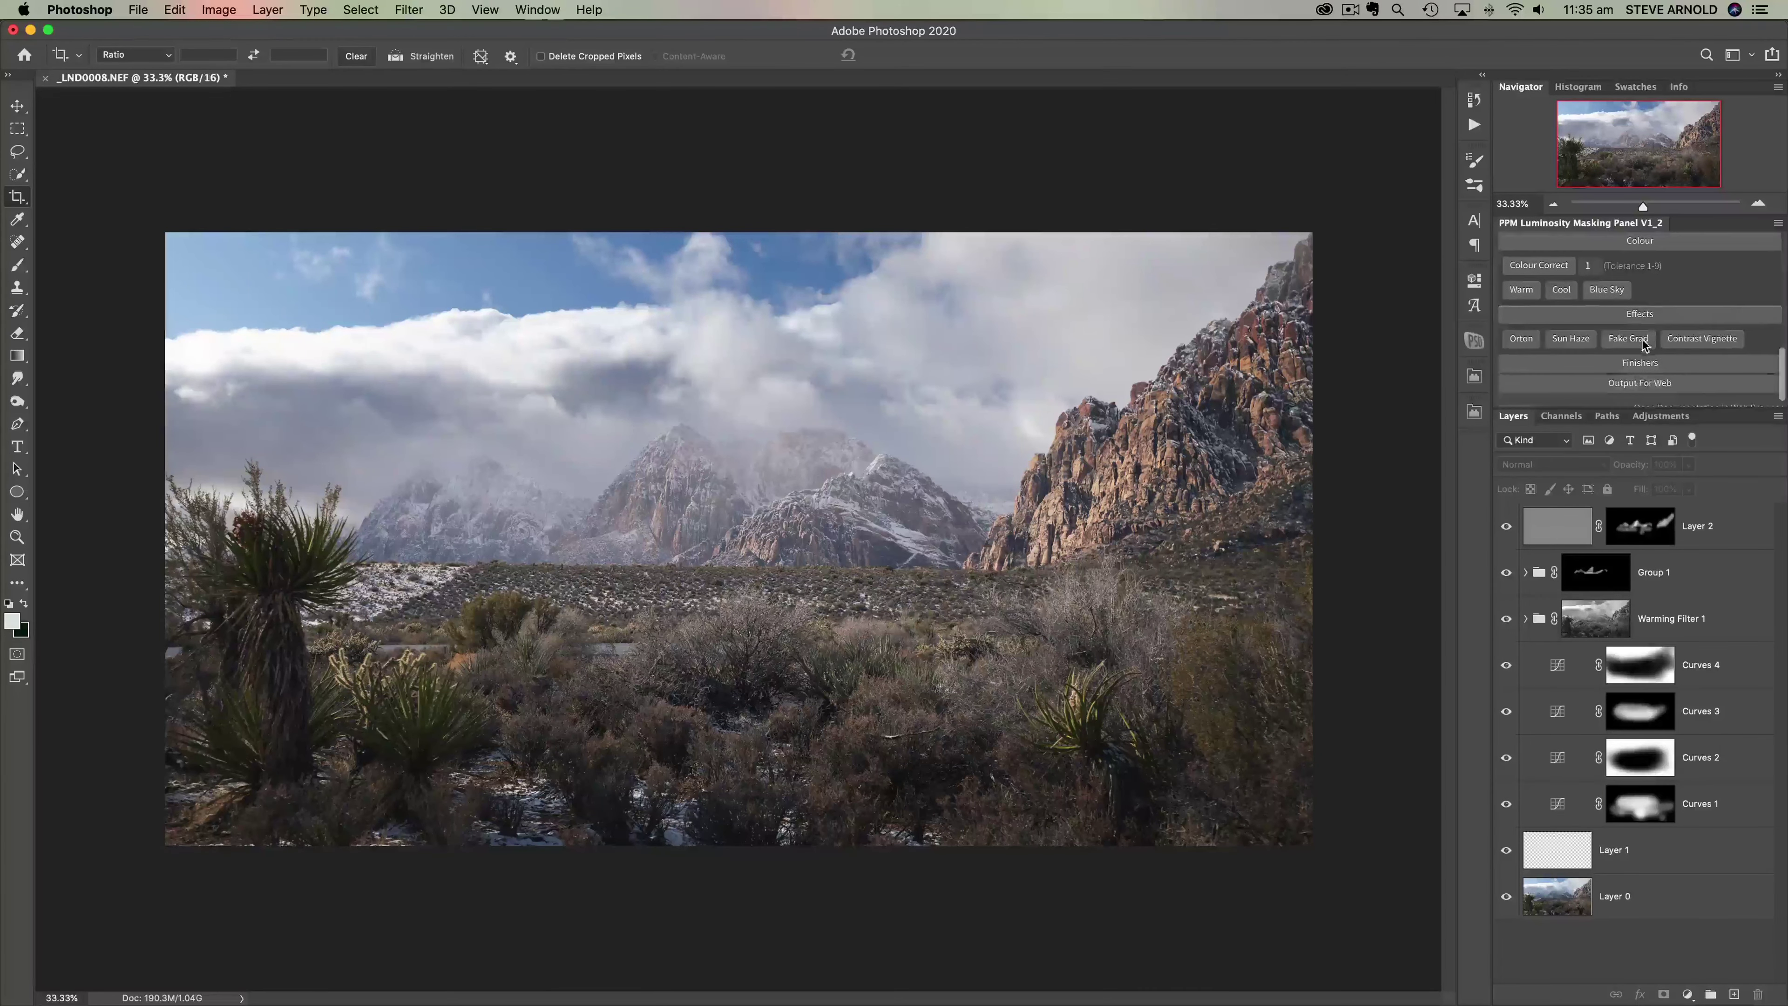
pyautogui.click(1521, 339)
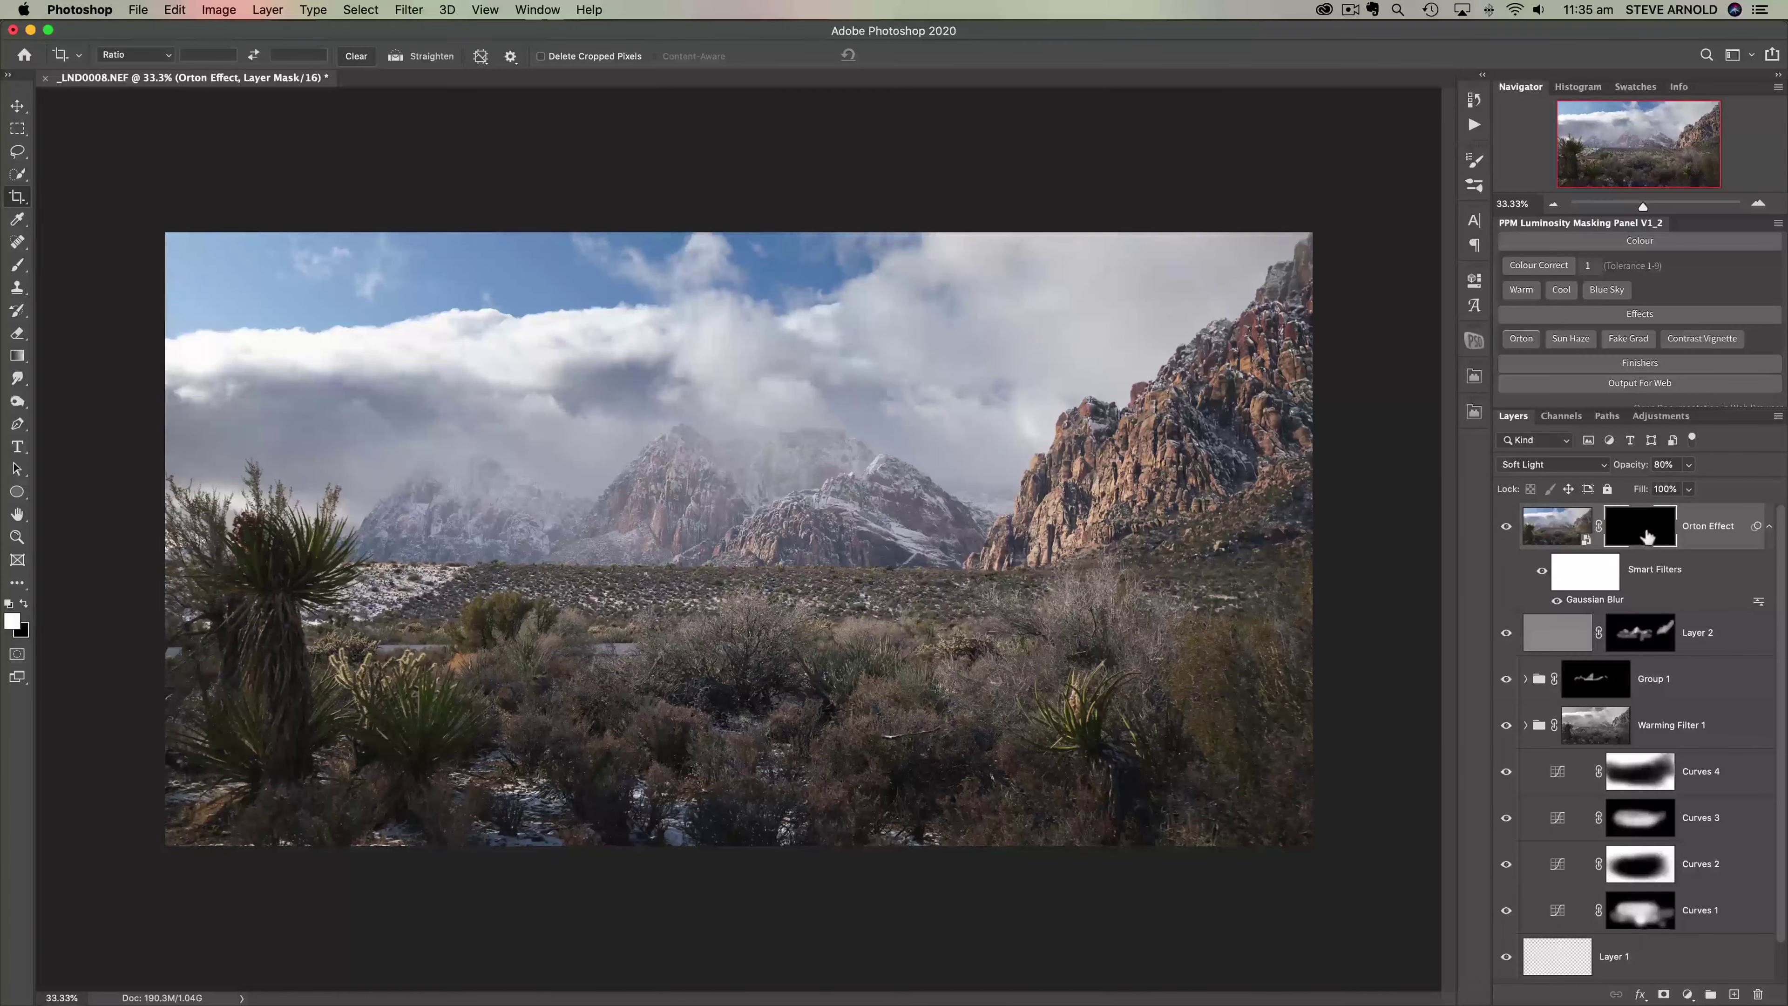
pyautogui.press('super+i')
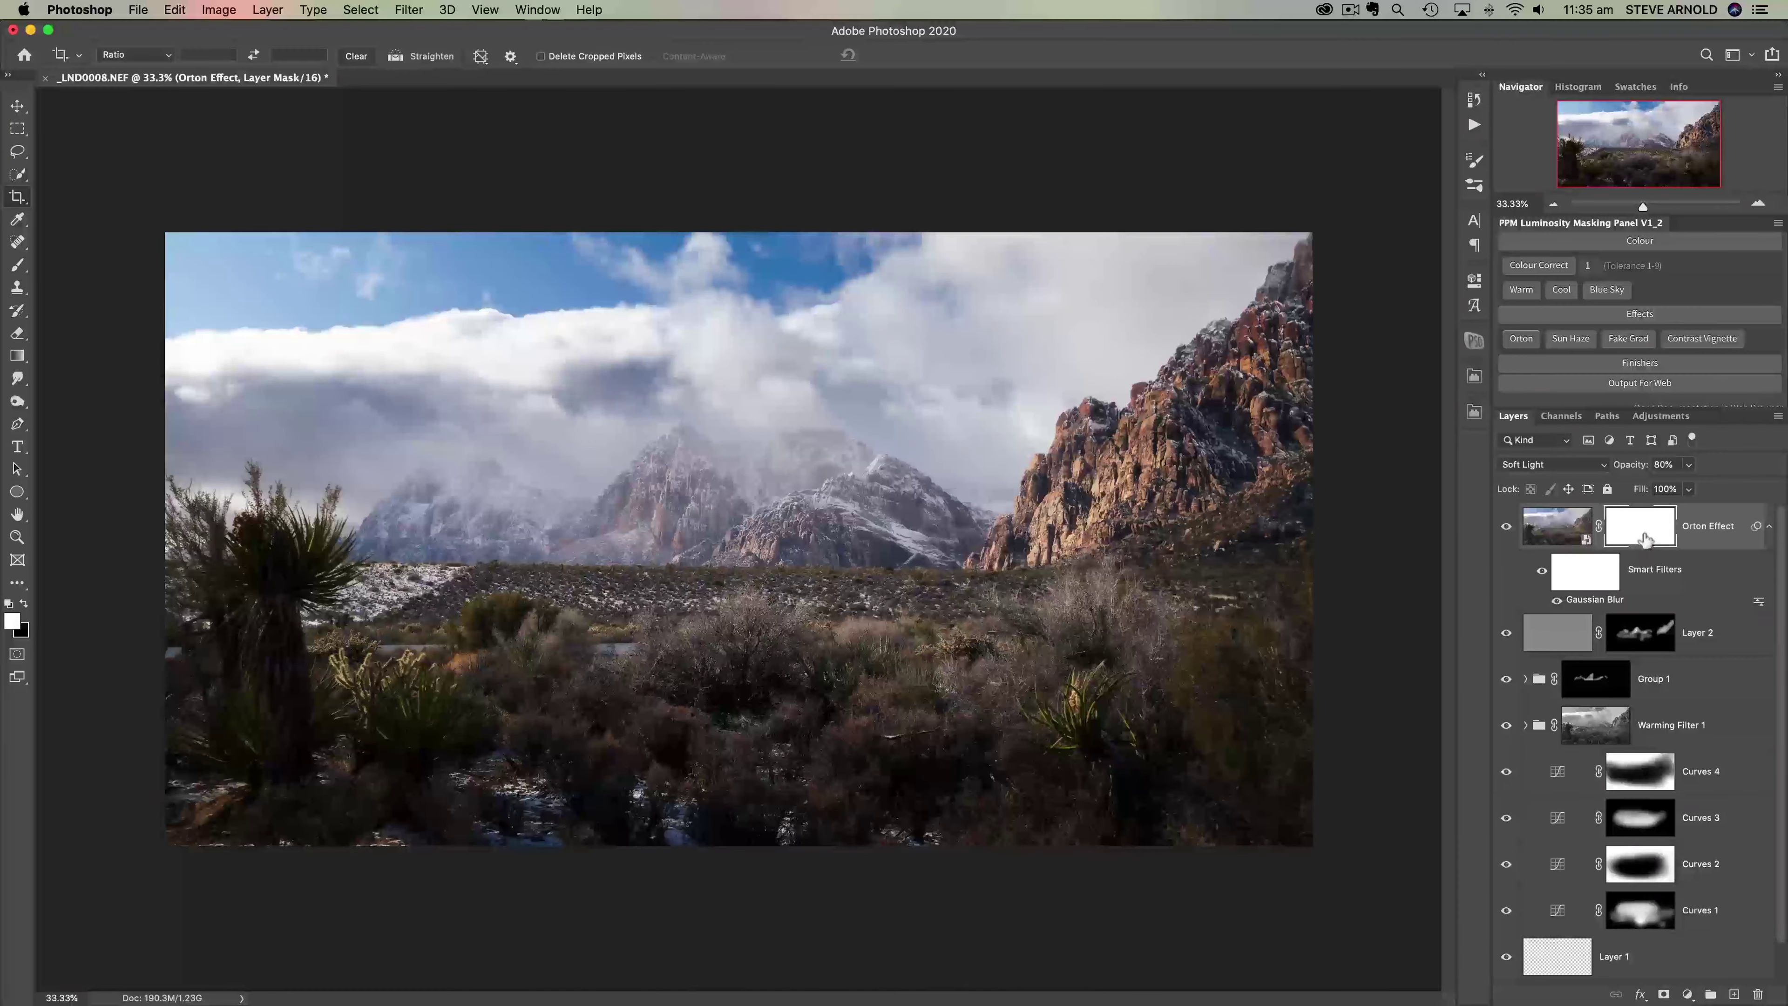
# Step: Lower the Orton Effect layer's opacity to 70%
pyautogui.click(1559, 537)
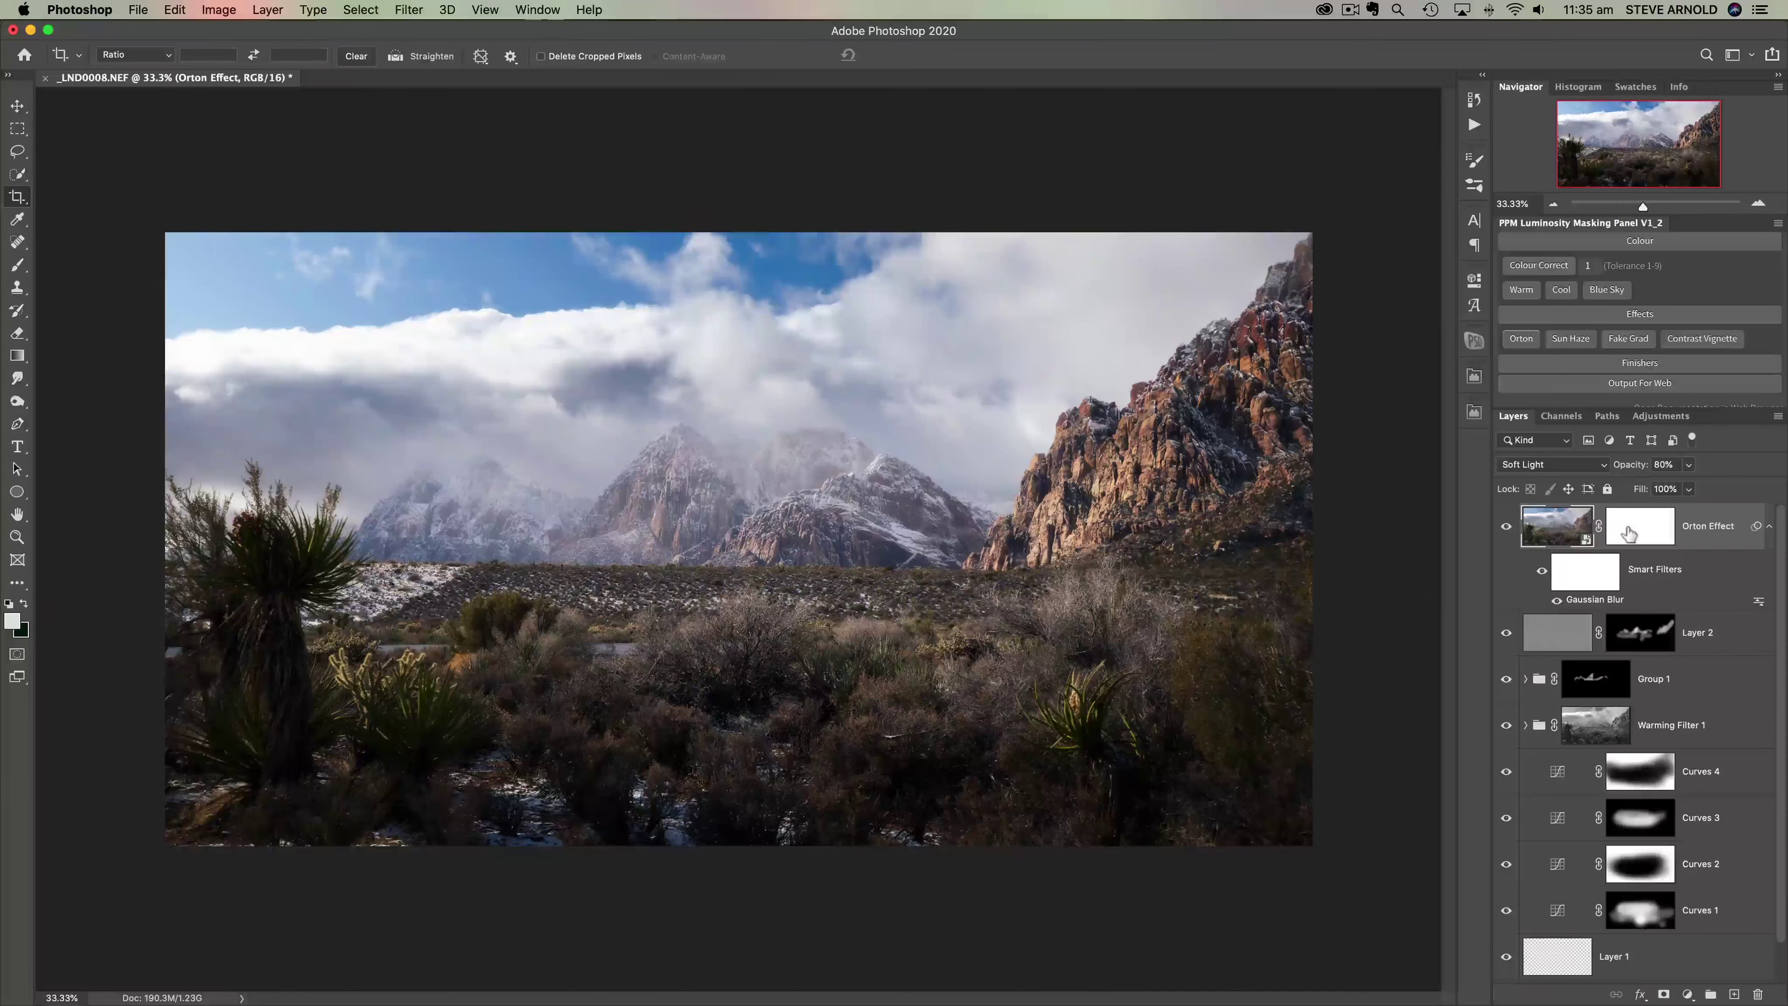
pyautogui.moveTo(1634, 467); pyautogui.dragTo(1702, 461)
pyautogui.moveTo(1631, 466); pyautogui.dragTo(1616, 467)
pyautogui.moveTo(1719, 410); pyautogui.dragTo(1718, 563)
pyautogui.scroll(5, 1709, 482)
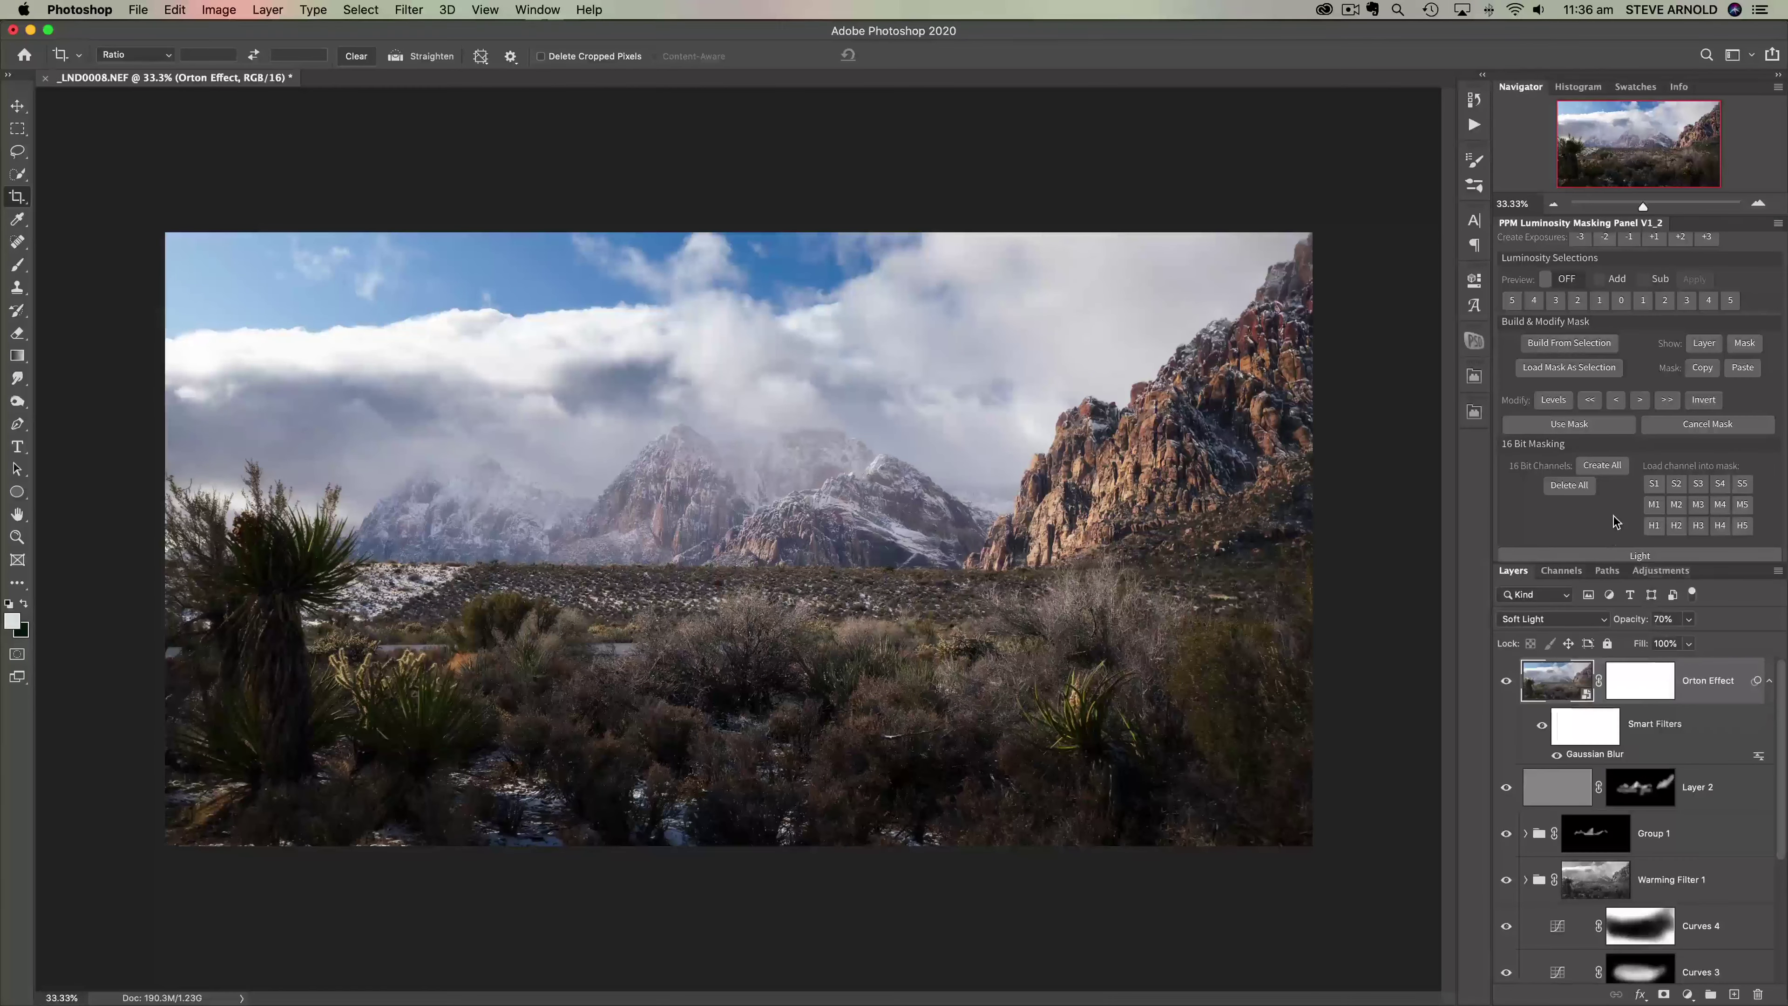
# Step: Load the H1 16-bit luminosity mask onto the Orton layer, compare, then view the mask alone
pyautogui.click(1655, 527)
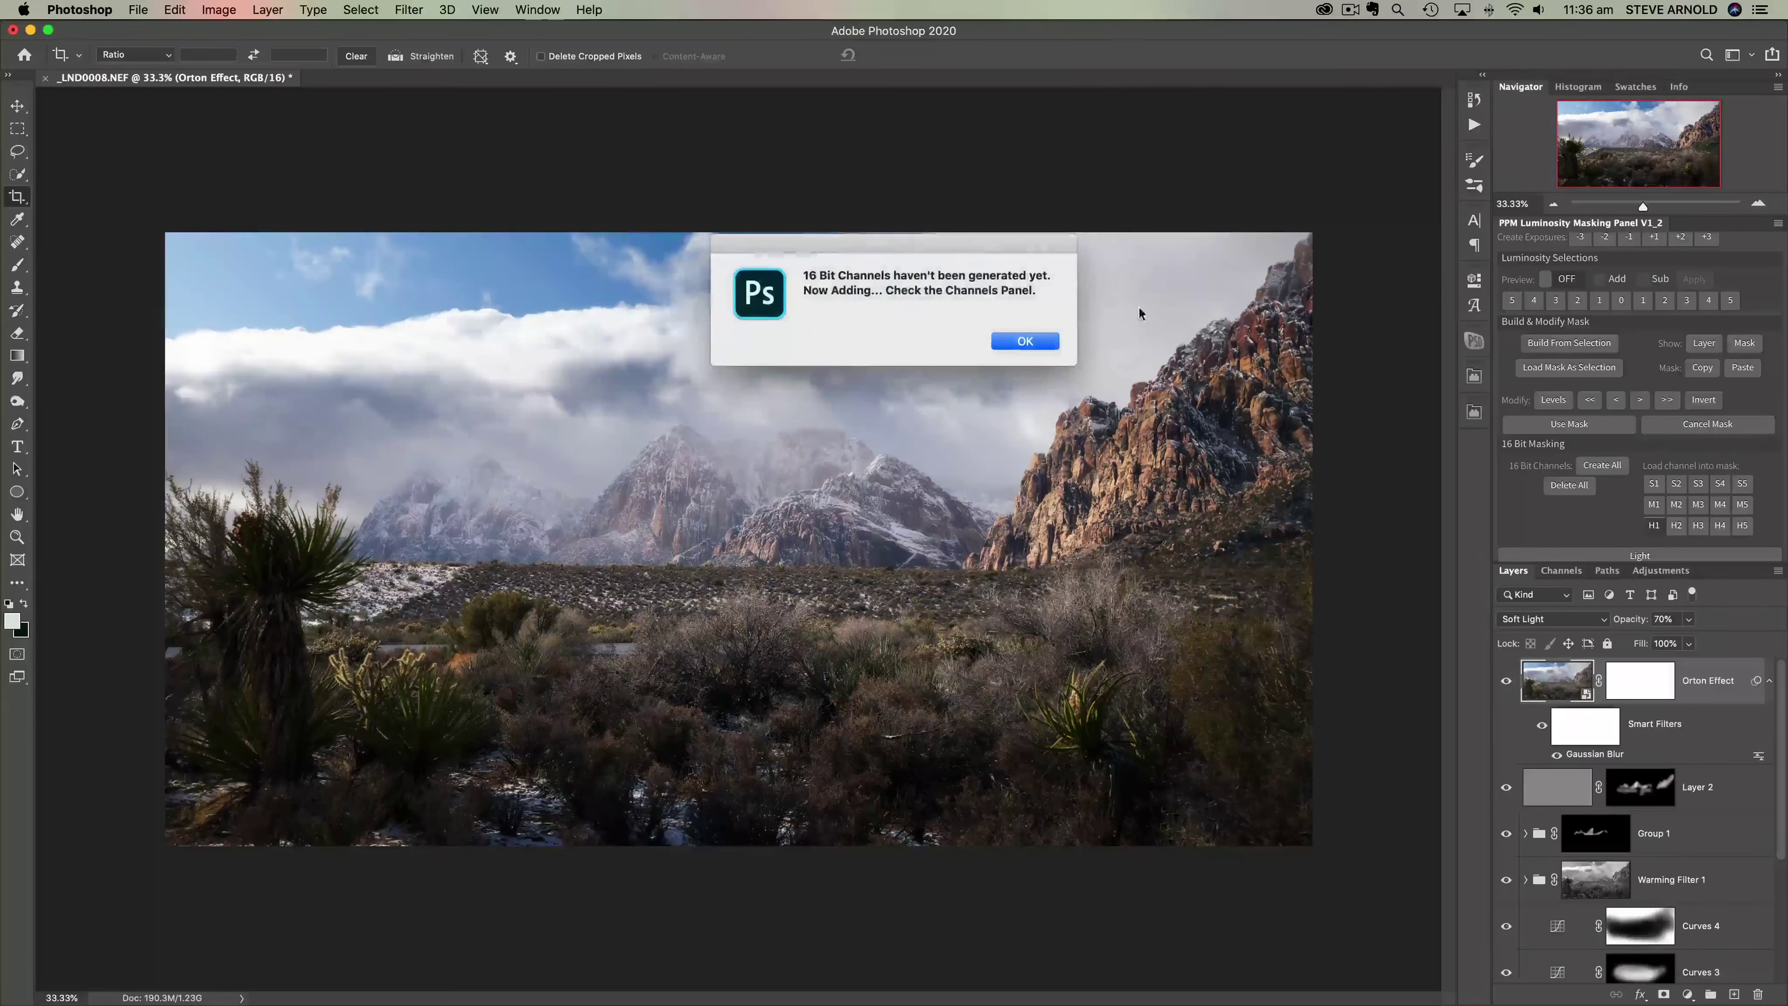
pyautogui.click(1013, 341)
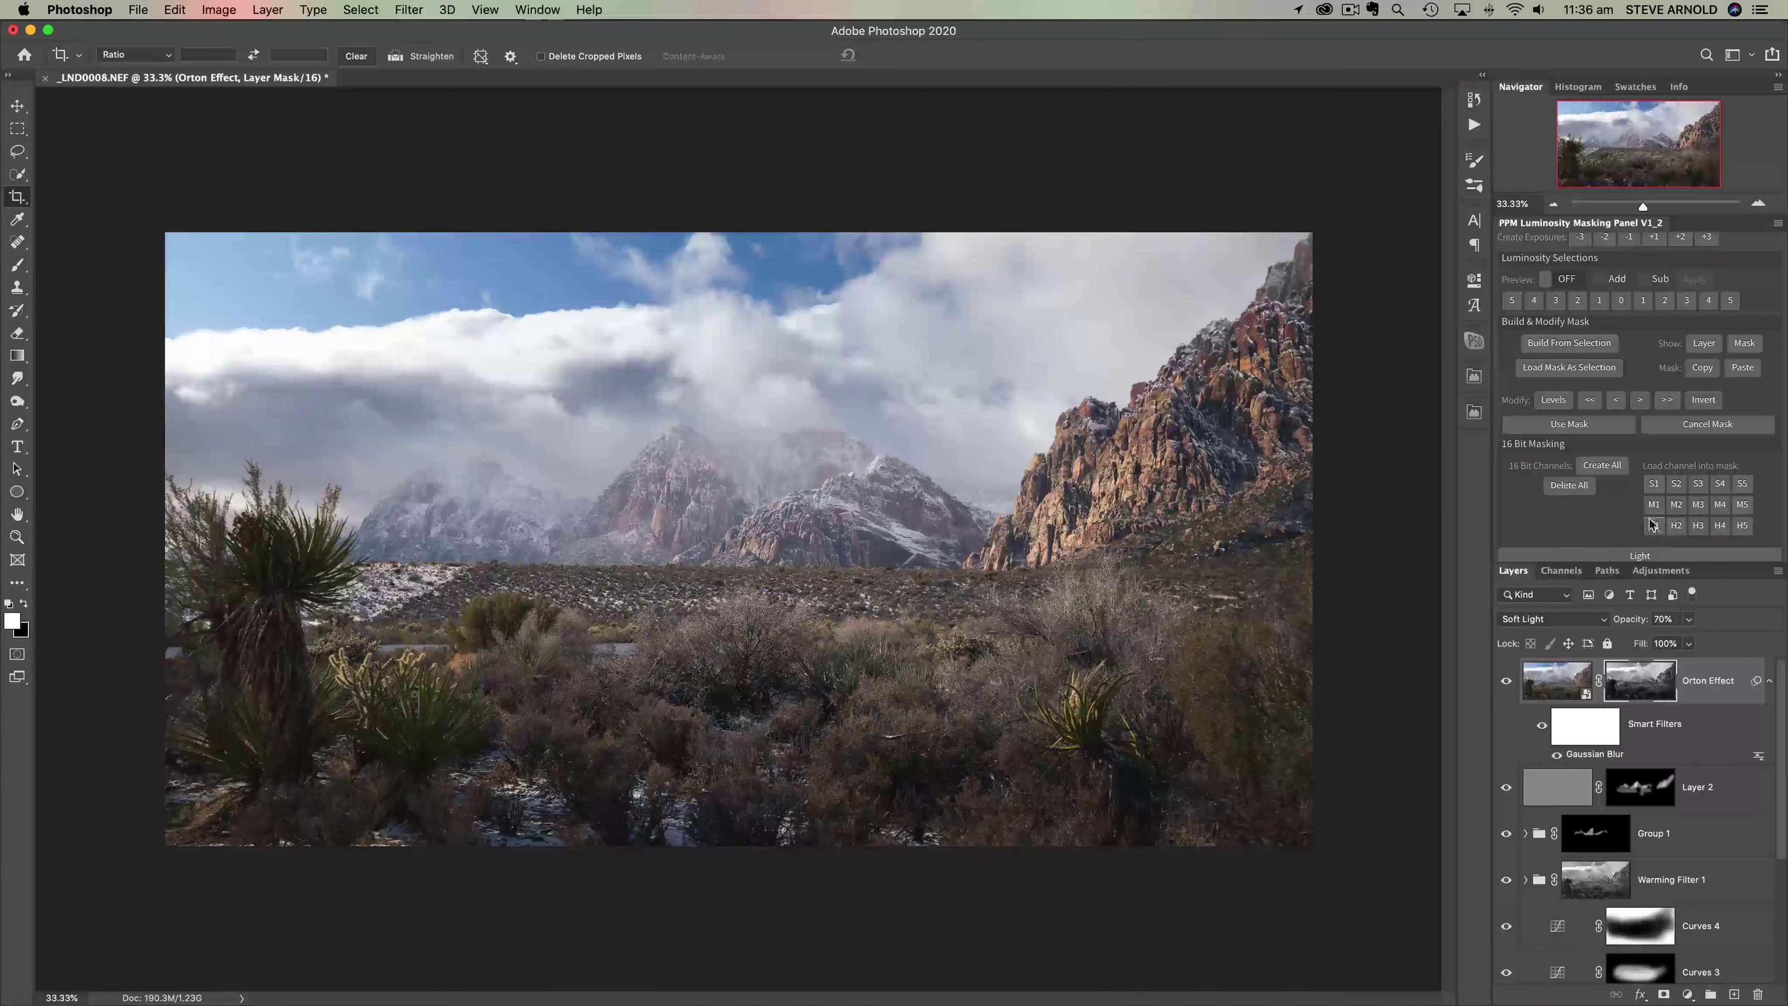
pyautogui.click(1505, 680)
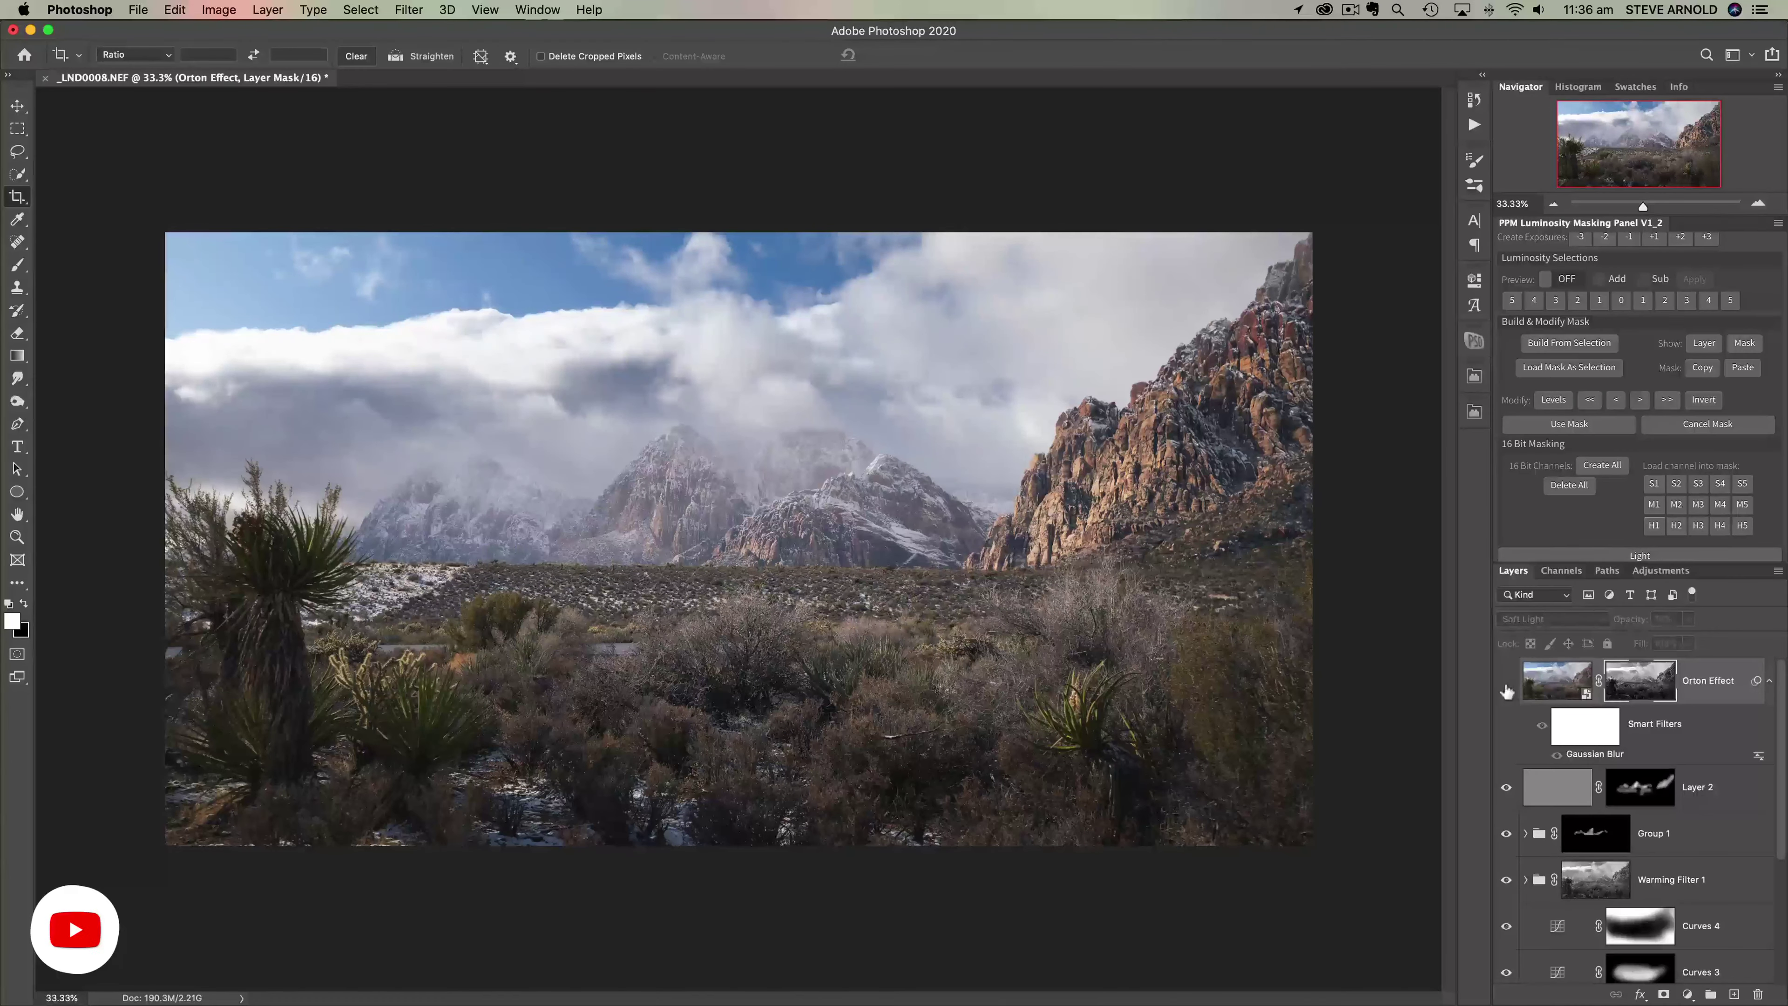
pyautogui.click(1505, 682)
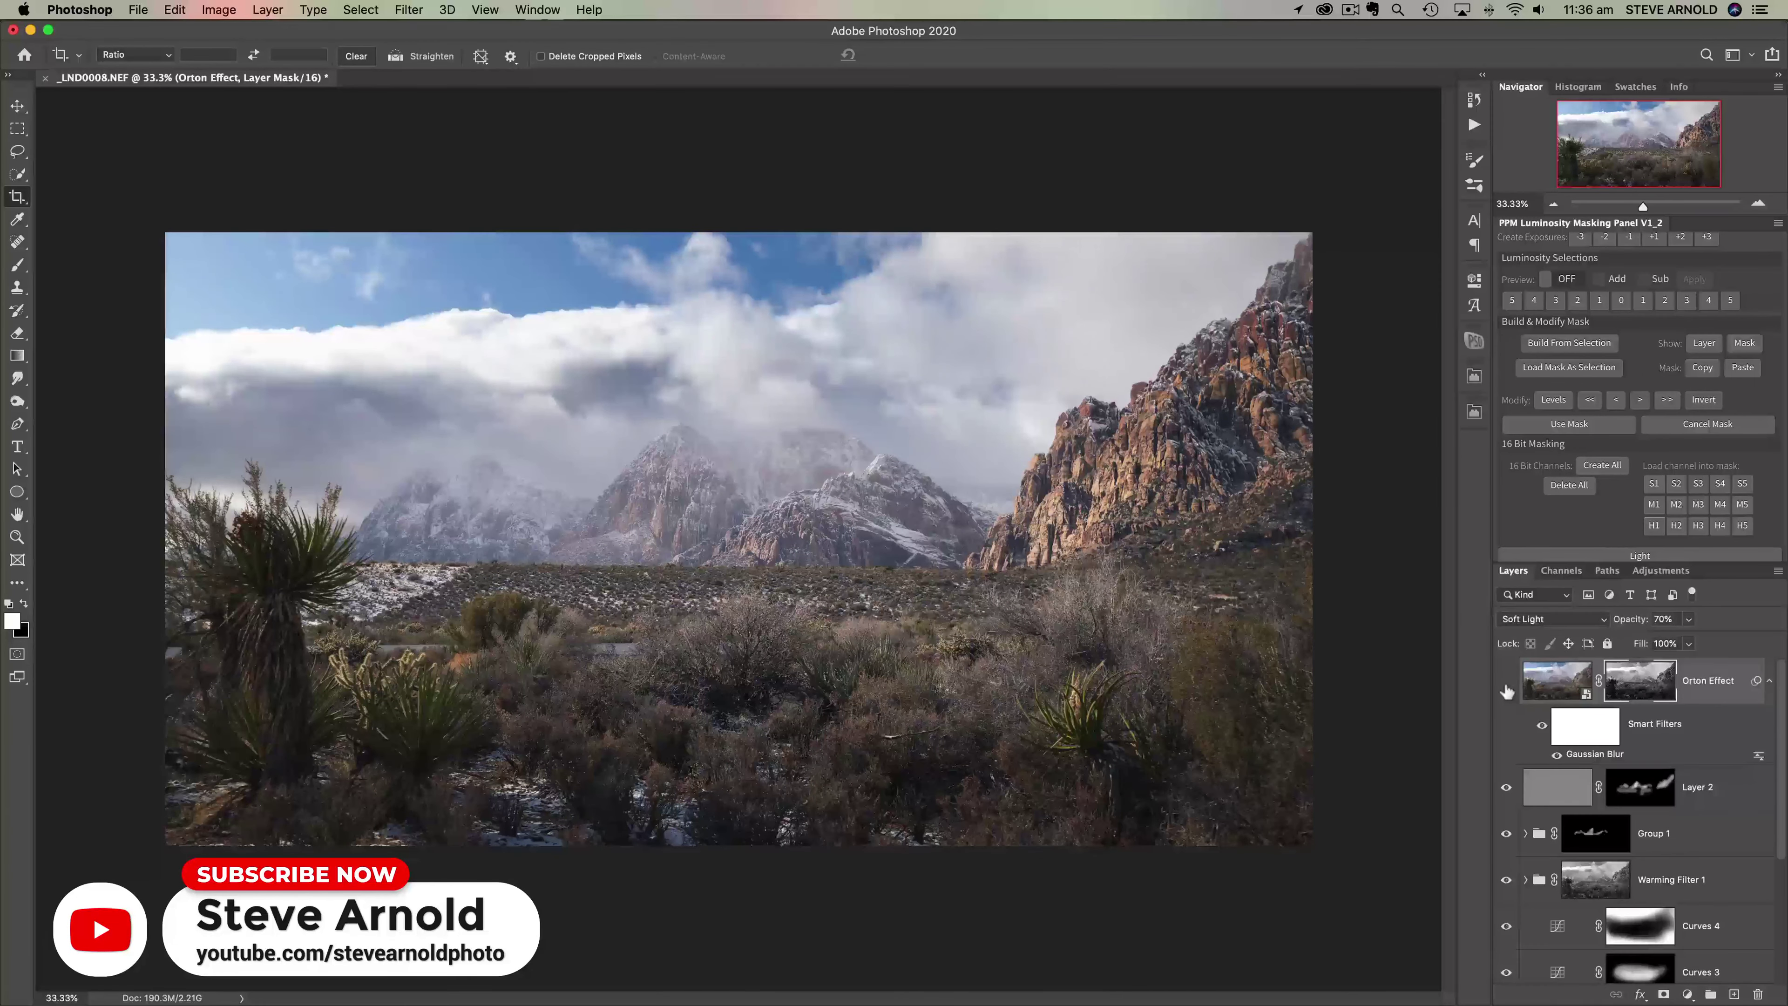
pyautogui.click(1506, 682)
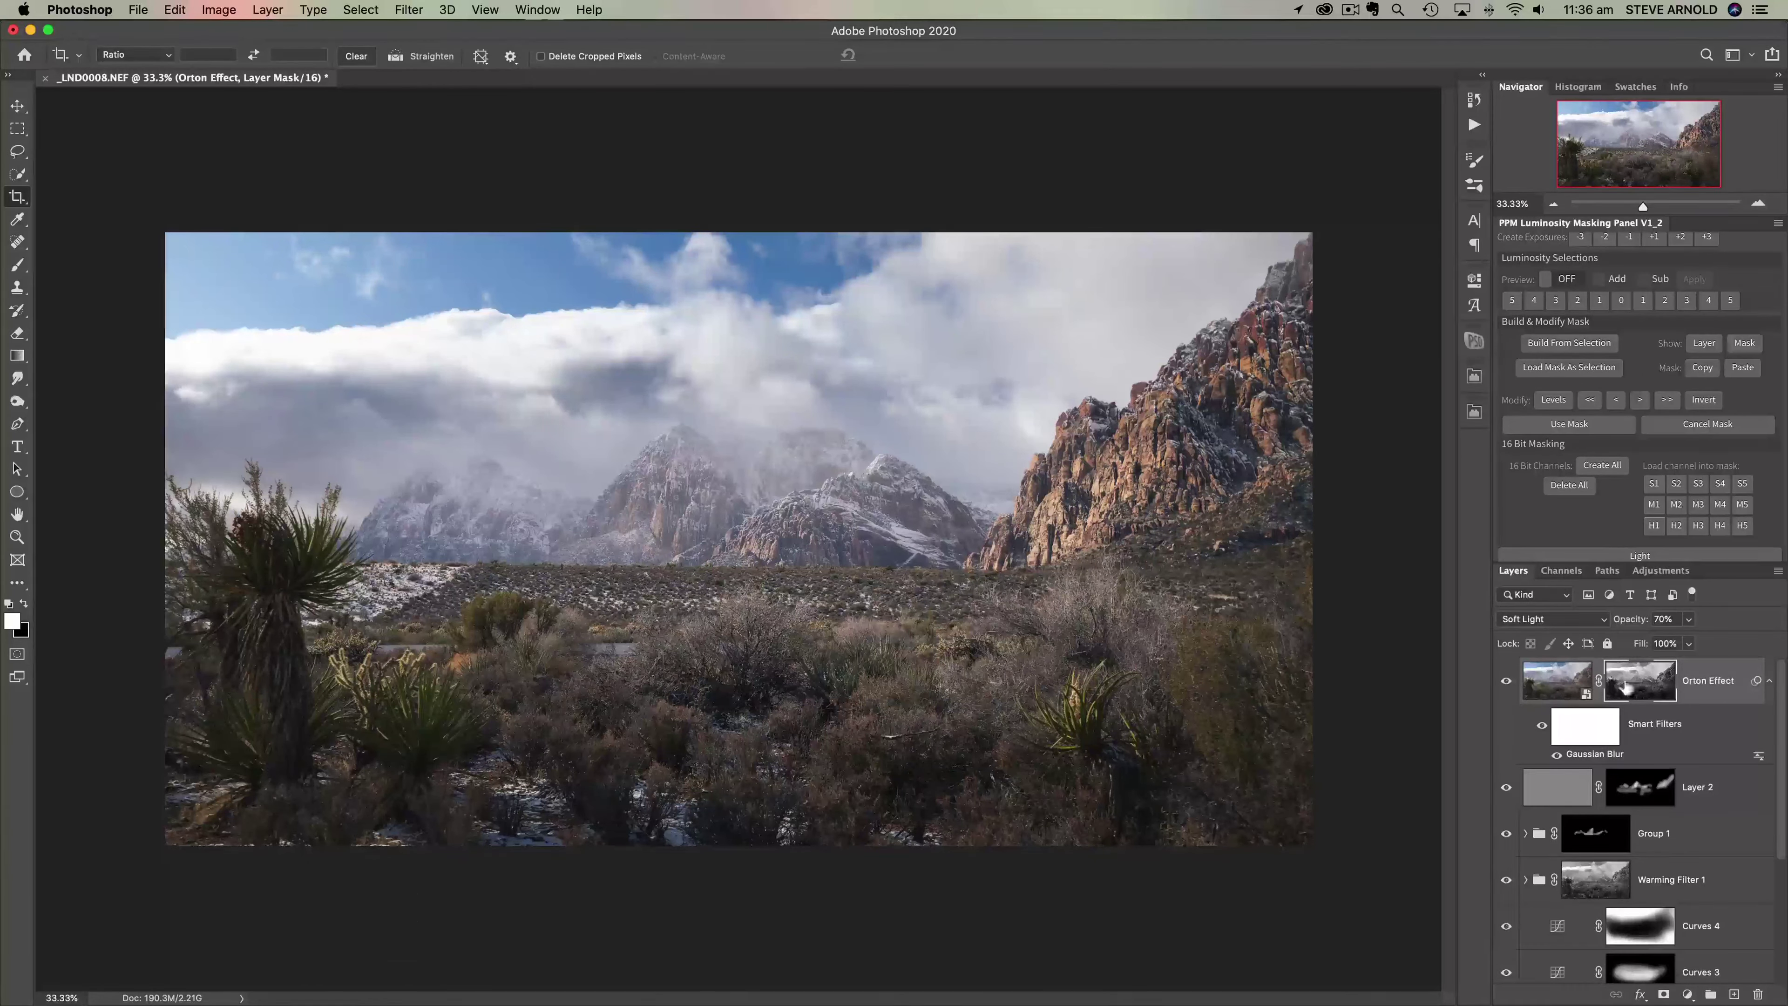
pyautogui.keyDown('alt'); pyautogui.click(1640, 687); pyautogui.keyUp('alt')
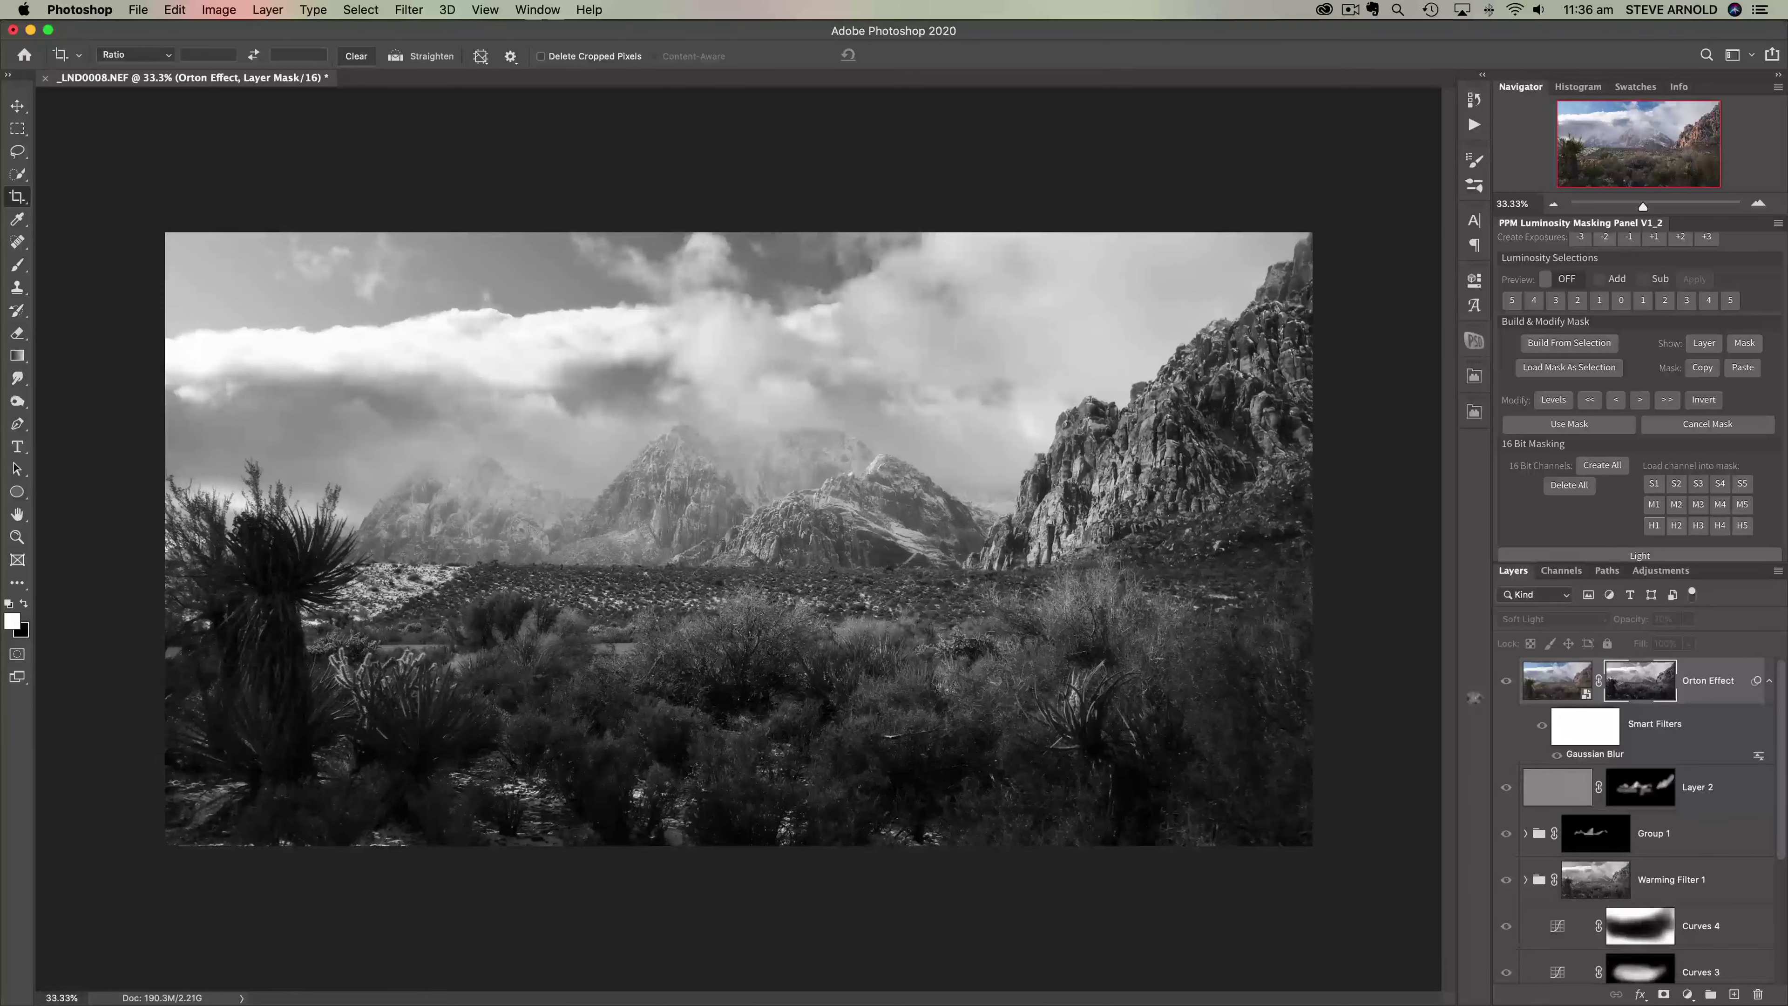
# Step: Replace the Orton mask with the M1 luminosity channel and check it on its own
pyautogui.click(1562, 694)
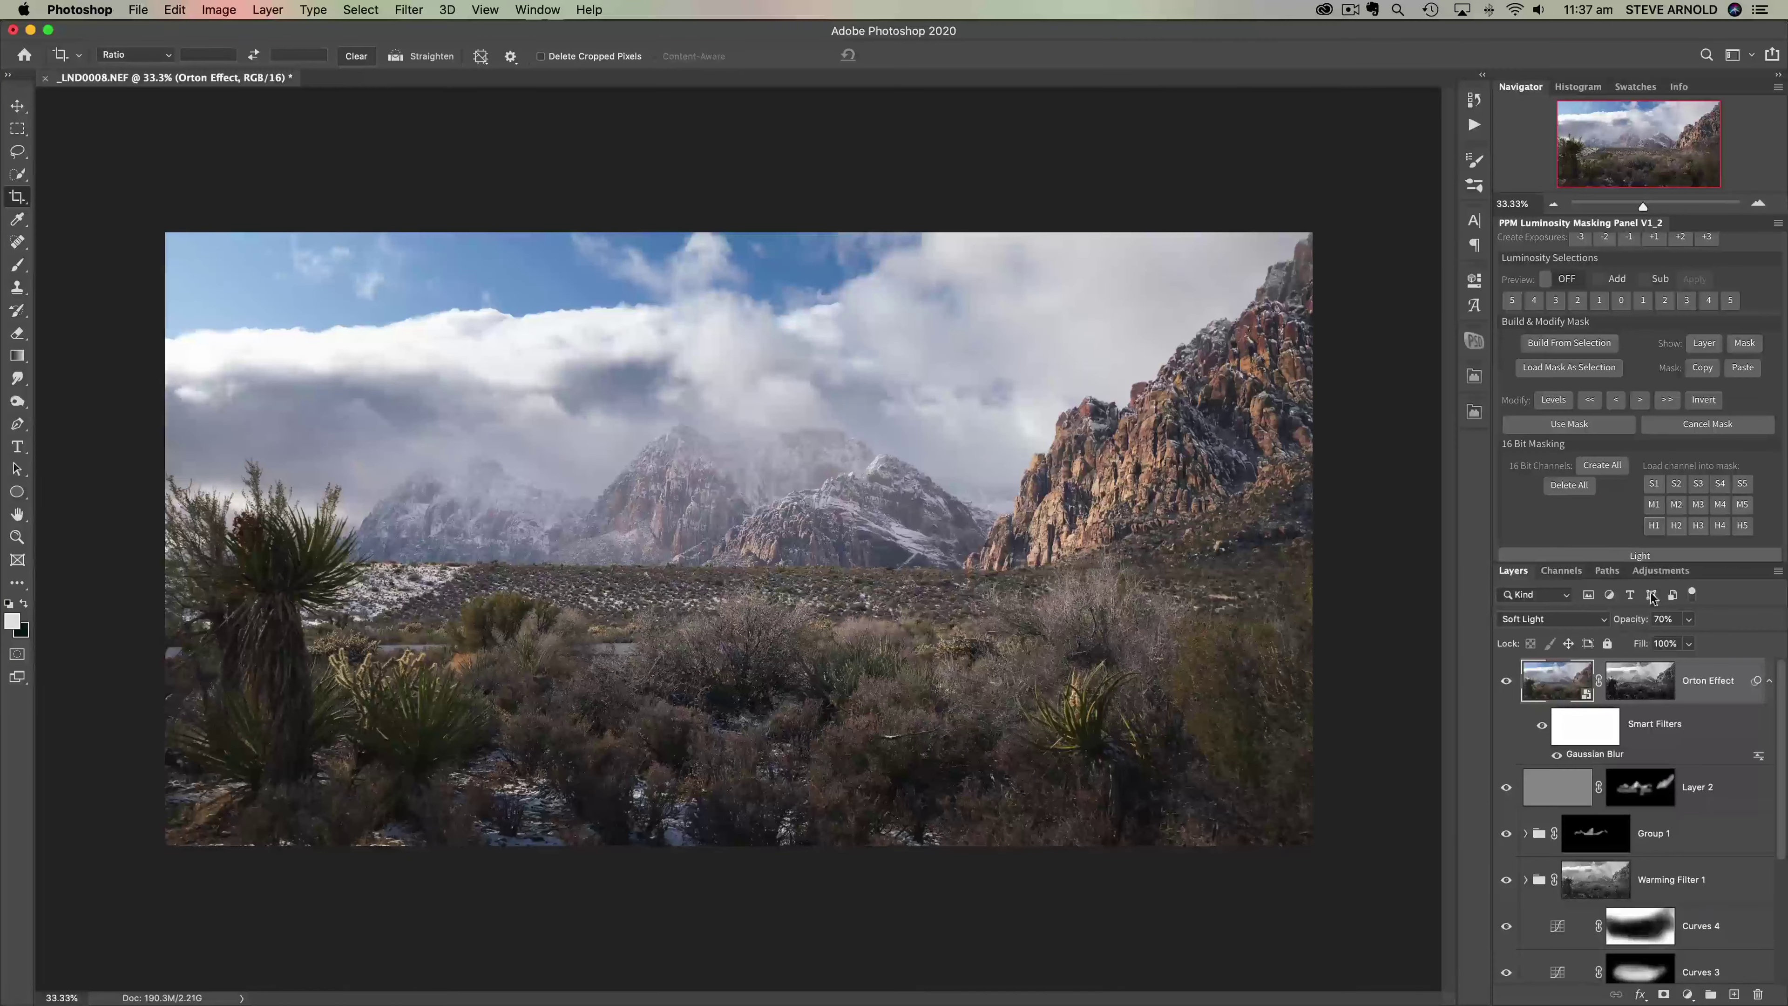
pyautogui.click(1654, 505)
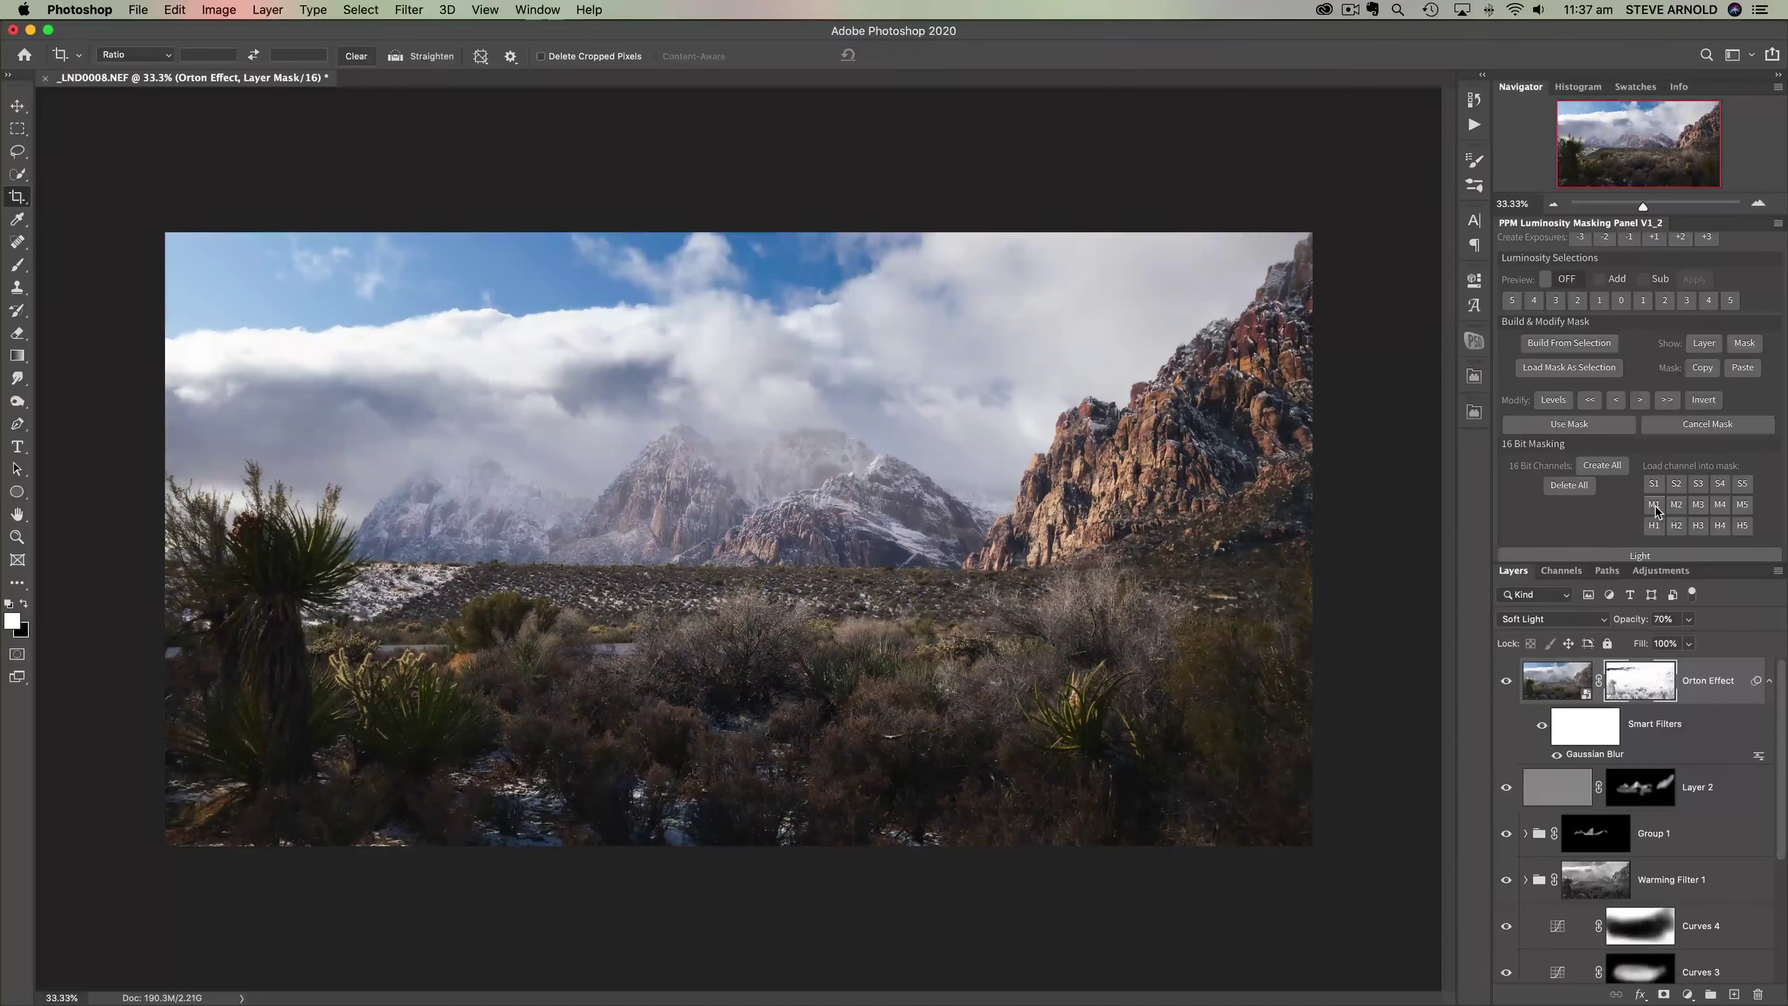
pyautogui.keyDown('alt'); pyautogui.click(1636, 694); pyautogui.keyUp('alt')
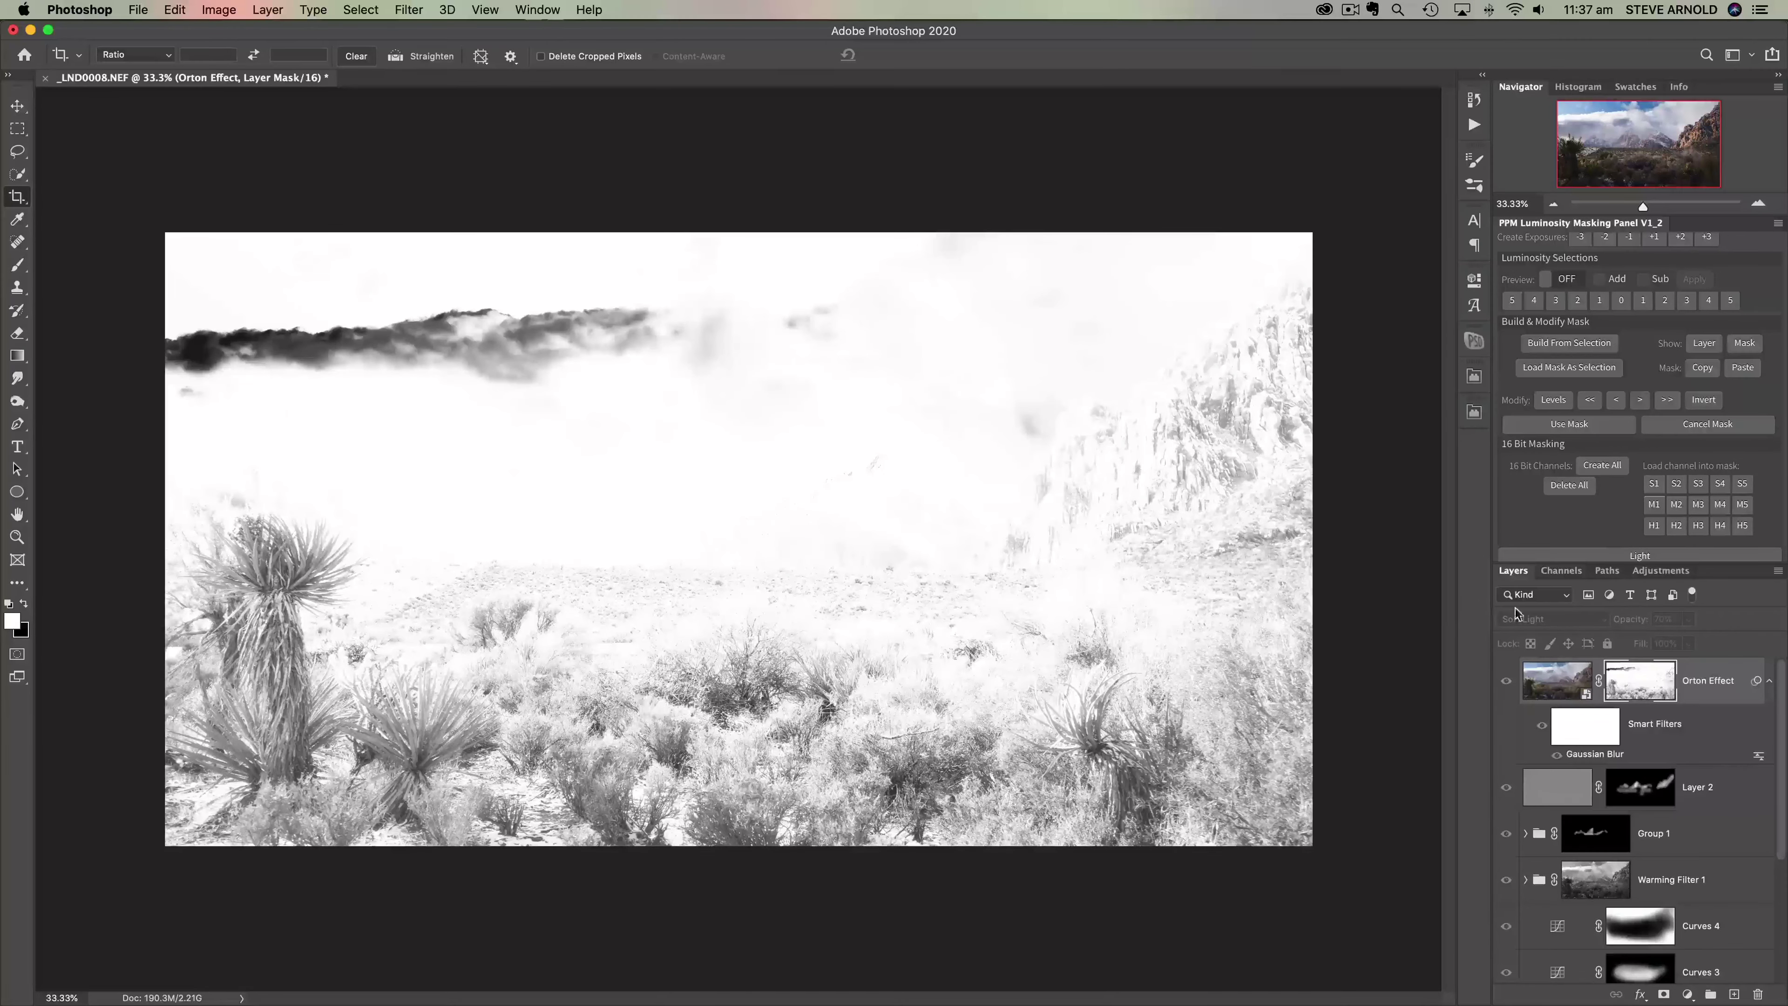
pyautogui.click(1563, 690)
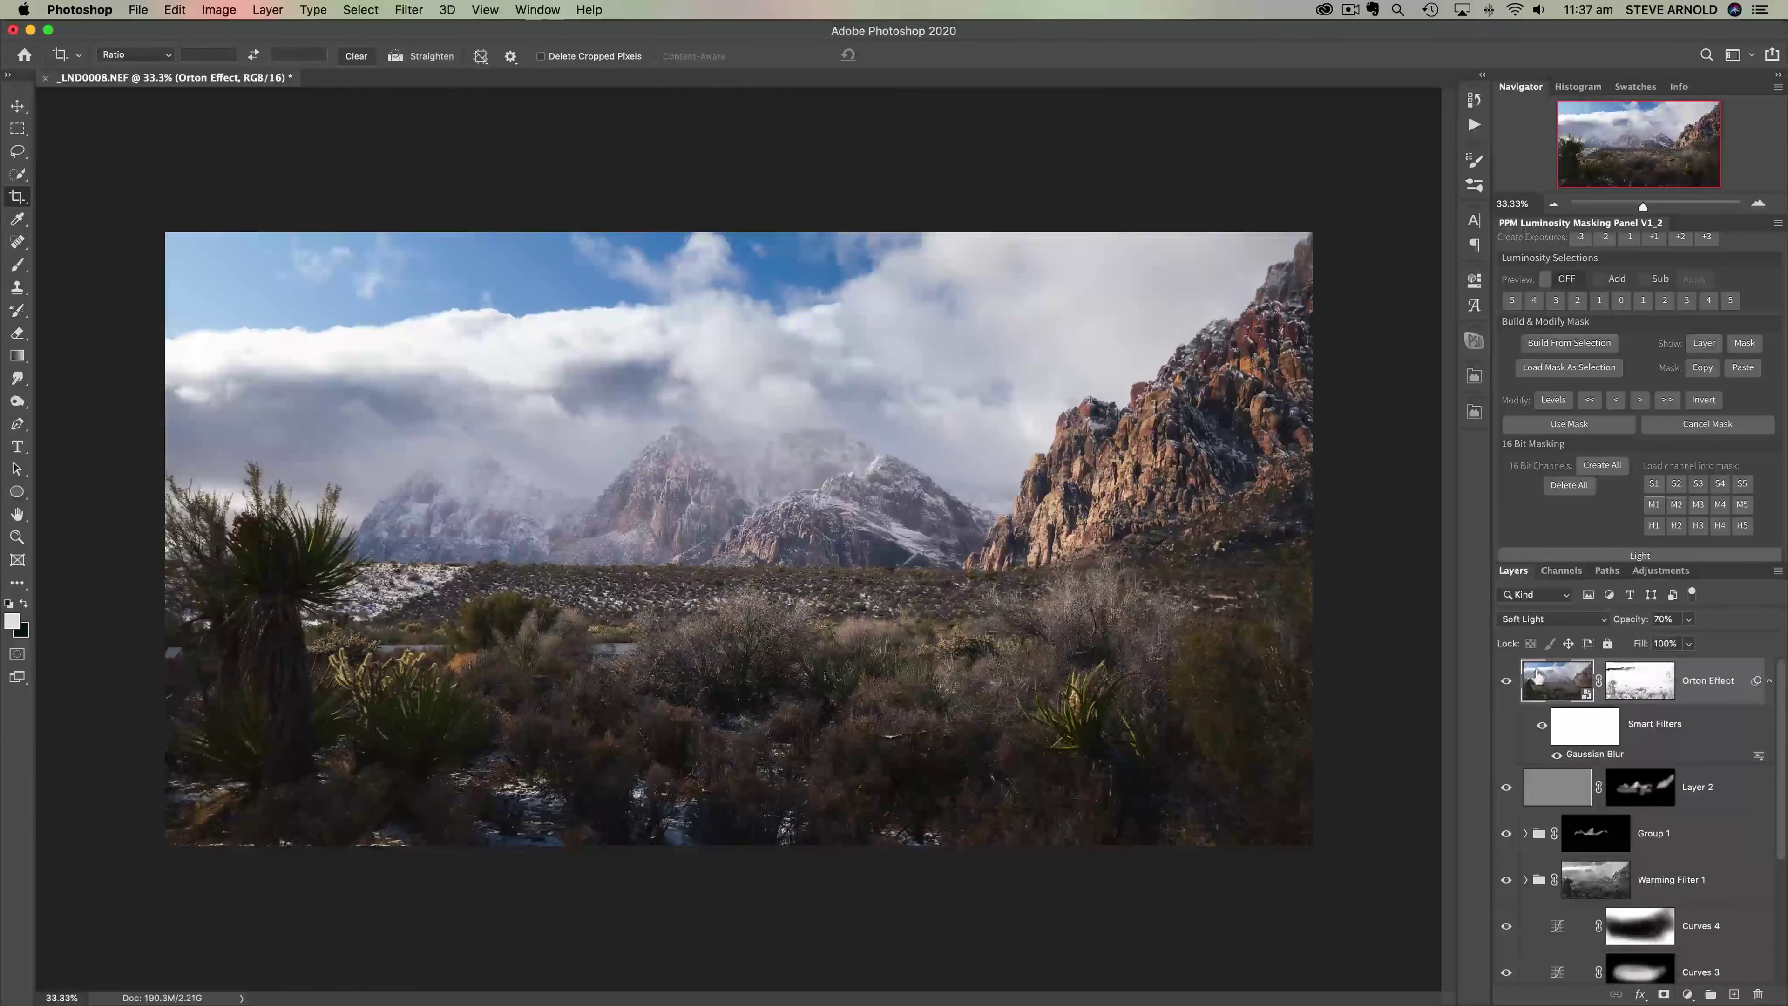
# Step: Toggle the Orton Effect layer on and off for a before/after comparison
pyautogui.click(1505, 680)
pyautogui.click(1505, 680)
pyautogui.click(1506, 680)
pyautogui.click(1505, 680)
pyautogui.click(1505, 680)
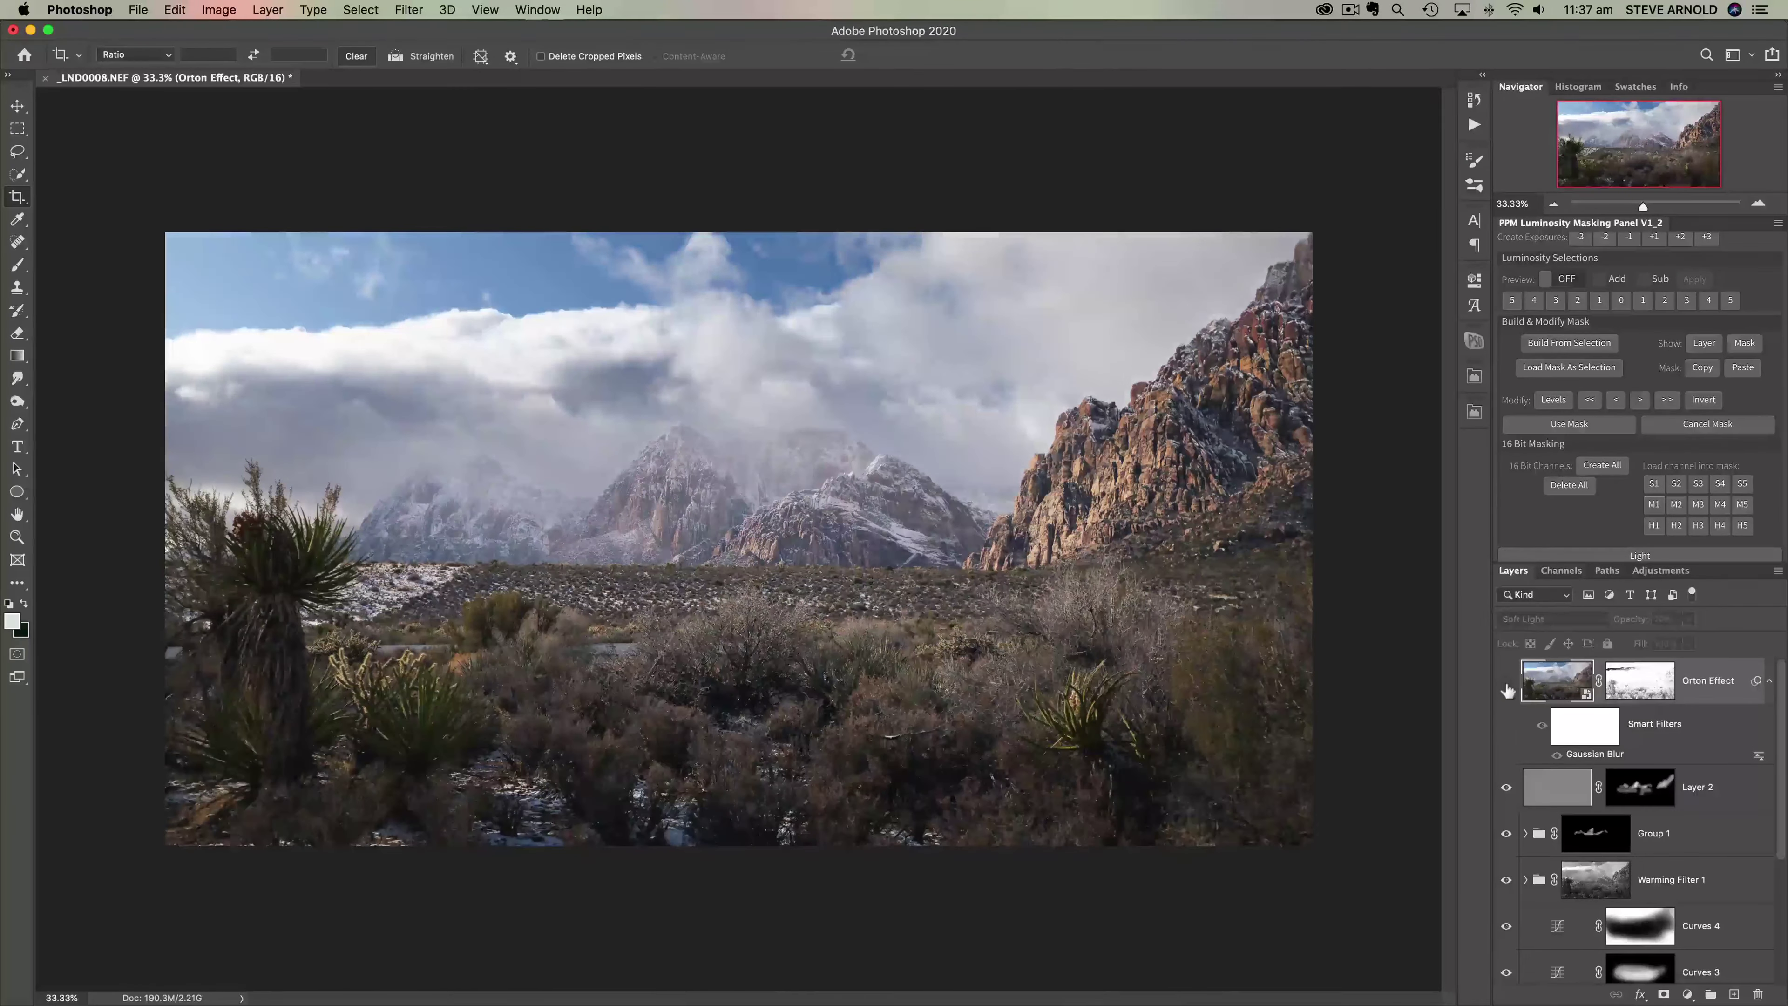
pyautogui.click(1506, 680)
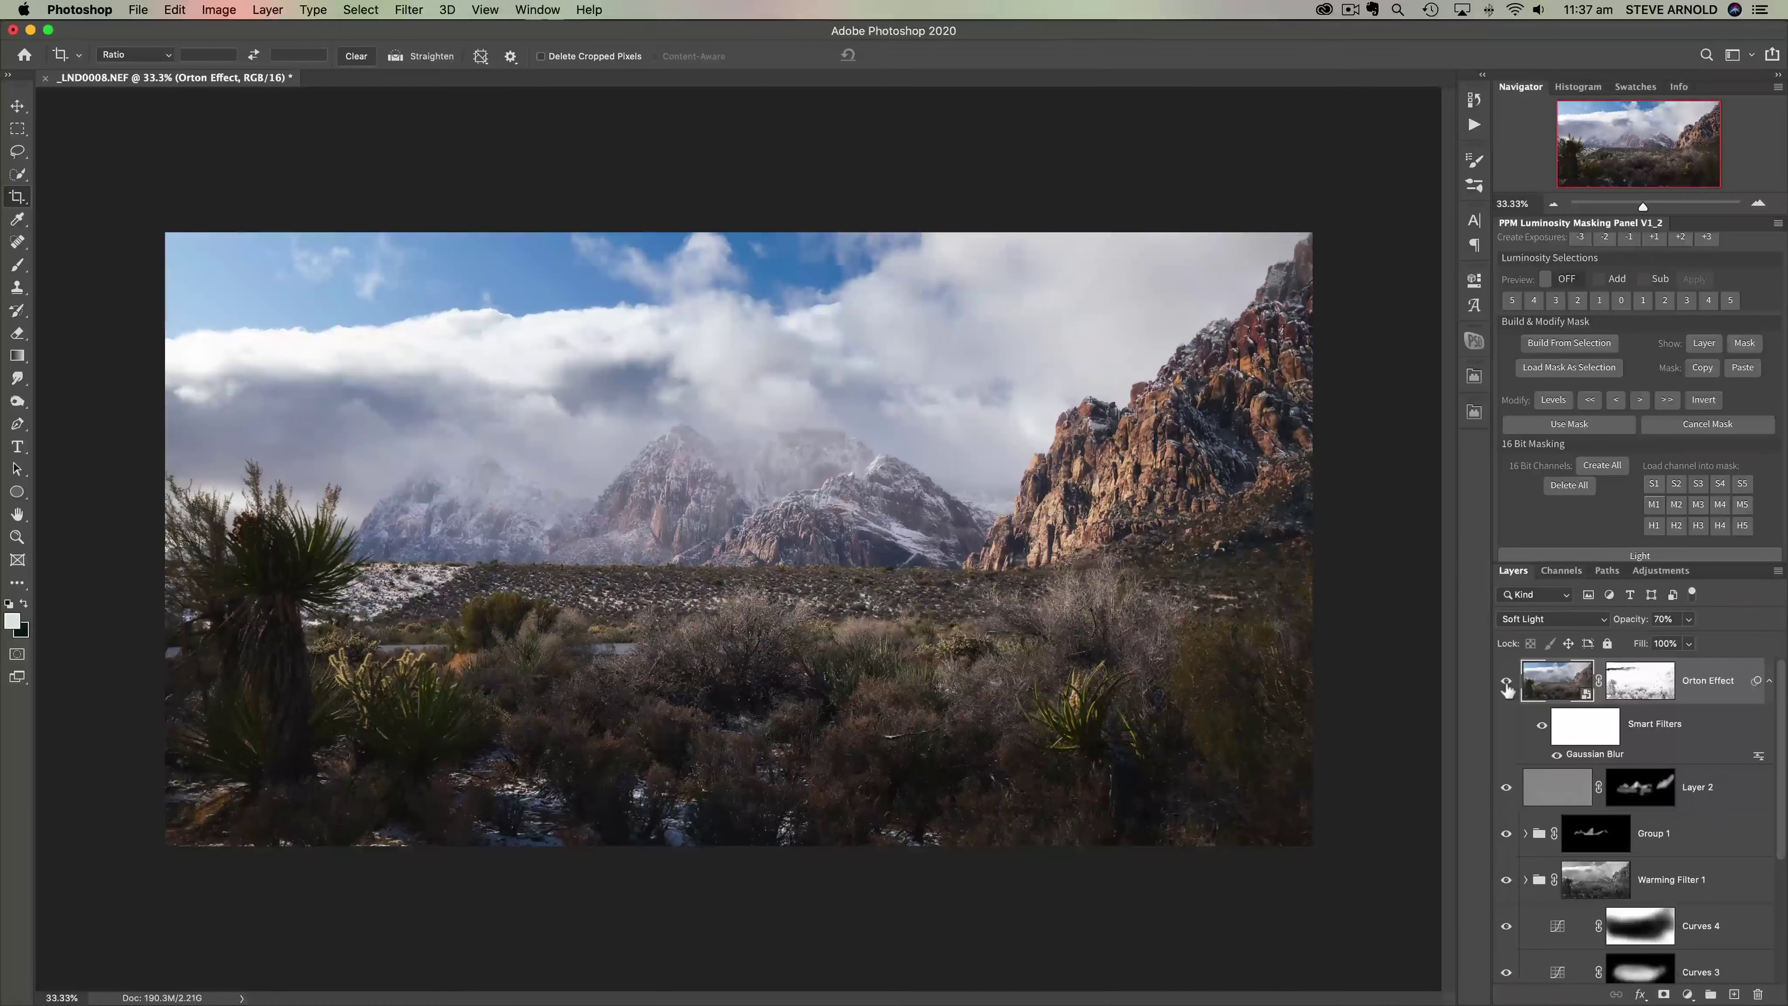